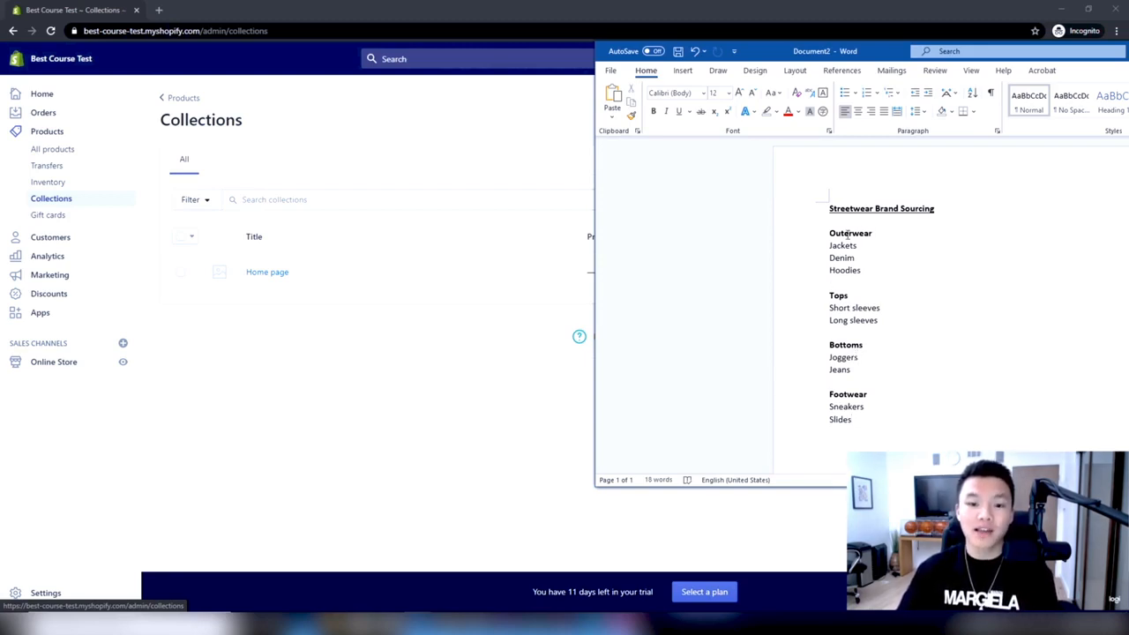
Move the Word outline out of the way and start a new collection titled "Outerwear"
{"action": "left_click_drag", "start_coordinate": [859, 53], "coordinate": [1128, 61]}
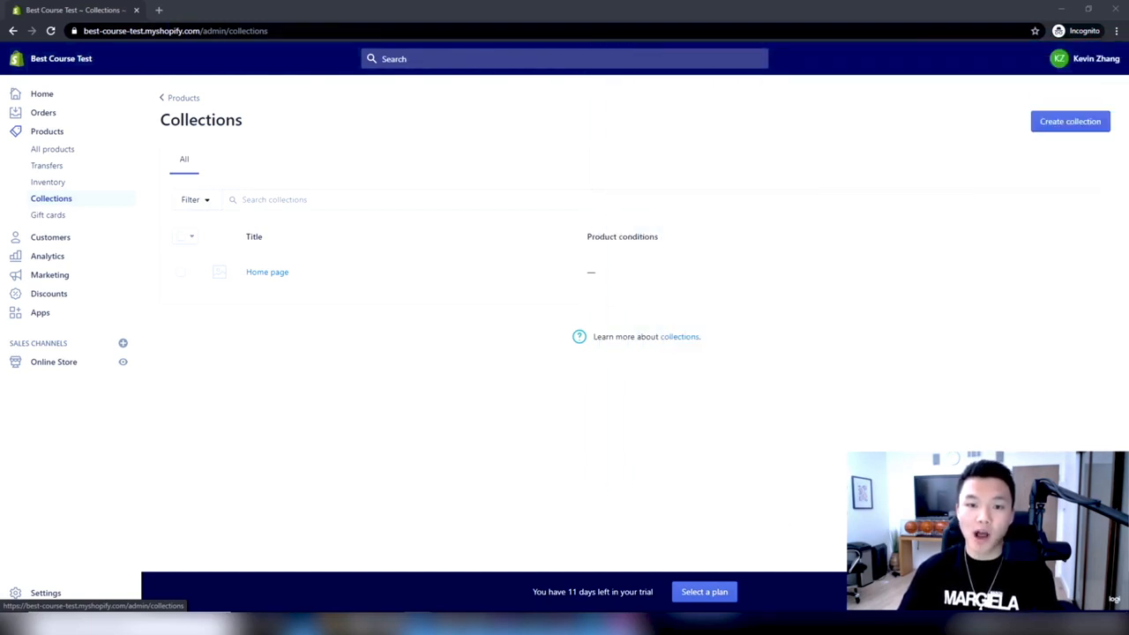
{"action": "left_click", "coordinate": [1060, 126]}
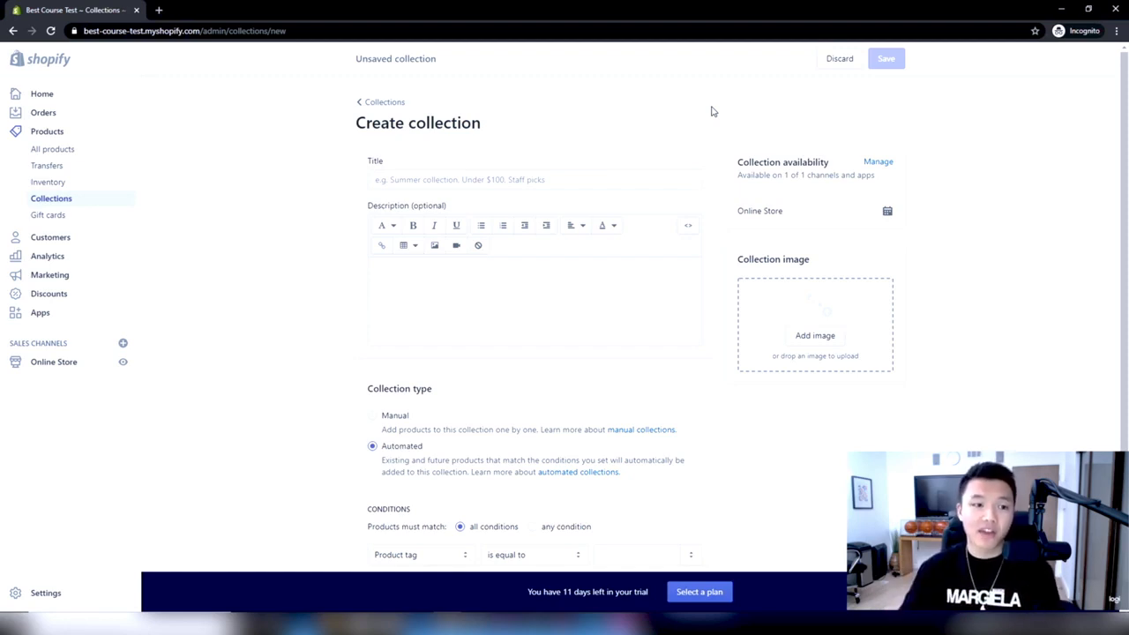
{"action": "left_click", "coordinate": [670, 179]}
{"action": "type", "text": "Outwe"}
{"action": "key", "text": "BackSpace"}
{"action": "key", "text": "BackSpace"}
{"action": "type", "text": "rwea"}
{"action": "left_click", "coordinate": [952, 413]}
{"action": "scroll", "coordinate": [844, 342], "scroll_direction": "down", "scroll_amount": 3}
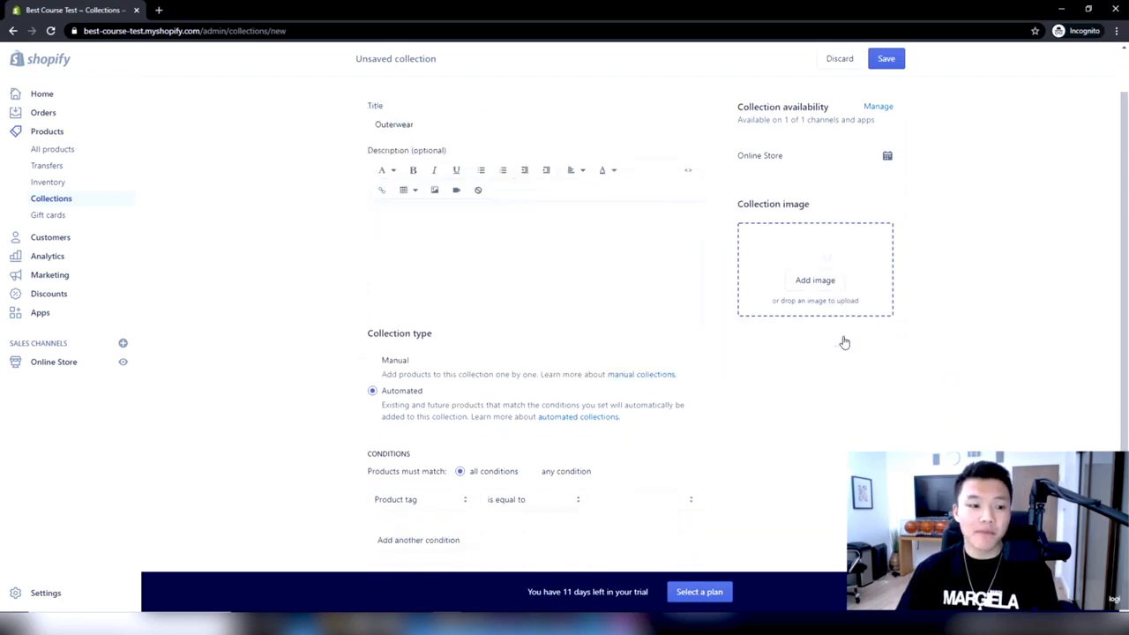
Set the Outerwear collection's type to Manual and save the collection
{"action": "scroll", "coordinate": [811, 489], "scroll_direction": "up", "scroll_amount": 3}
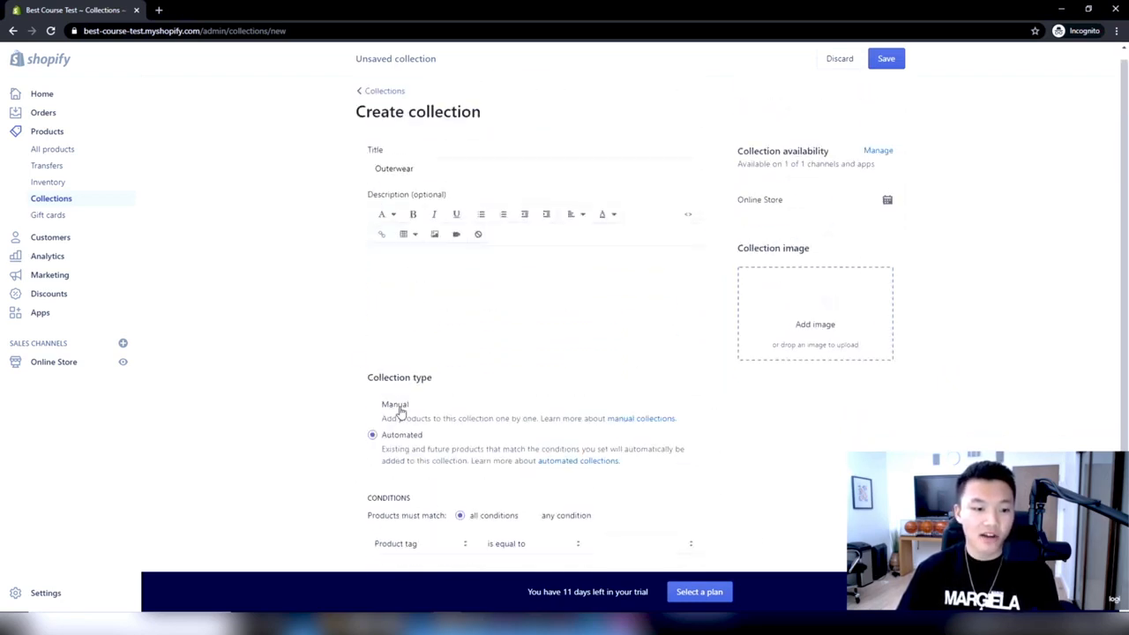
{"action": "left_click", "coordinate": [396, 408]}
{"action": "scroll", "coordinate": [842, 347], "scroll_direction": "down", "scroll_amount": 1}
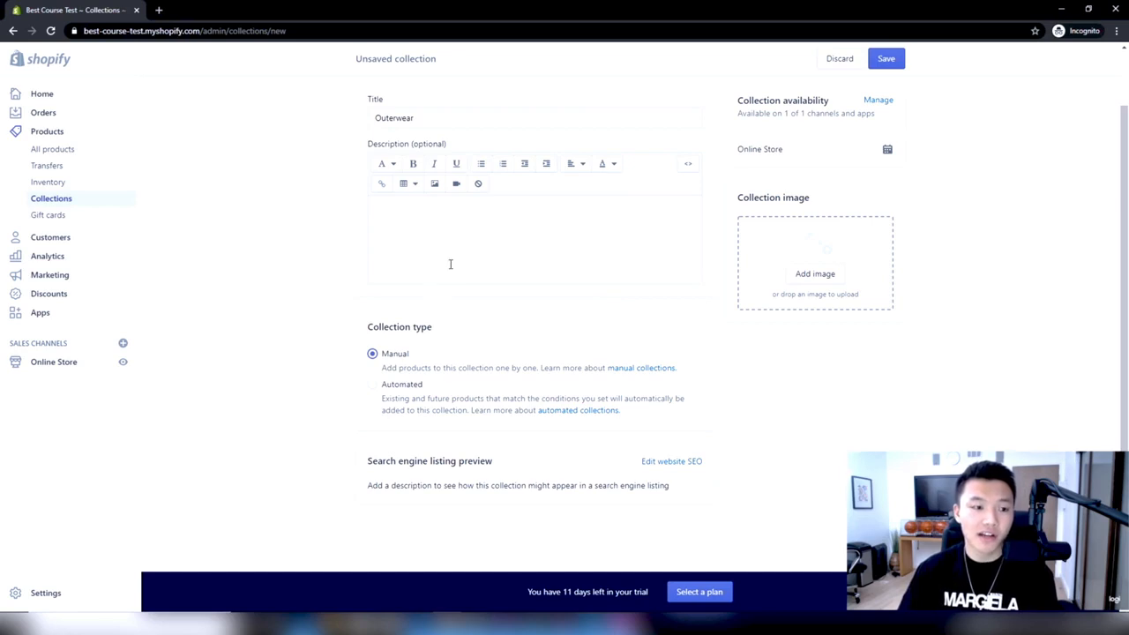
{"action": "left_click", "coordinate": [417, 393]}
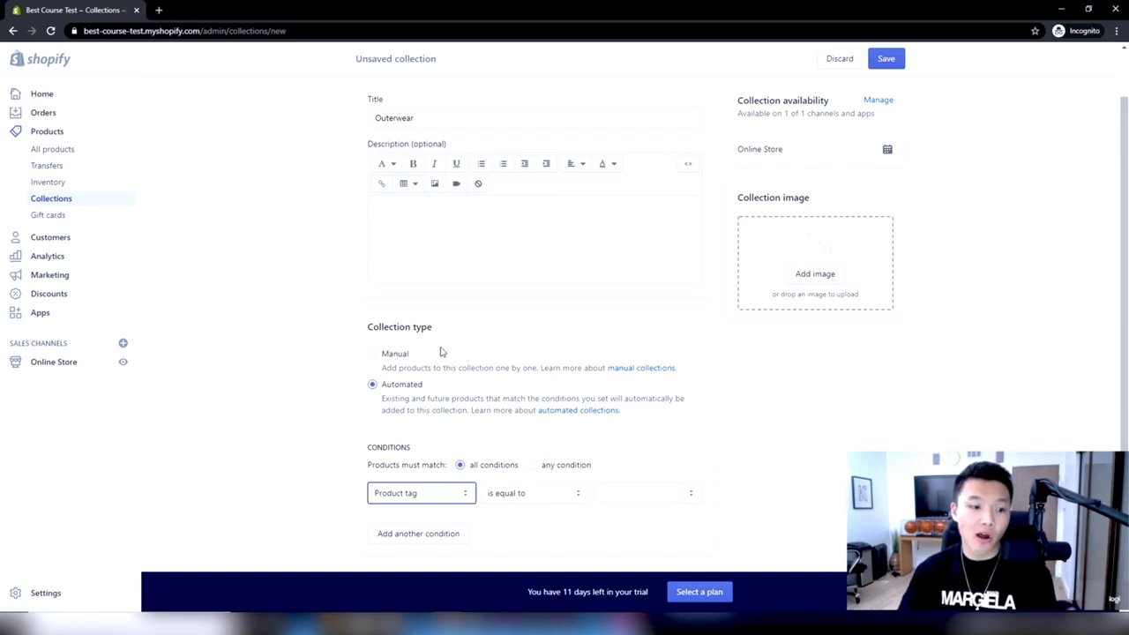
{"action": "left_click", "coordinate": [388, 353]}
{"action": "scroll", "coordinate": [805, 317], "scroll_direction": "up", "scroll_amount": 1}
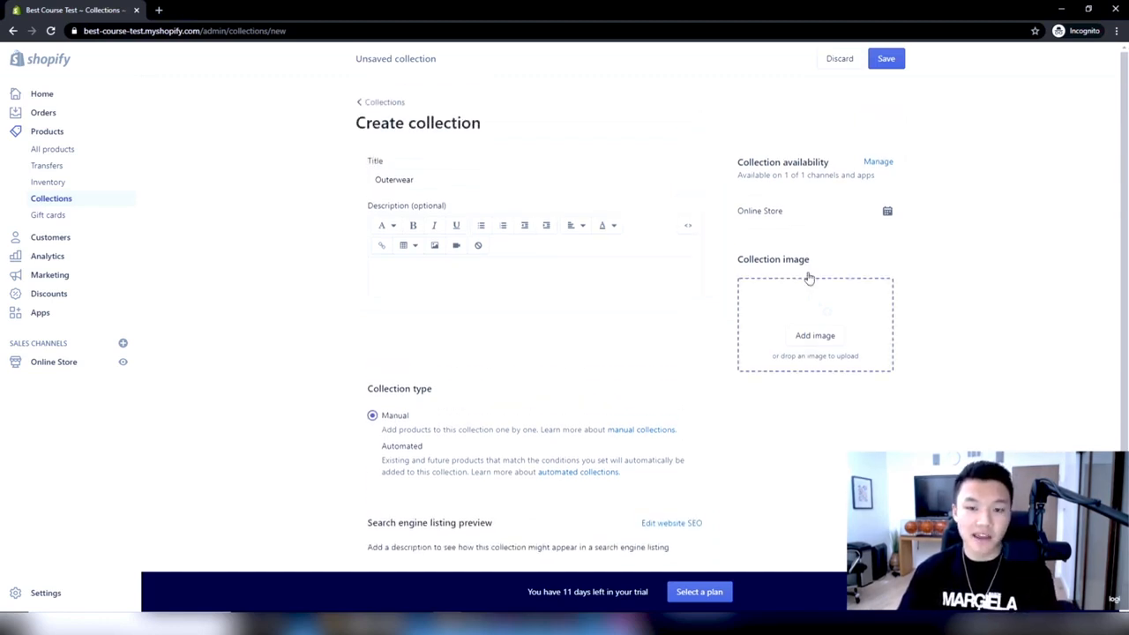
{"action": "left_click", "coordinate": [886, 62]}
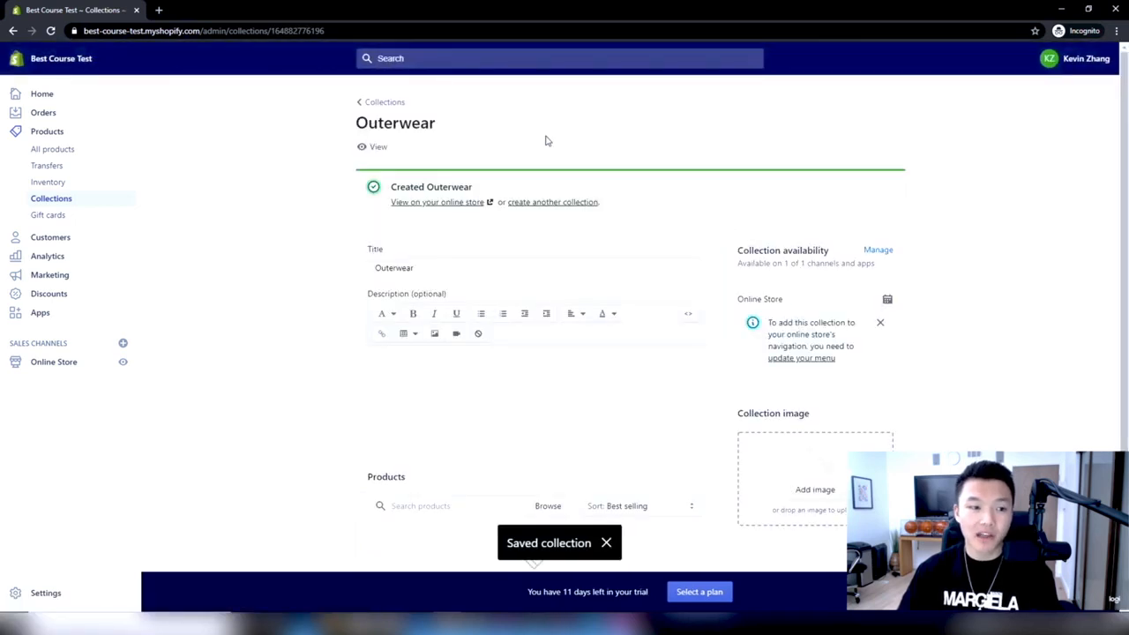
Create another collection titled "Jackets" and save it
{"action": "left_click", "coordinate": [580, 202]}
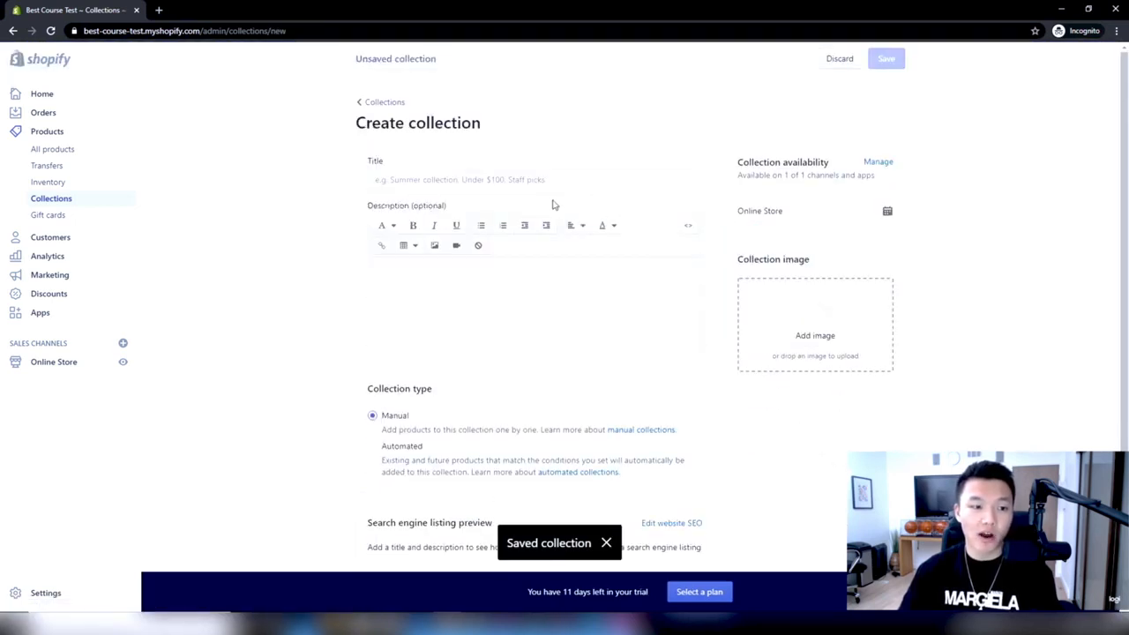
{"action": "left_click", "coordinate": [555, 179]}
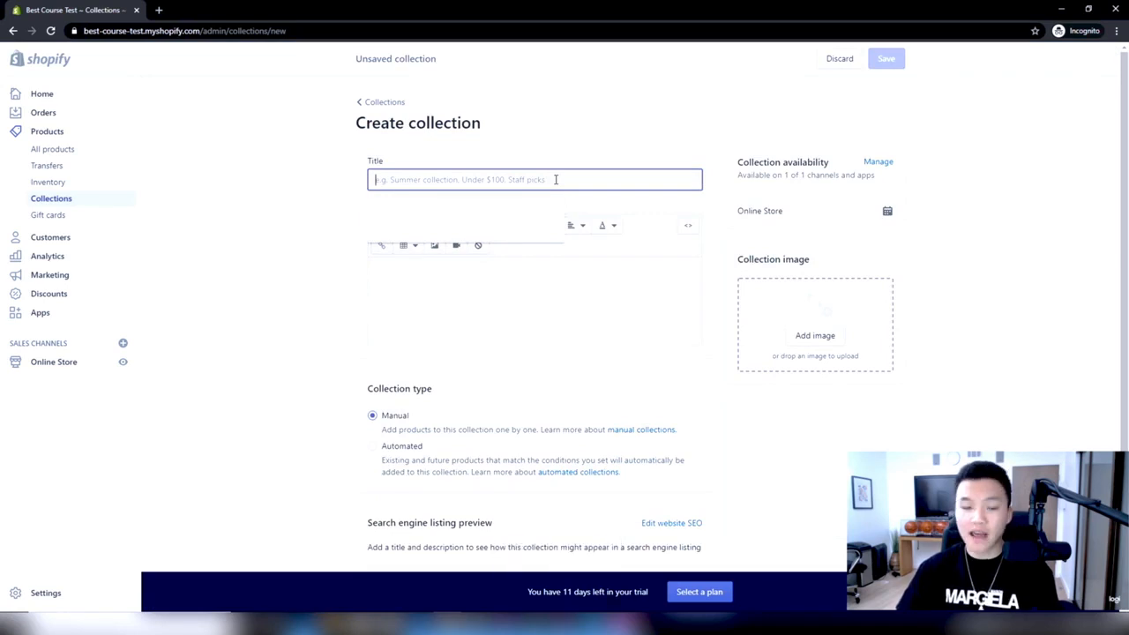
{"action": "type", "text": "Jackets"}
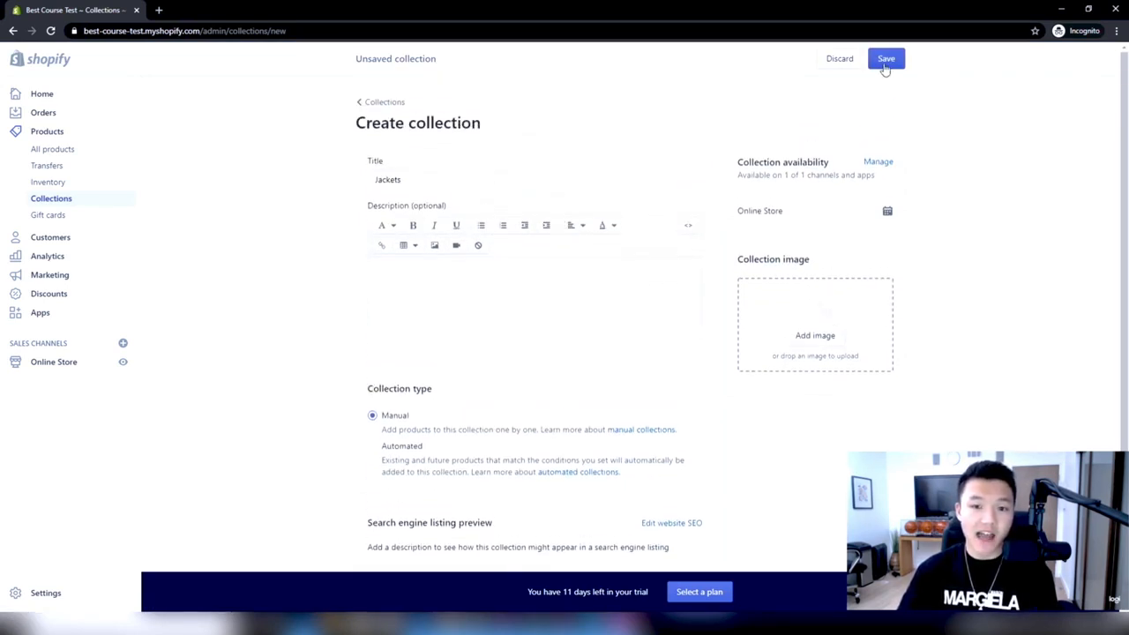
{"action": "left_click", "coordinate": [884, 65]}
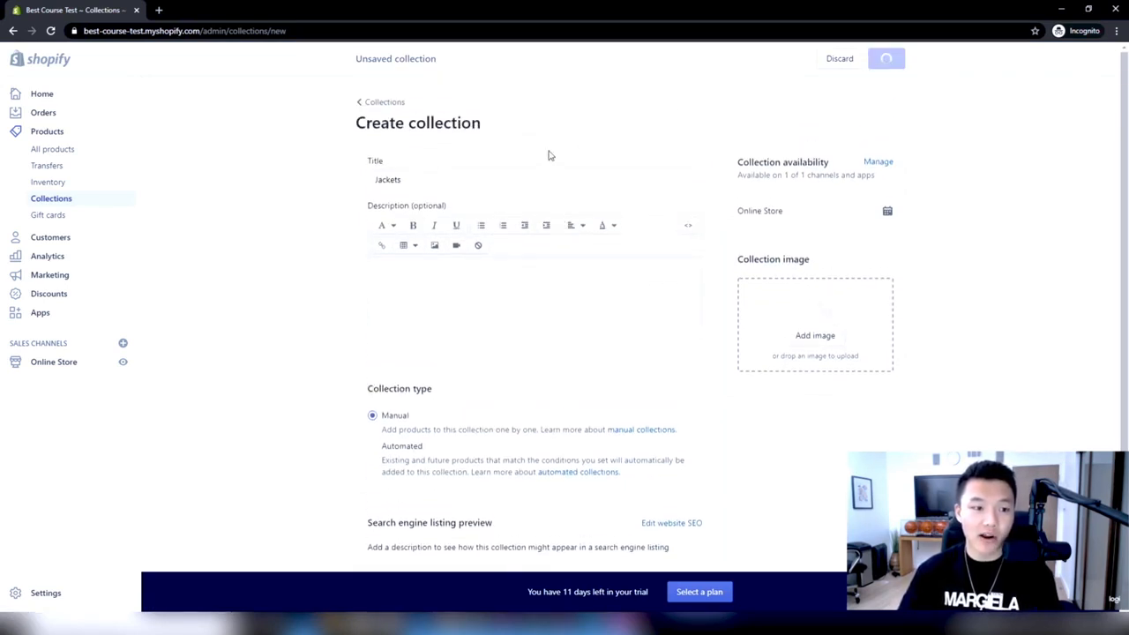
Create and save a collection titled "Denim", then return to the collections list
{"action": "left_click", "coordinate": [541, 201]}
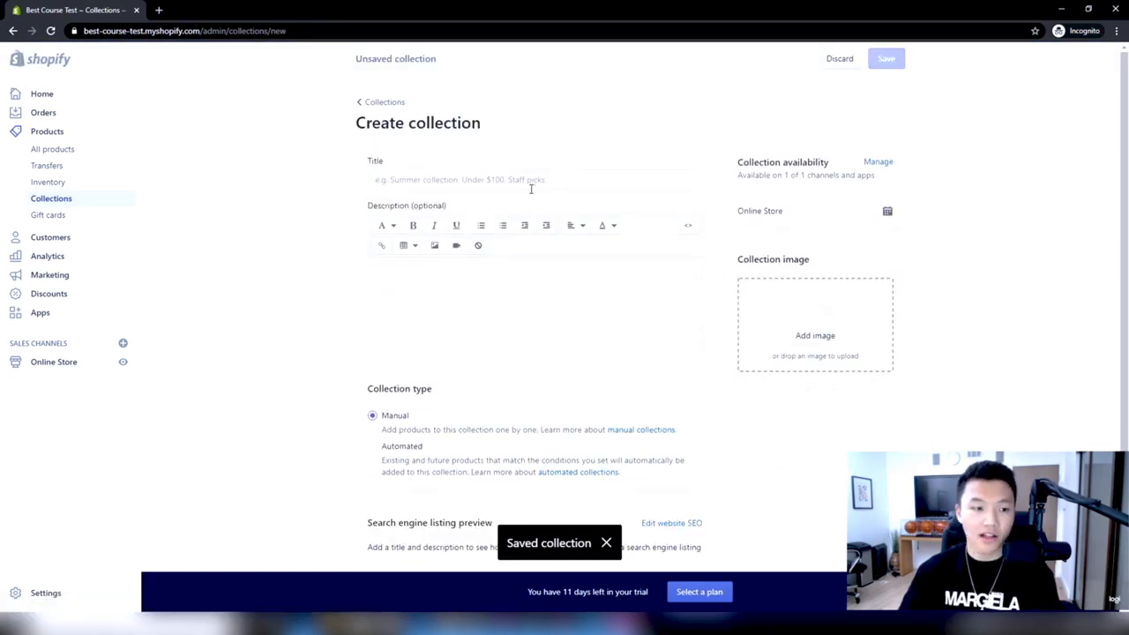
{"action": "left_click", "coordinate": [533, 180]}
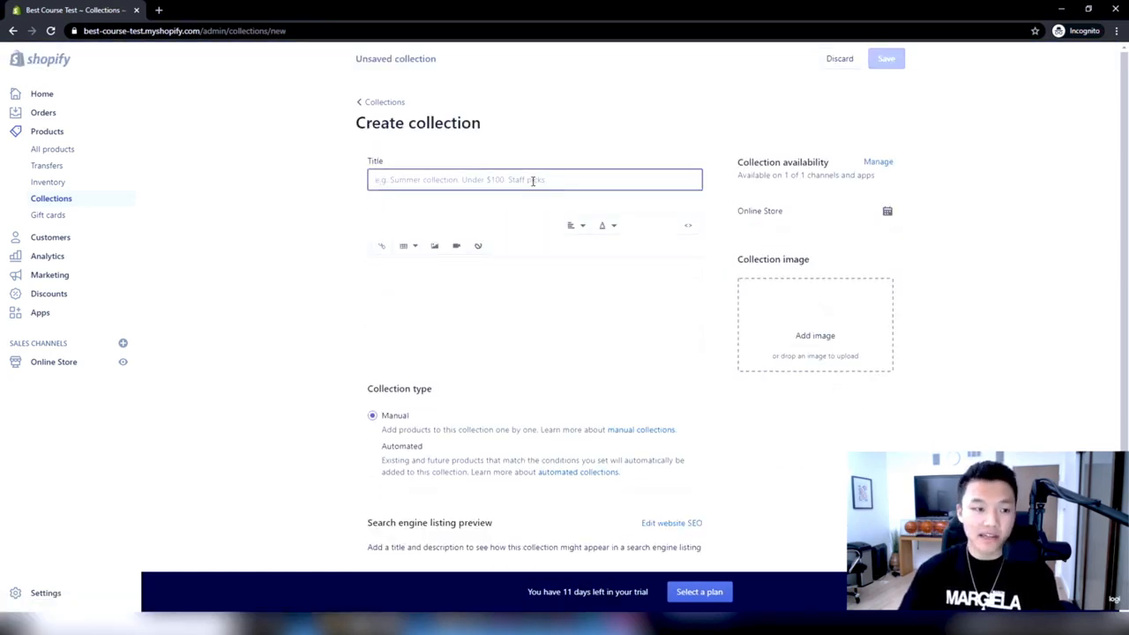
{"action": "type", "text": "Denim"}
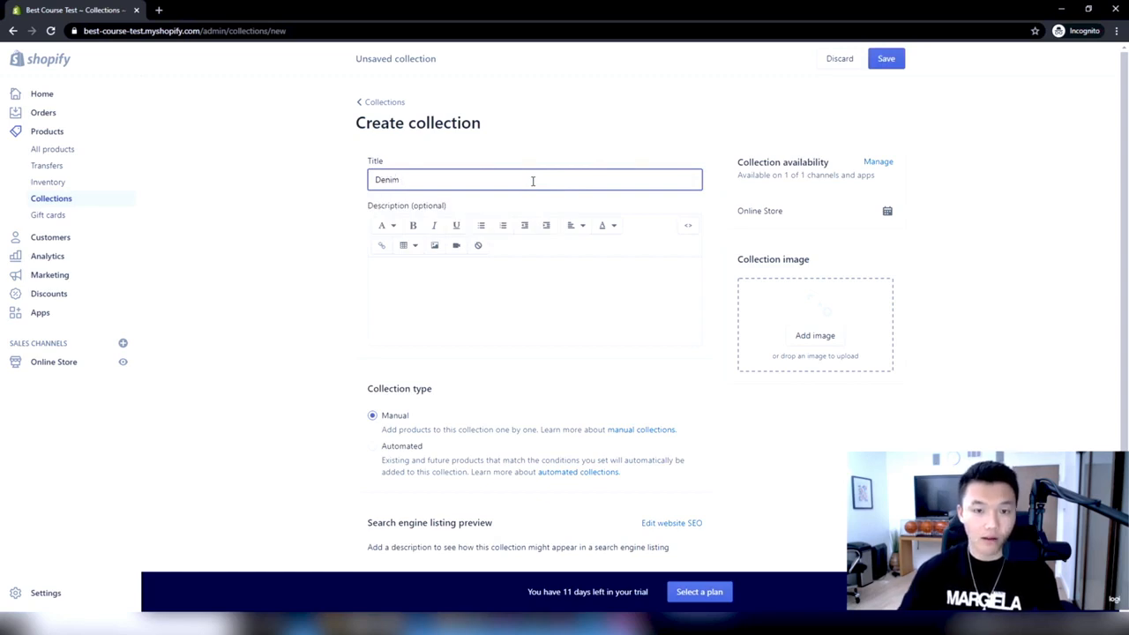
{"action": "left_click", "coordinate": [887, 61]}
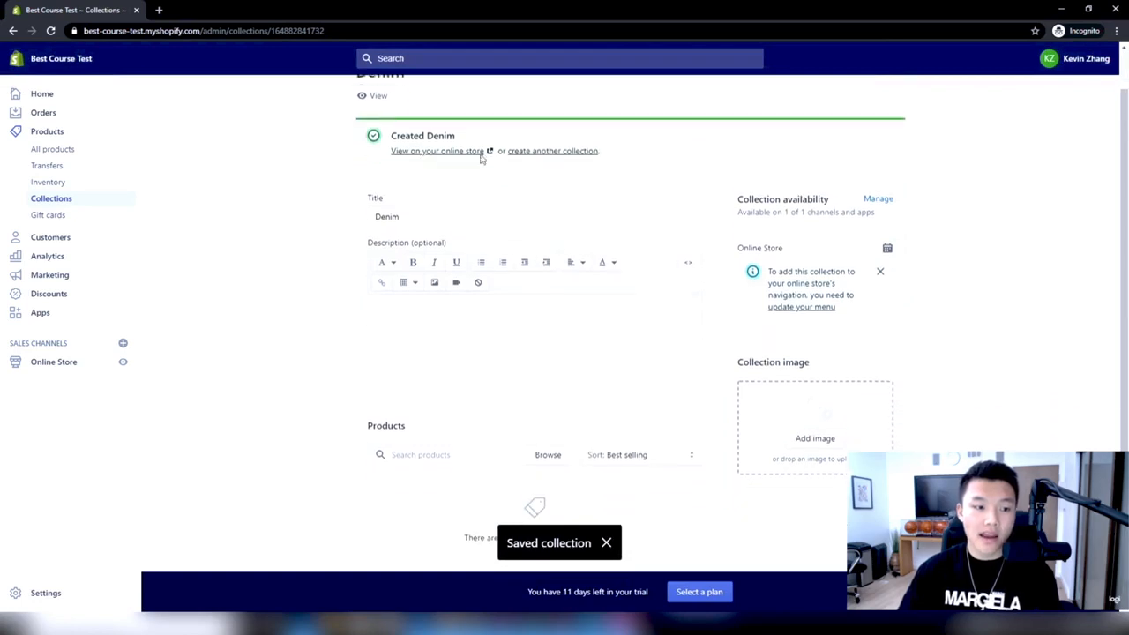
{"action": "left_click", "coordinate": [381, 101]}
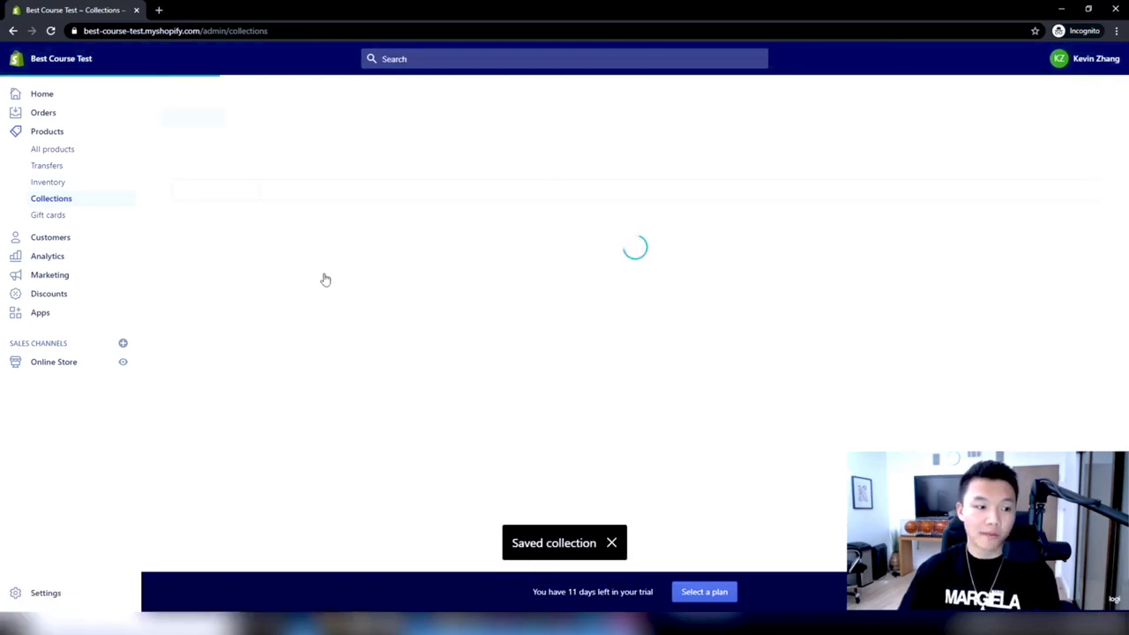
{"action": "left_click_drag", "start_coordinate": [1128, 145], "coordinate": [853, 87]}
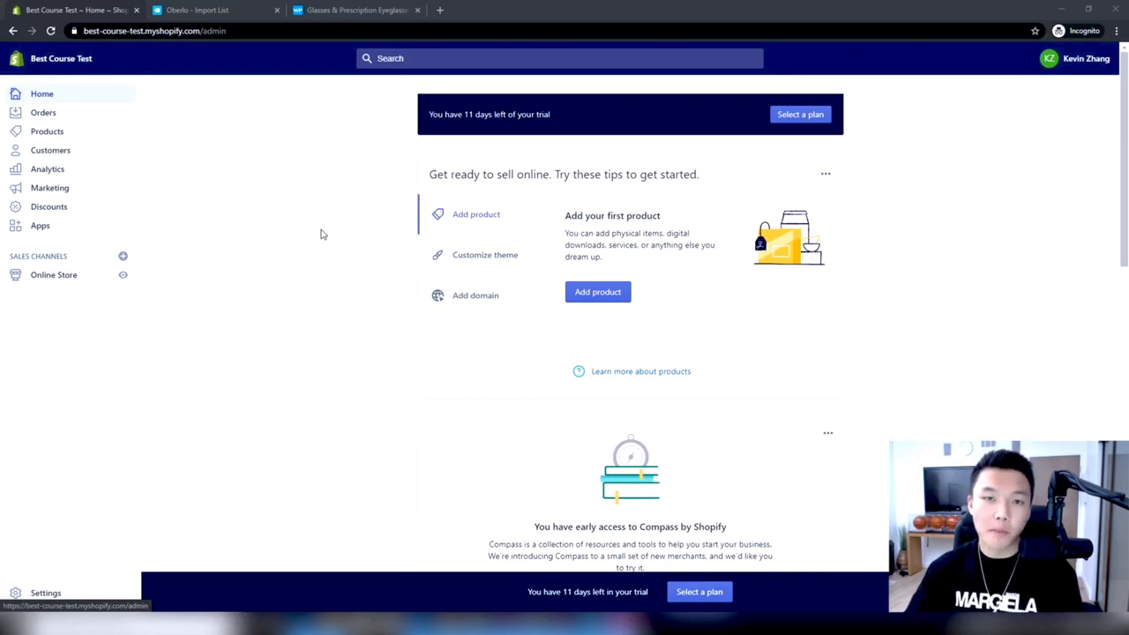
Launch Oberlo from the store's installed apps and open its import list
{"action": "left_click", "coordinate": [44, 226]}
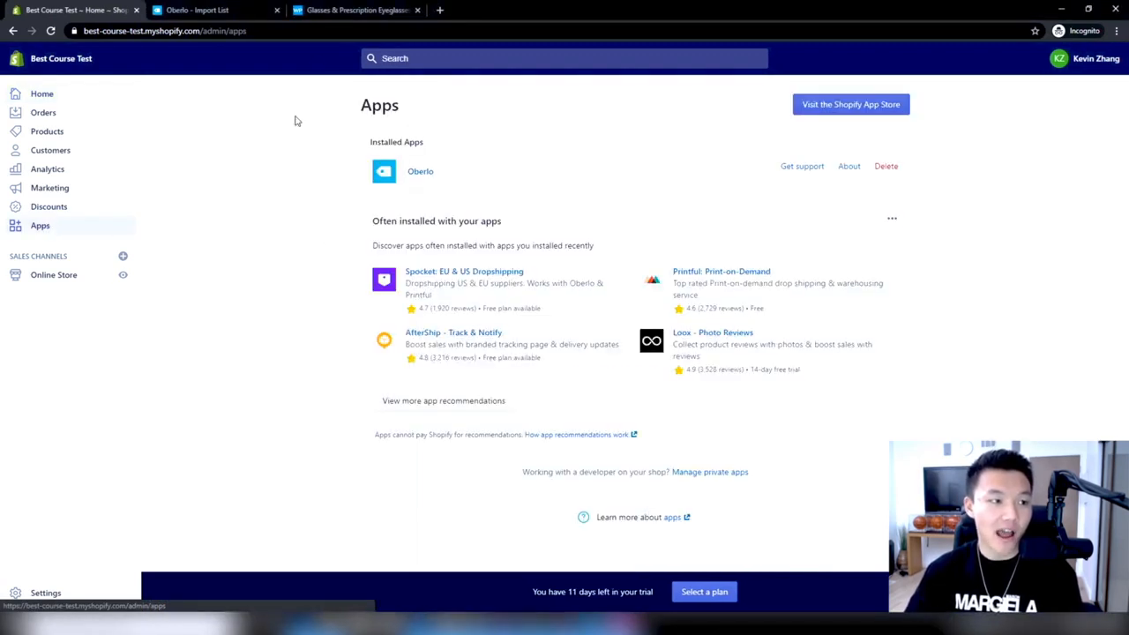
{"action": "left_click", "coordinate": [433, 174]}
{"action": "left_click", "coordinate": [402, 9]}
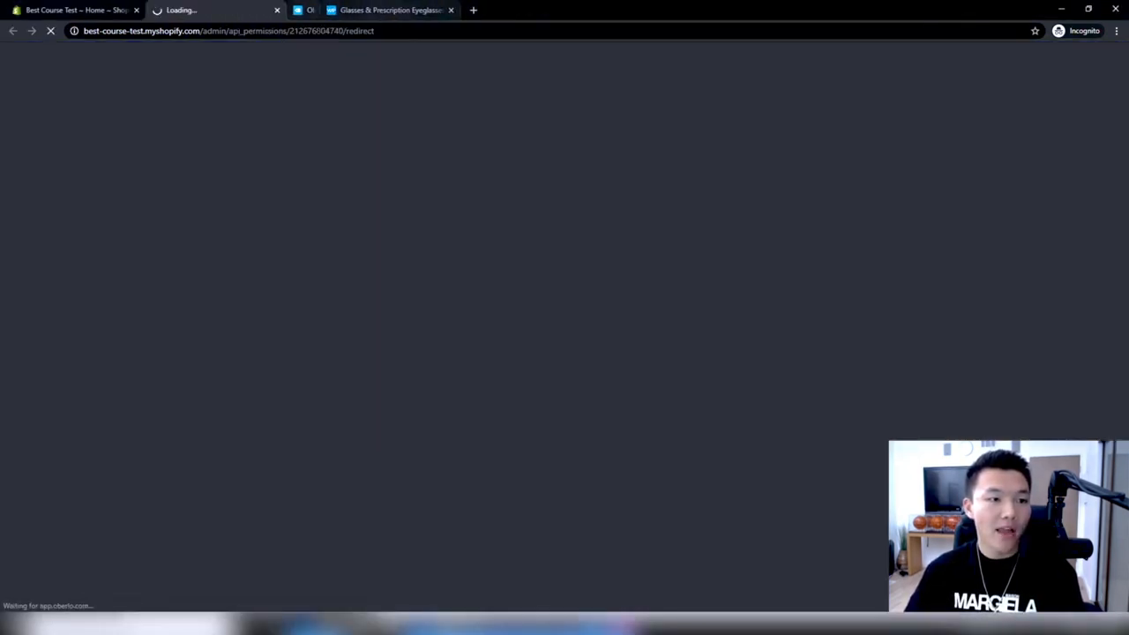
{"action": "left_click", "coordinate": [72, 153]}
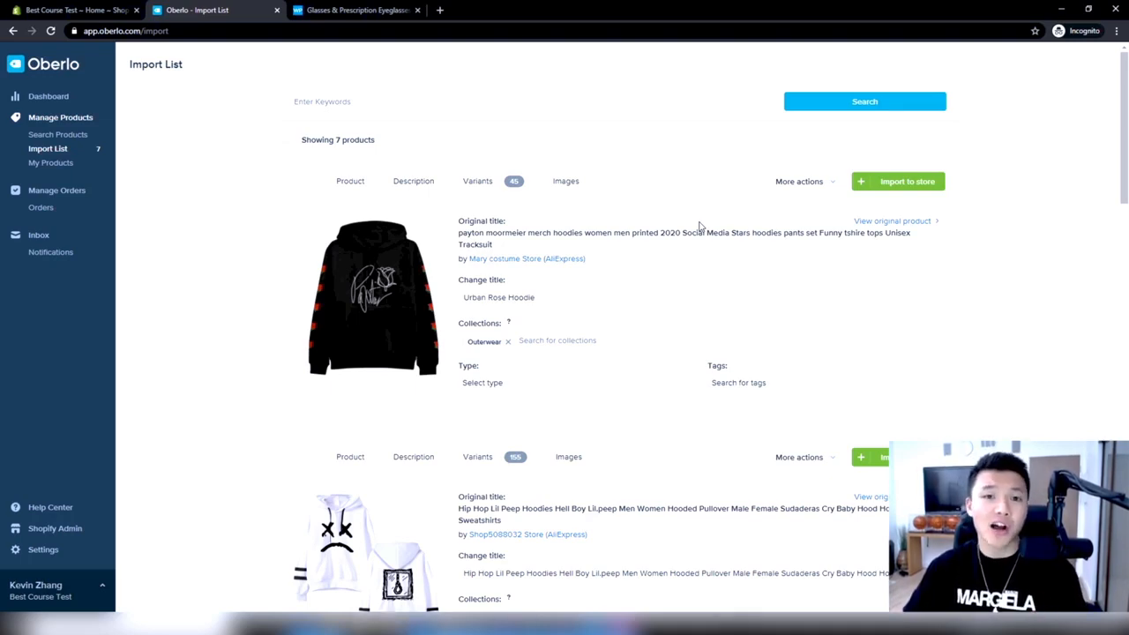
Look over the imported products and clear the changed title of the first product, the black rose hoodie
{"action": "scroll", "coordinate": [699, 227], "scroll_direction": "down", "scroll_amount": 2}
{"action": "scroll", "coordinate": [696, 229], "scroll_direction": "down", "scroll_amount": 13}
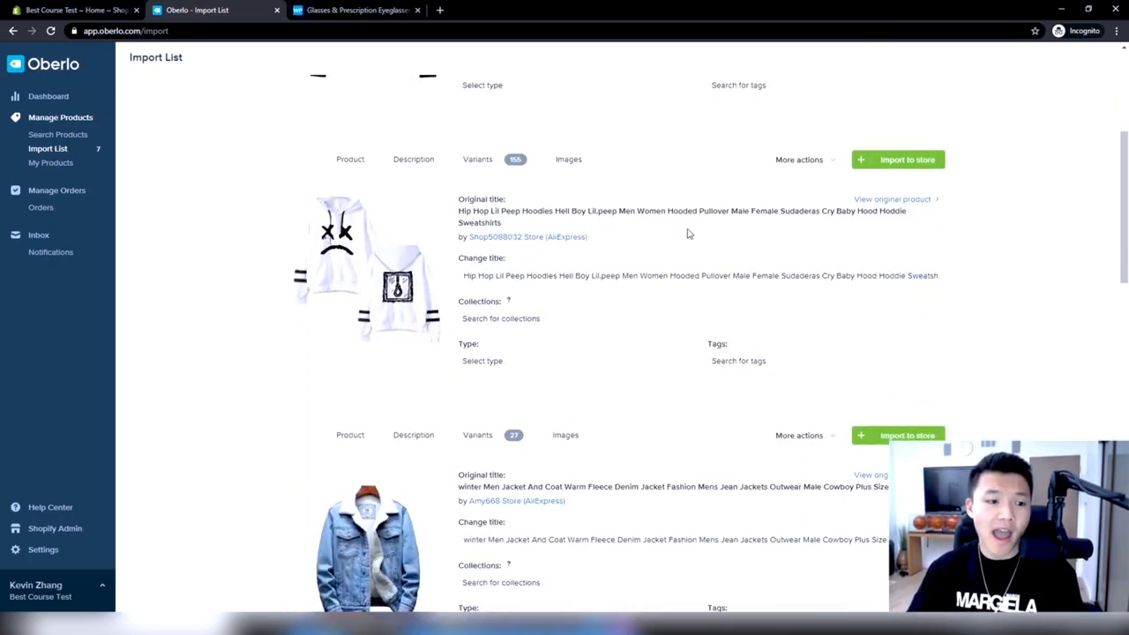
{"action": "scroll", "coordinate": [689, 232], "scroll_direction": "down", "scroll_amount": 4}
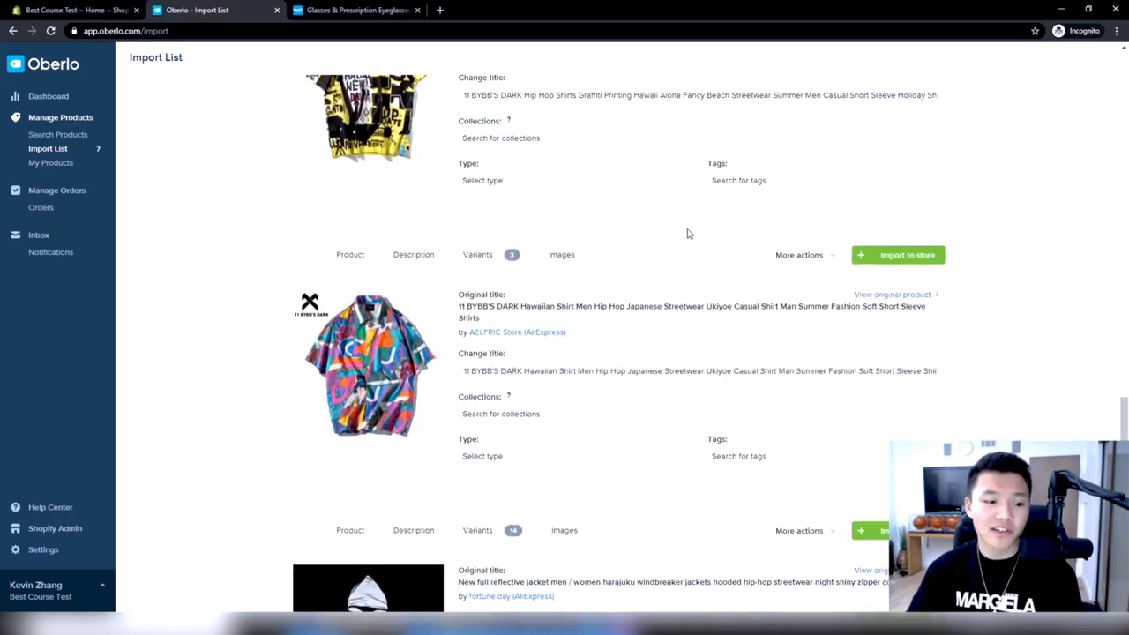
{"action": "scroll", "coordinate": [689, 233], "scroll_direction": "up", "scroll_amount": 7}
{"action": "scroll", "coordinate": [688, 235], "scroll_direction": "up", "scroll_amount": 10}
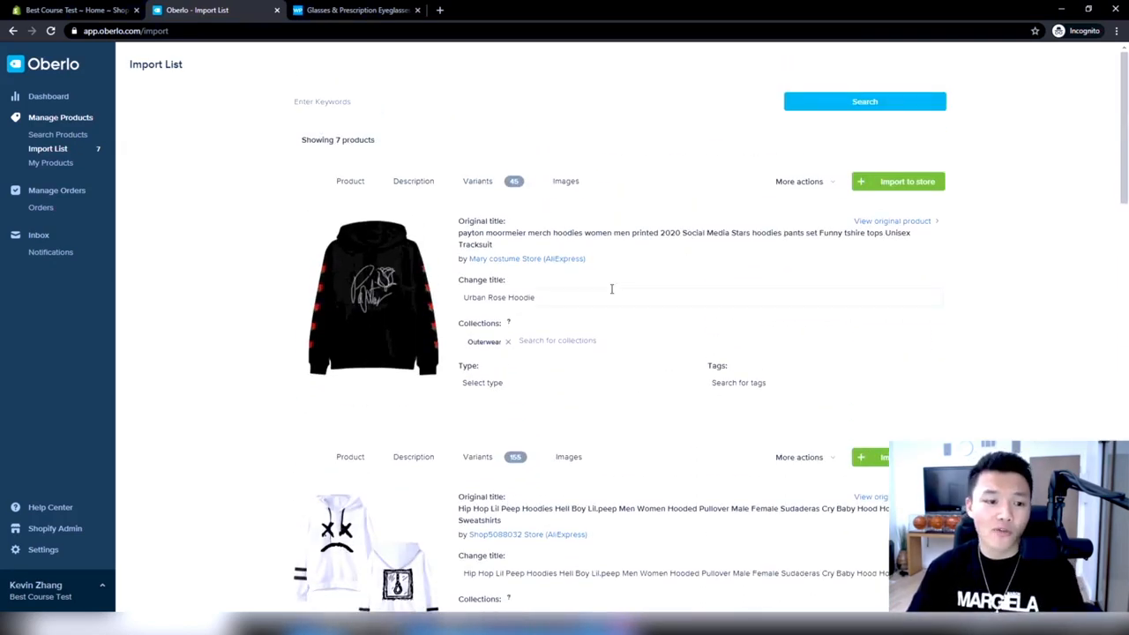
{"action": "triple_click", "coordinate": [545, 299]}
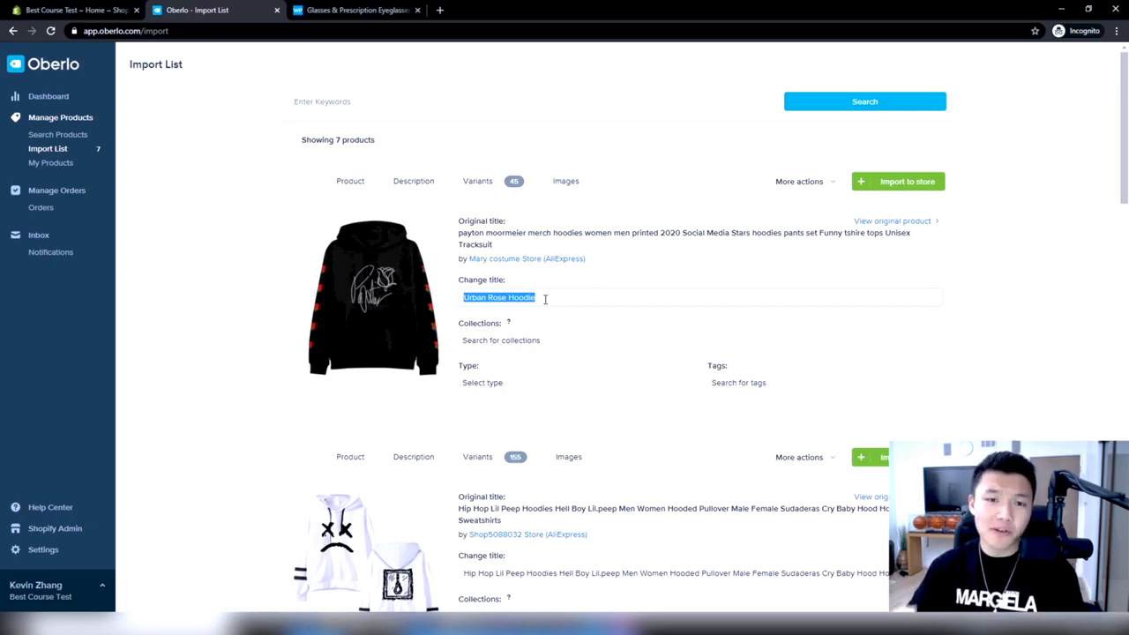
{"action": "key", "text": "BackSpace"}
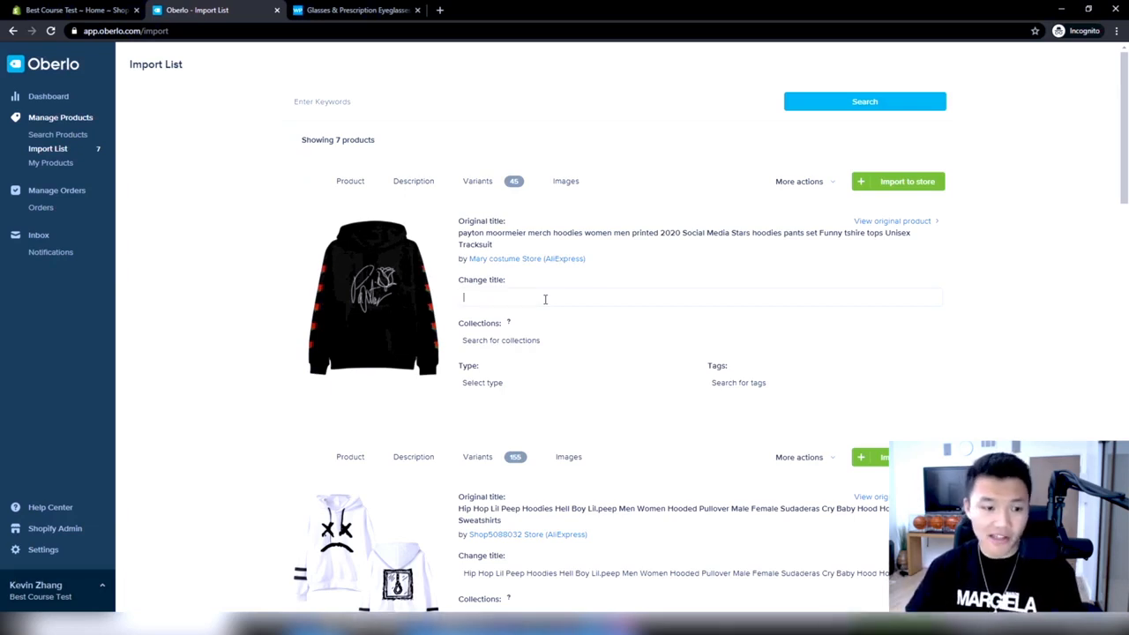
{"action": "scroll", "coordinate": [484, 444], "scroll_direction": "down", "scroll_amount": 1}
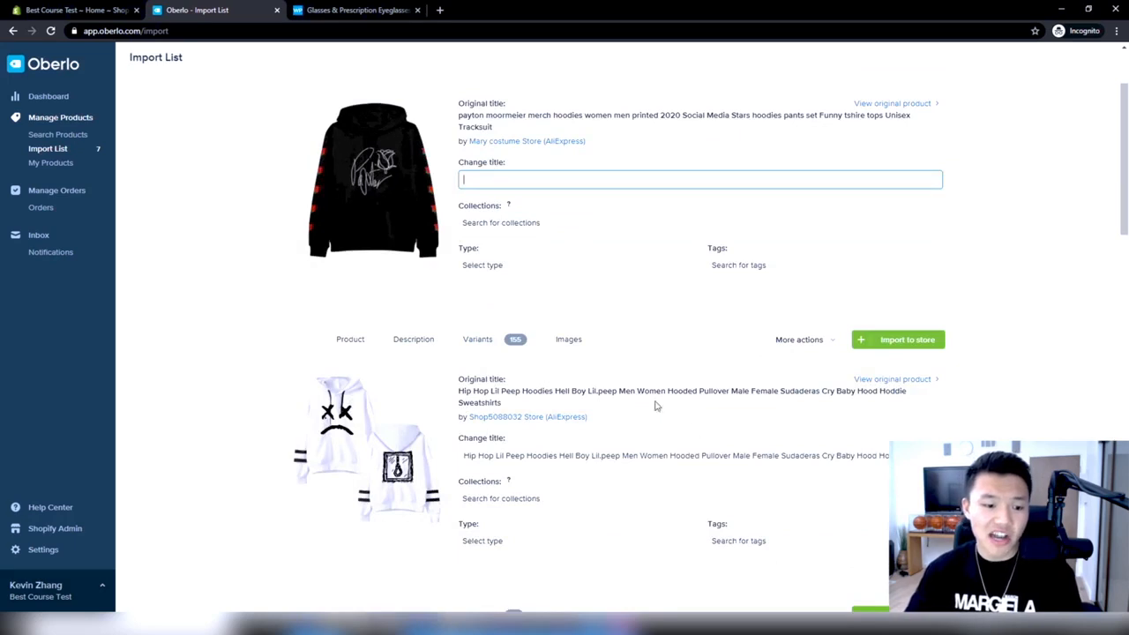
{"action": "scroll", "coordinate": [664, 403], "scroll_direction": "up", "scroll_amount": 1}
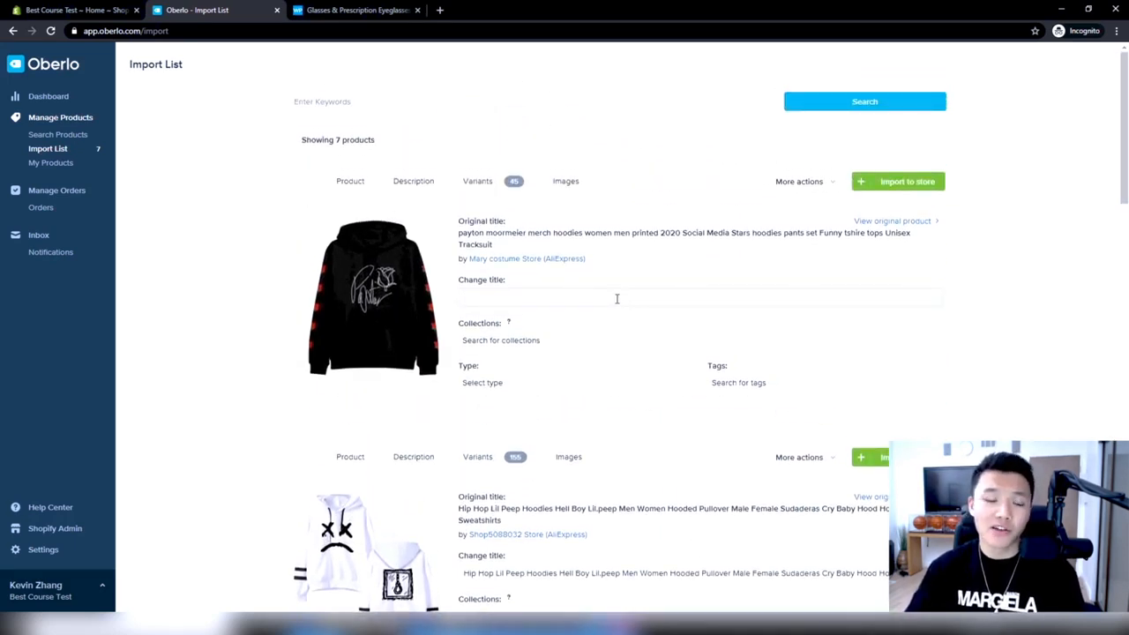
{"action": "scroll", "coordinate": [653, 447], "scroll_direction": "down", "scroll_amount": 2}
{"action": "scroll", "coordinate": [653, 447], "scroll_direction": "up", "scroll_amount": 2}
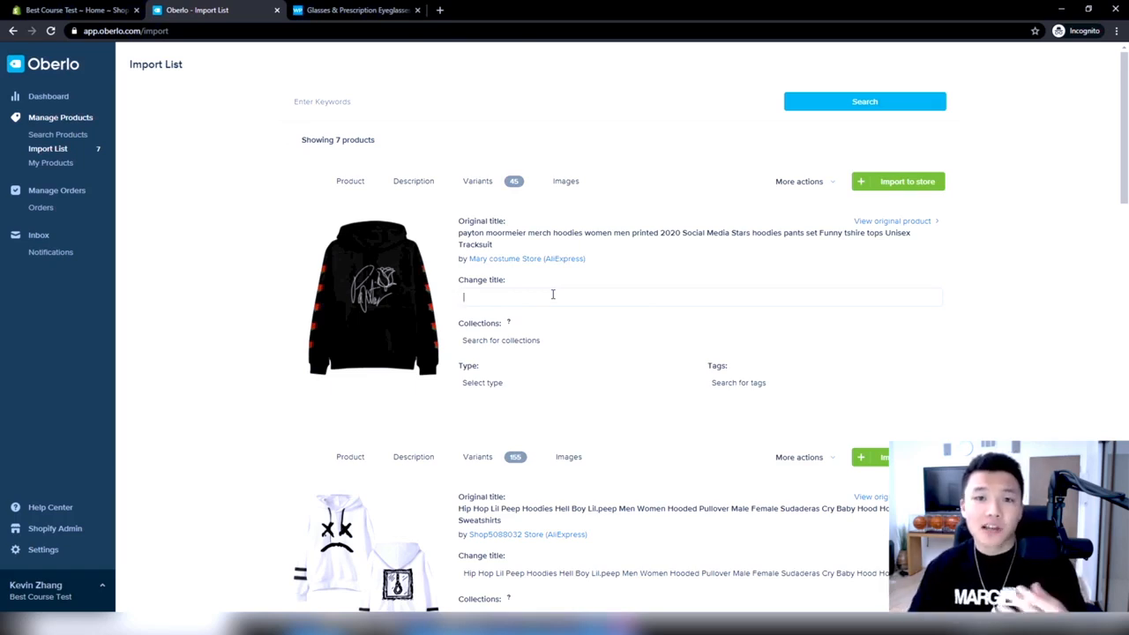
Switch to the Warby Parker website and examine how the products in the men's sunglasses range are named
{"action": "left_click", "coordinate": [396, 9]}
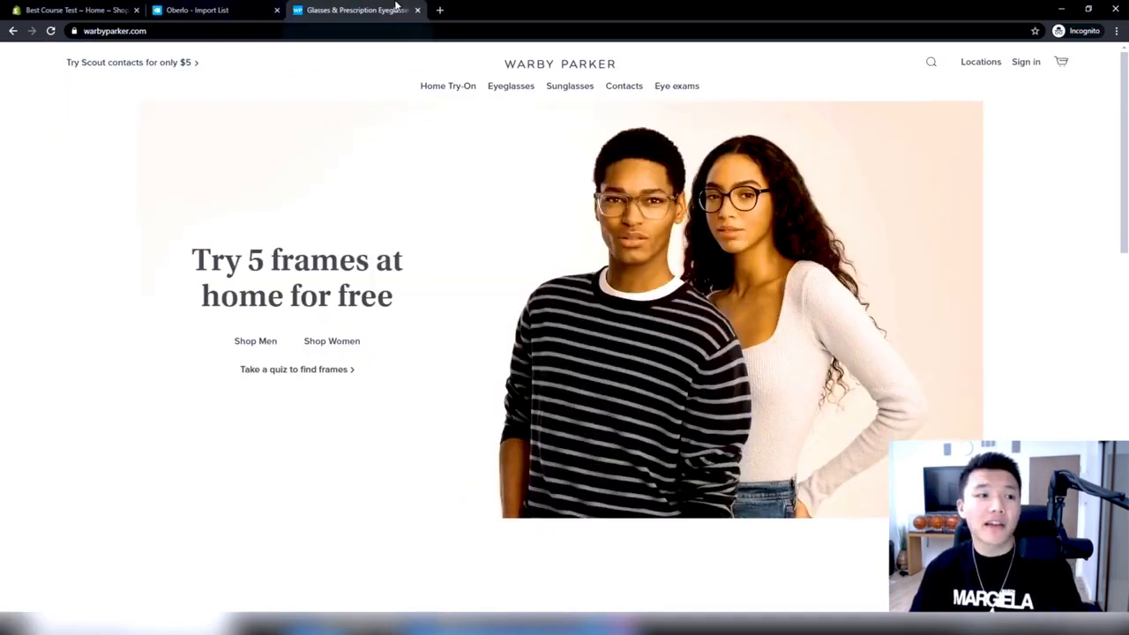
{"action": "mouse_move", "coordinate": [570, 95]}
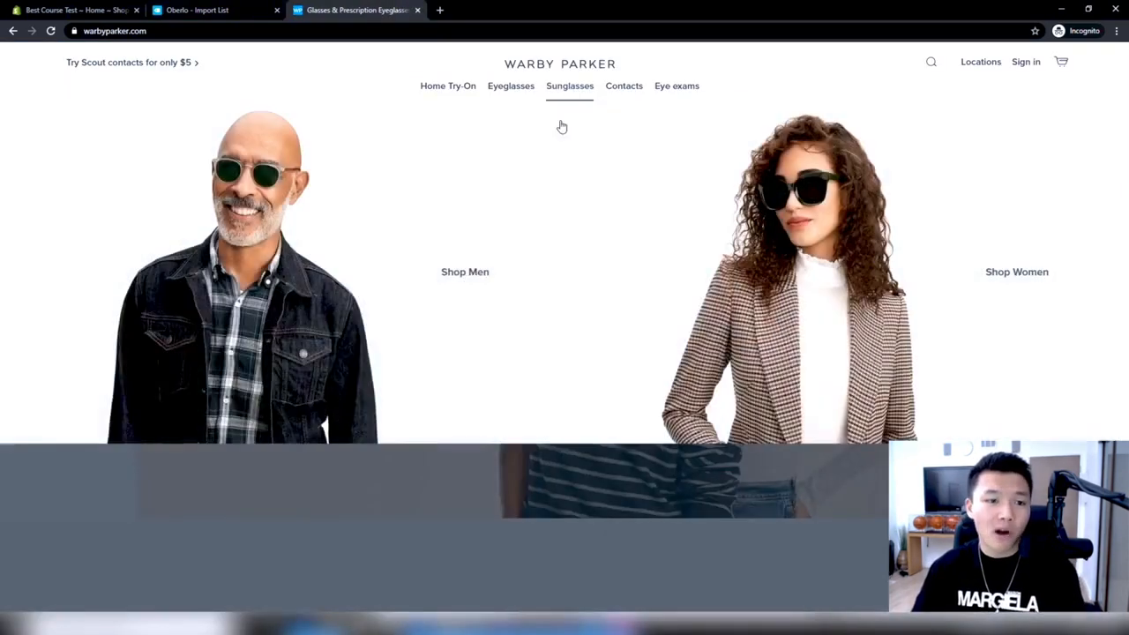
{"action": "left_click", "coordinate": [460, 266]}
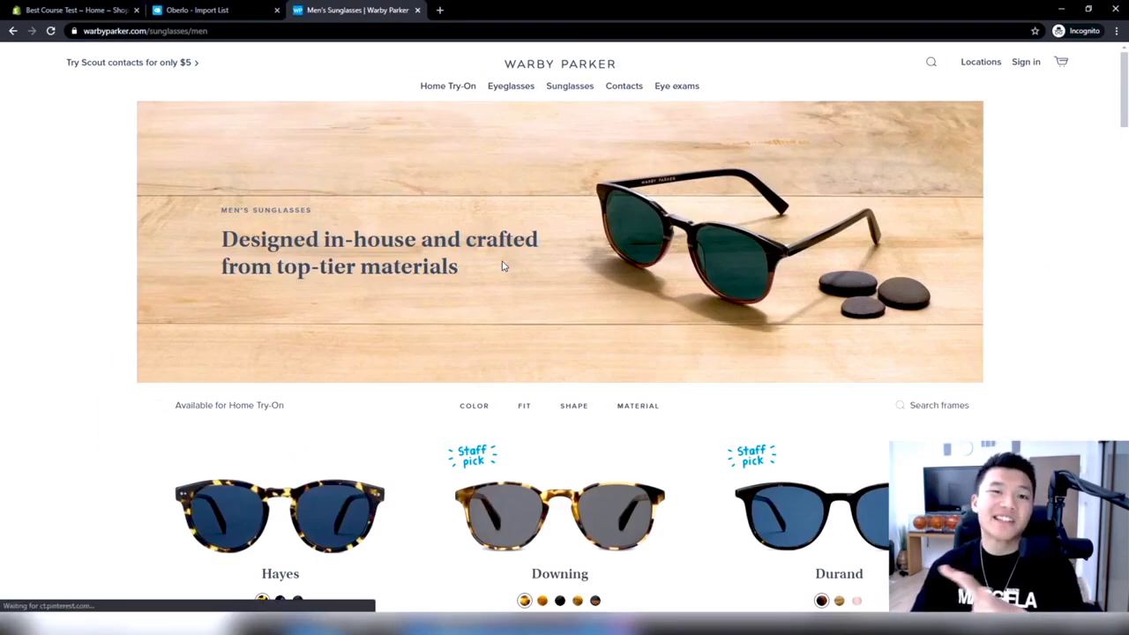
{"action": "scroll", "coordinate": [503, 267], "scroll_direction": "down", "scroll_amount": 2}
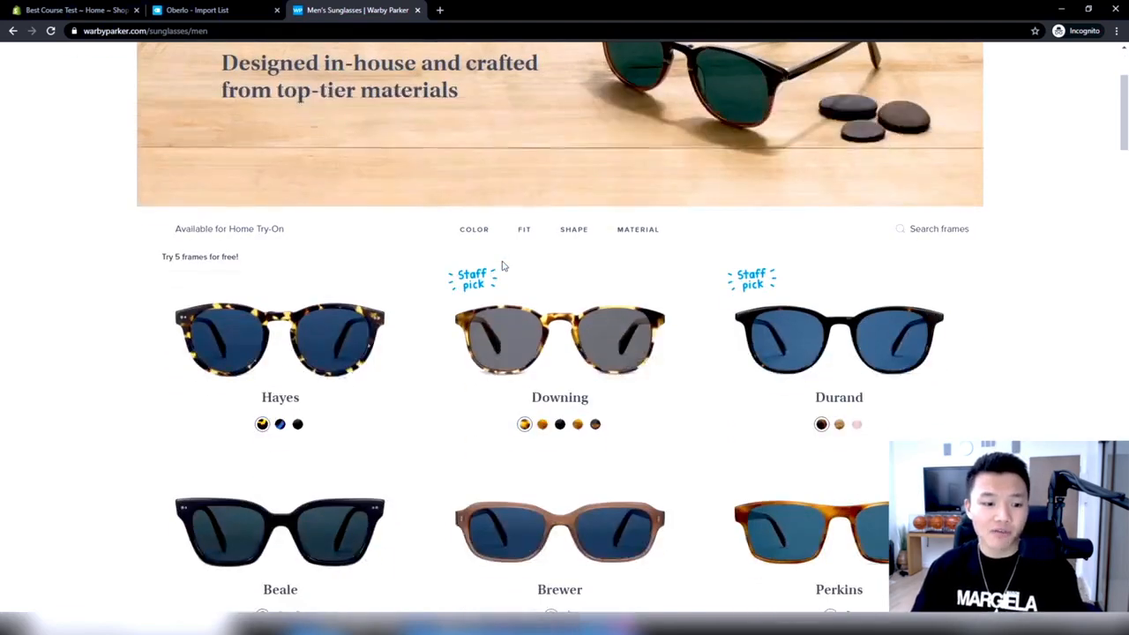
{"action": "scroll", "coordinate": [713, 323], "scroll_direction": "down", "scroll_amount": 2}
{"action": "scroll", "coordinate": [714, 325], "scroll_direction": "down", "scroll_amount": 1}
{"action": "scroll", "coordinate": [714, 325], "scroll_direction": "up", "scroll_amount": 1}
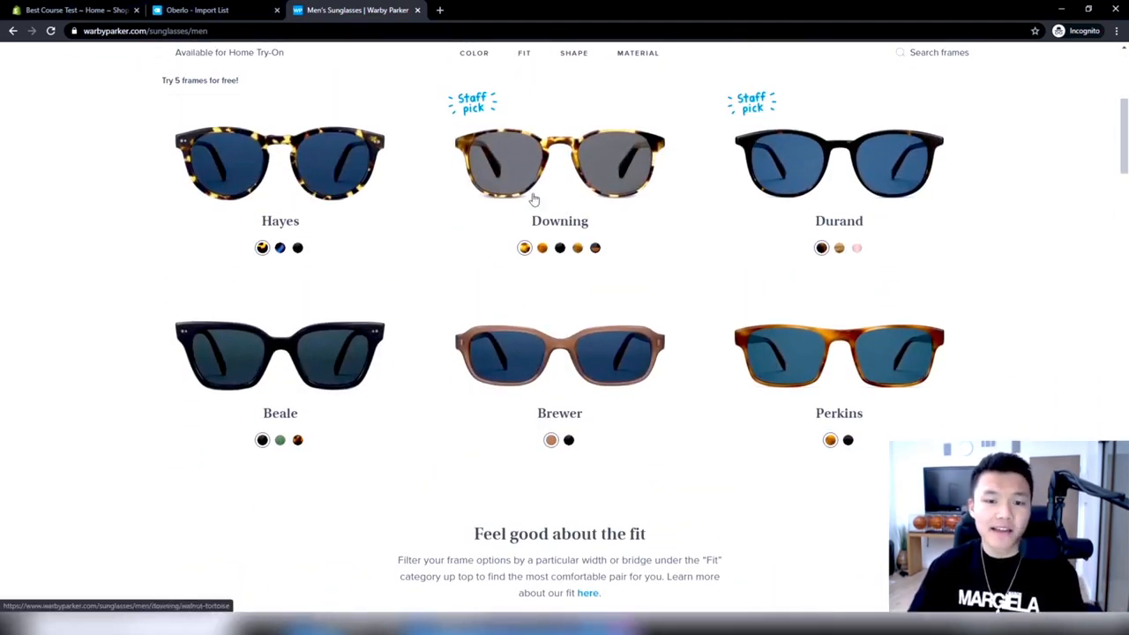
{"action": "scroll", "coordinate": [798, 242], "scroll_direction": "down", "scroll_amount": 5}
{"action": "scroll", "coordinate": [803, 243], "scroll_direction": "down", "scroll_amount": 1}
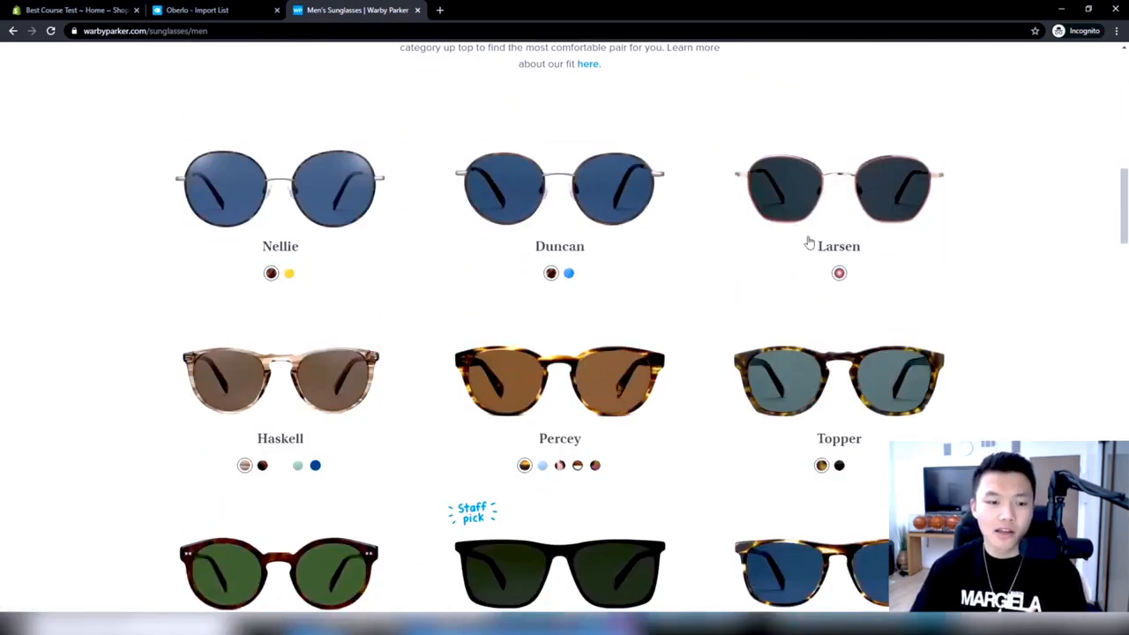
Return from the Warby Parker range to the Oberlo import list and title the first product, the black rose hoodie, "Urban Rose Hoodie"
{"action": "scroll", "coordinate": [555, 307], "scroll_direction": "down", "scroll_amount": 3}
{"action": "scroll", "coordinate": [557, 338], "scroll_direction": "up", "scroll_amount": 10}
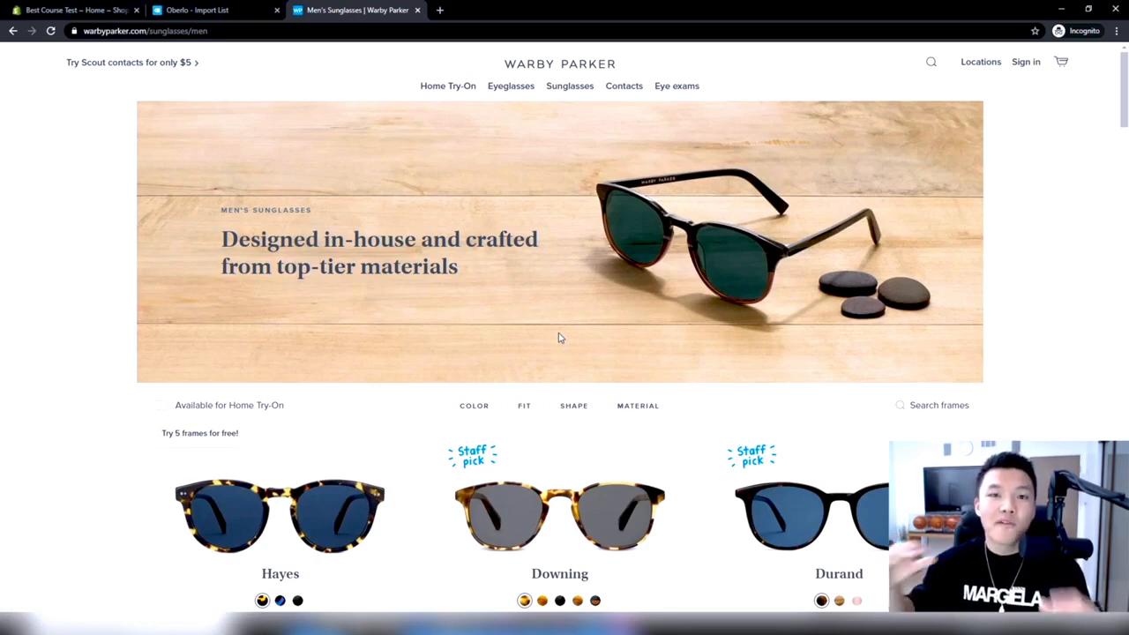
{"action": "left_click", "coordinate": [203, 10]}
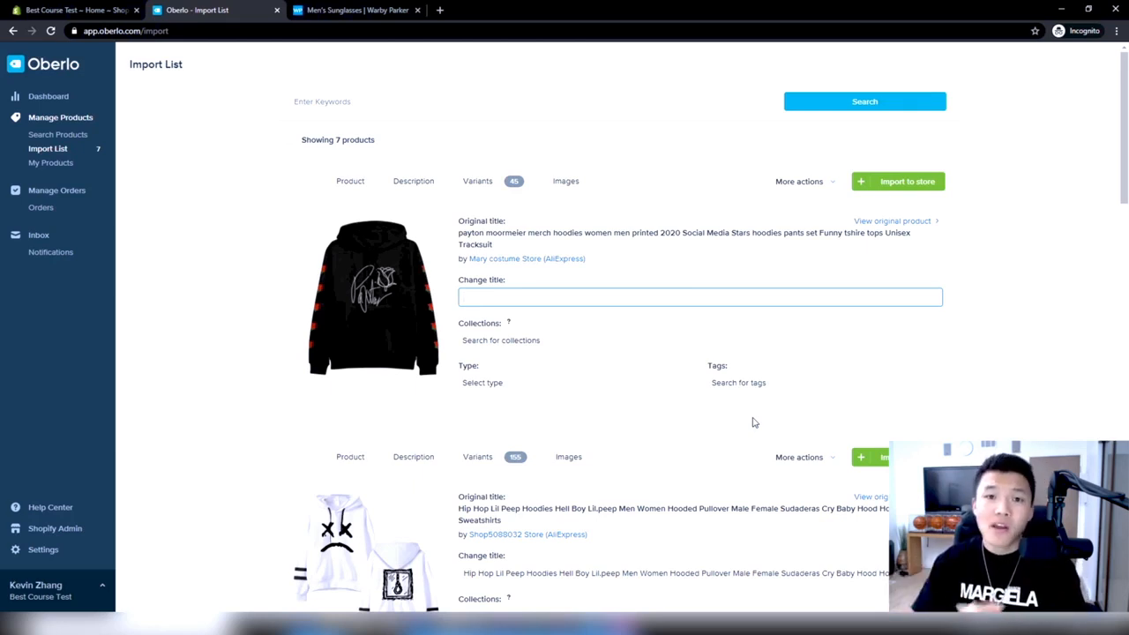
{"action": "left_click", "coordinate": [670, 310]}
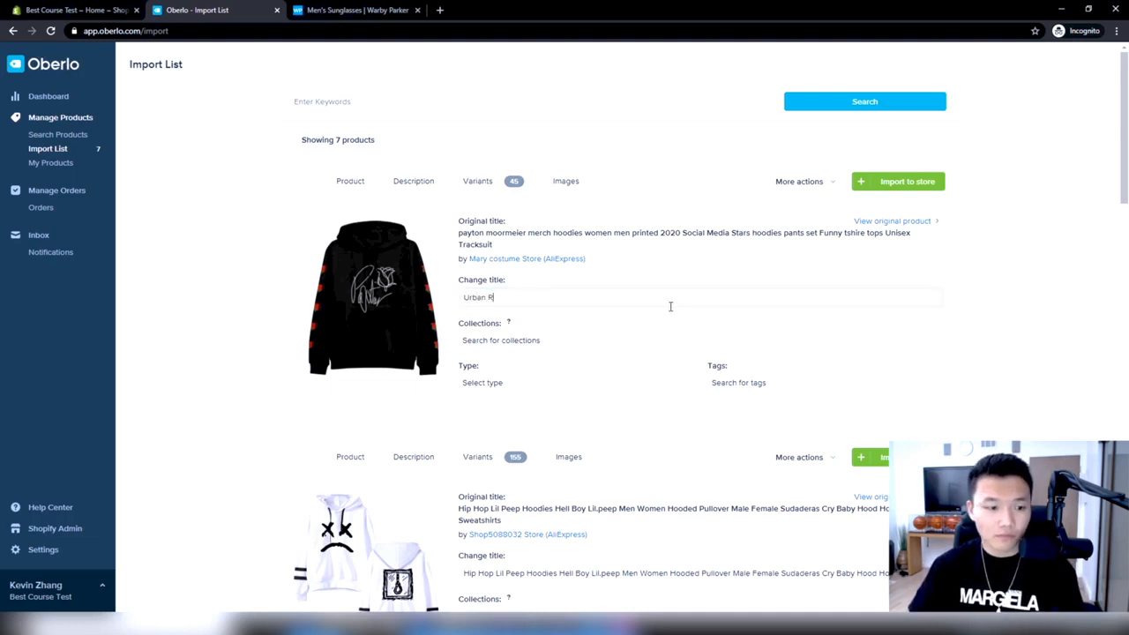
{"action": "type", "text": "Urban Rose Hoodie"}
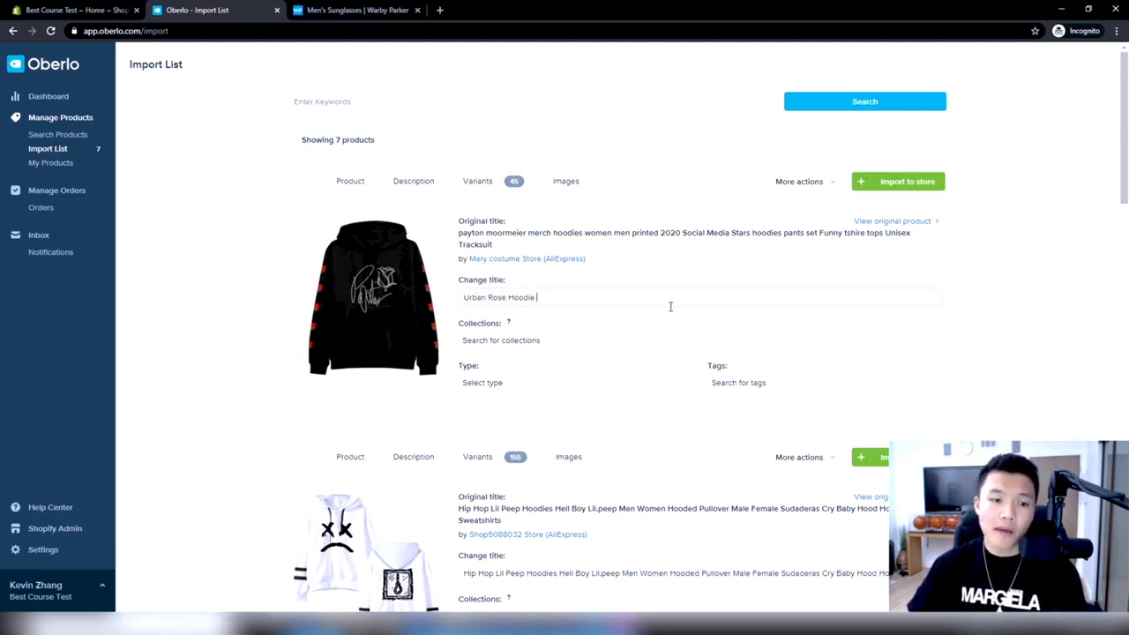
{"action": "left_click", "coordinate": [681, 255]}
Assign the Urban Rose Hoodie to the Outerwear and Hoodies collections
{"action": "scroll", "coordinate": [680, 310], "scroll_direction": "down", "scroll_amount": 1}
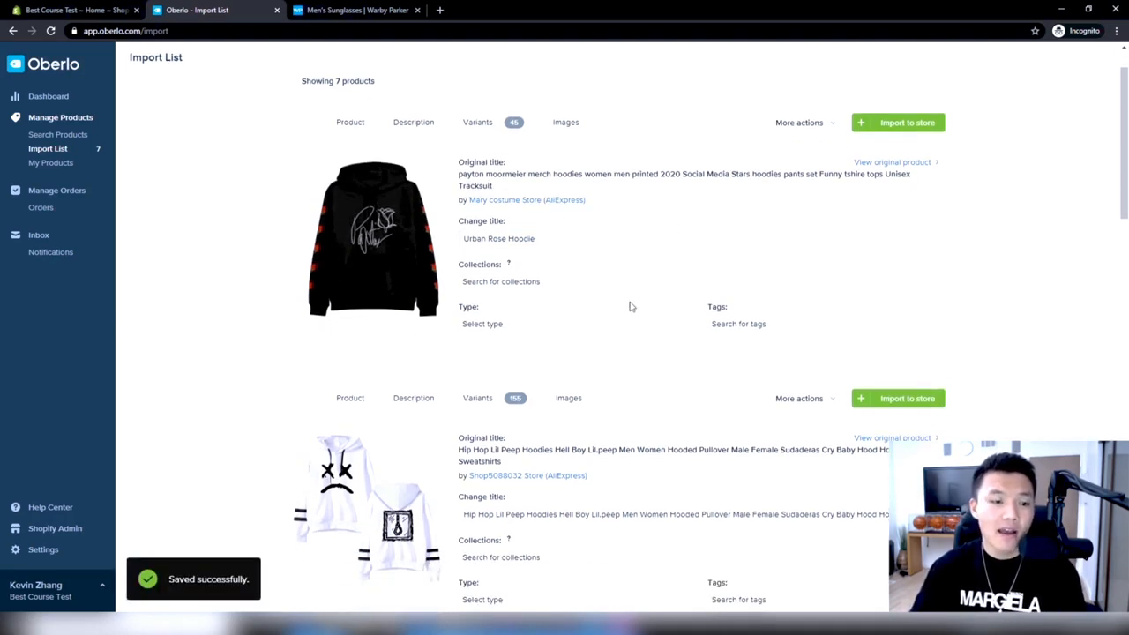
{"action": "left_click", "coordinate": [548, 288]}
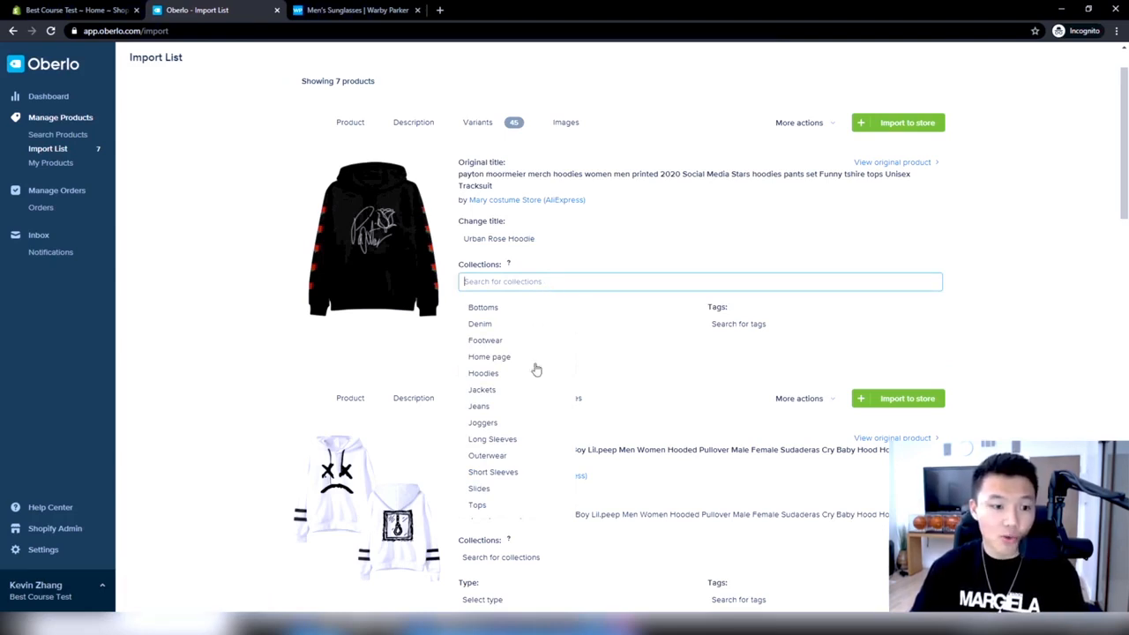
{"action": "left_click", "coordinate": [522, 456]}
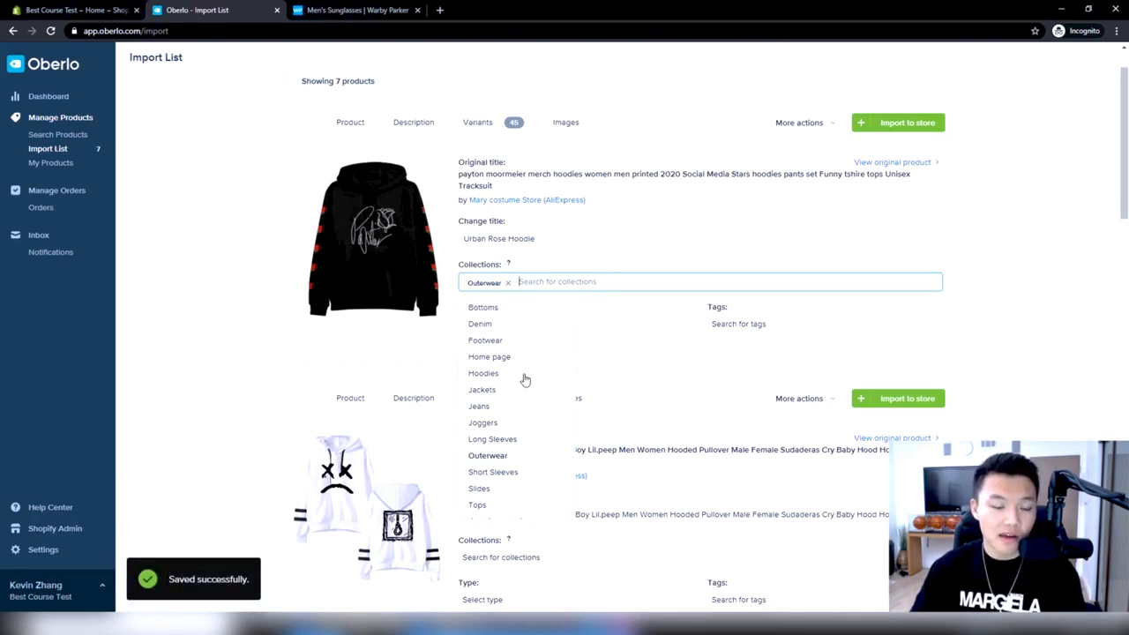
{"action": "left_click", "coordinate": [525, 375]}
{"action": "left_click", "coordinate": [651, 268]}
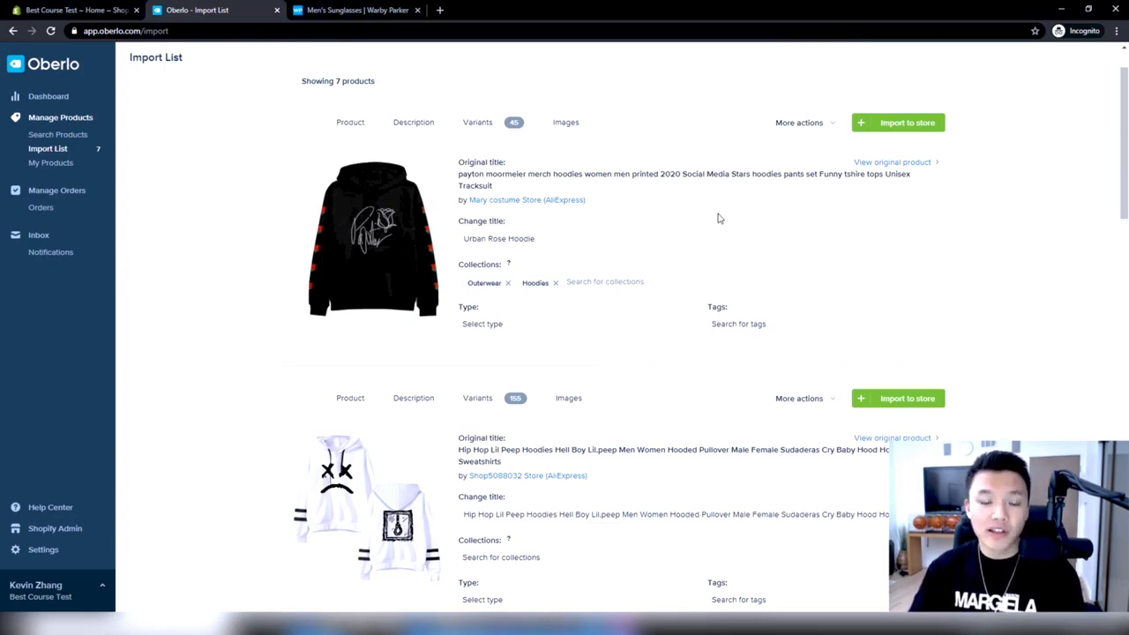
Create the tags "Outerwear" and "Hoodies" on the Urban Rose Hoodie
{"action": "left_click", "coordinate": [736, 322]}
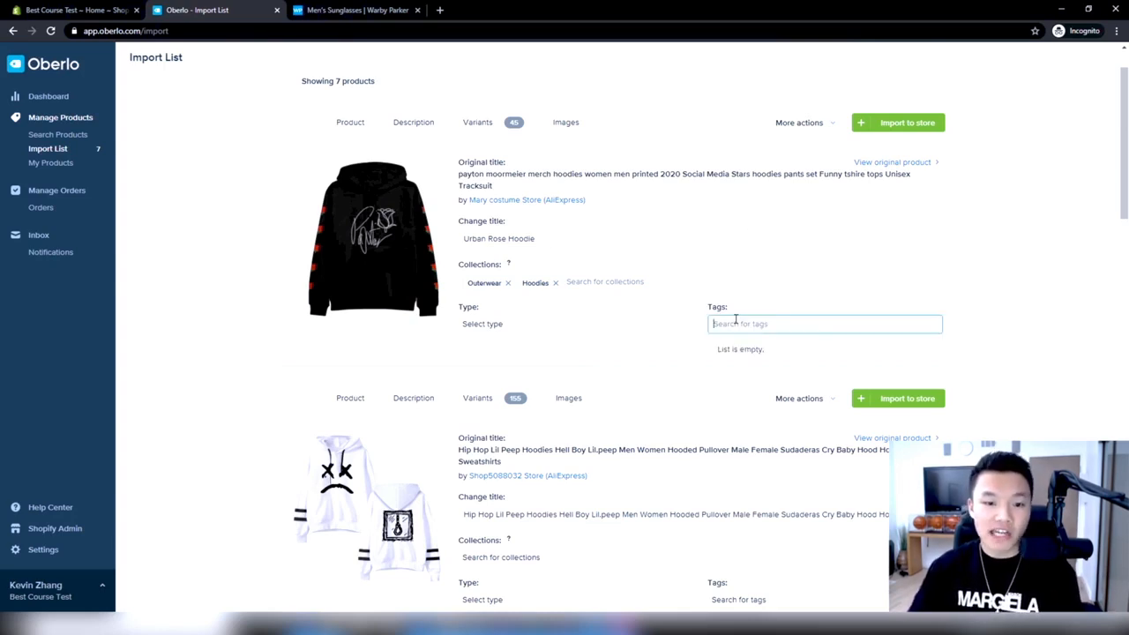
{"action": "type", "text": "Outerwrwear"}
{"action": "left_click", "coordinate": [758, 353]}
{"action": "type", "text": "Hoodie"}
{"action": "left_click", "coordinate": [774, 351]}
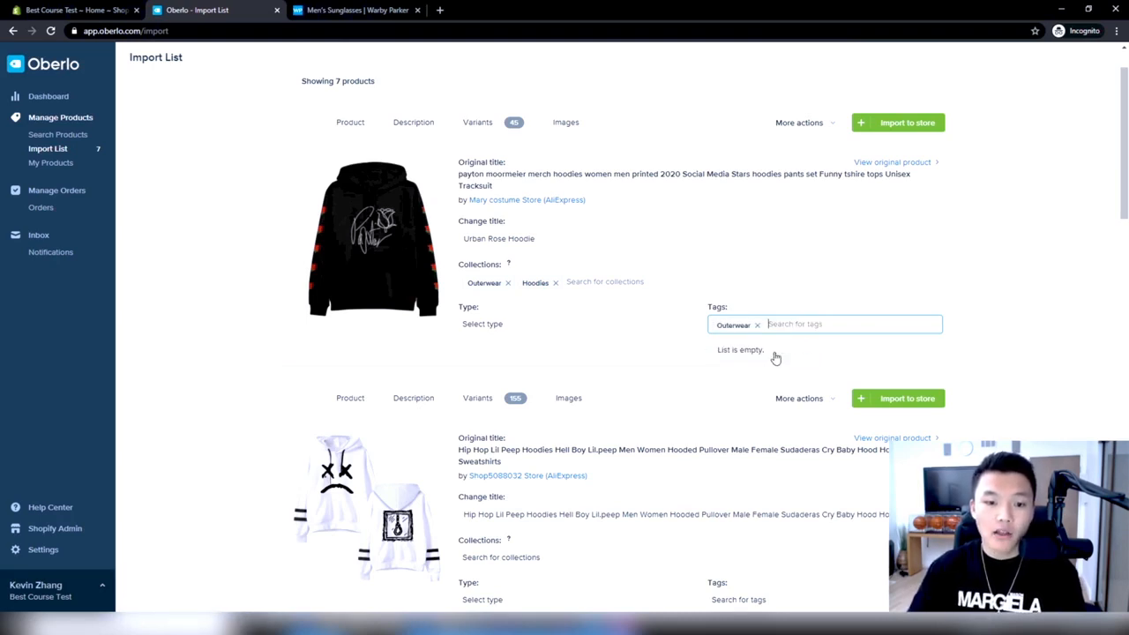
{"action": "left_click", "coordinate": [946, 346]}
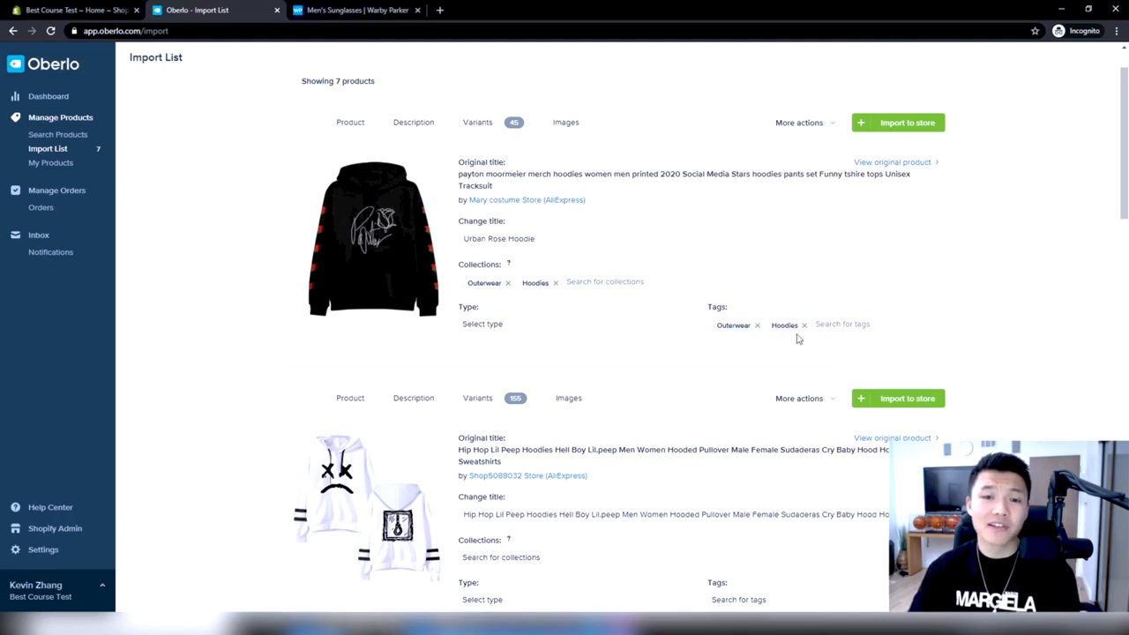
{"action": "left_click", "coordinate": [743, 284]}
{"action": "left_click", "coordinate": [1043, 335]}
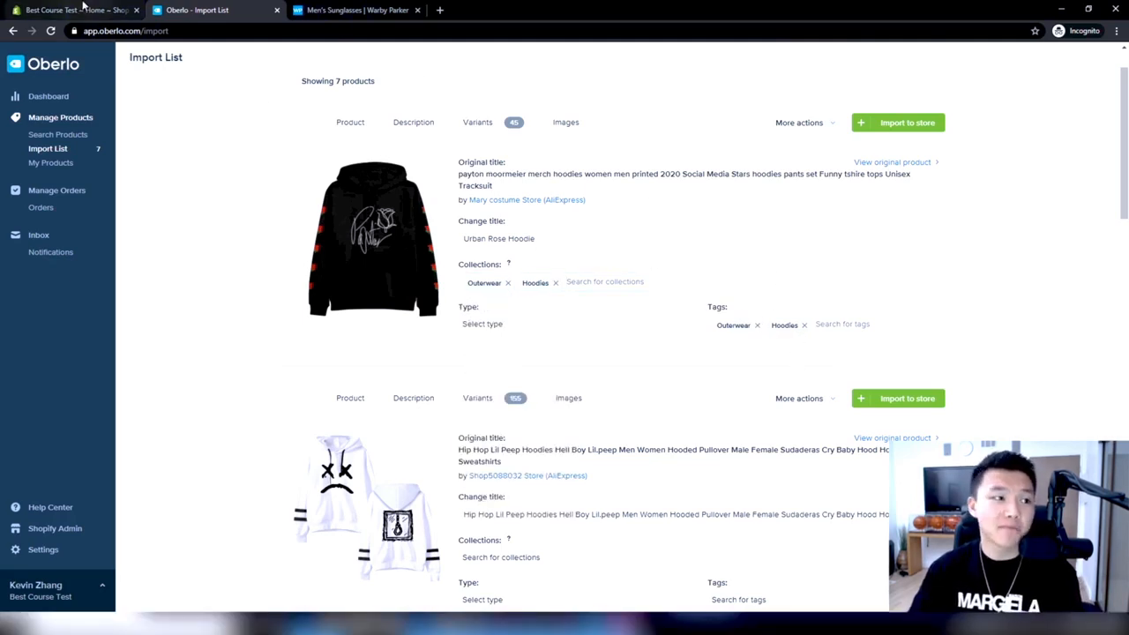
Switch to the Shopify admin and start a new collection titled "Hoodies"
{"action": "left_click", "coordinate": [82, 10]}
{"action": "left_click", "coordinate": [73, 134]}
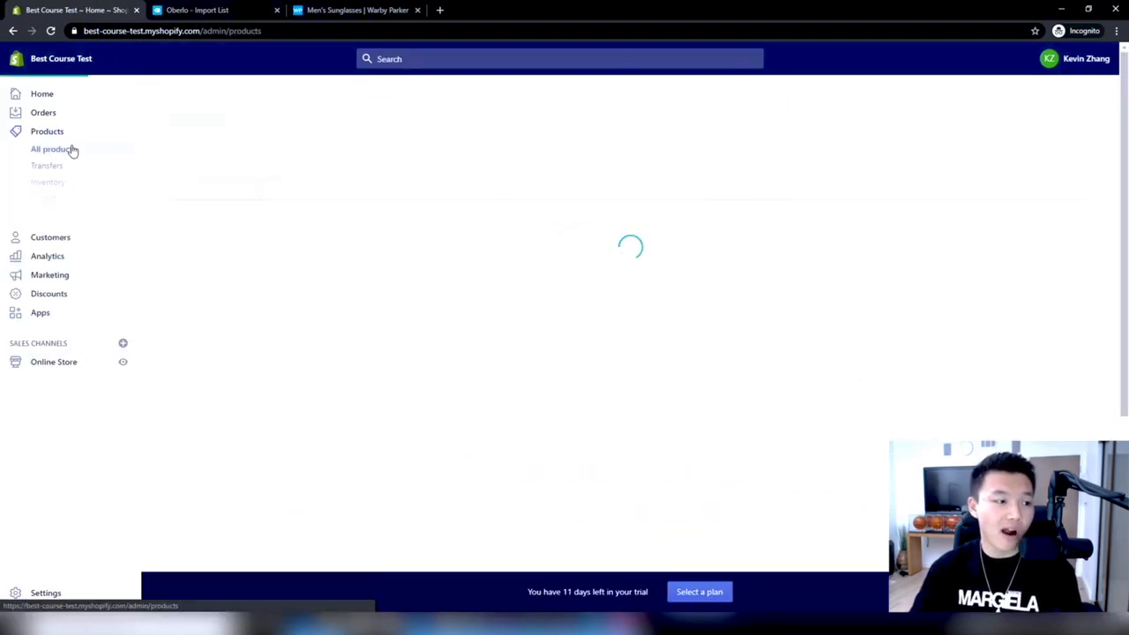
{"action": "left_click", "coordinate": [64, 199]}
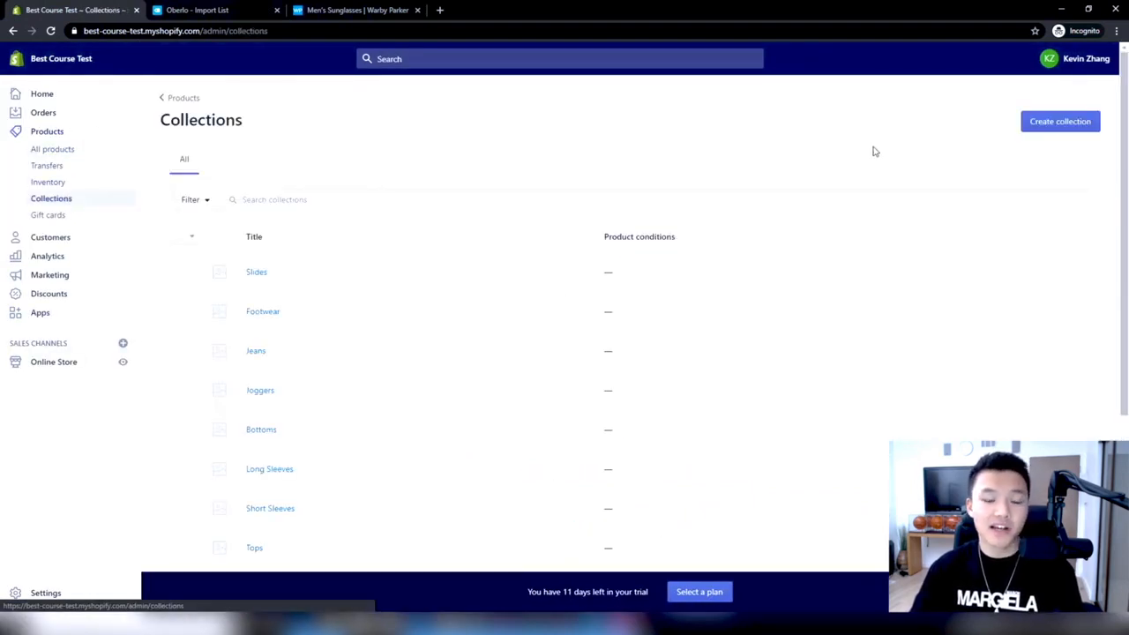
{"action": "left_click", "coordinate": [1055, 128]}
{"action": "scroll", "coordinate": [600, 224], "scroll_direction": "down", "scroll_amount": 2}
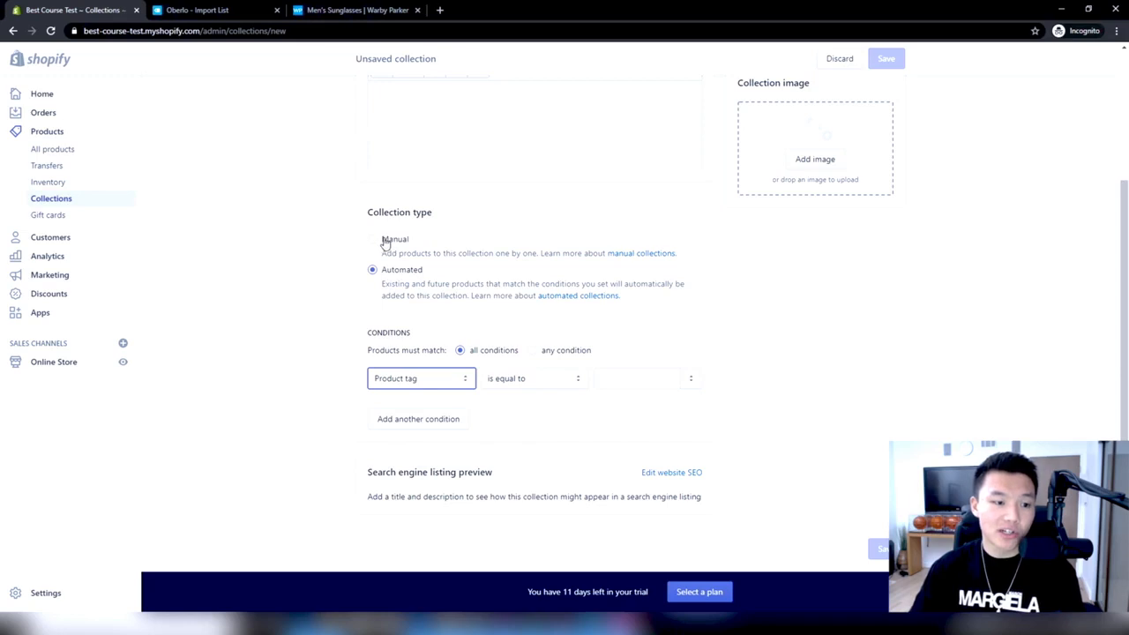
{"action": "scroll", "coordinate": [392, 265], "scroll_direction": "up", "scroll_amount": 4}
{"action": "left_click", "coordinate": [446, 175]}
{"action": "type", "text": "Hoodies"}
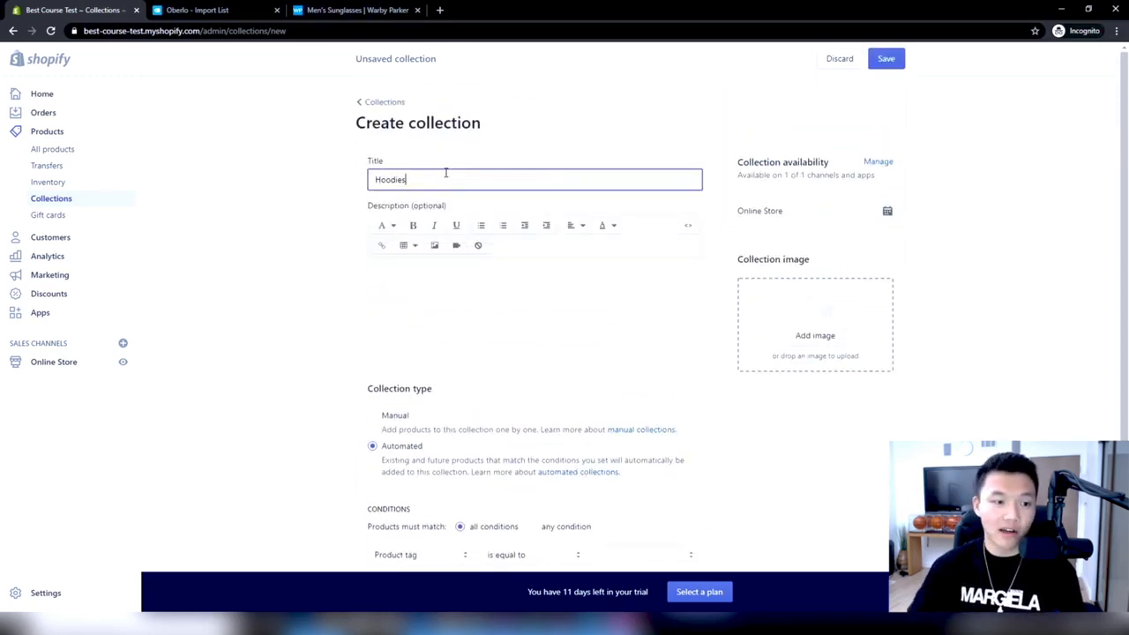
Set the automated collection's condition to product tag is equal to "hoodies"
{"action": "left_click", "coordinate": [535, 133]}
{"action": "scroll", "coordinate": [597, 241], "scroll_direction": "down", "scroll_amount": 2}
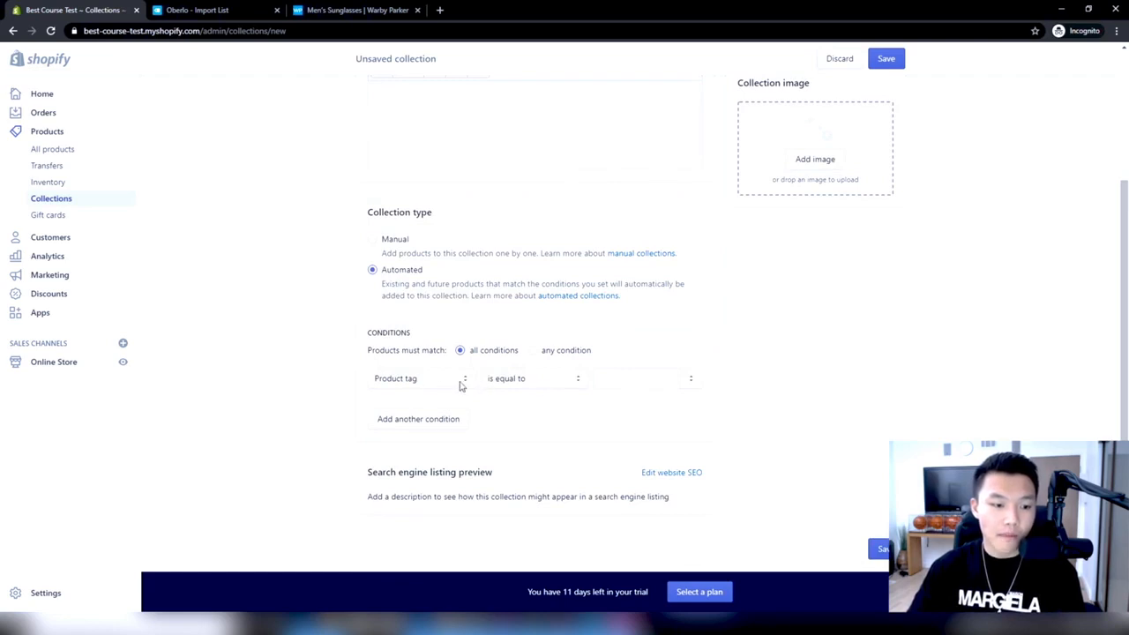
{"action": "left_click", "coordinate": [641, 385]}
{"action": "type", "text": "hoodies"}
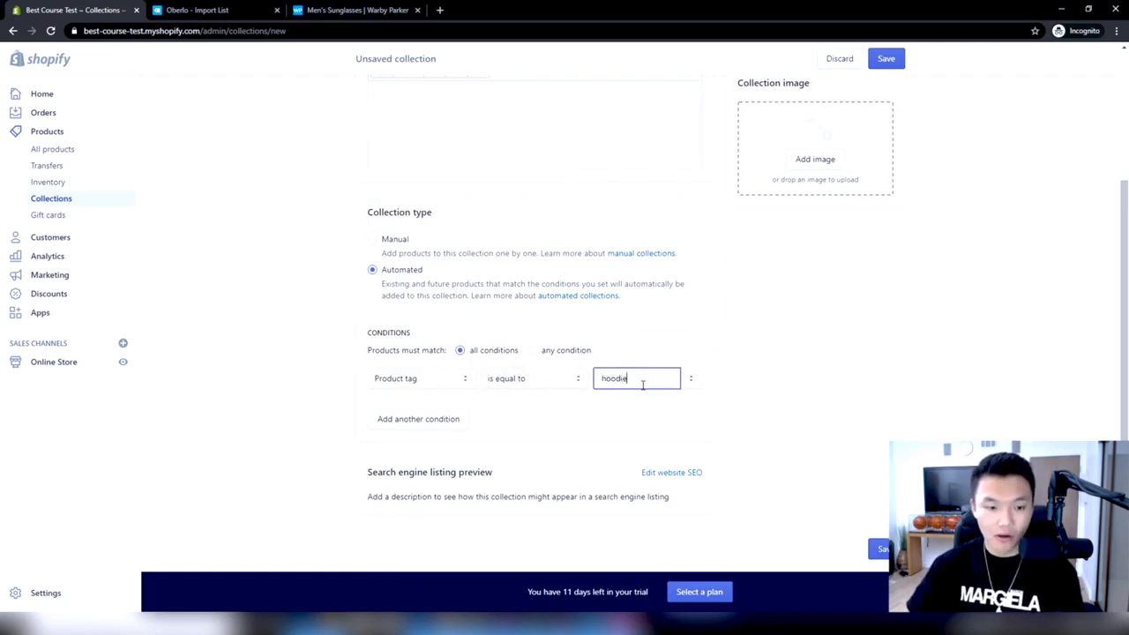
Compare the condition with the hoodie's tags in Oberlo and discard the unsaved collection in Shopify
{"action": "left_click", "coordinate": [231, 9]}
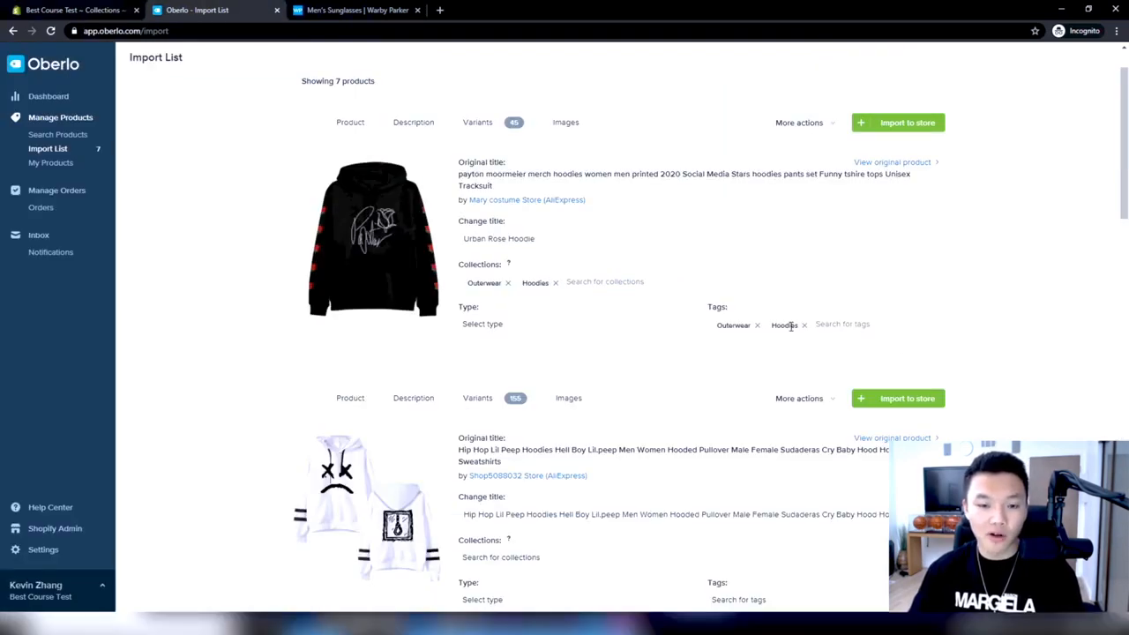
{"action": "left_click", "coordinate": [70, 10]}
{"action": "scroll", "coordinate": [521, 323], "scroll_direction": "up", "scroll_amount": 3}
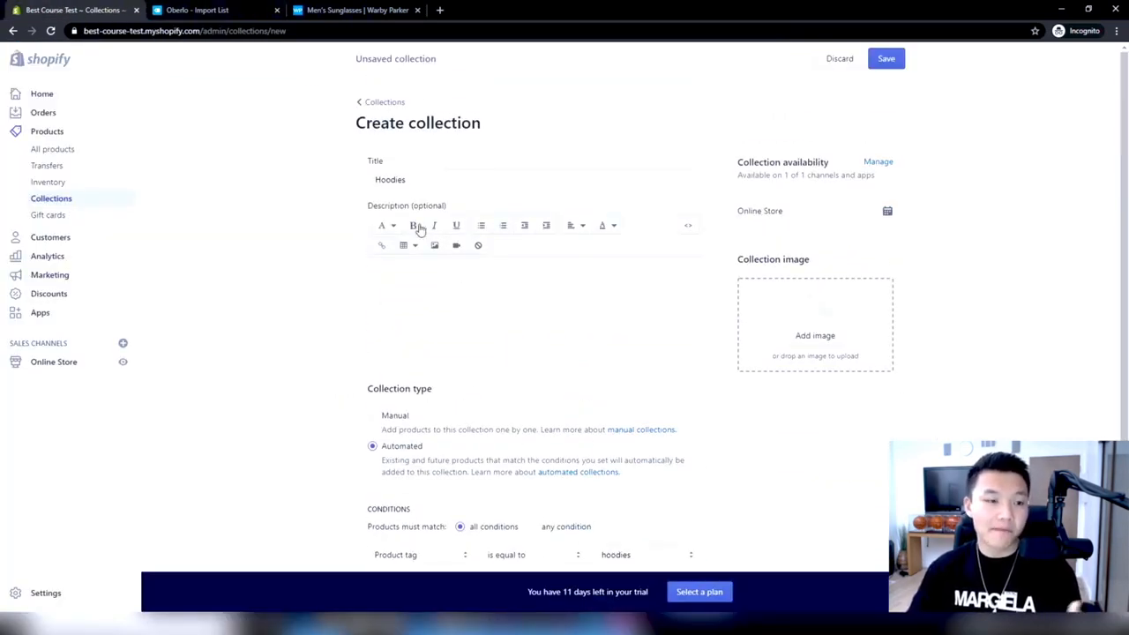
{"action": "left_click", "coordinate": [841, 65]}
{"action": "left_click", "coordinate": [694, 369]}
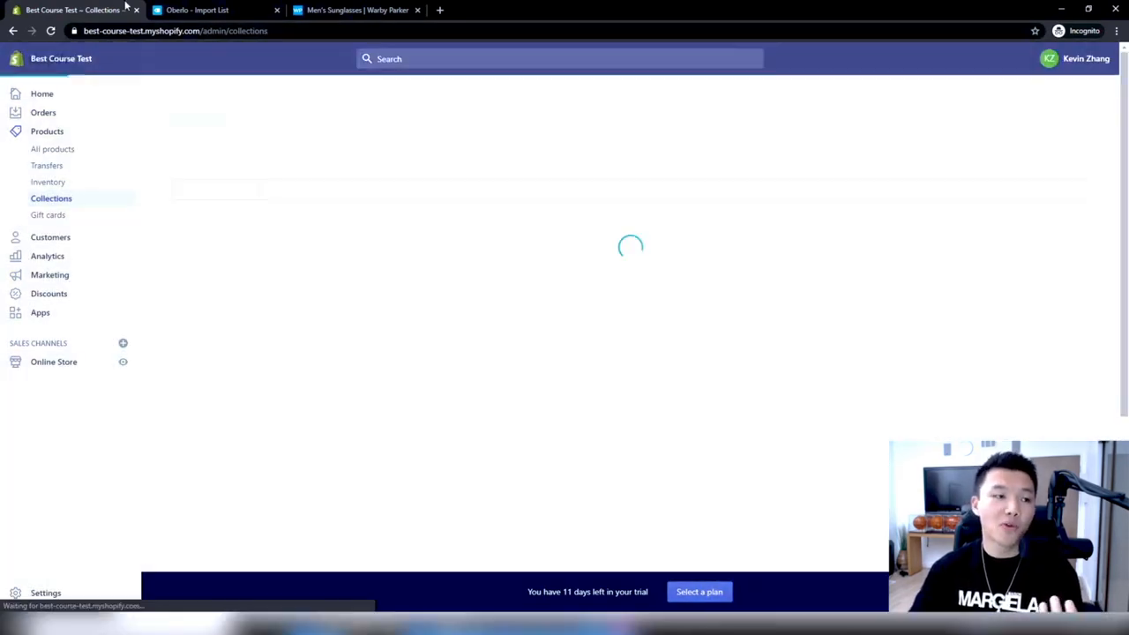
Switch back to Oberlo and remove the Hoodies and Outerwear tags from the Urban Rose Hoodie
{"action": "left_click", "coordinate": [240, 8]}
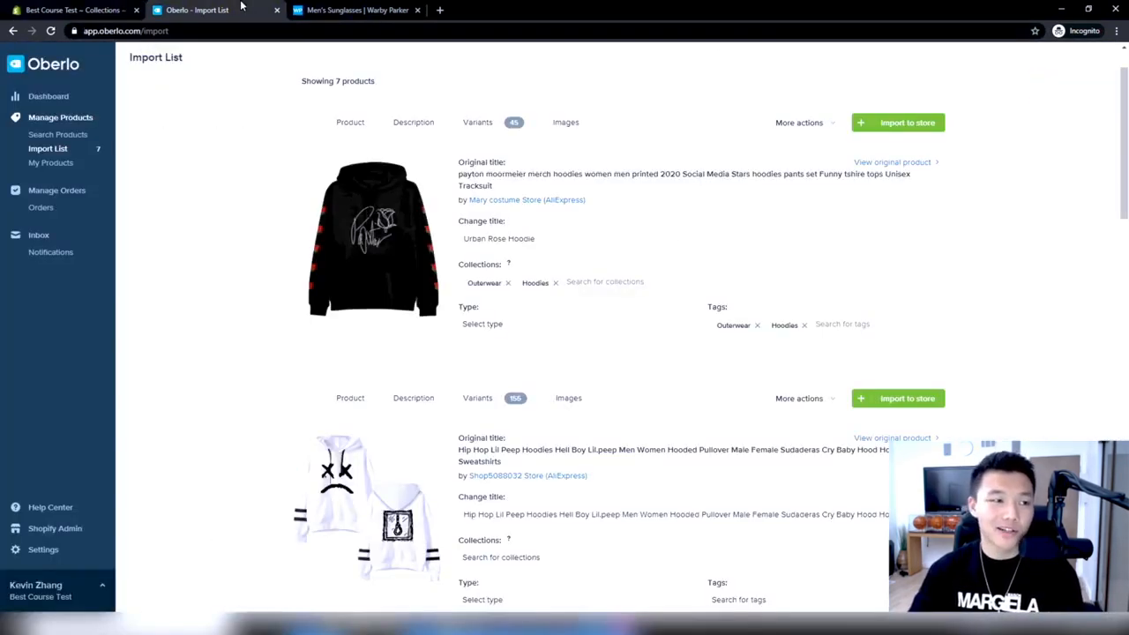
{"action": "left_click", "coordinate": [803, 326]}
{"action": "left_click", "coordinate": [756, 326]}
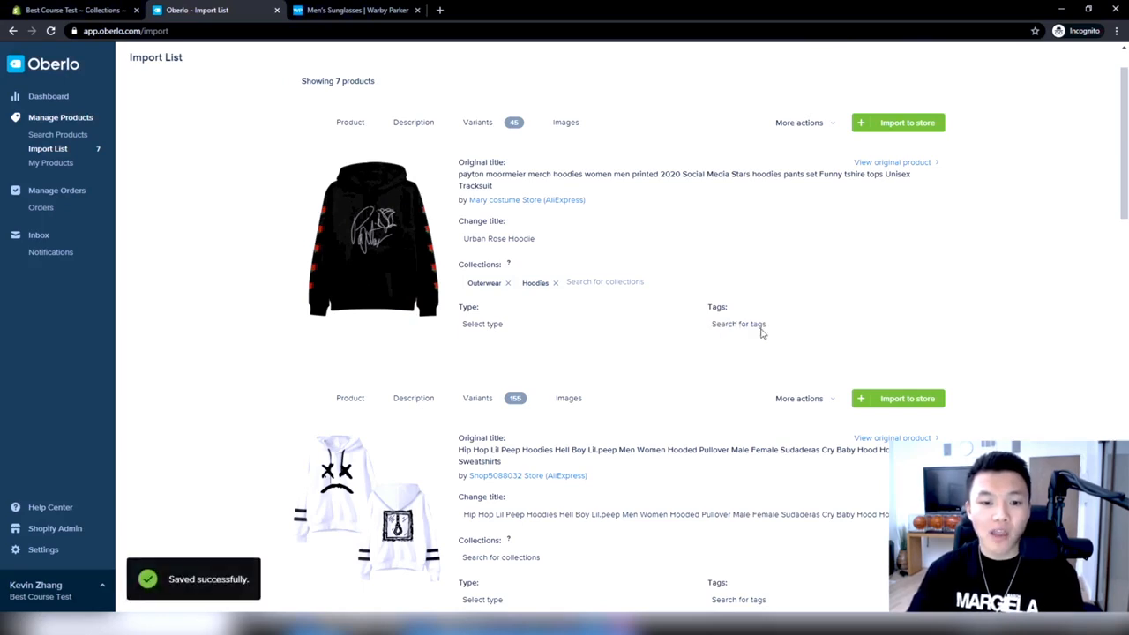
Add the tag "Black" to the Urban Rose Hoodie
{"action": "left_click", "coordinate": [751, 324]}
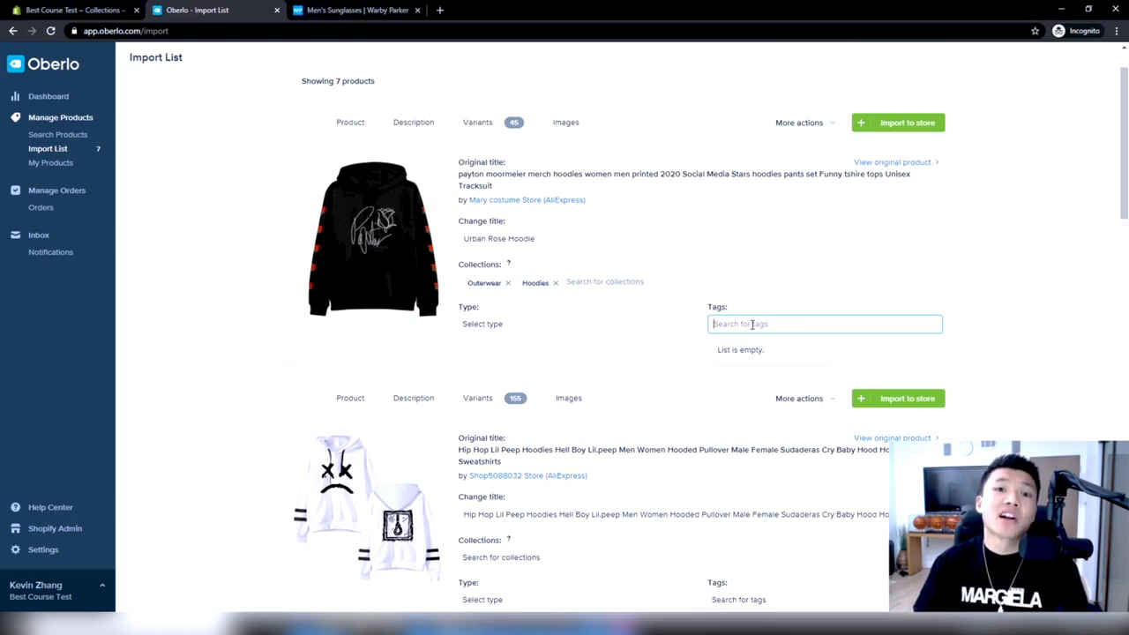
{"action": "type", "text": "Black"}
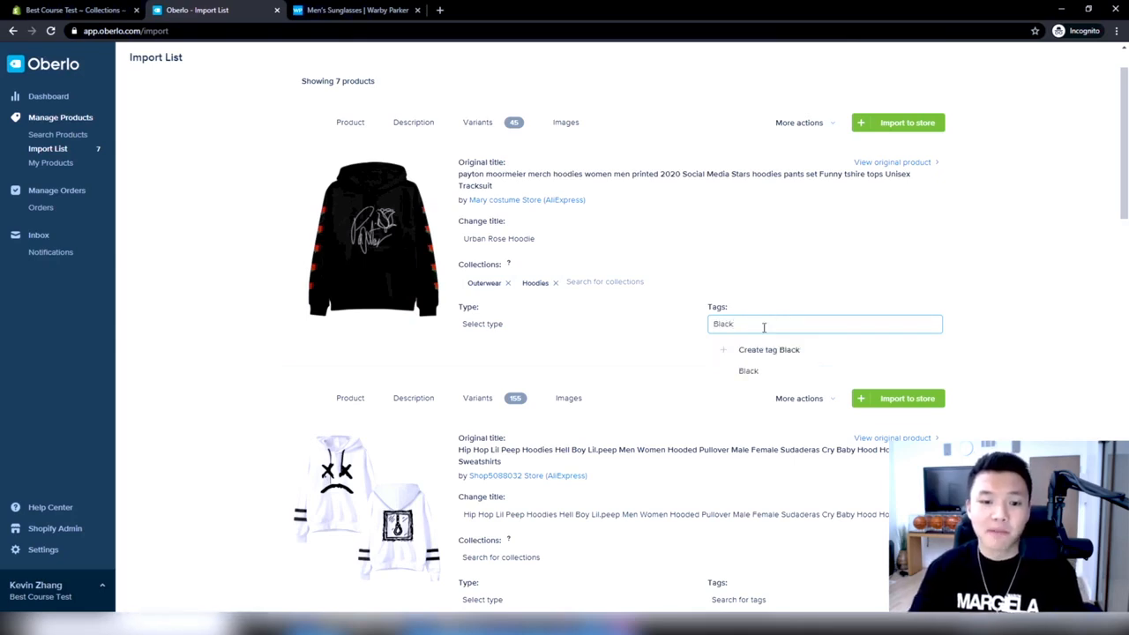
{"action": "left_click", "coordinate": [756, 351]}
{"action": "left_click", "coordinate": [812, 294]}
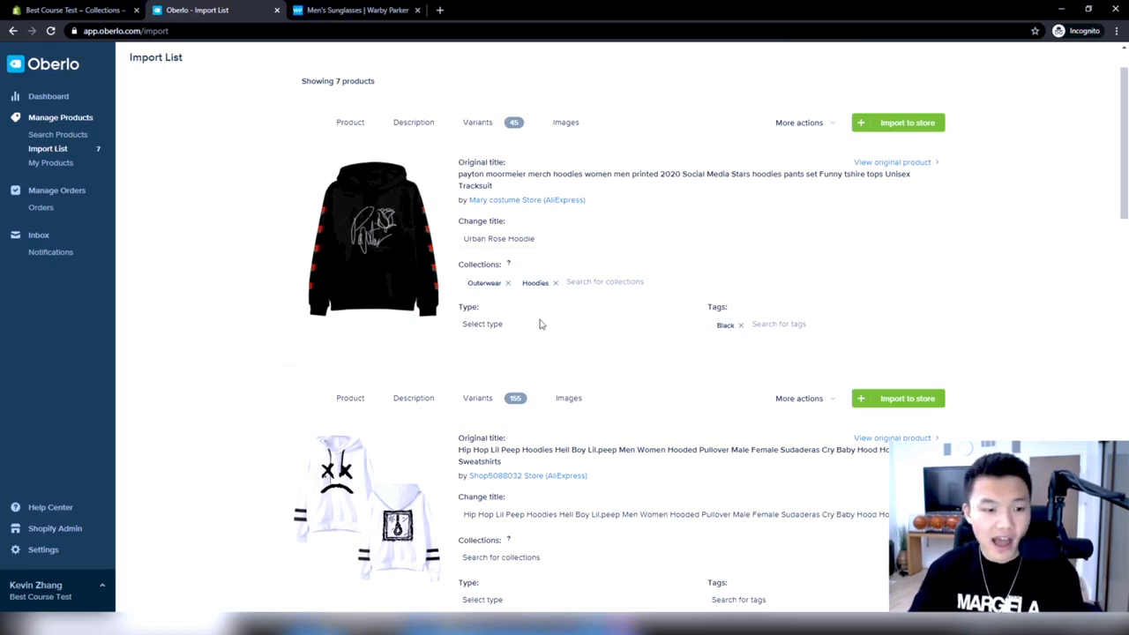
Examine the Urban Rose Hoodie's imported description and its variants, and return to its product details
{"action": "left_click", "coordinate": [418, 124]}
{"action": "scroll", "coordinate": [451, 194], "scroll_direction": "down", "scroll_amount": 3}
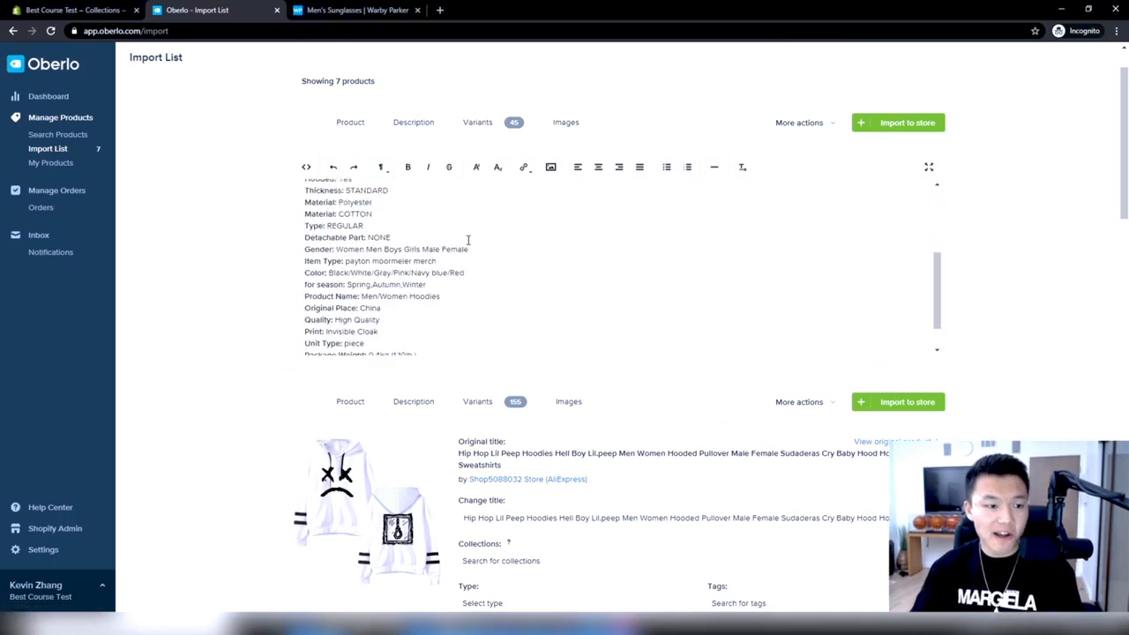
{"action": "scroll", "coordinate": [464, 264], "scroll_direction": "up", "scroll_amount": 5}
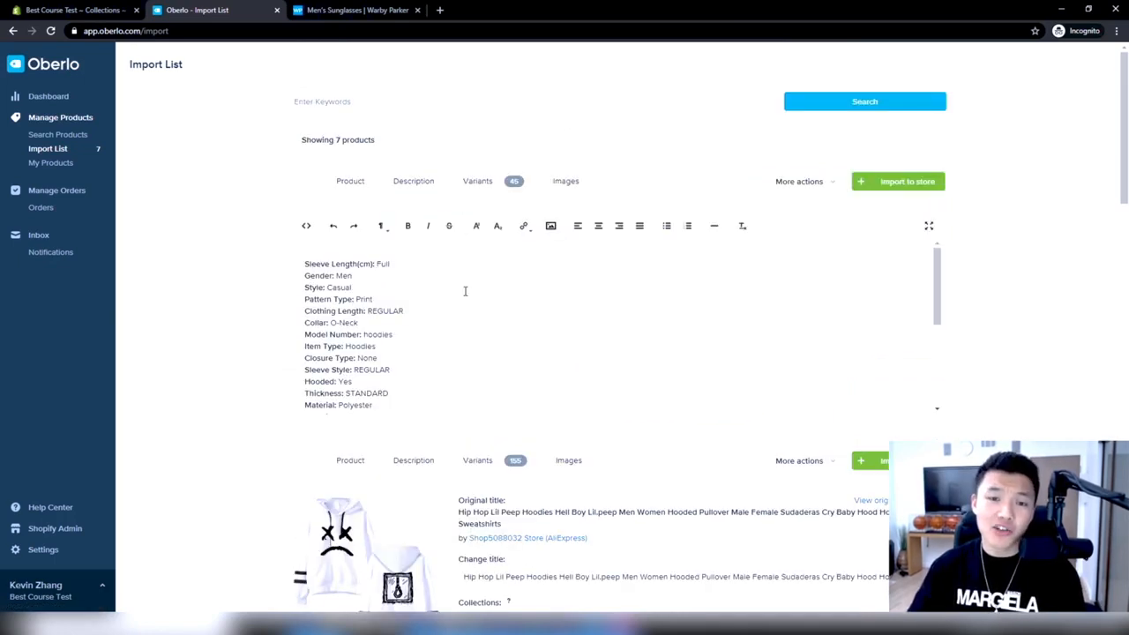
{"action": "scroll", "coordinate": [465, 291], "scroll_direction": "down", "scroll_amount": 5}
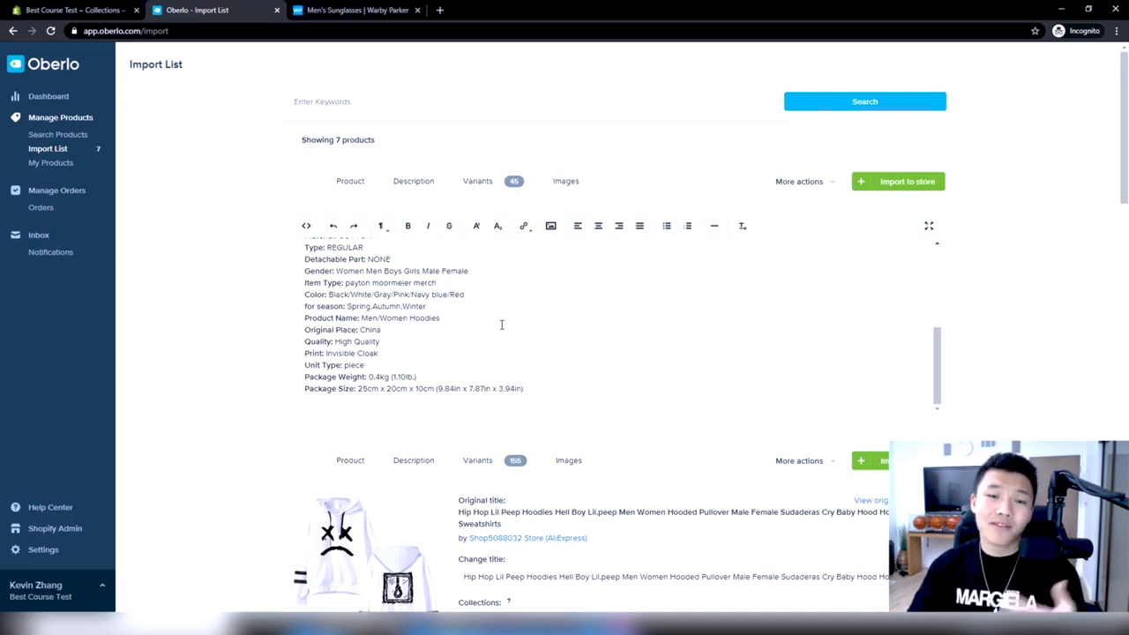
{"action": "scroll", "coordinate": [501, 325], "scroll_direction": "up", "scroll_amount": 2}
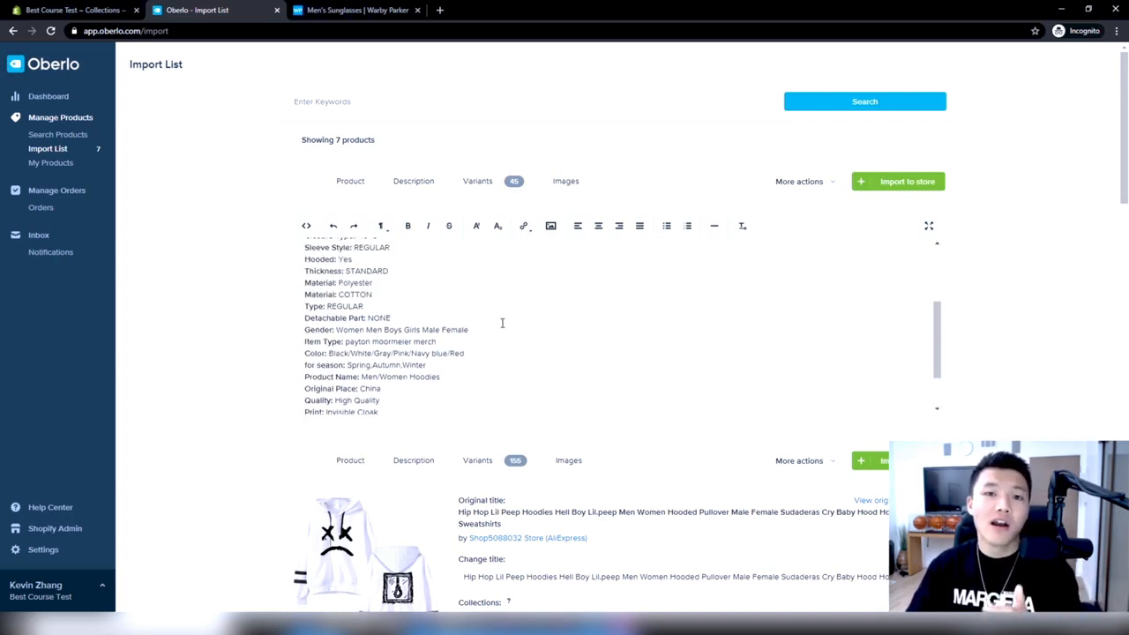
{"action": "scroll", "coordinate": [501, 323], "scroll_direction": "up", "scroll_amount": 3}
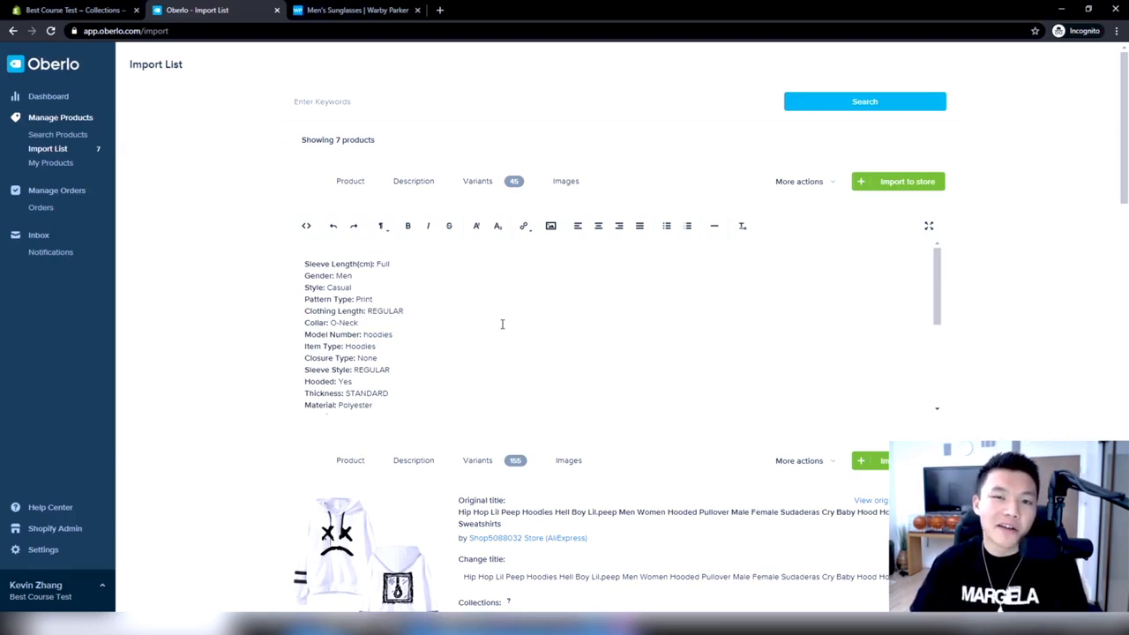
{"action": "scroll", "coordinate": [502, 323], "scroll_direction": "down", "scroll_amount": 5}
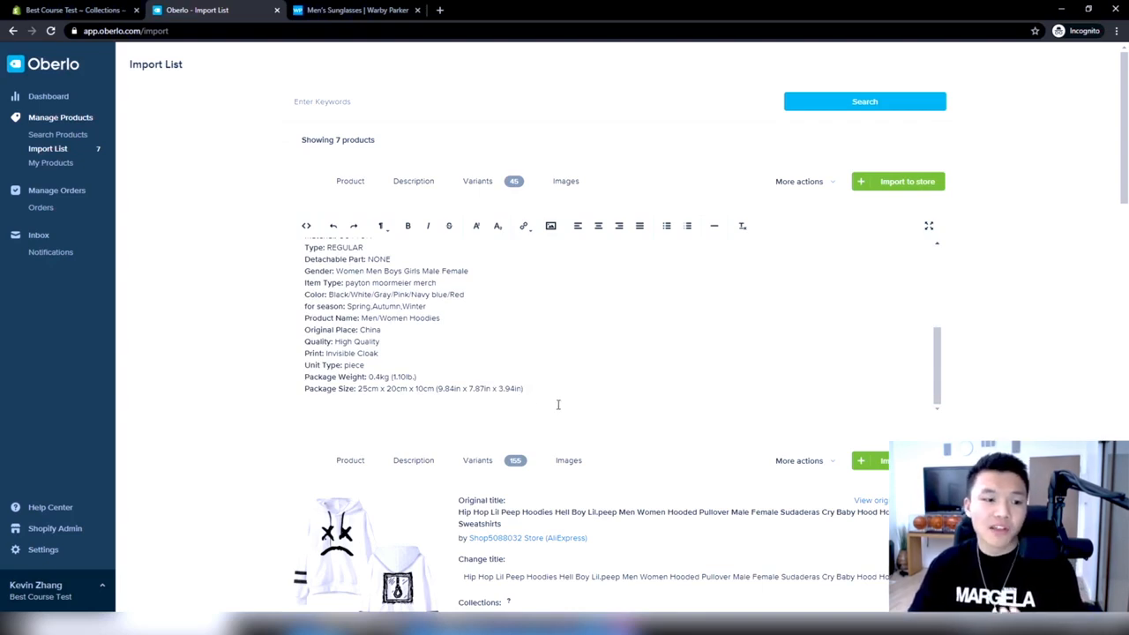
{"action": "left_click_drag", "start_coordinate": [532, 393], "coordinate": [294, 388]}
{"action": "left_click", "coordinate": [395, 379]}
{"action": "scroll", "coordinate": [424, 379], "scroll_direction": "up", "scroll_amount": 5}
{"action": "scroll", "coordinate": [429, 358], "scroll_direction": "down", "scroll_amount": 5}
{"action": "scroll", "coordinate": [620, 356], "scroll_direction": "up", "scroll_amount": 5}
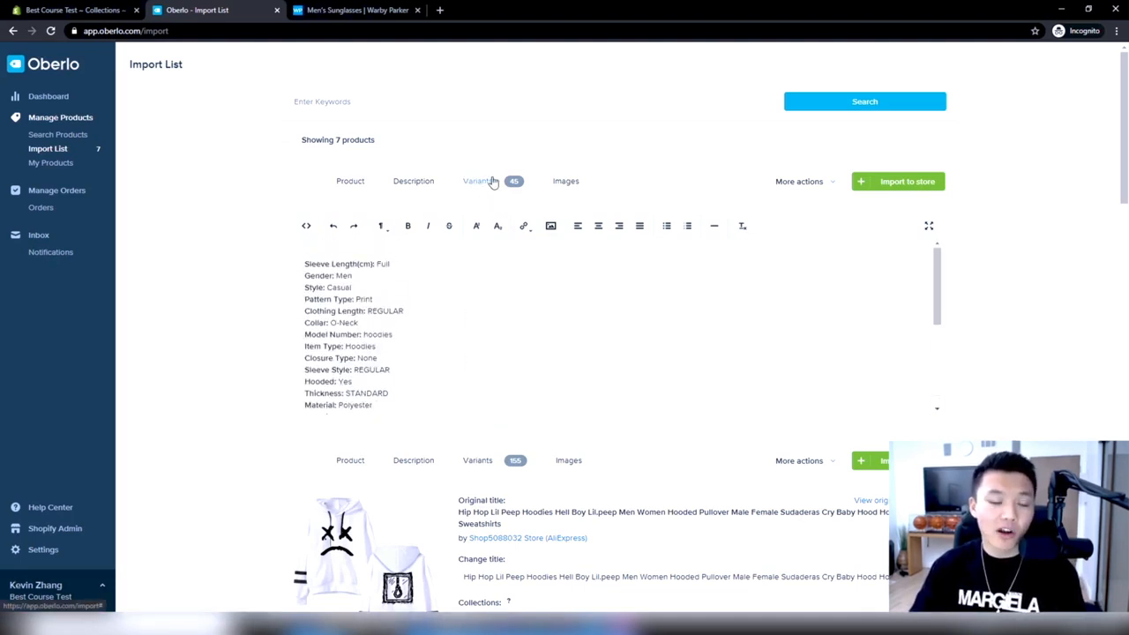
{"action": "left_click", "coordinate": [494, 180]}
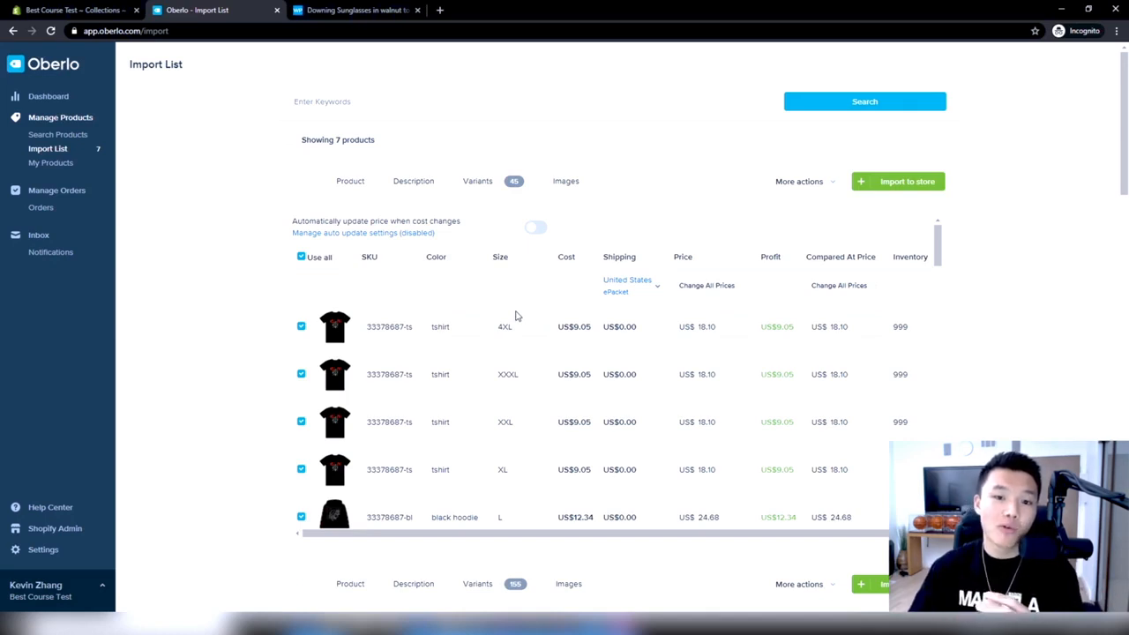
{"action": "left_click", "coordinate": [351, 183]}
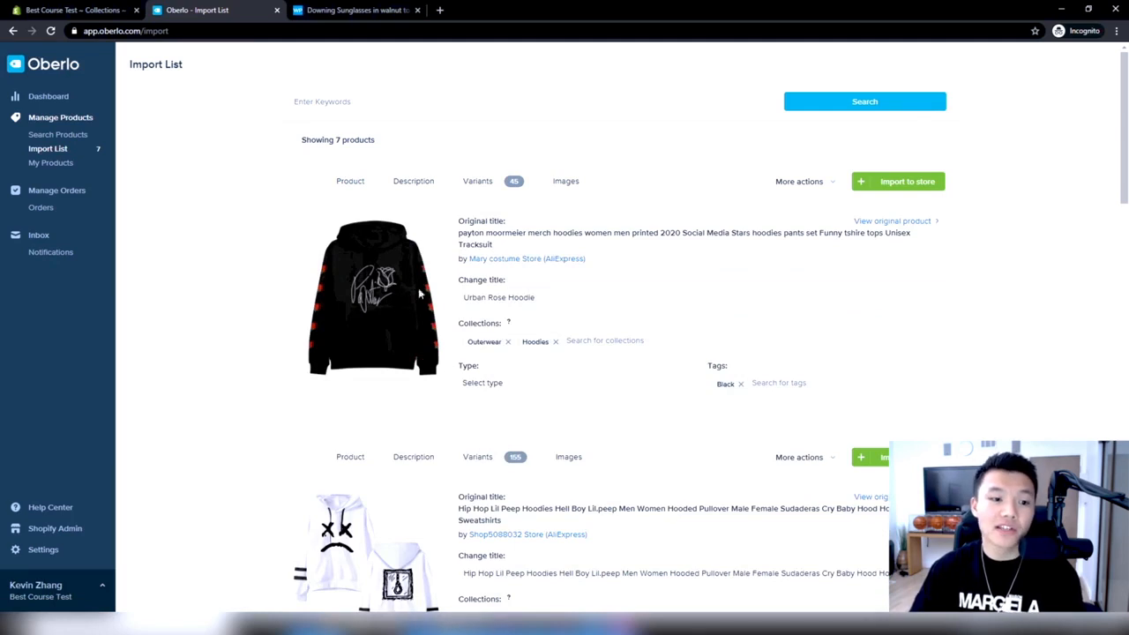
Examine the Urban Rose Hoodie's variant list for its different garments, colors and sizes
{"action": "left_click", "coordinate": [483, 183]}
{"action": "scroll", "coordinate": [415, 329], "scroll_direction": "down", "scroll_amount": 5}
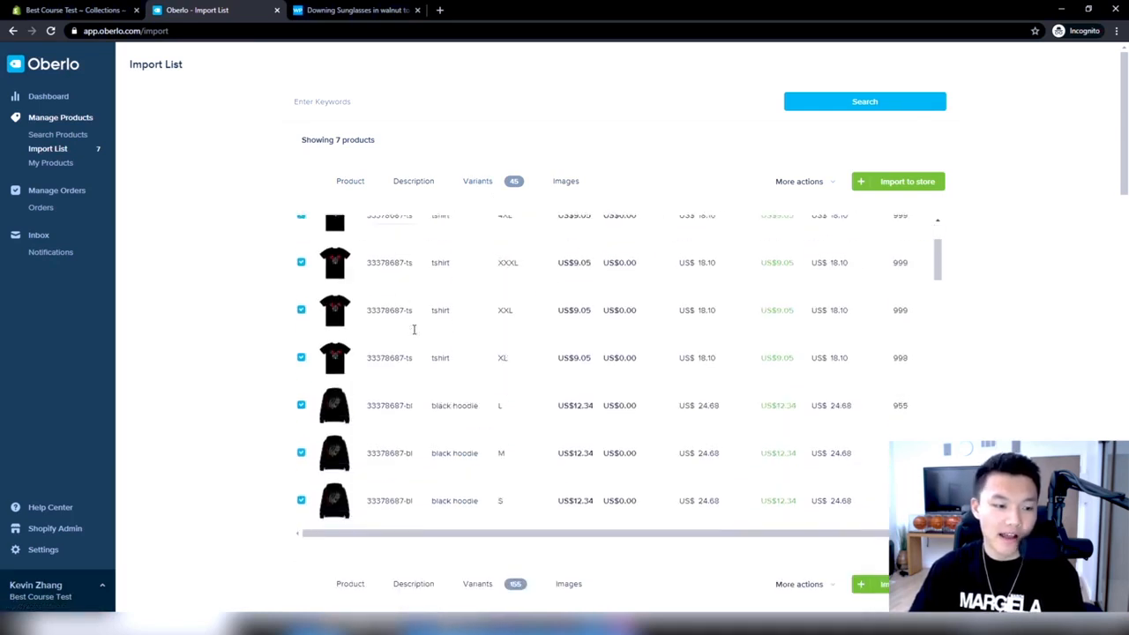
{"action": "scroll", "coordinate": [414, 329], "scroll_direction": "down", "scroll_amount": 5}
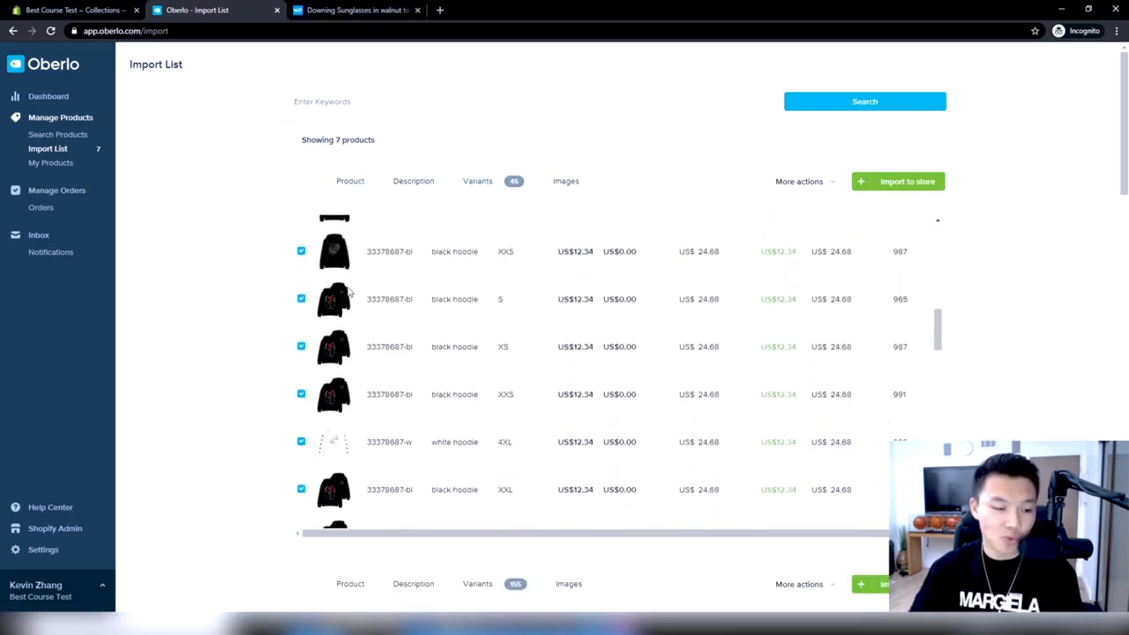
{"action": "scroll", "coordinate": [344, 318], "scroll_direction": "down", "scroll_amount": 5}
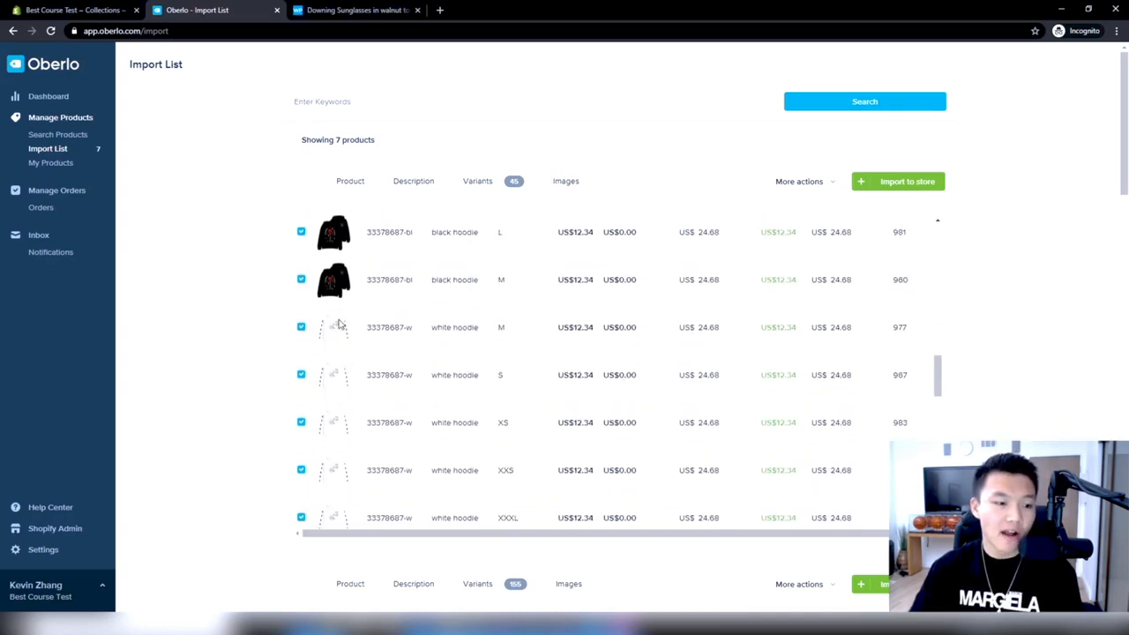
{"action": "scroll", "coordinate": [344, 335], "scroll_direction": "up", "scroll_amount": 15}
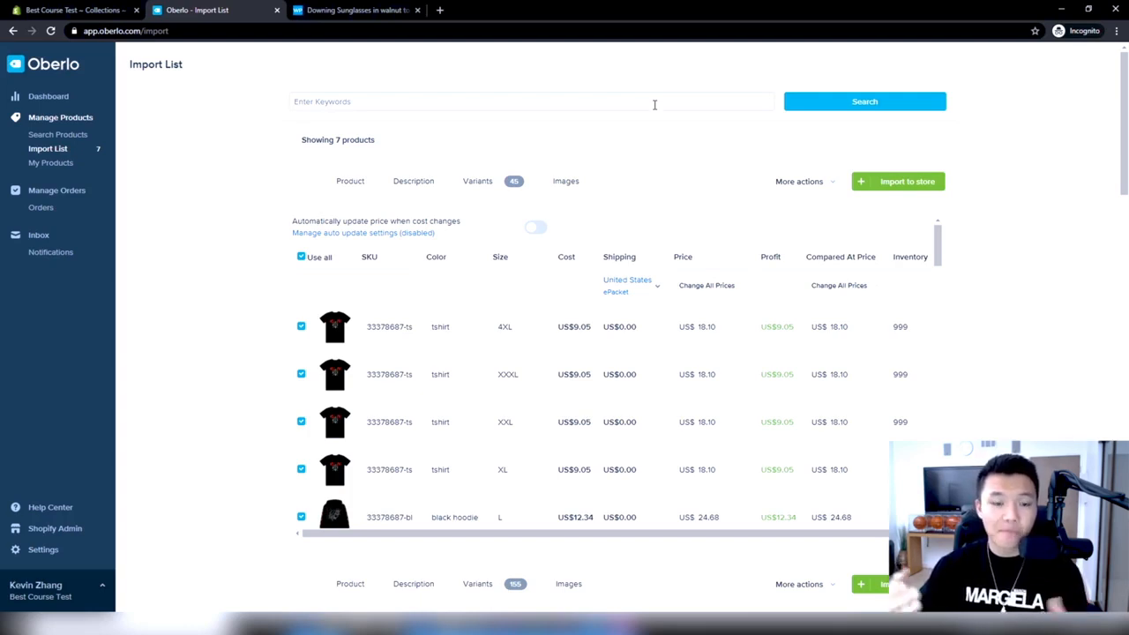
{"action": "scroll", "coordinate": [423, 282], "scroll_direction": "down", "scroll_amount": 3}
{"action": "scroll", "coordinate": [399, 290], "scroll_direction": "up", "scroll_amount": 3}
{"action": "scroll", "coordinate": [399, 289], "scroll_direction": "down", "scroll_amount": 3}
{"action": "scroll", "coordinate": [370, 360], "scroll_direction": "down", "scroll_amount": 5}
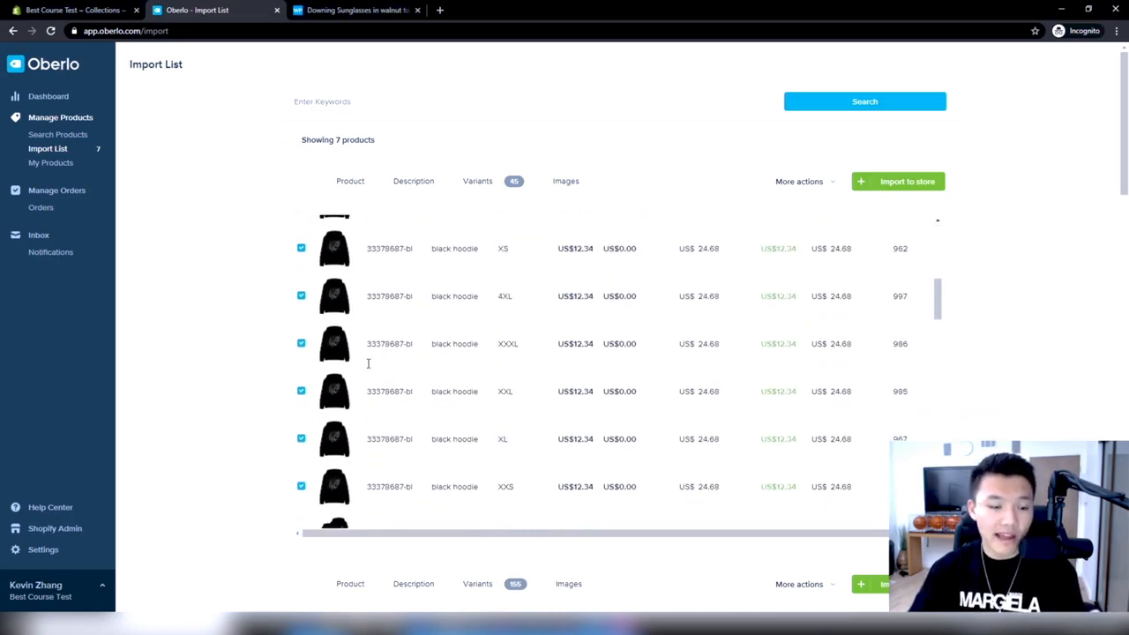
{"action": "scroll", "coordinate": [446, 395], "scroll_direction": "down", "scroll_amount": 2}
{"action": "scroll", "coordinate": [502, 403], "scroll_direction": "up", "scroll_amount": 10}
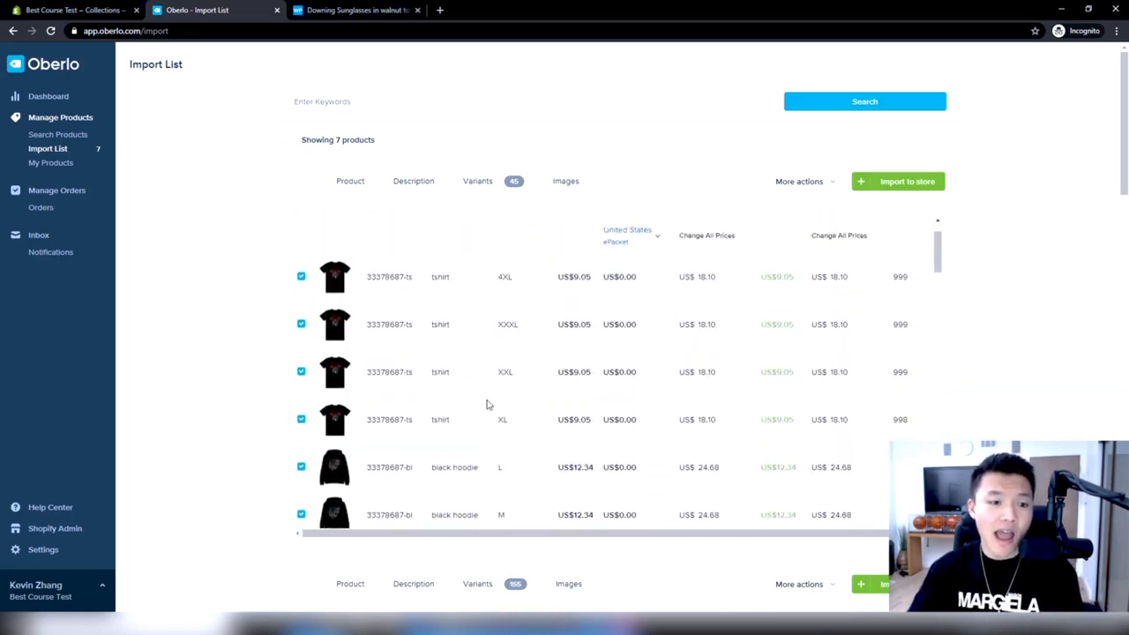
Check the additional product actions available for the Urban Rose Hoodie, including splitting, and review which variants could be separated
{"action": "left_click", "coordinate": [828, 187]}
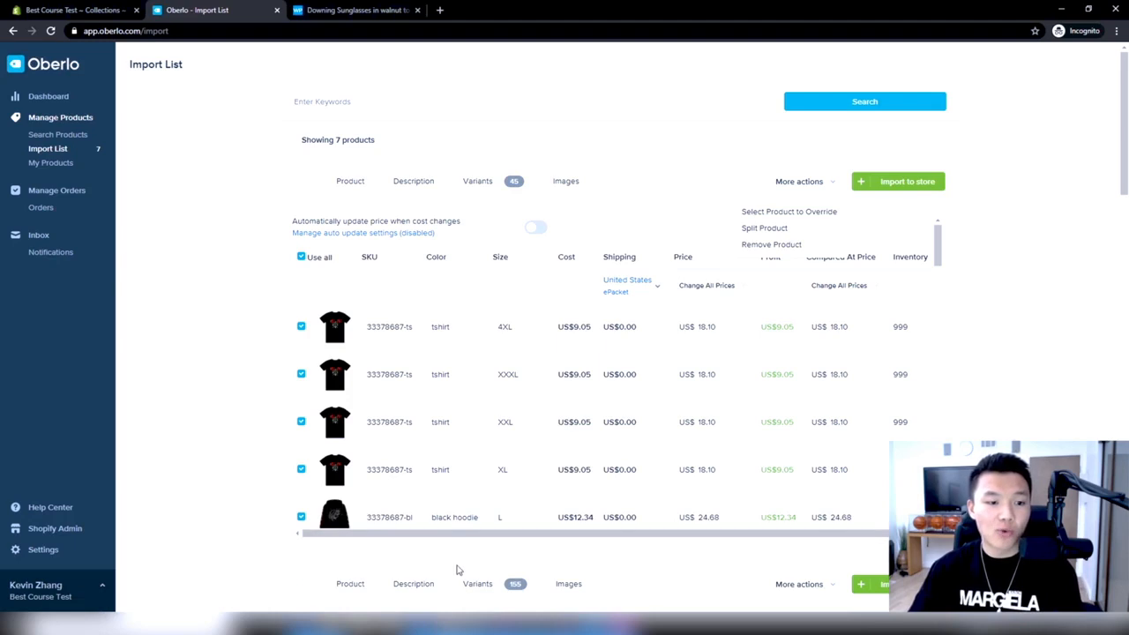
{"action": "left_click", "coordinate": [665, 242]}
{"action": "scroll", "coordinate": [420, 386], "scroll_direction": "down", "scroll_amount": 2}
{"action": "scroll", "coordinate": [432, 375], "scroll_direction": "down", "scroll_amount": 5}
{"action": "scroll", "coordinate": [448, 352], "scroll_direction": "down", "scroll_amount": 5}
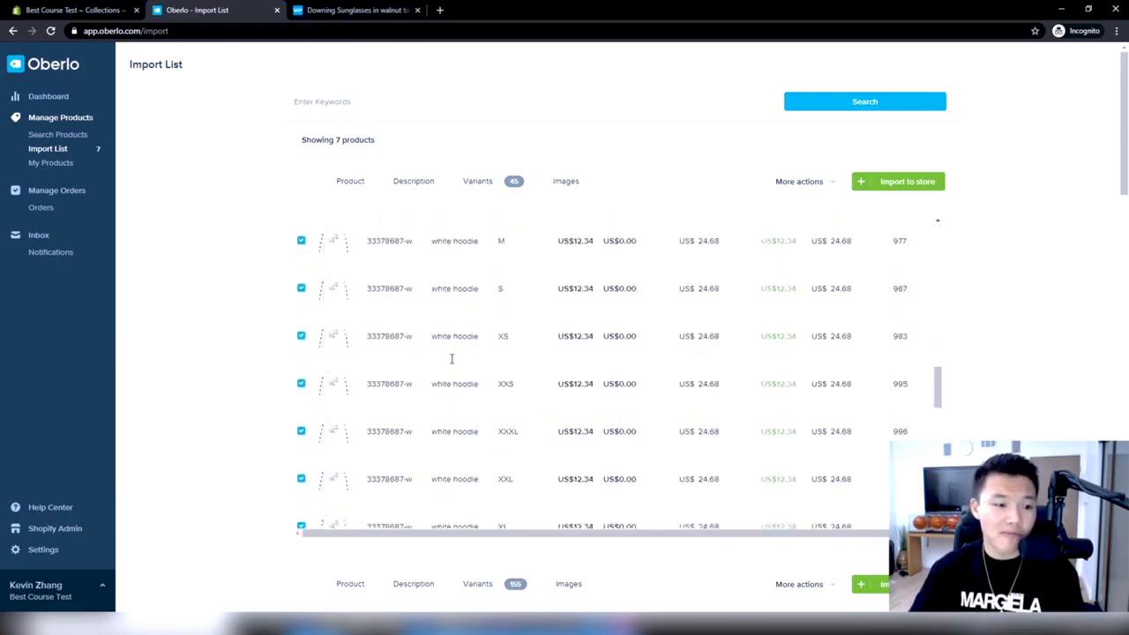
{"action": "scroll", "coordinate": [453, 414], "scroll_direction": "up", "scroll_amount": 10}
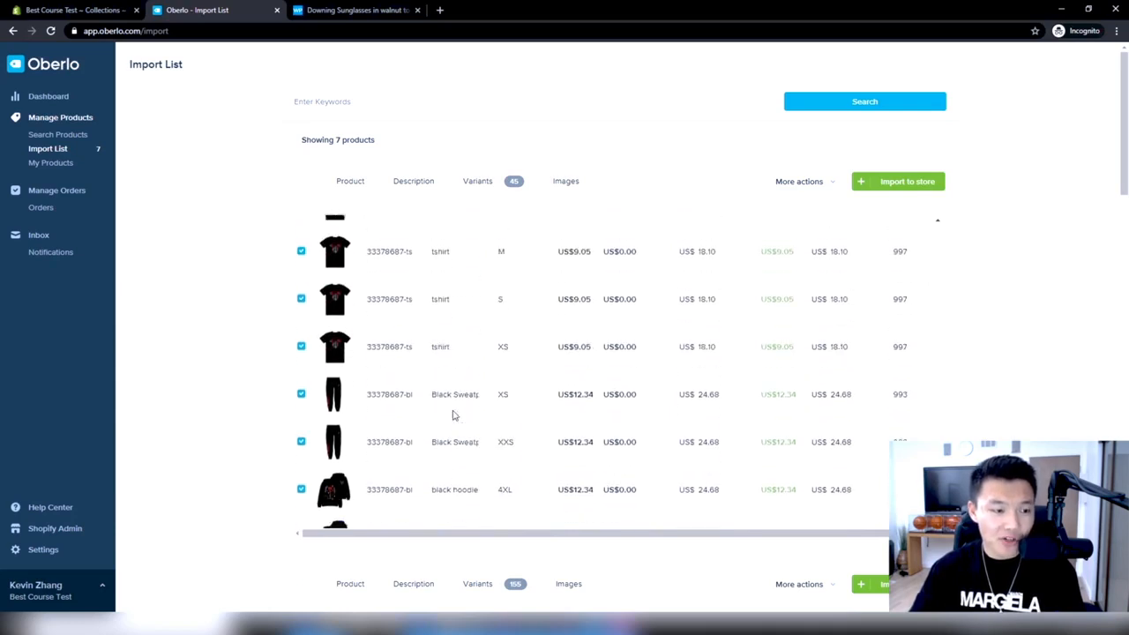
{"action": "scroll", "coordinate": [452, 410], "scroll_direction": "up", "scroll_amount": 5}
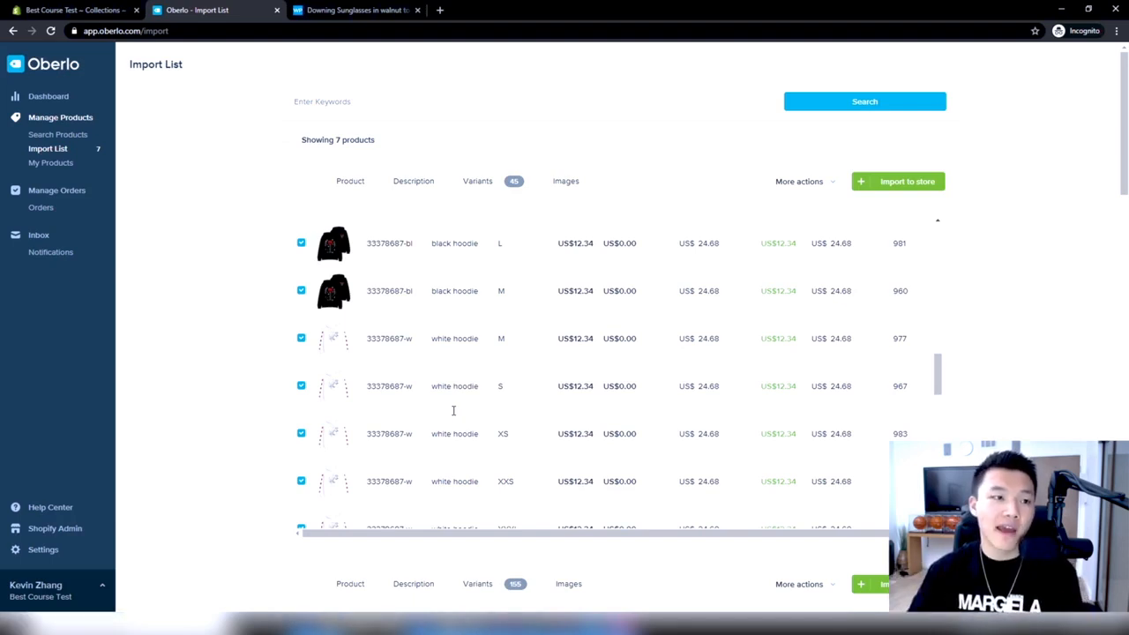
View the color options of Warby Parker's Downing sunglasses as a variant example, and return to the Oberlo import list
{"action": "left_click", "coordinate": [327, 9]}
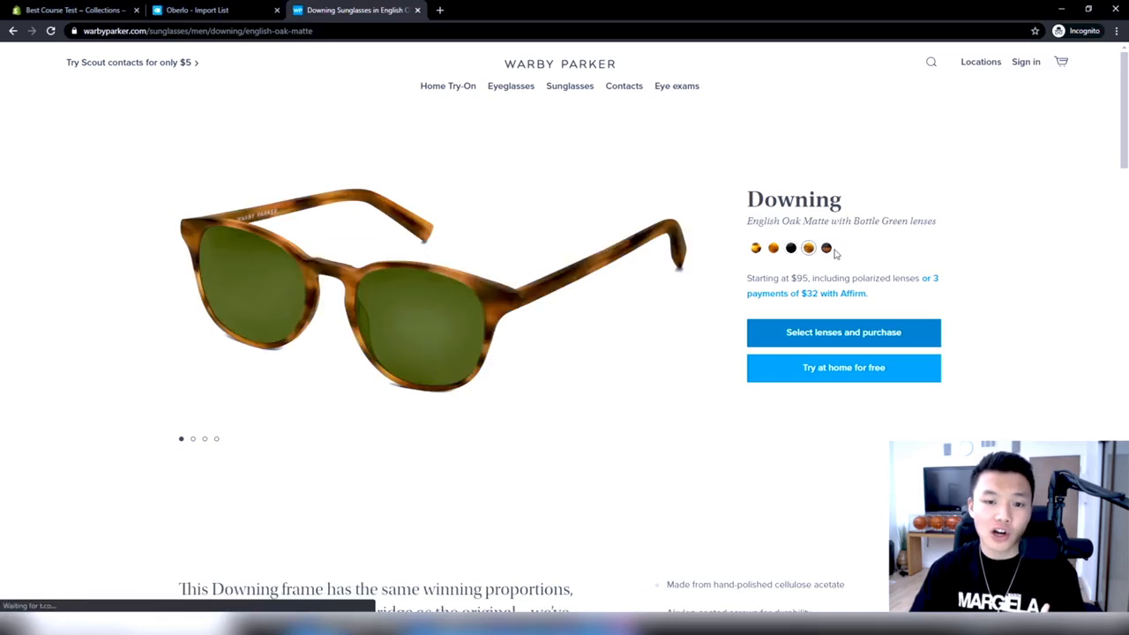
{"action": "left_click", "coordinate": [825, 247]}
{"action": "left_click", "coordinate": [201, 10]}
{"action": "scroll", "coordinate": [514, 324], "scroll_direction": "up", "scroll_amount": 6}
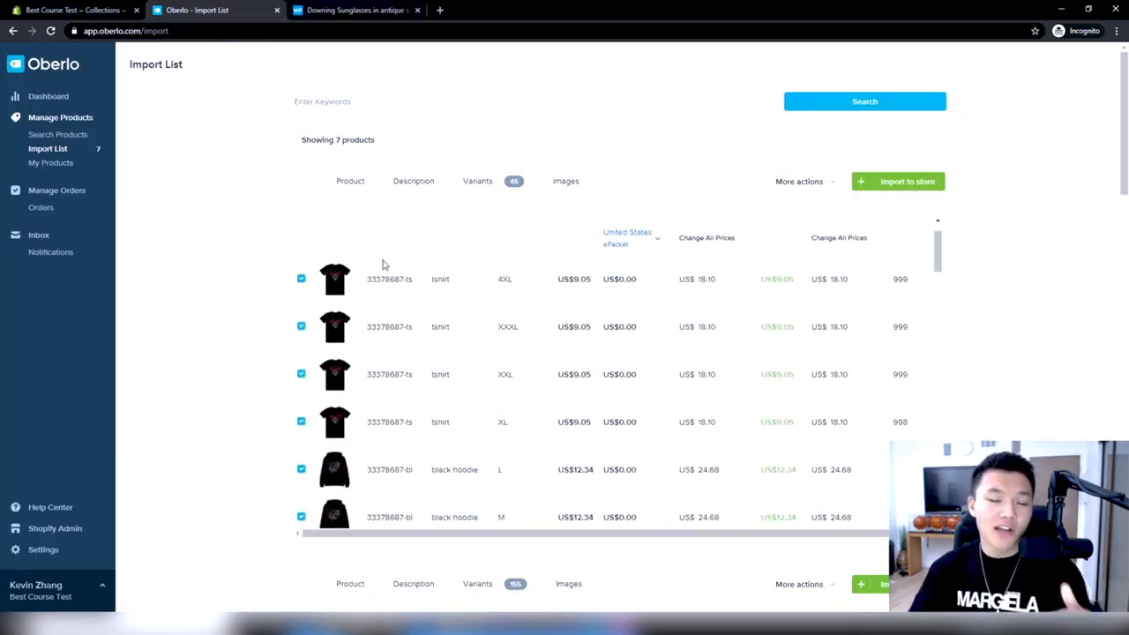
Examine the costs and selling prices across the Urban Rose Hoodie's T-shirt and hoodie variants
{"action": "scroll", "coordinate": [344, 335], "scroll_direction": "down", "scroll_amount": 5}
{"action": "scroll", "coordinate": [345, 370], "scroll_direction": "down", "scroll_amount": 10}
{"action": "scroll", "coordinate": [343, 386], "scroll_direction": "up", "scroll_amount": 15}
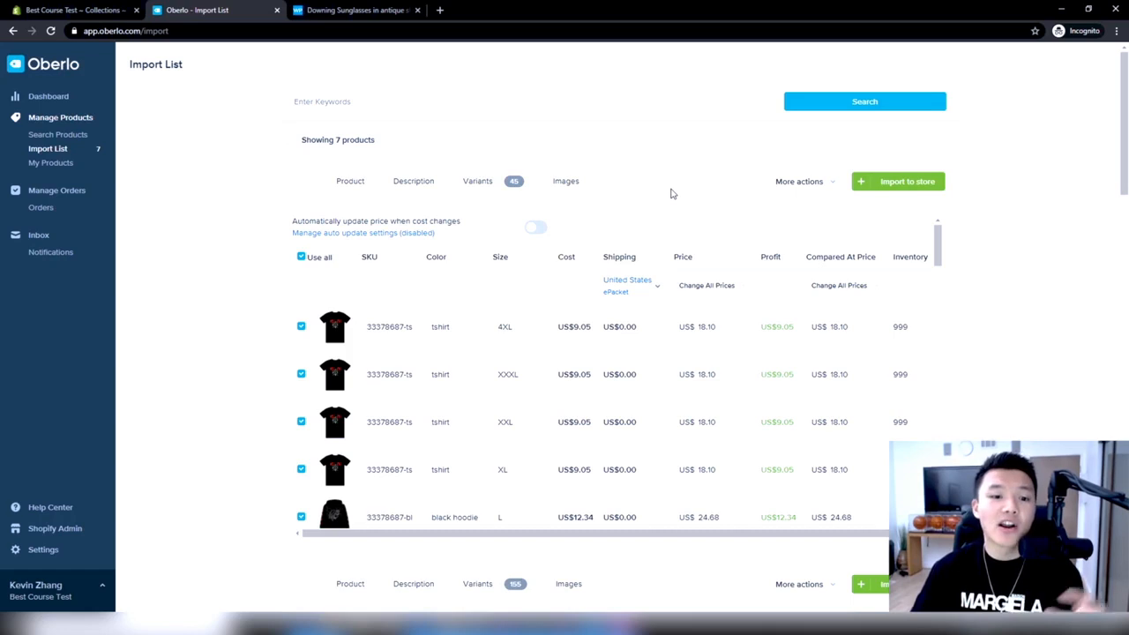
{"action": "left_click", "coordinate": [734, 330]}
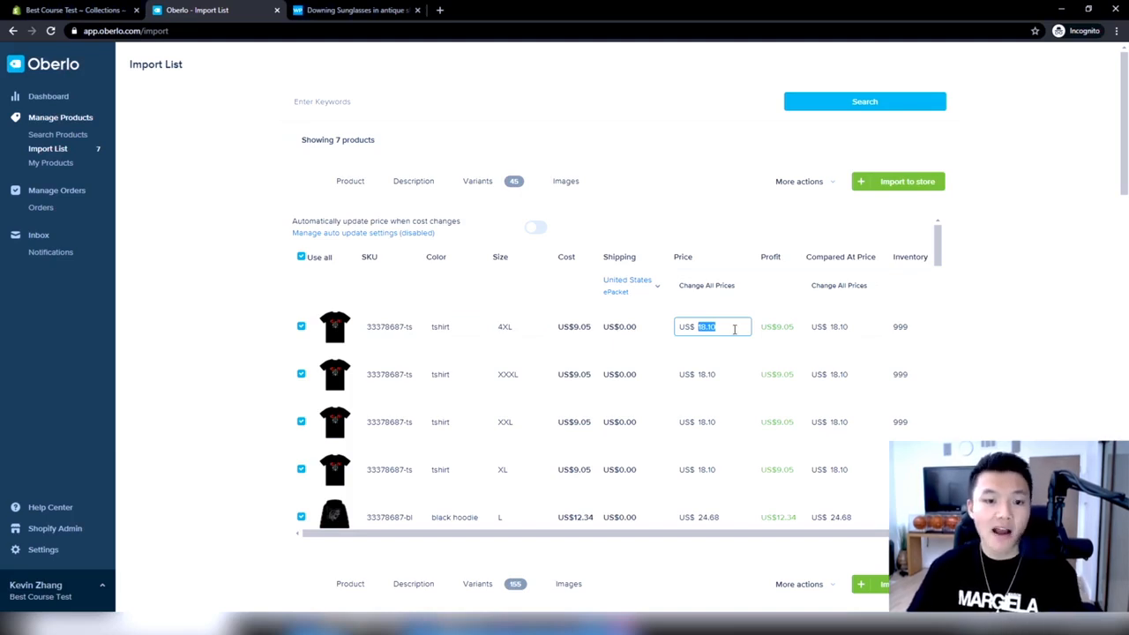
{"action": "scroll", "coordinate": [571, 368], "scroll_direction": "down", "scroll_amount": 8}
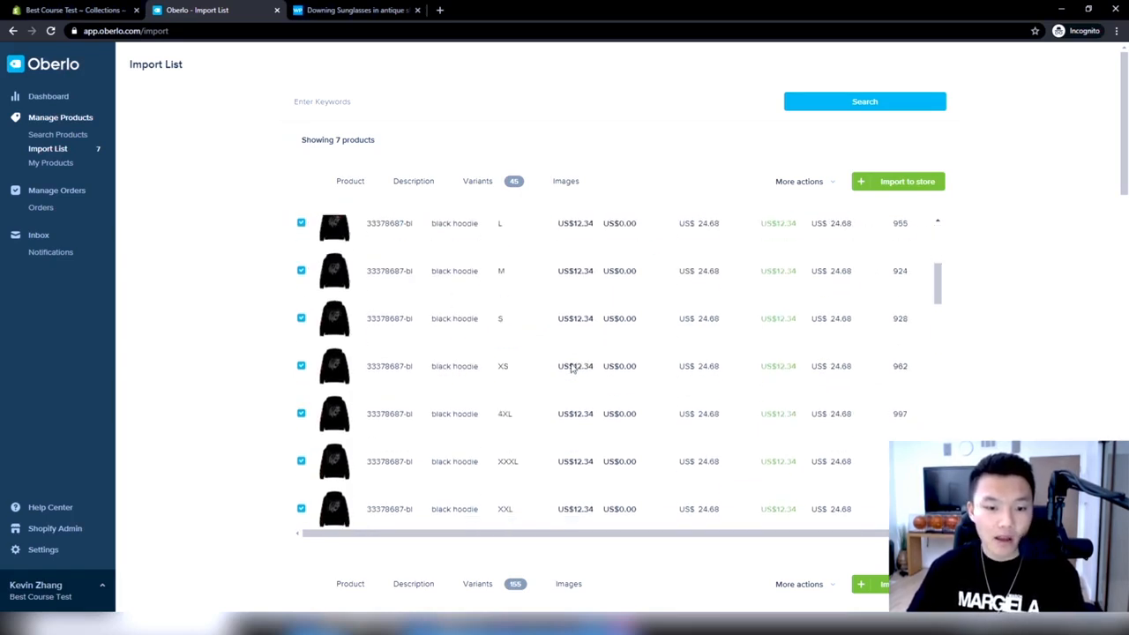
{"action": "scroll", "coordinate": [678, 296], "scroll_direction": "down", "scroll_amount": 10}
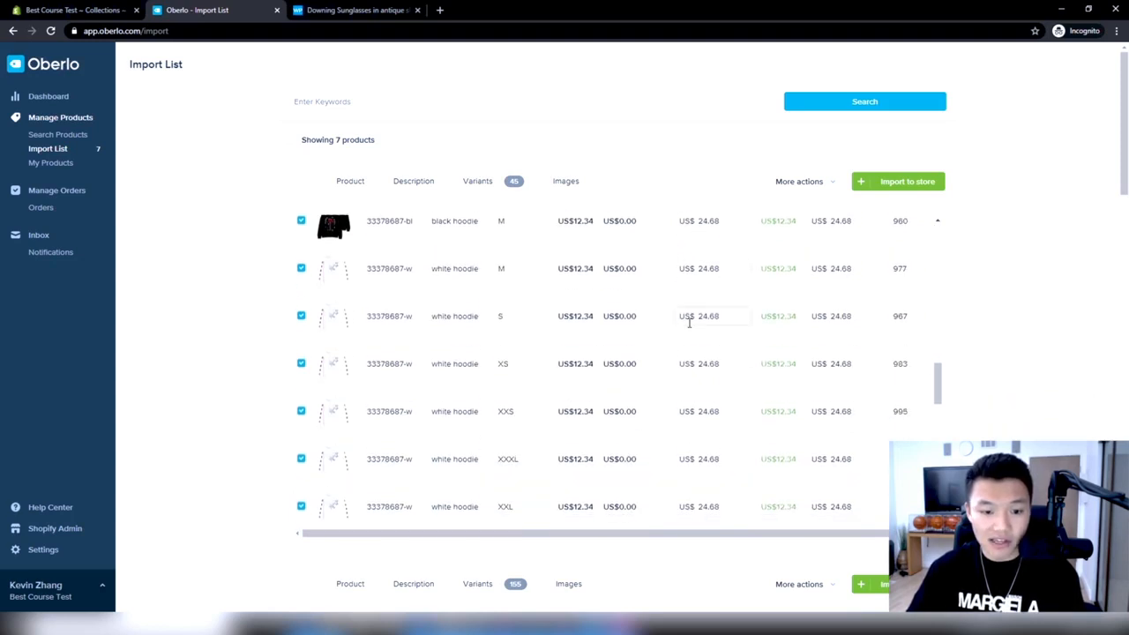
{"action": "scroll", "coordinate": [590, 352], "scroll_direction": "down", "scroll_amount": 3}
{"action": "scroll", "coordinate": [605, 408], "scroll_direction": "up", "scroll_amount": 15}
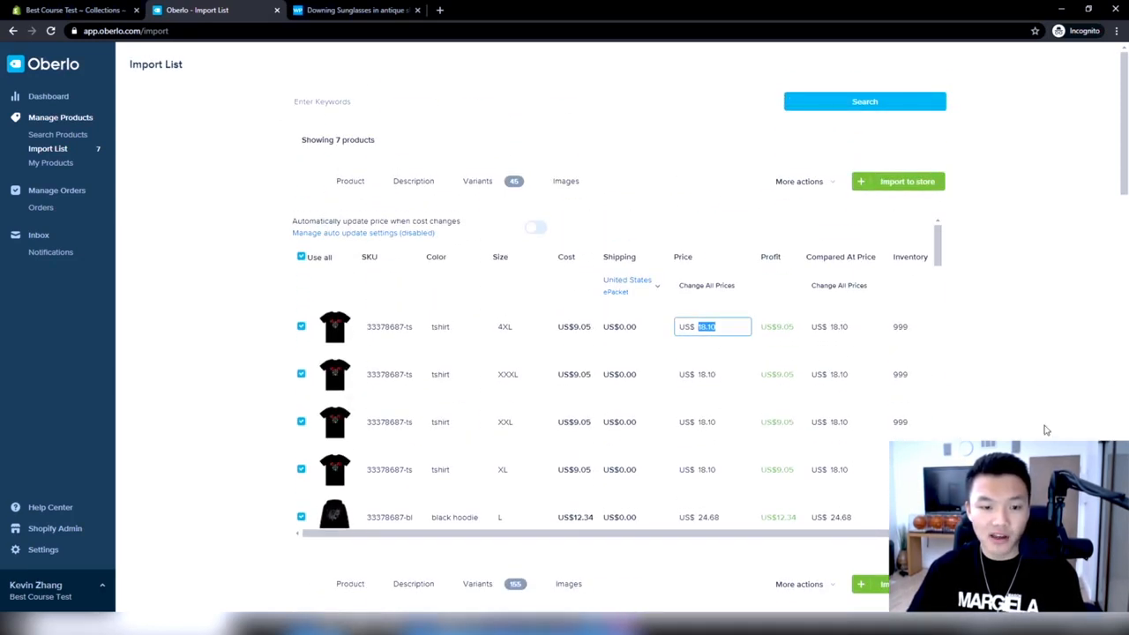
Switch to Calculator and multiply the T-shirt cost of 9.05 by 2.5
{"action": "left_click", "coordinate": [115, 623]}
{"action": "type", "text": "ca"}
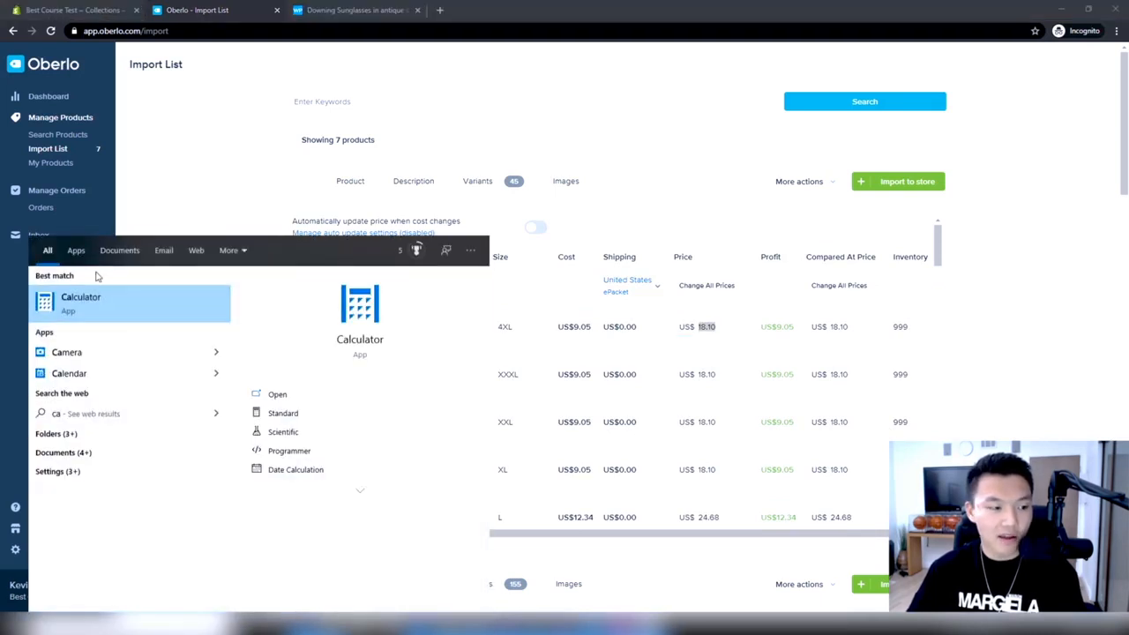
{"action": "key", "text": "Return"}
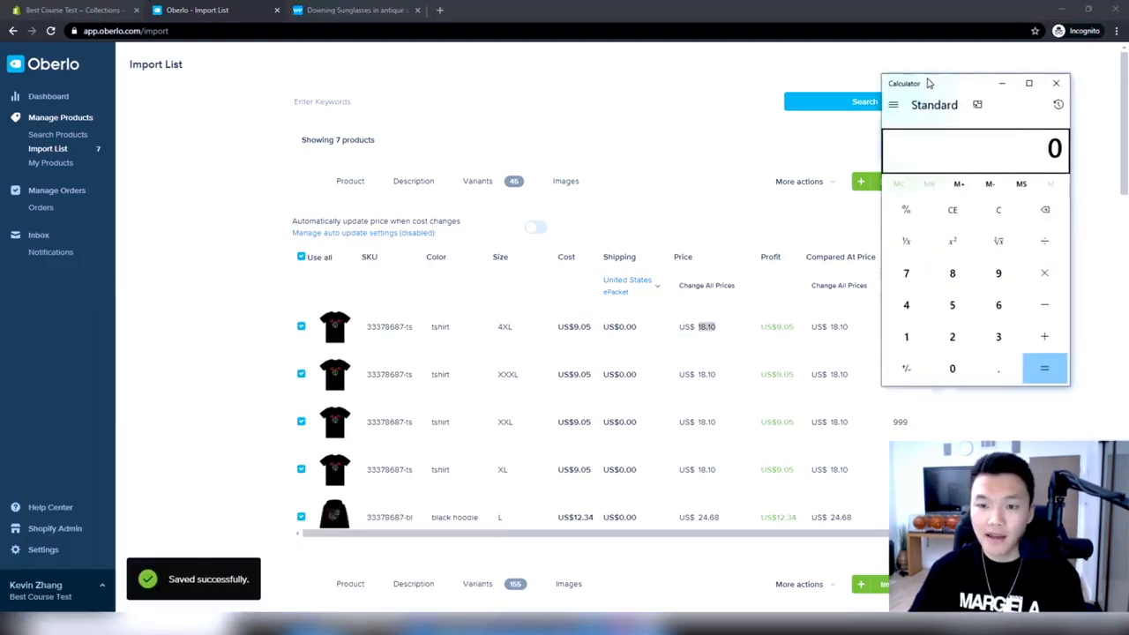
{"action": "left_click_drag", "start_coordinate": [927, 83], "coordinate": [947, 74]}
{"action": "left_click", "coordinate": [1023, 268]}
{"action": "left_click", "coordinate": [1014, 358]}
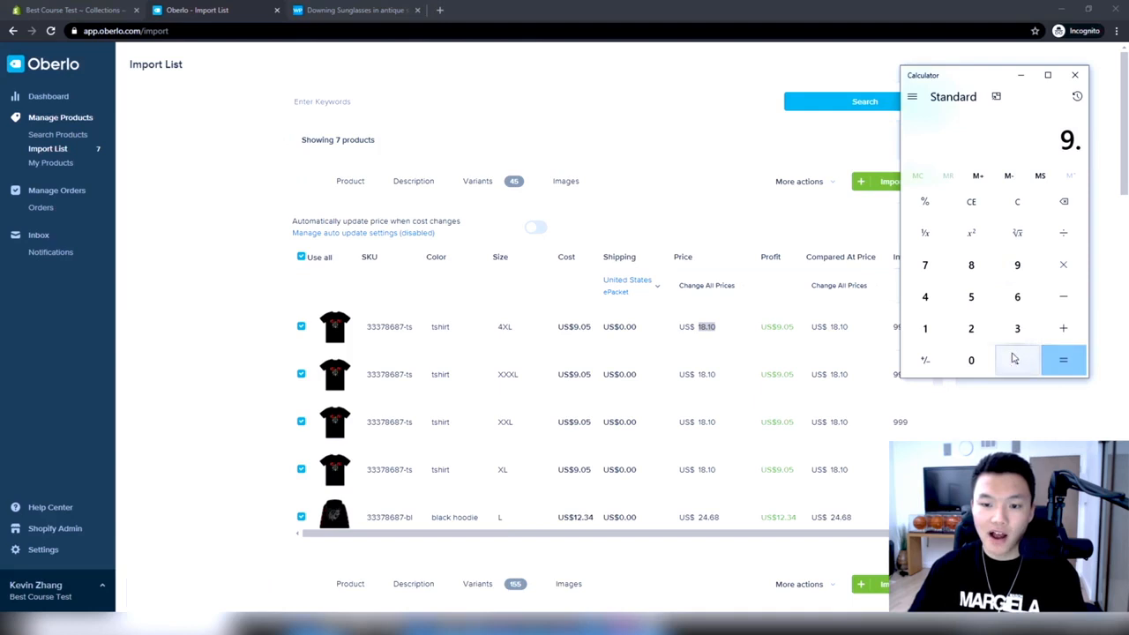
{"action": "left_click", "coordinate": [971, 360]}
{"action": "left_click", "coordinate": [971, 297]}
{"action": "left_click", "coordinate": [1065, 265]}
{"action": "left_click", "coordinate": [970, 328]}
{"action": "left_click", "coordinate": [1016, 360]}
{"action": "left_click", "coordinate": [980, 302]}
{"action": "left_click", "coordinate": [1062, 360]}
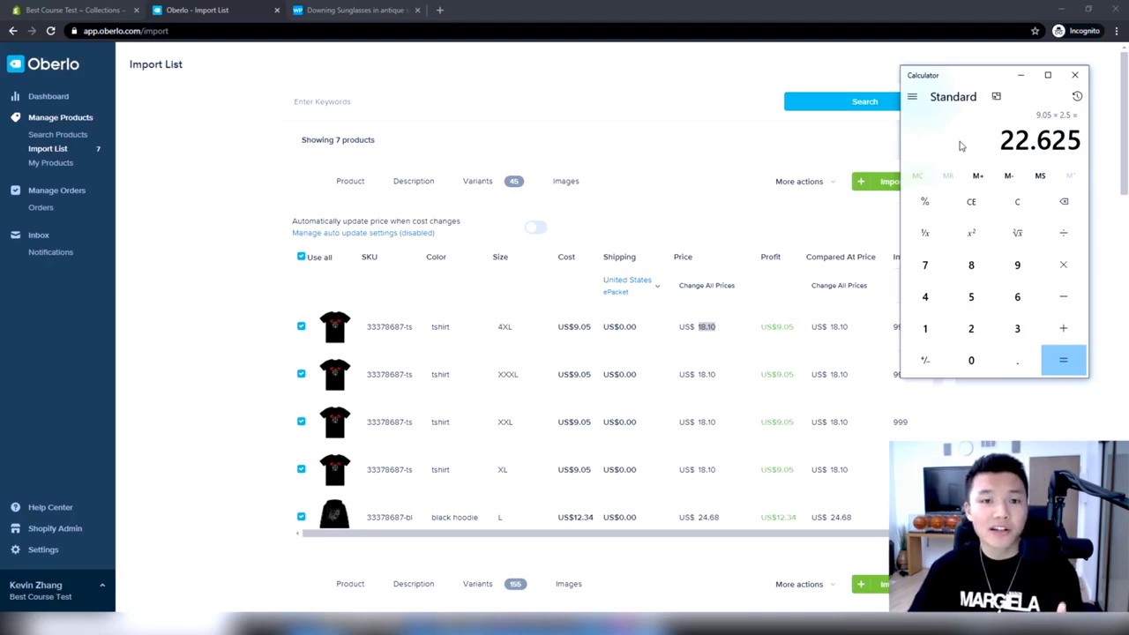
Set the price of the 4XL, XXXL, XXL and XL T-shirt variants in Oberlo to US$24.99
{"action": "left_click", "coordinate": [727, 329]}
{"action": "double_click", "coordinate": [728, 329]}
{"action": "type", "text": "24.99"}
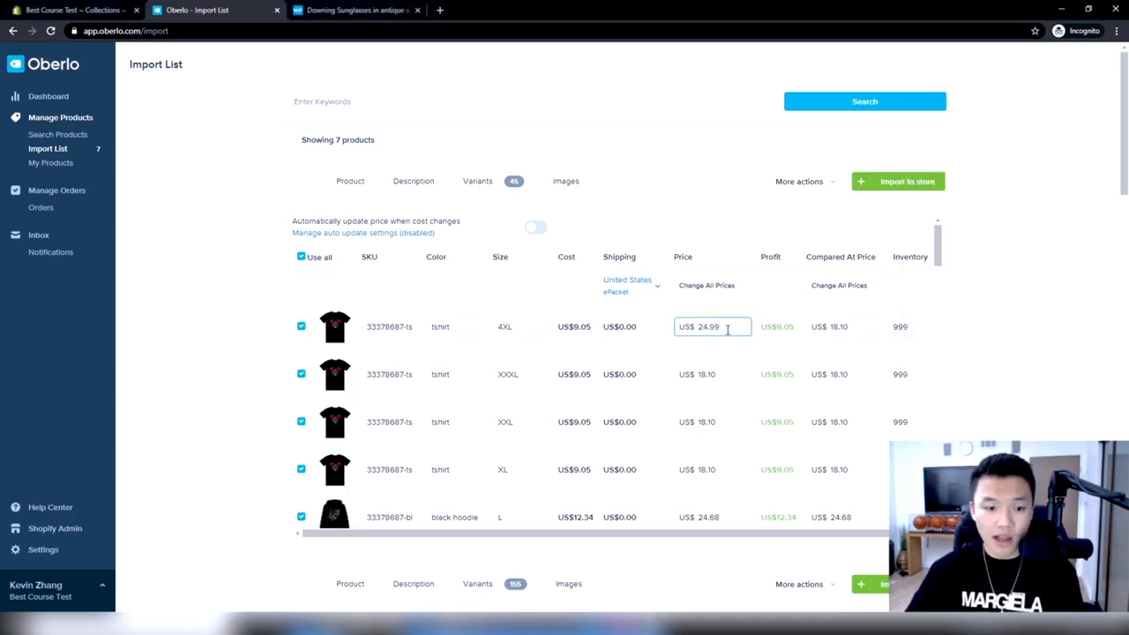
{"action": "double_click", "coordinate": [727, 330]}
{"action": "key", "text": "ctrl+c"}
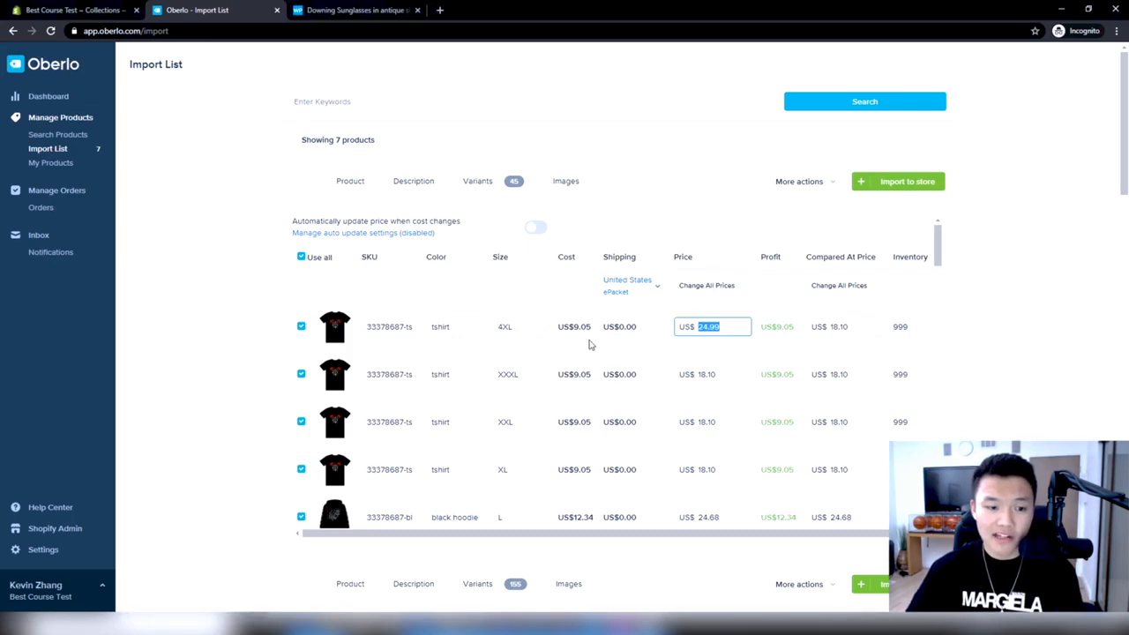
{"action": "double_click", "coordinate": [720, 371]}
{"action": "key", "text": "ctrl+v"}
{"action": "scroll", "coordinate": [711, 414], "scroll_direction": "down", "scroll_amount": 1}
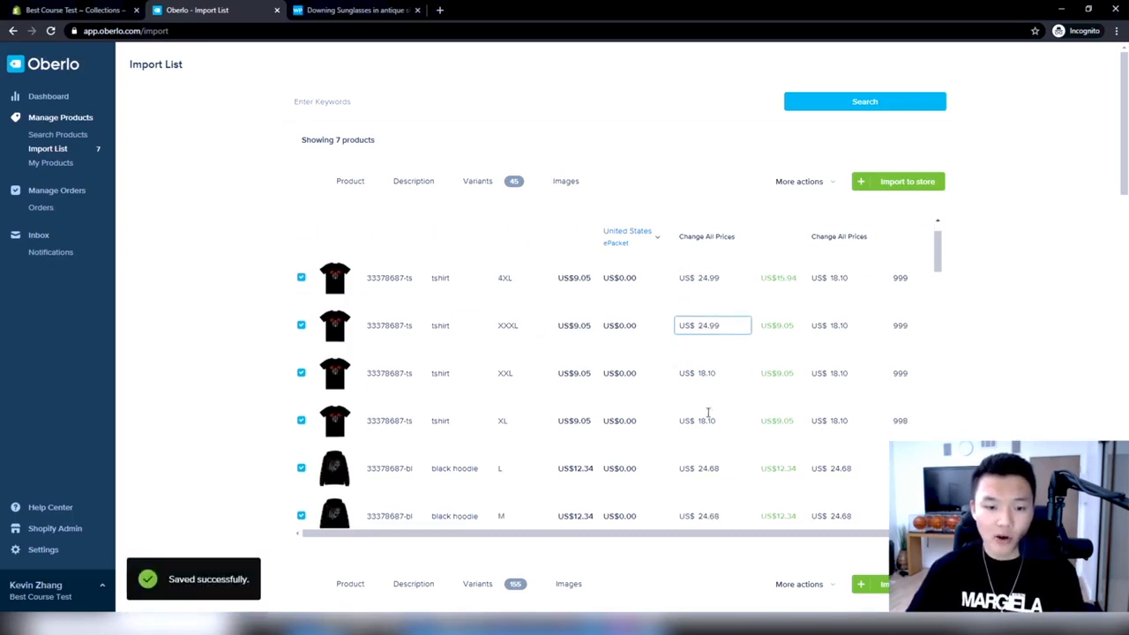
{"action": "double_click", "coordinate": [713, 363]}
{"action": "key", "text": "ctrl+v"}
{"action": "double_click", "coordinate": [723, 410]}
{"action": "key", "text": "ctrl+v"}
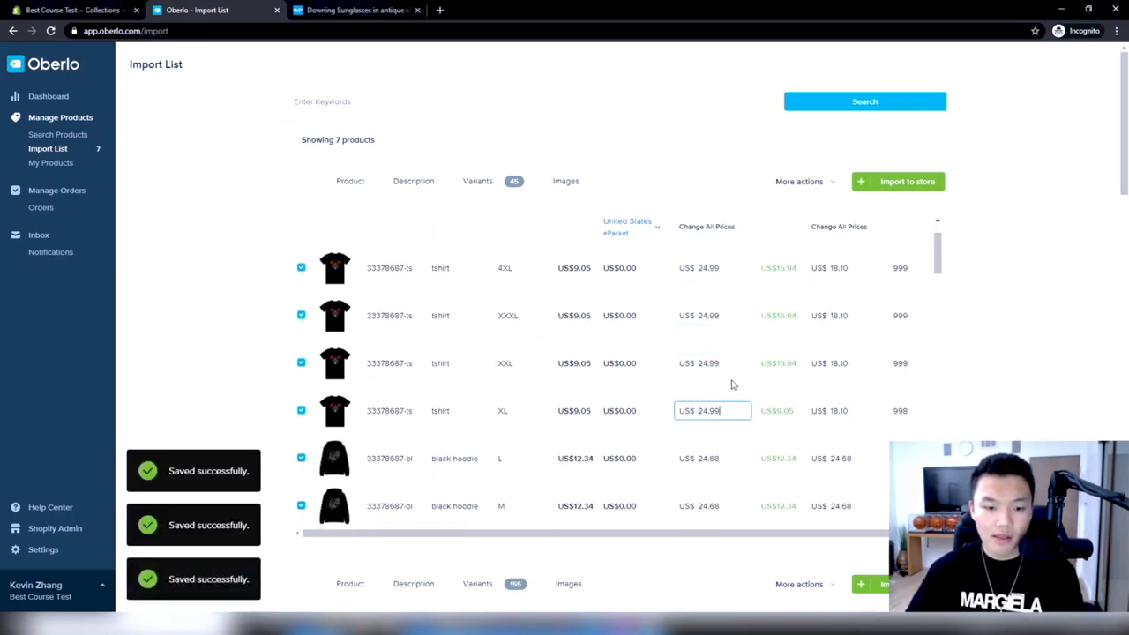
Multiply the black hoodie cost of 12.34 by 2.5 in Calculator and copy the result
{"action": "scroll", "coordinate": [705, 379], "scroll_direction": "down", "scroll_amount": 2}
{"action": "left_click", "coordinate": [715, 342]}
{"action": "double_click", "coordinate": [715, 342]}
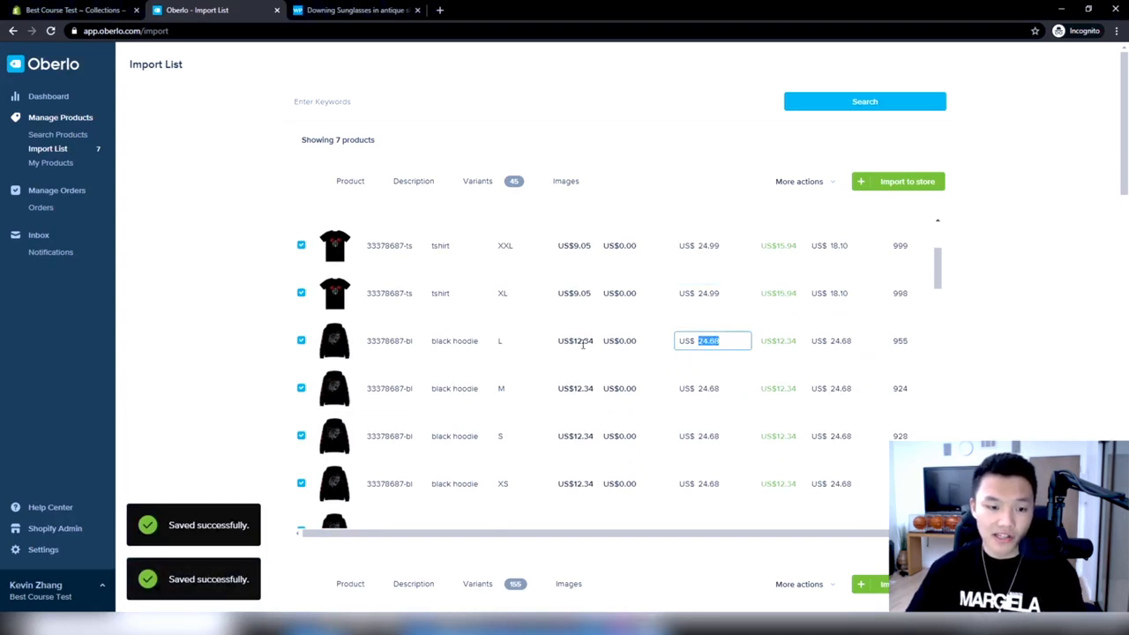
{"action": "left_click", "coordinate": [663, 624]}
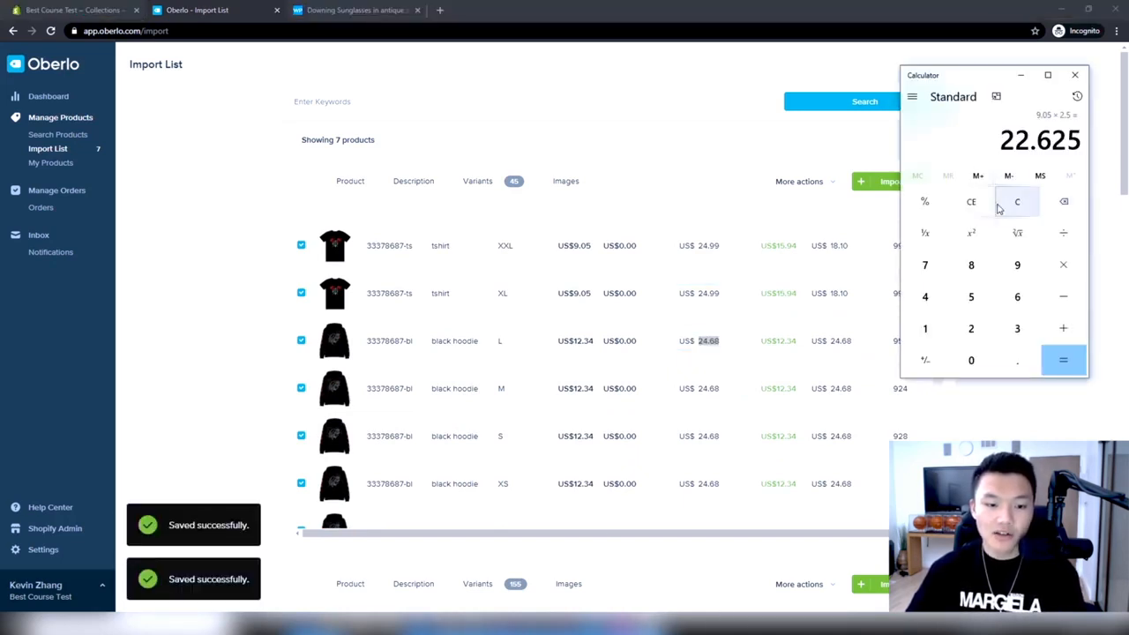
{"action": "left_click", "coordinate": [925, 328]}
{"action": "left_click", "coordinate": [971, 328]}
{"action": "left_click", "coordinate": [1017, 360]}
{"action": "left_click", "coordinate": [1016, 328]}
{"action": "left_click", "coordinate": [925, 296]}
{"action": "left_click", "coordinate": [1077, 271]}
{"action": "left_click", "coordinate": [988, 329]}
{"action": "left_click", "coordinate": [1014, 357]}
{"action": "left_click", "coordinate": [971, 297]}
{"action": "left_click", "coordinate": [1062, 362]}
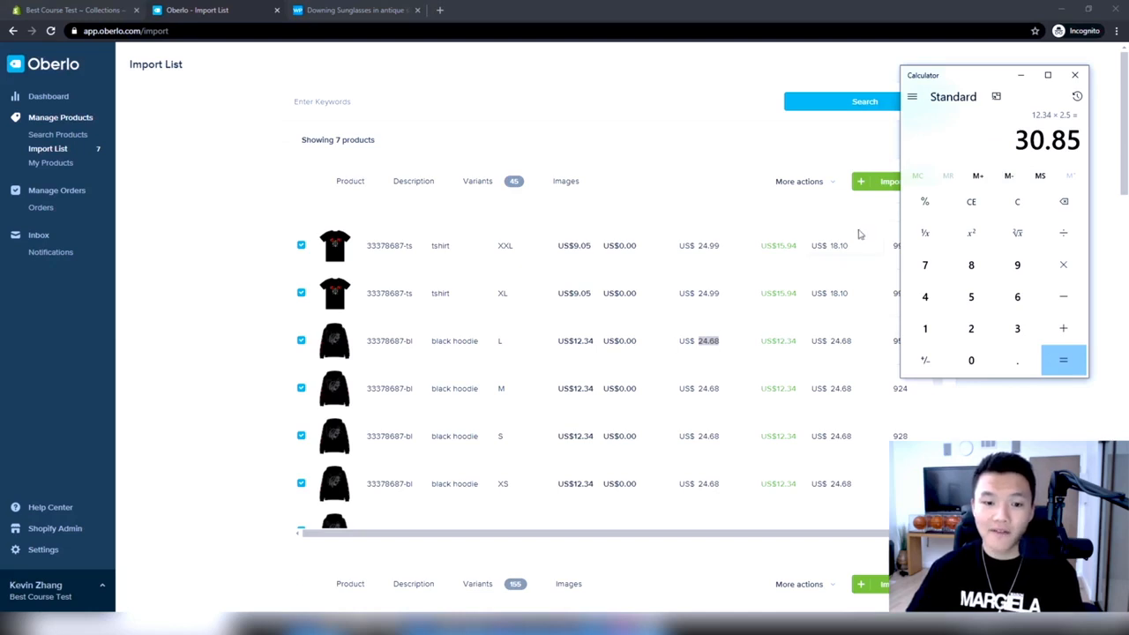
{"action": "key", "text": "ctrl+c"}
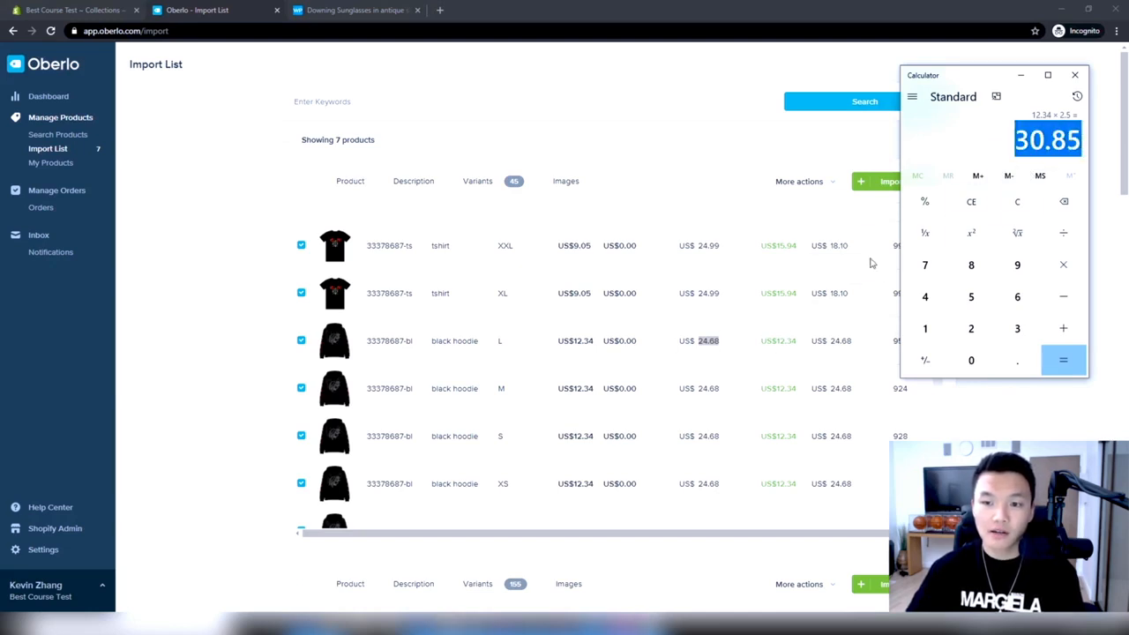
Set the price of the first black hoodie variants in sizes L, M, S and XS to US$30.85
{"action": "left_click", "coordinate": [748, 344]}
{"action": "key", "text": "ctrl+v"}
{"action": "left_click", "coordinate": [721, 395]}
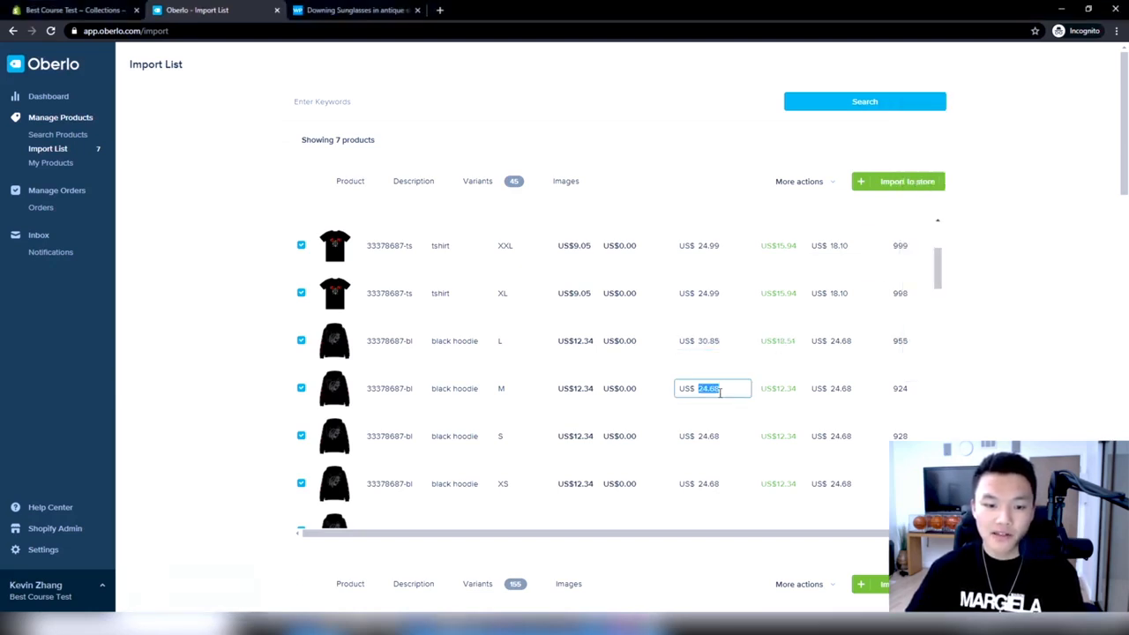
{"action": "key", "text": "ctrl+v"}
{"action": "scroll", "coordinate": [715, 399], "scroll_direction": "down", "scroll_amount": 1}
{"action": "left_click", "coordinate": [713, 378]}
{"action": "key", "text": "ctrl+v"}
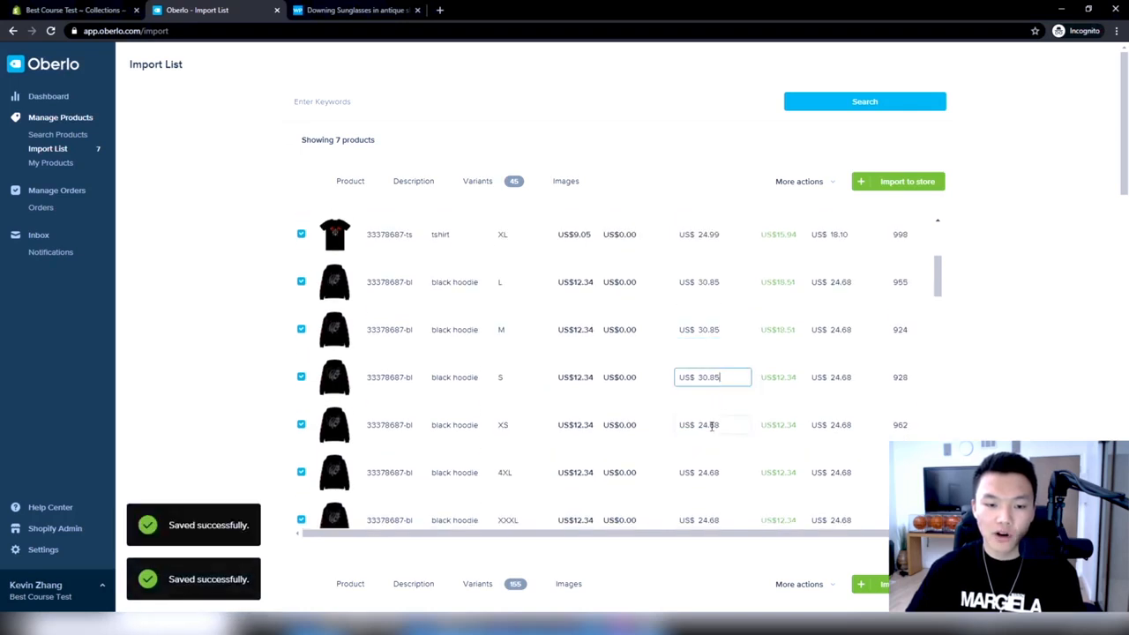
{"action": "left_click", "coordinate": [713, 424]}
{"action": "key", "text": "ctrl+v"}
Set the price of the first black hoodie variants in sizes L, M, S and XS to US$29.99
{"action": "scroll", "coordinate": [714, 362], "scroll_direction": "up", "scroll_amount": 1}
{"action": "left_click", "coordinate": [718, 340]}
{"action": "type", "text": "29.99"}
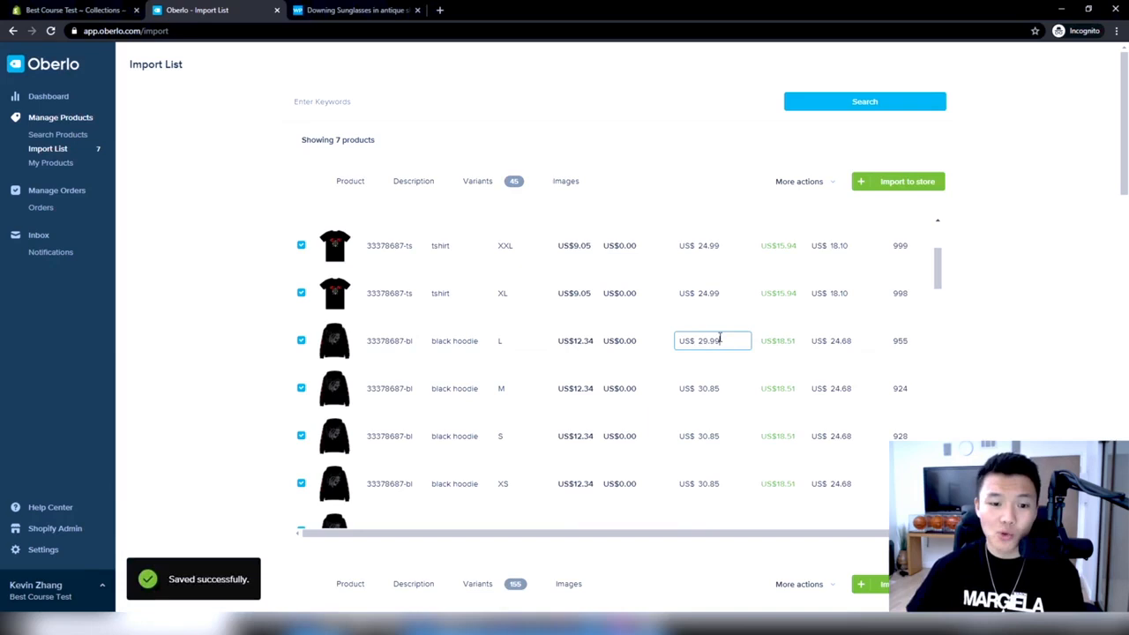
{"action": "key", "text": "ctrl+a"}
{"action": "left_click", "coordinate": [720, 396]}
{"action": "key", "text": "ctrl+a"}
{"action": "key", "text": "ctrl+v"}
{"action": "scroll", "coordinate": [706, 298], "scroll_direction": "down", "scroll_amount": 1}
{"action": "left_click", "coordinate": [710, 317]}
{"action": "key", "text": "ctrl+a"}
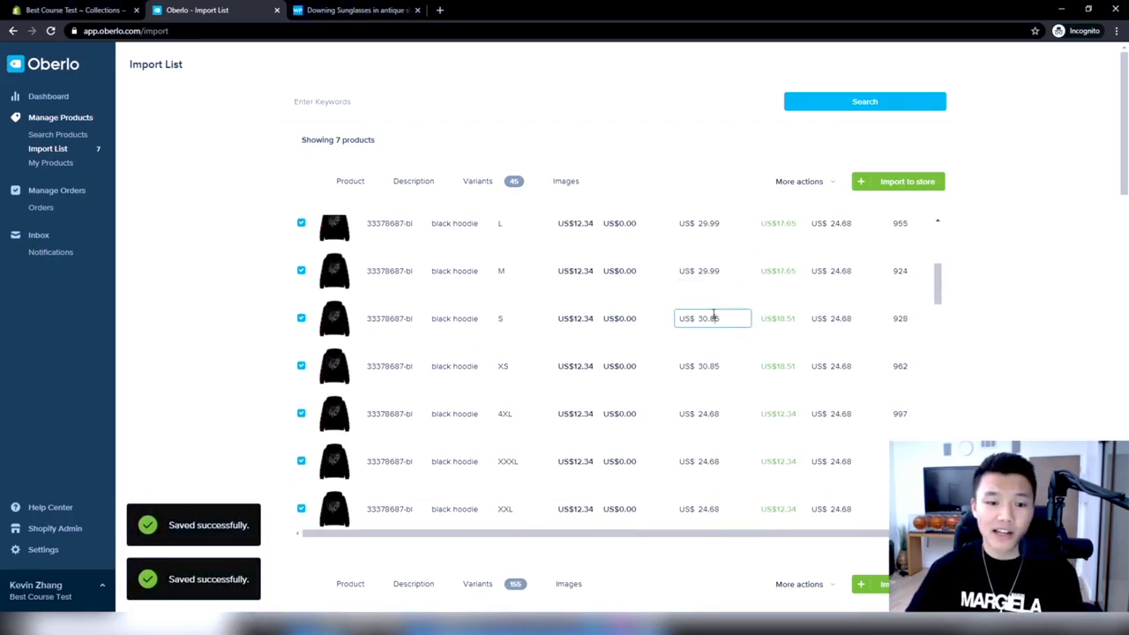
{"action": "key", "text": "ctrl+v"}
{"action": "left_click", "coordinate": [713, 367]}
{"action": "key", "text": "ctrl+a"}
{"action": "key", "text": "ctrl+v"}
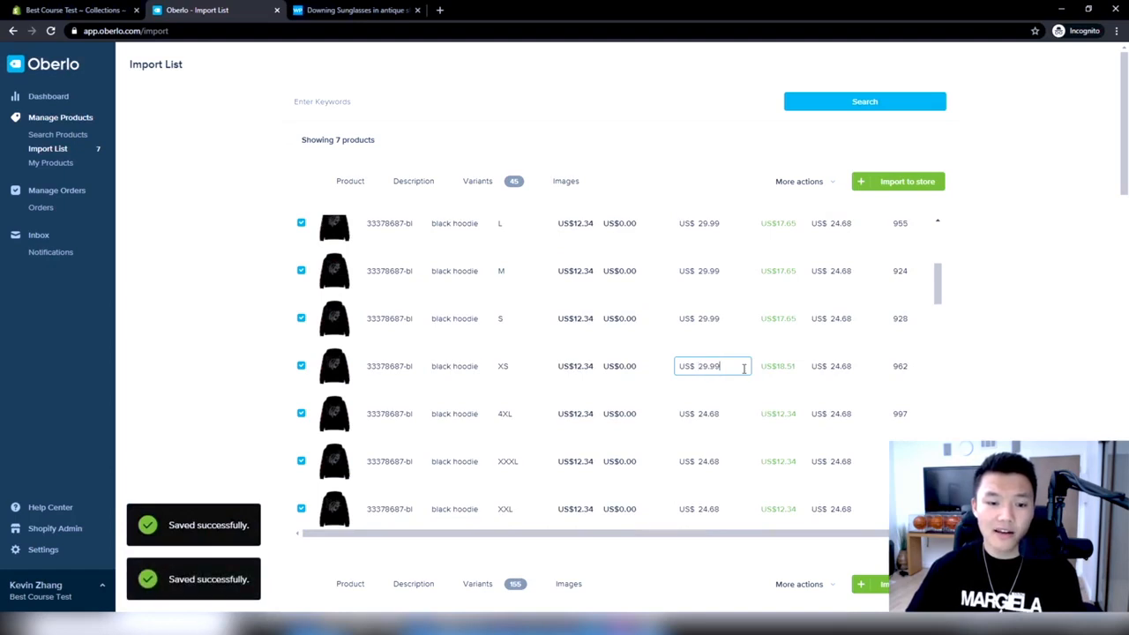
{"action": "scroll", "coordinate": [741, 368], "scroll_direction": "down", "scroll_amount": 1}
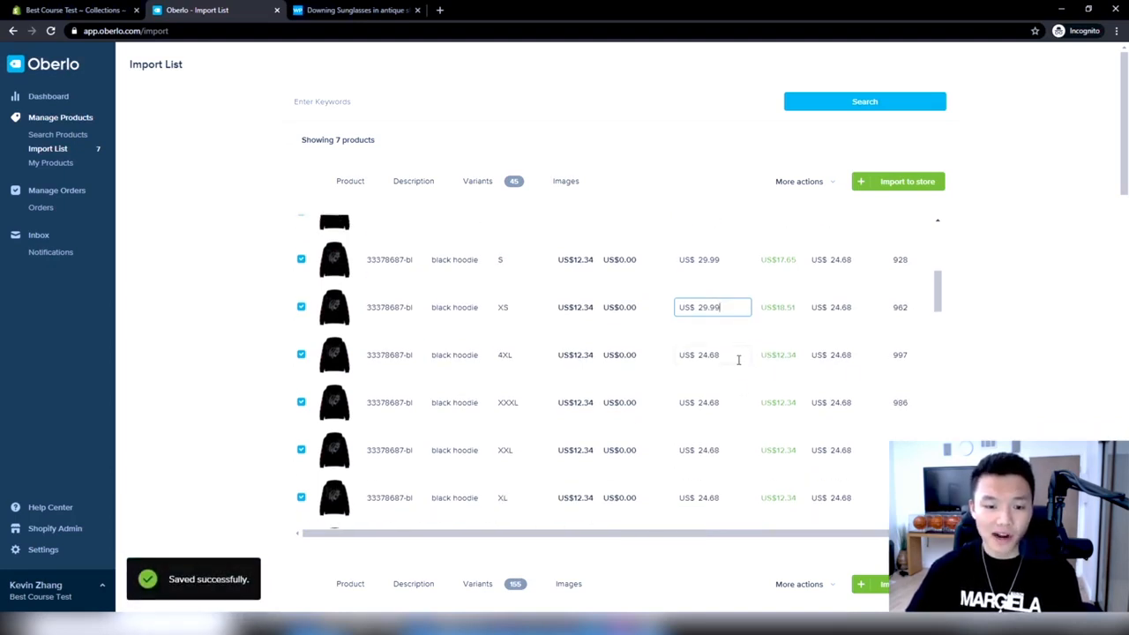
Set the compared-at price of the 4XL T-shirt variant to US$99.99
{"action": "left_click", "coordinate": [732, 341]}
{"action": "scroll", "coordinate": [710, 318], "scroll_direction": "down", "scroll_amount": 5}
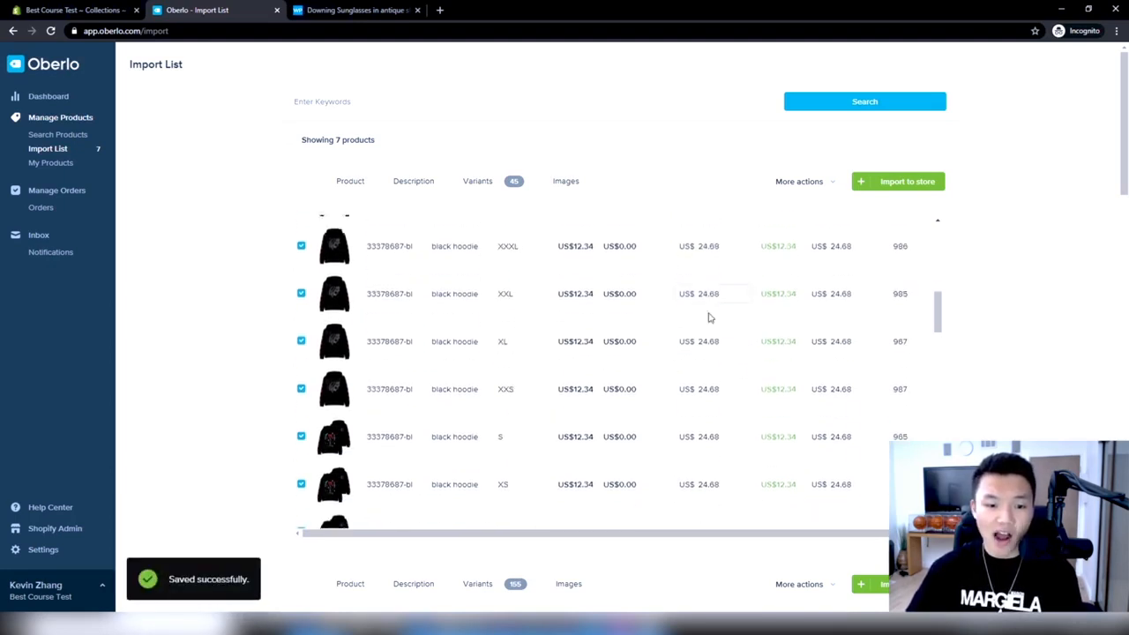
{"action": "scroll", "coordinate": [699, 346], "scroll_direction": "down", "scroll_amount": 6}
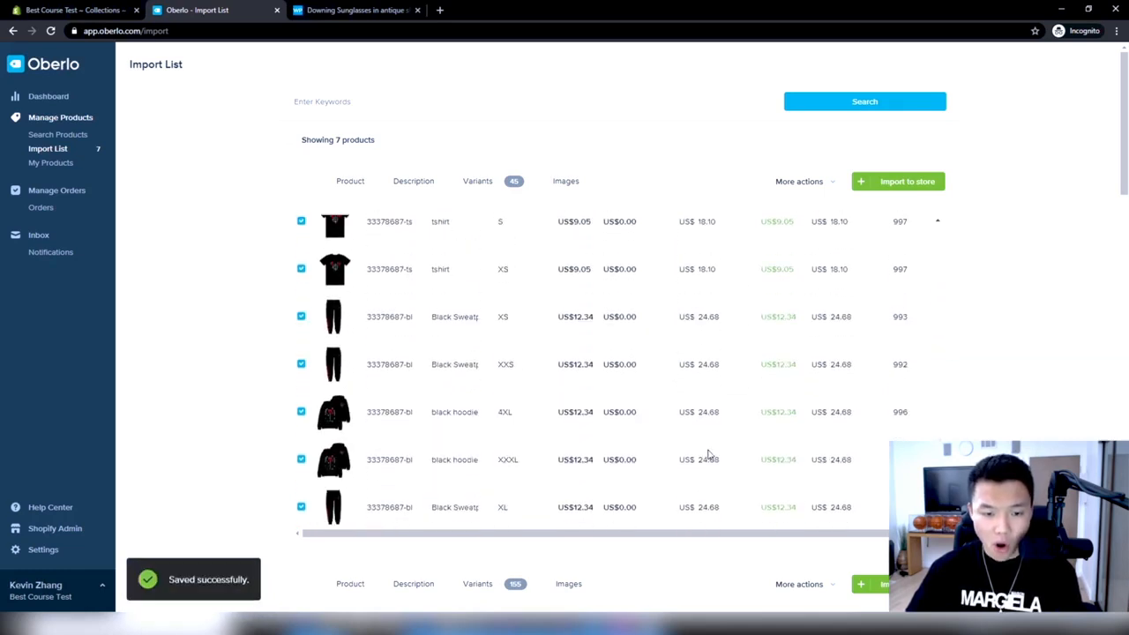
{"action": "scroll", "coordinate": [707, 451], "scroll_direction": "up", "scroll_amount": 1}
{"action": "scroll", "coordinate": [707, 450], "scroll_direction": "up", "scroll_amount": 10}
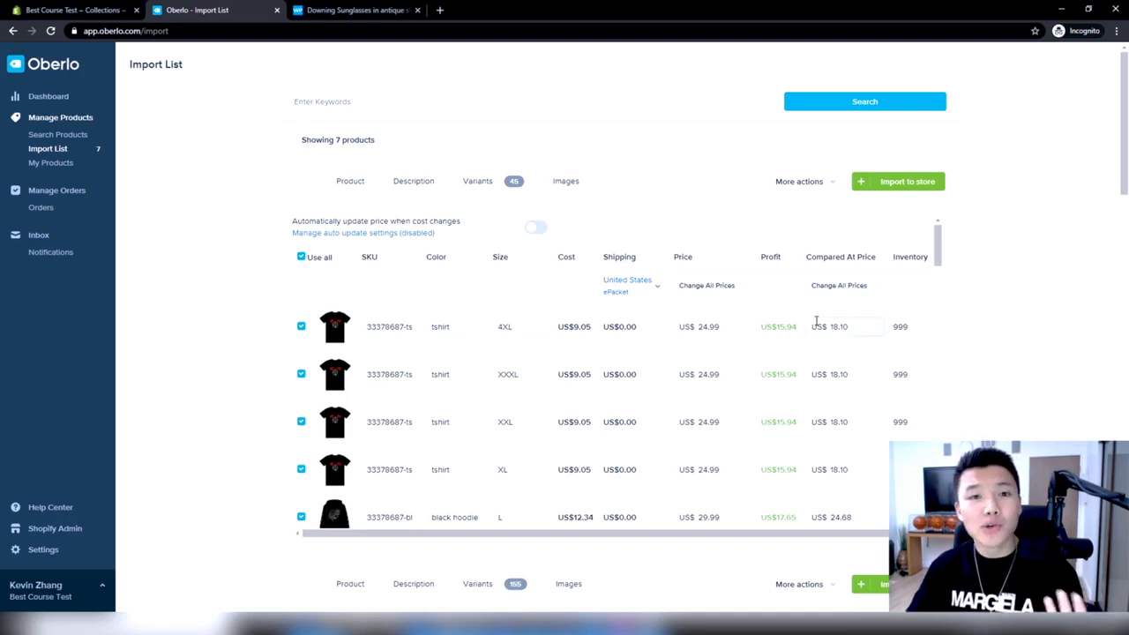
{"action": "double_click", "coordinate": [845, 326]}
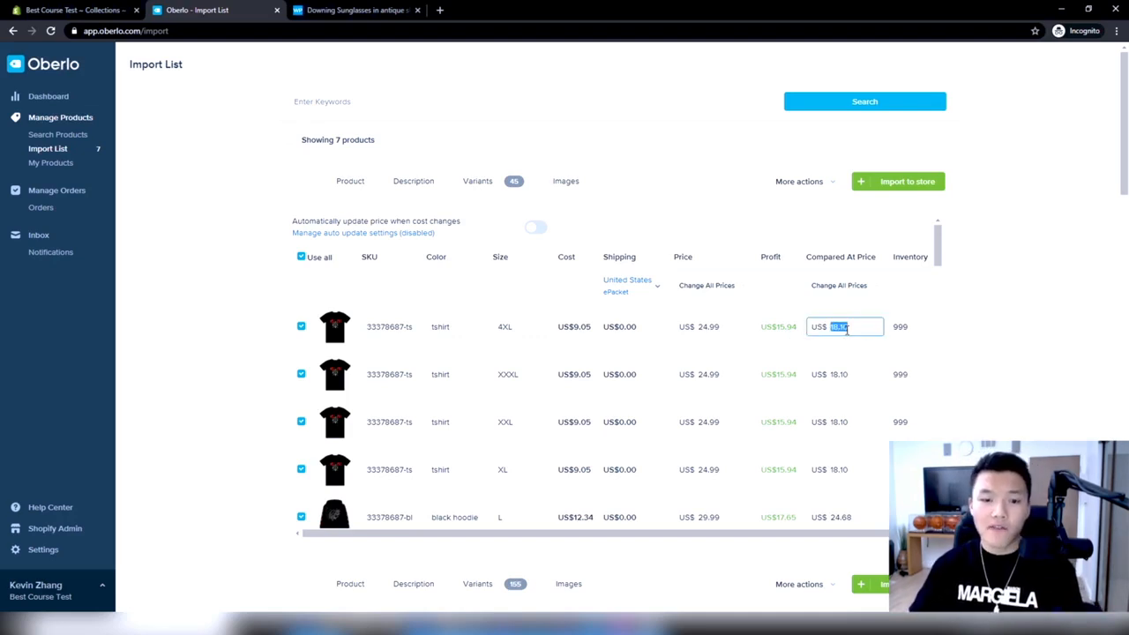
{"action": "type", "text": "99.99"}
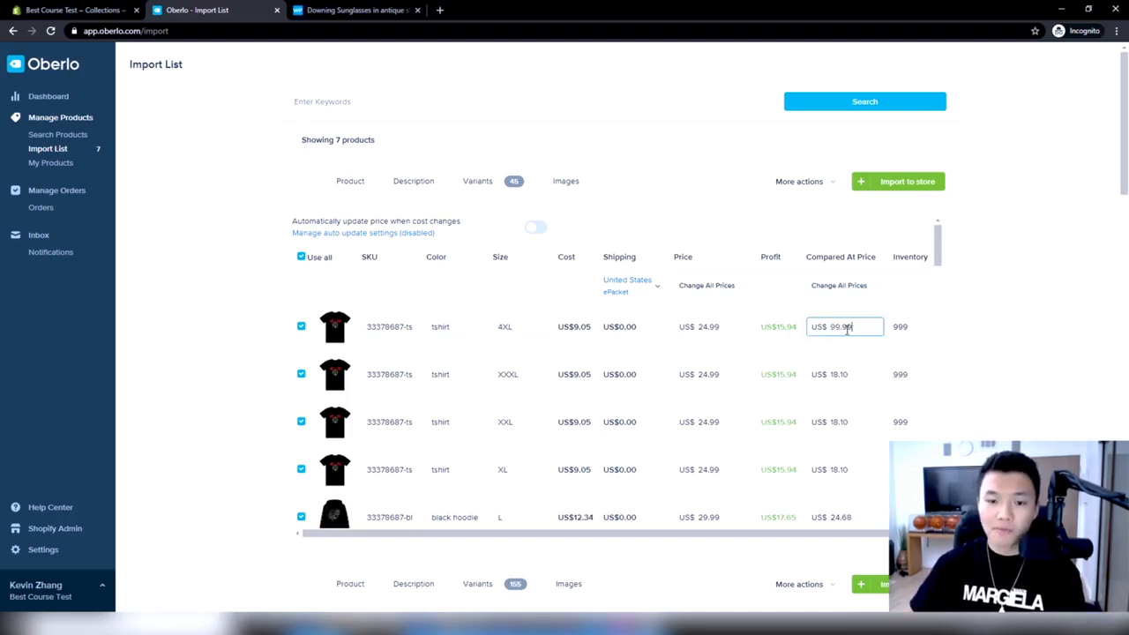
{"action": "left_click", "coordinate": [1052, 332]}
Copy the 4XL T-shirt's compared-at price of US$99.99 to the XXXL, XXL and XL T-shirt variants
{"action": "double_click", "coordinate": [834, 327]}
{"action": "key", "text": "ctrl+c"}
{"action": "double_click", "coordinate": [848, 374]}
{"action": "key", "text": "ctrl+v"}
{"action": "double_click", "coordinate": [834, 421]}
{"action": "key", "text": "ctrl+v"}
{"action": "left_click", "coordinate": [839, 469]}
{"action": "double_click", "coordinate": [839, 469]}
{"action": "key", "text": "ctrl+v"}
Set the compared-at price of the first black hoodie variants in sizes L, M, S and XS to US$99.99
{"action": "scroll", "coordinate": [774, 462], "scroll_direction": "down", "scroll_amount": 1}
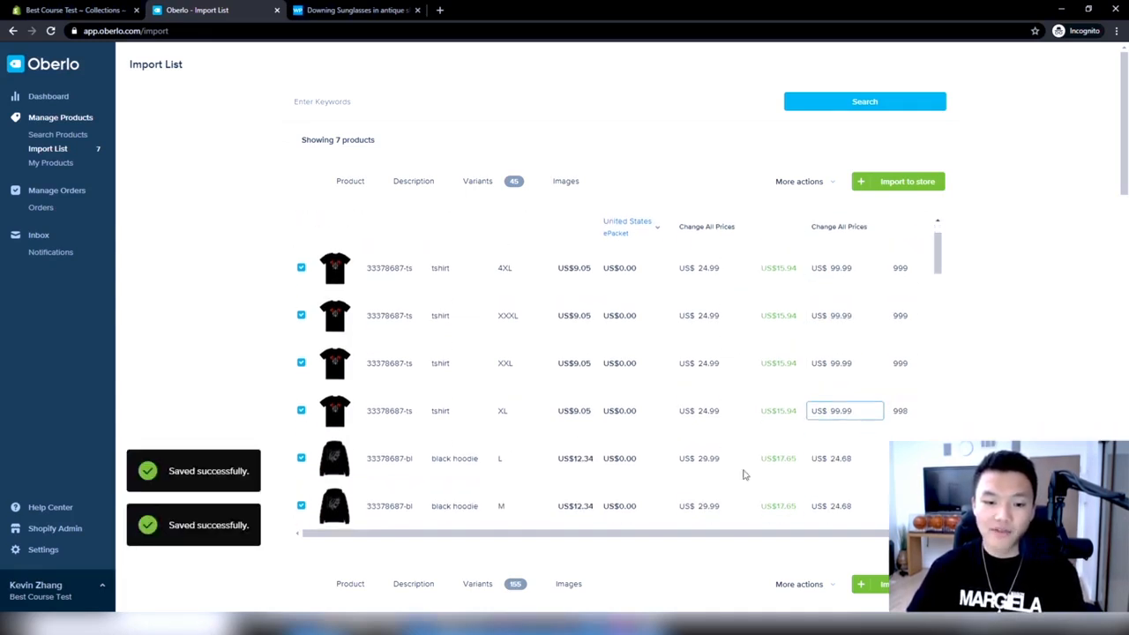
{"action": "double_click", "coordinate": [852, 461]}
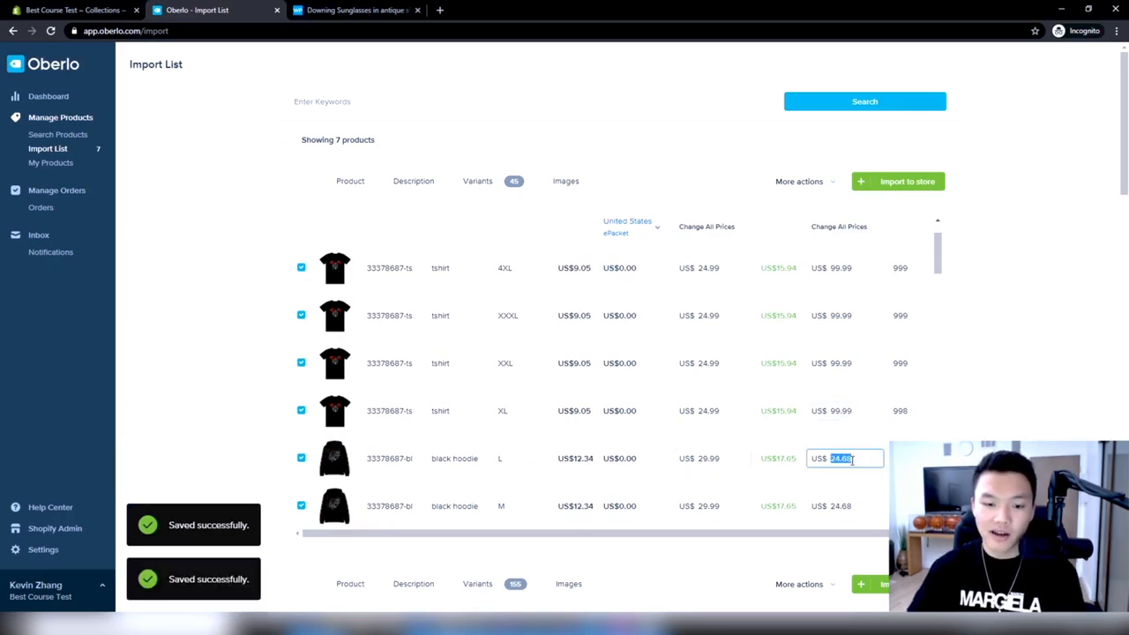
{"action": "type", "text": "99.99"}
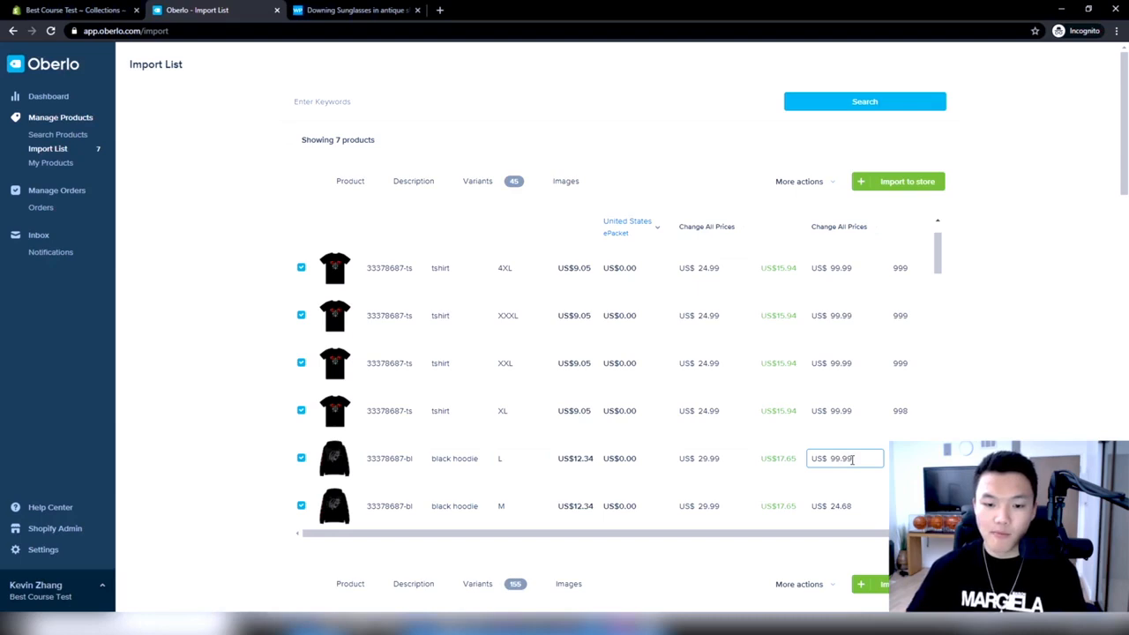
{"action": "double_click", "coordinate": [852, 459]}
{"action": "key", "text": "ctrl+c"}
{"action": "double_click", "coordinate": [849, 508]}
{"action": "key", "text": "ctrl+v"}
{"action": "scroll", "coordinate": [861, 433], "scroll_direction": "down", "scroll_amount": 2}
{"action": "double_click", "coordinate": [852, 436]}
{"action": "key", "text": "ctrl+v"}
{"action": "double_click", "coordinate": [845, 483]}
{"action": "key", "text": "ctrl+v"}
Change the prices of all variants of the first product at once with a cost multiplier of 2.5
{"action": "scroll", "coordinate": [856, 446], "scroll_direction": "down", "scroll_amount": 1}
{"action": "scroll", "coordinate": [858, 448], "scroll_direction": "up", "scroll_amount": 4}
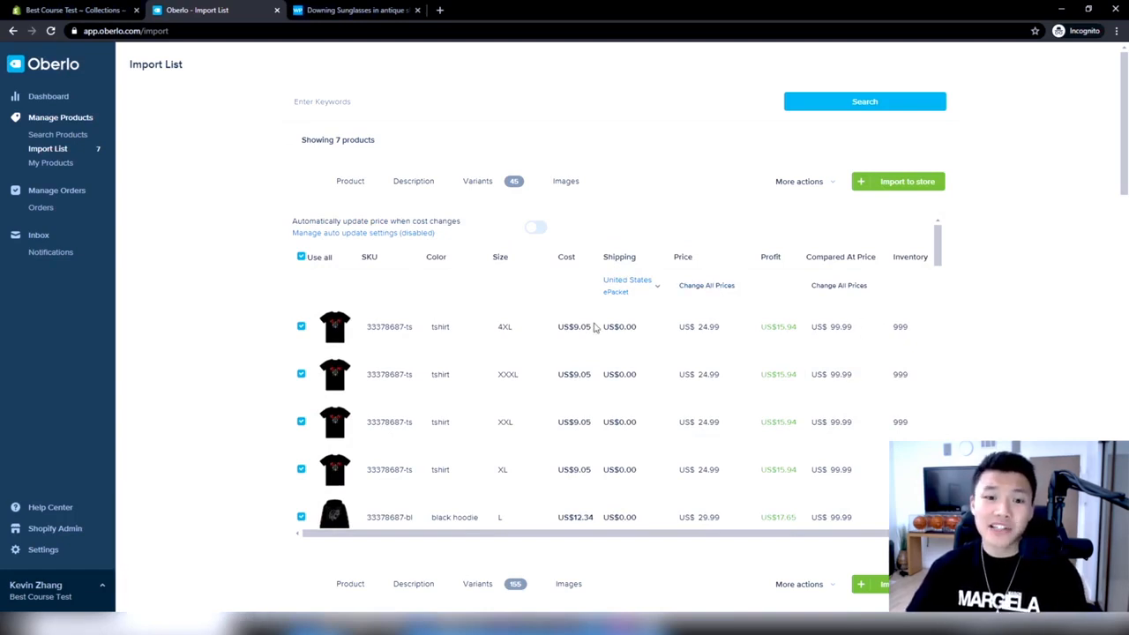
{"action": "scroll", "coordinate": [569, 379], "scroll_direction": "down", "scroll_amount": 5}
{"action": "scroll", "coordinate": [568, 411], "scroll_direction": "down", "scroll_amount": 3}
{"action": "scroll", "coordinate": [574, 468], "scroll_direction": "up", "scroll_amount": 10}
{"action": "left_click", "coordinate": [715, 287]}
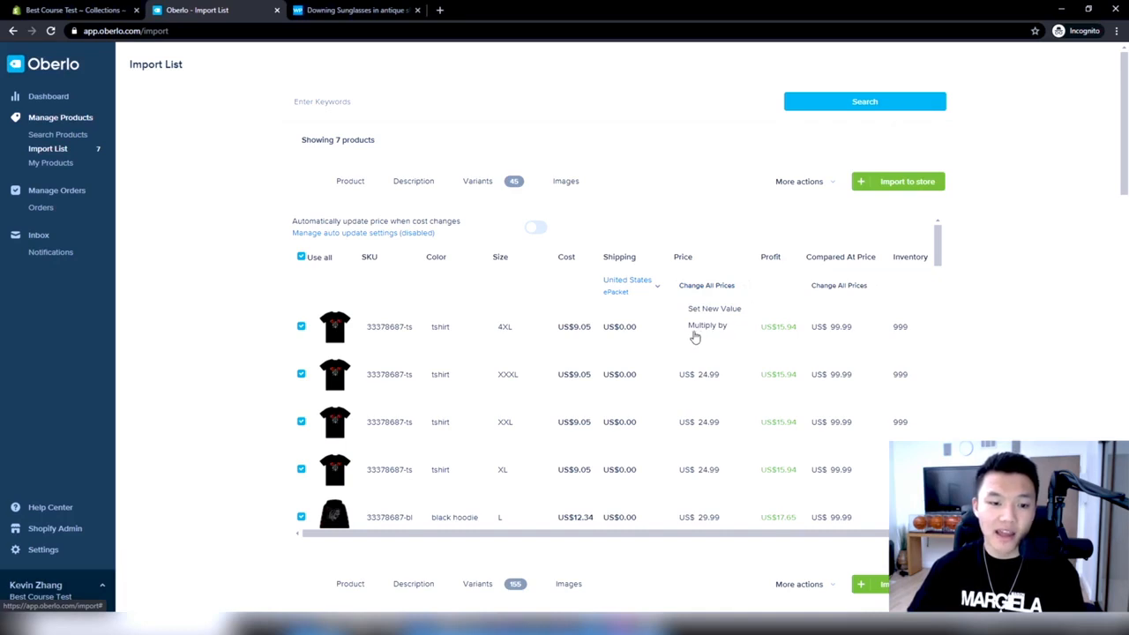
{"action": "left_click", "coordinate": [705, 326]}
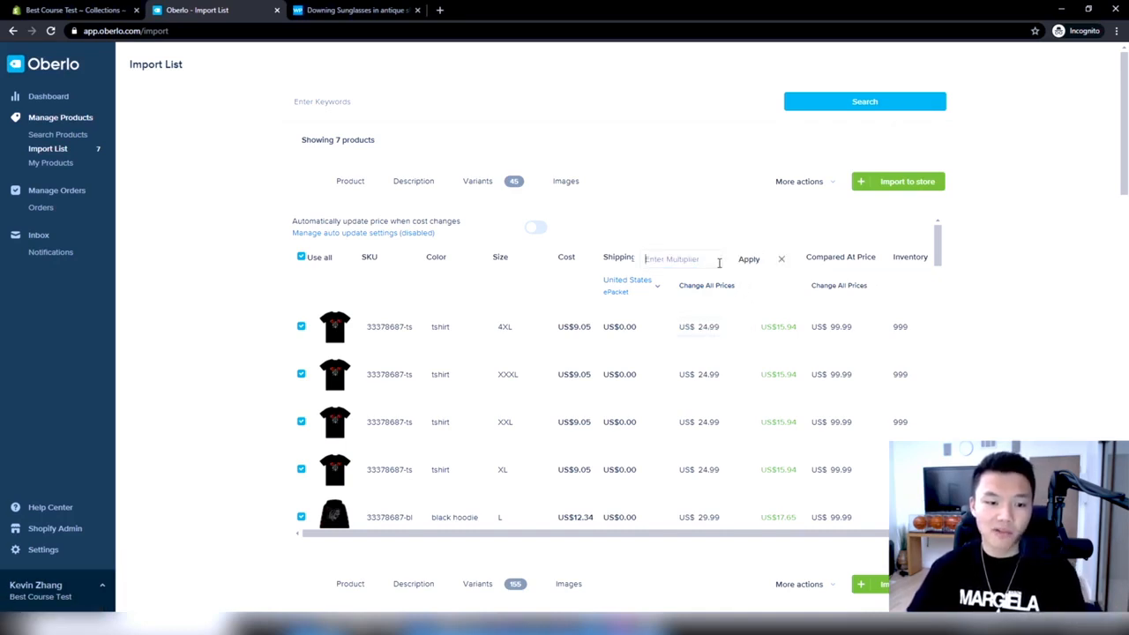
{"action": "type", "text": "2.5"}
{"action": "left_click", "coordinate": [756, 258]}
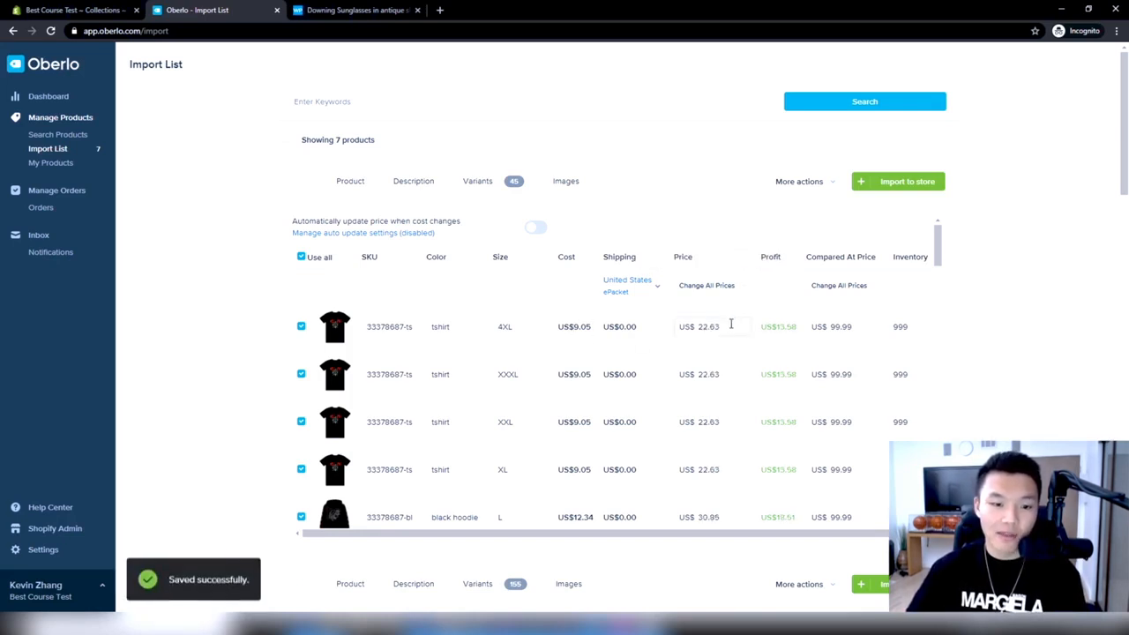
Set the price of the 4XL and XXXL T-shirt variants to US$24.99
{"action": "scroll", "coordinate": [724, 465], "scroll_direction": "down", "scroll_amount": 2}
{"action": "scroll", "coordinate": [716, 472], "scroll_direction": "up", "scroll_amount": 2}
{"action": "scroll", "coordinate": [630, 353], "scroll_direction": "down", "scroll_amount": 1}
{"action": "scroll", "coordinate": [622, 401], "scroll_direction": "down", "scroll_amount": 5}
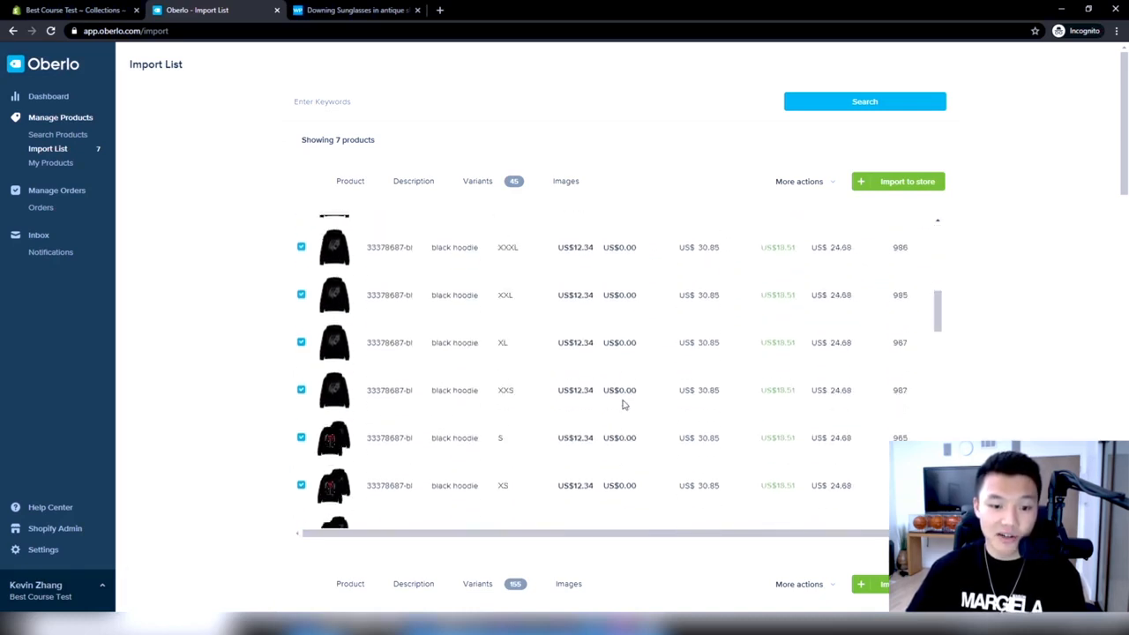
{"action": "scroll", "coordinate": [624, 403], "scroll_direction": "up", "scroll_amount": 6}
{"action": "scroll", "coordinate": [720, 275], "scroll_direction": "down", "scroll_amount": 1}
{"action": "left_click", "coordinate": [721, 271]}
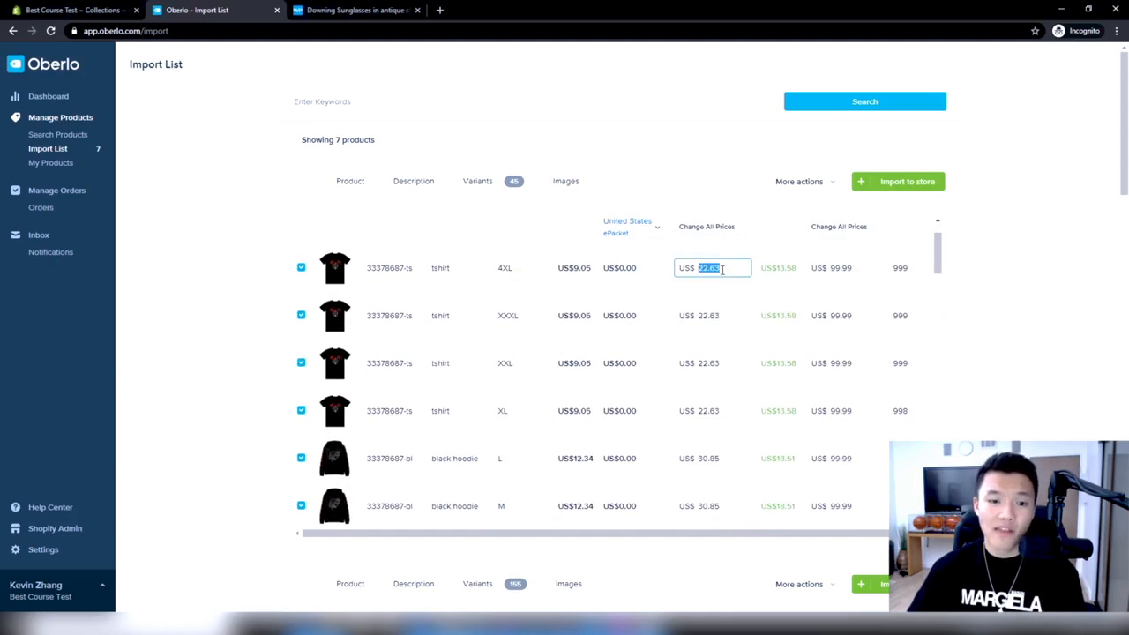
{"action": "type", "text": "24.99"}
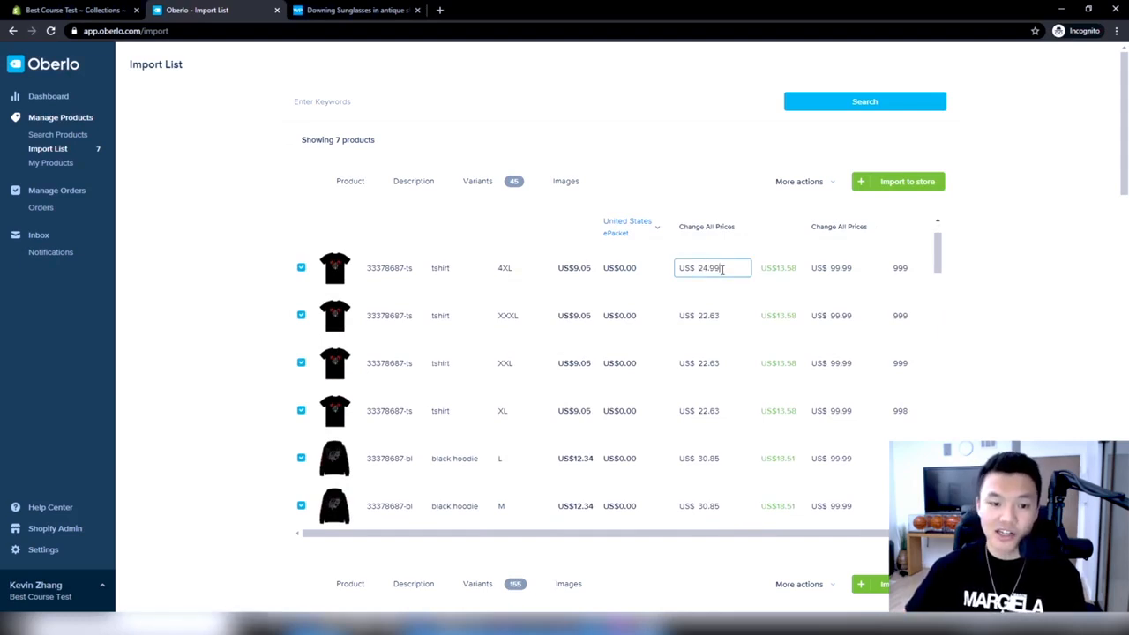
{"action": "left_click", "coordinate": [739, 313]}
{"action": "type", "text": "24.99"}
{"action": "left_click", "coordinate": [908, 257]}
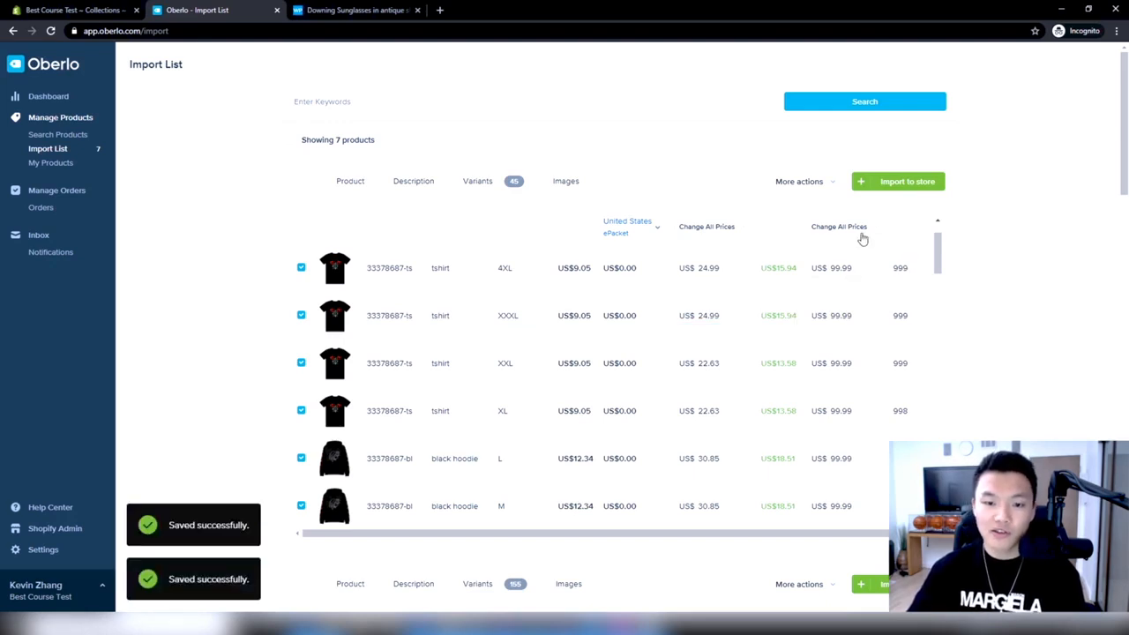
{"action": "left_click", "coordinate": [862, 237]}
{"action": "left_click", "coordinate": [867, 268]}
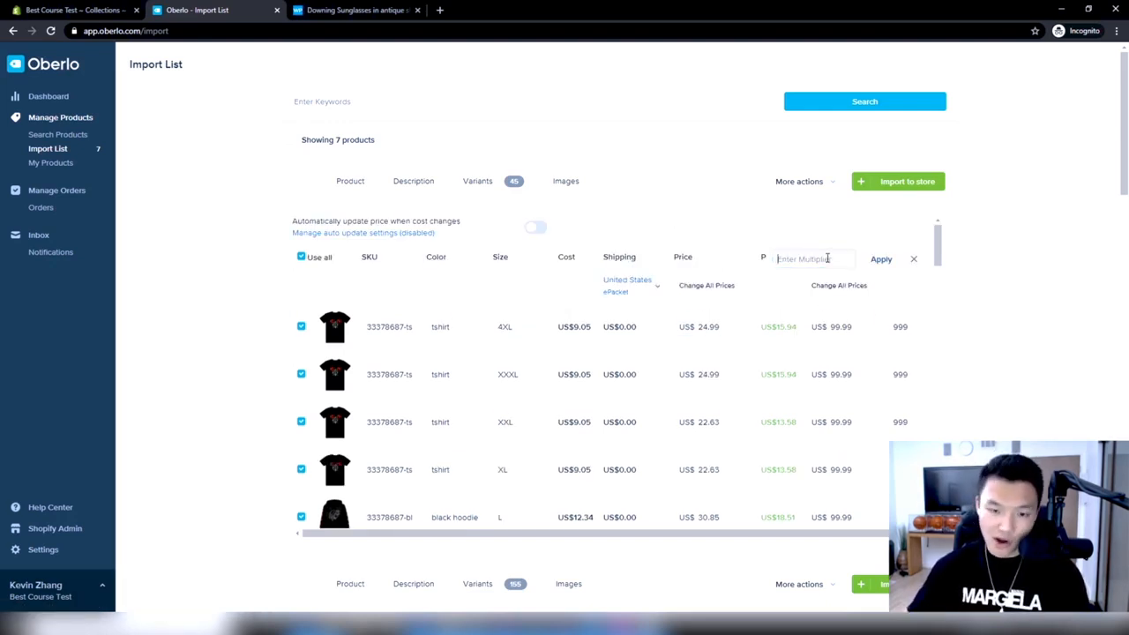
{"action": "left_click", "coordinate": [912, 259]}
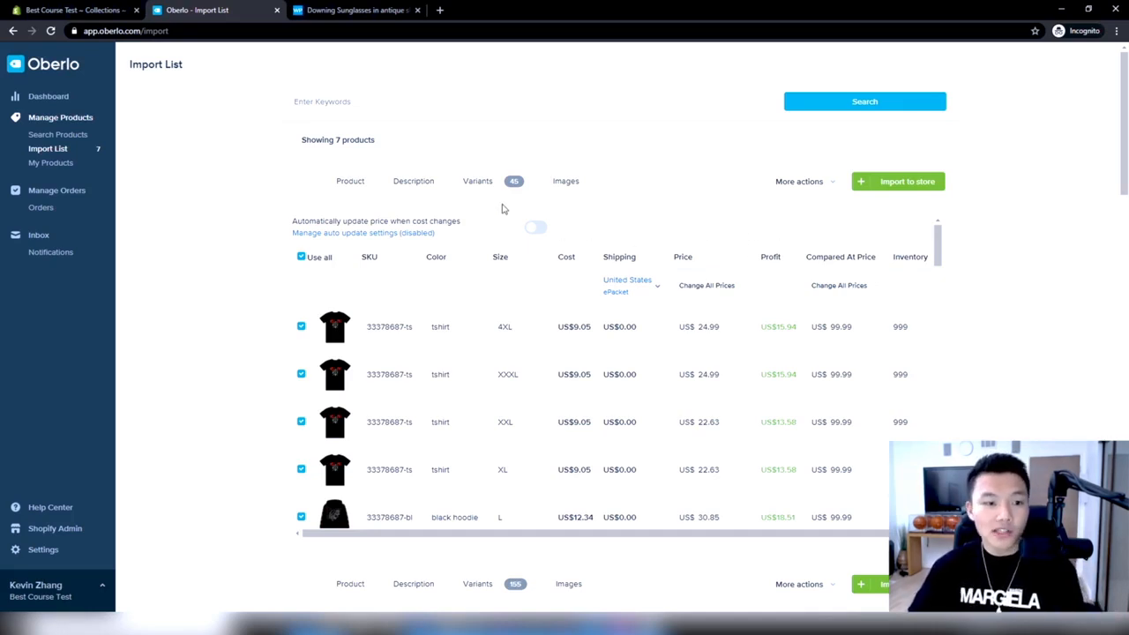
Open the first product's images and look through the pictures available for import
{"action": "left_click", "coordinate": [576, 179]}
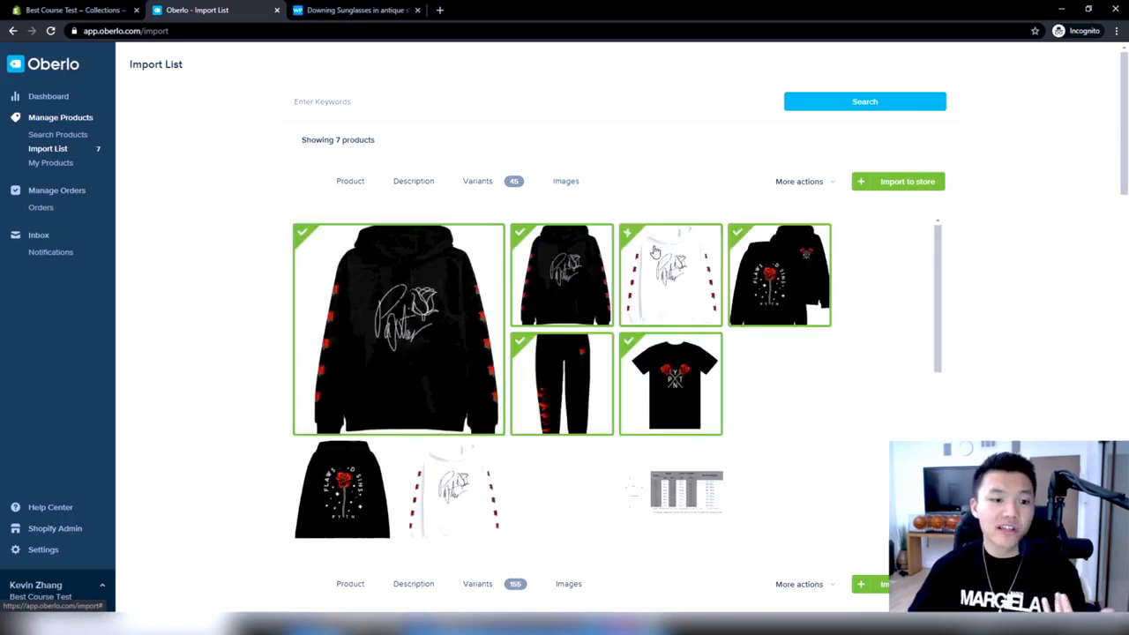
{"action": "scroll", "coordinate": [790, 310], "scroll_direction": "down", "scroll_amount": 3}
{"action": "scroll", "coordinate": [787, 304], "scroll_direction": "down", "scroll_amount": 3}
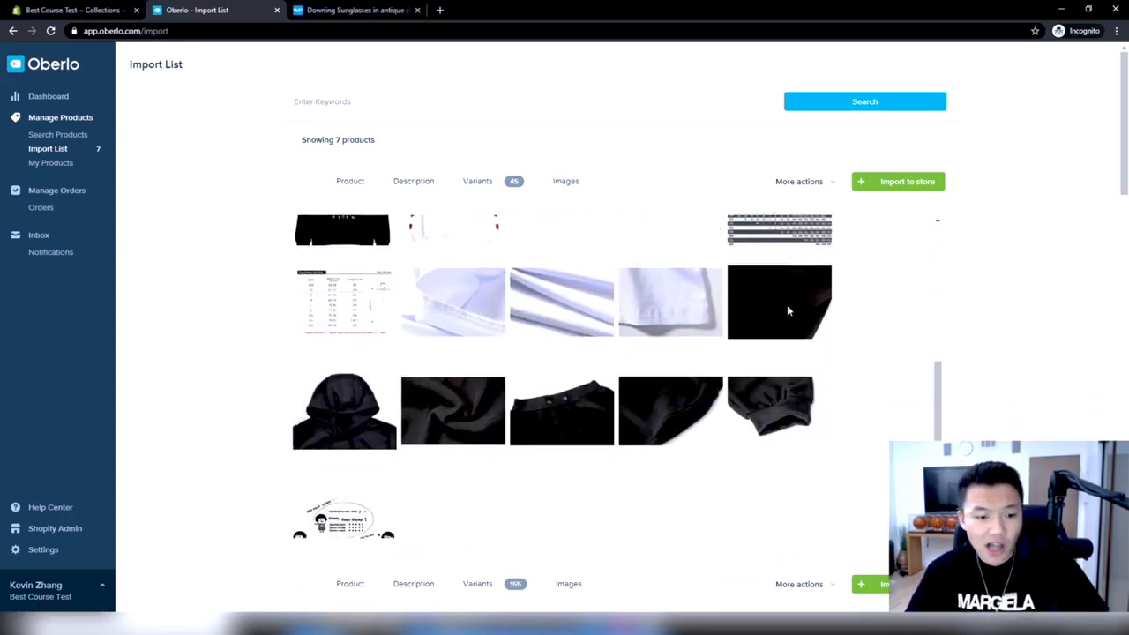
{"action": "scroll", "coordinate": [638, 358], "scroll_direction": "up", "scroll_amount": 5}
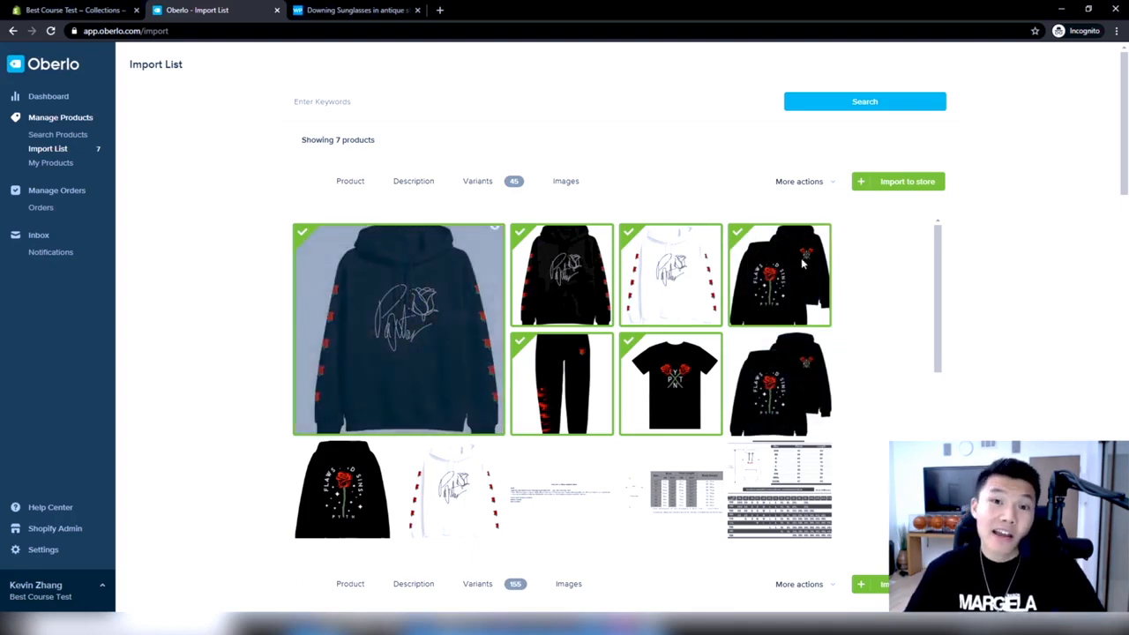
{"action": "scroll", "coordinate": [802, 234], "scroll_direction": "down", "scroll_amount": 1}
{"action": "mouse_move", "coordinate": [785, 318]}
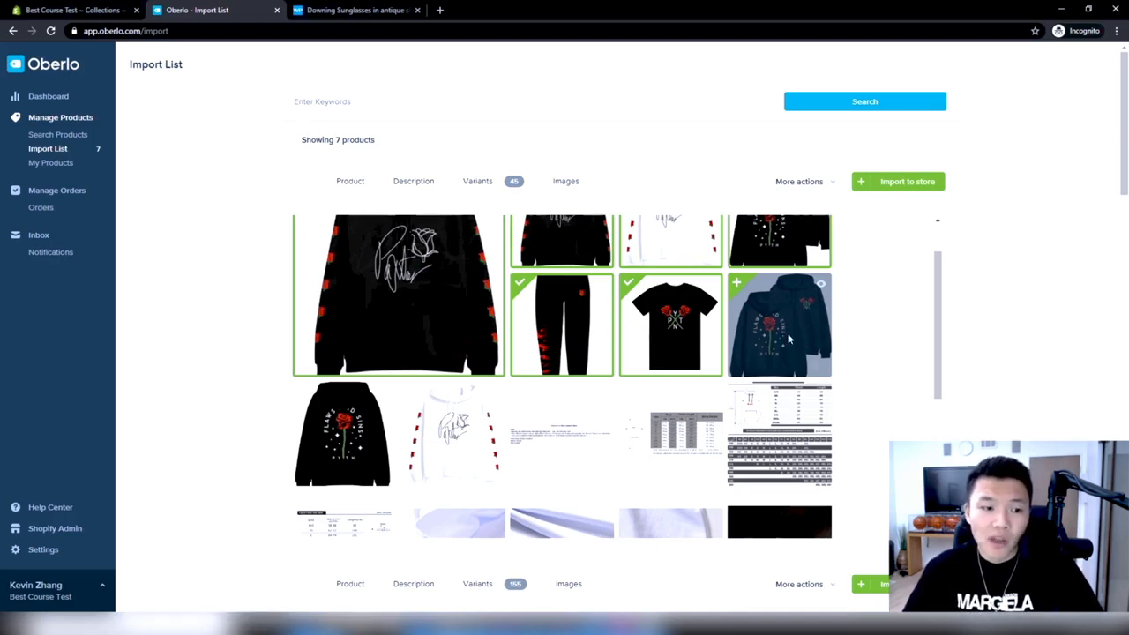
{"action": "scroll", "coordinate": [791, 337], "scroll_direction": "up", "scroll_amount": 1}
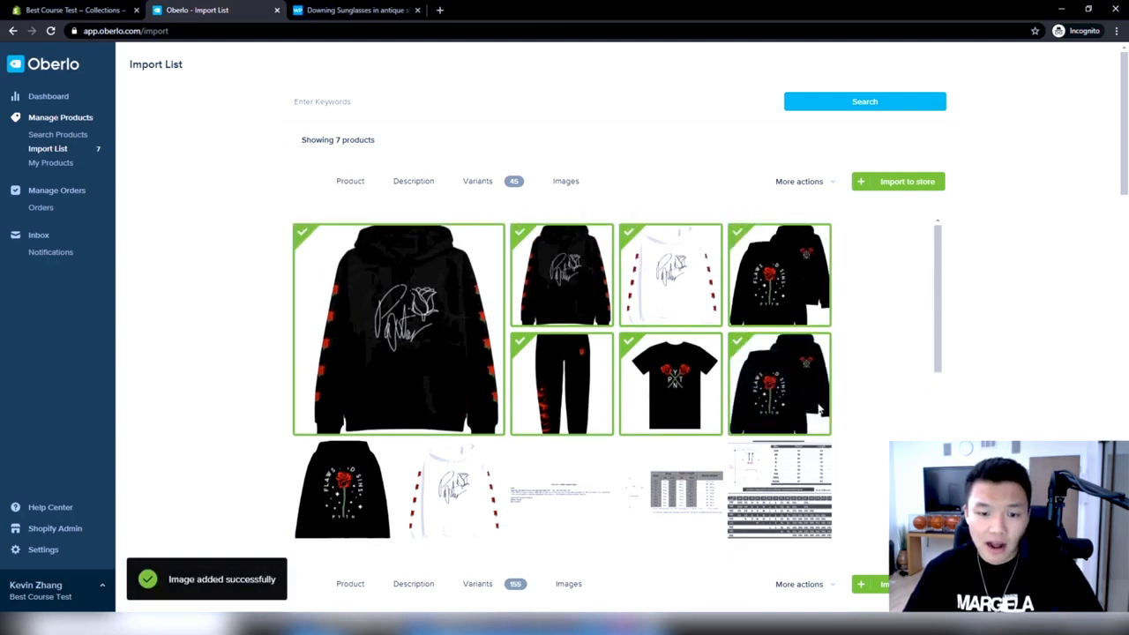
{"action": "left_click", "coordinate": [774, 426]}
{"action": "scroll", "coordinate": [573, 428], "scroll_direction": "down", "scroll_amount": 1}
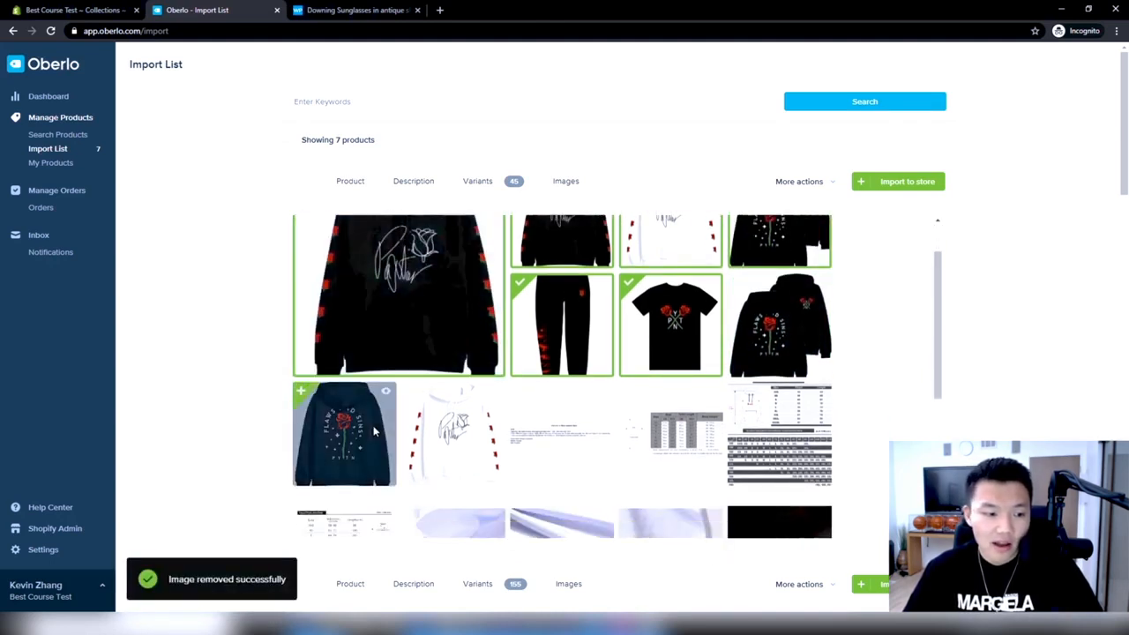
Include the rose back-view hoodie image and the nine white and black fabric and garment close-ups in the first product's images
{"action": "scroll", "coordinate": [374, 430], "scroll_direction": "up", "scroll_amount": 1}
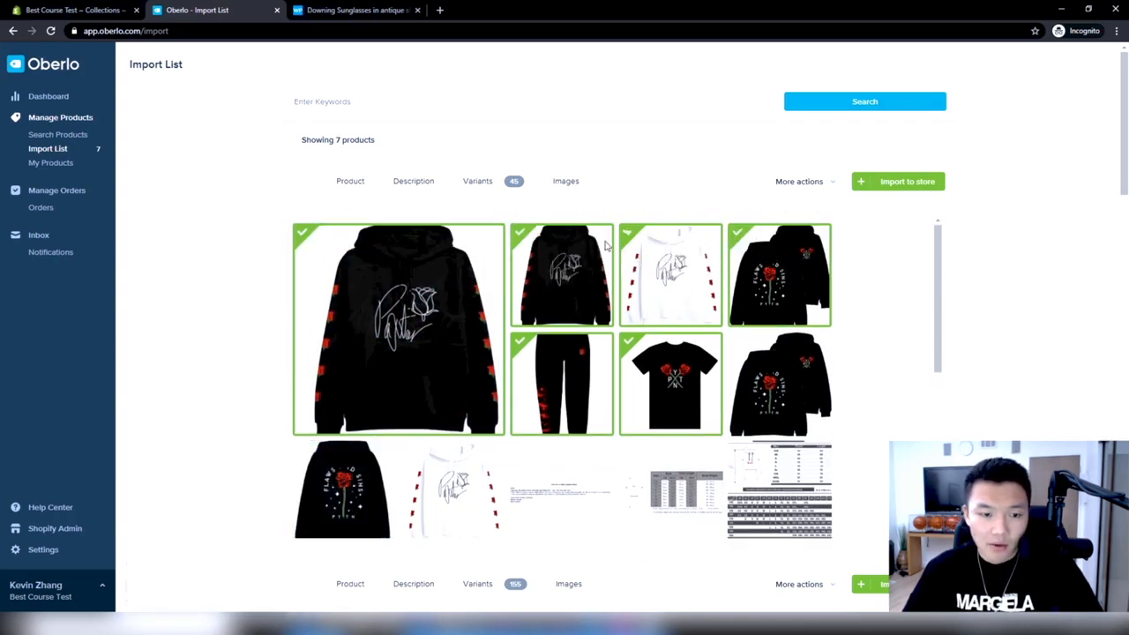
{"action": "left_click", "coordinate": [342, 499]}
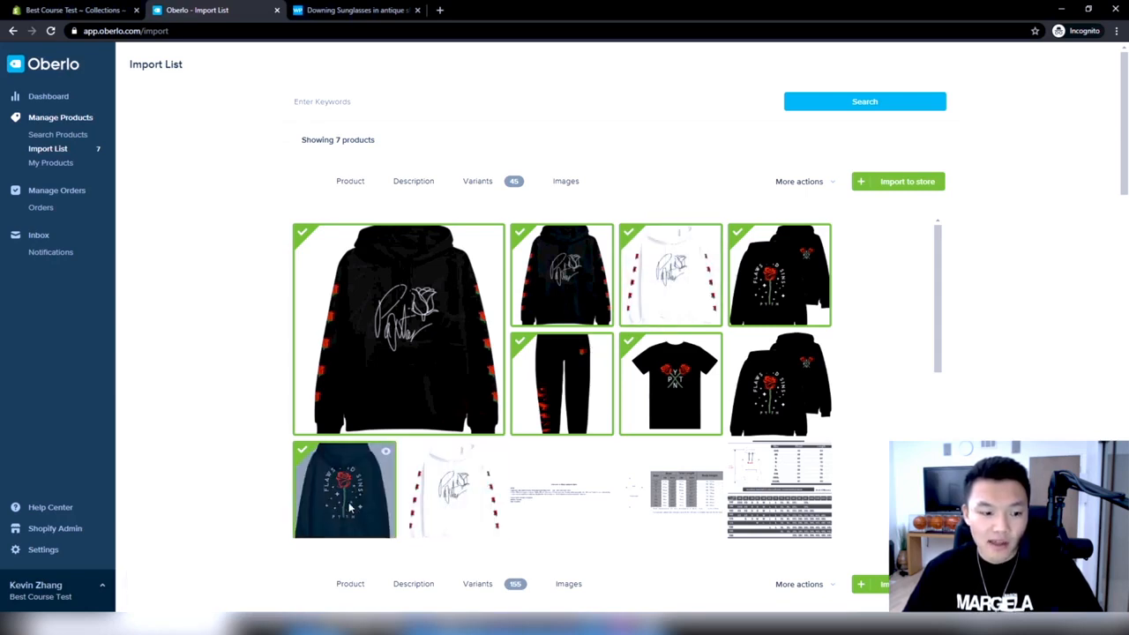
{"action": "scroll", "coordinate": [472, 453], "scroll_direction": "down", "scroll_amount": 3}
{"action": "left_click", "coordinate": [457, 347]}
{"action": "left_click", "coordinate": [561, 363]}
{"action": "left_click", "coordinate": [668, 361]}
{"action": "left_click", "coordinate": [767, 374]}
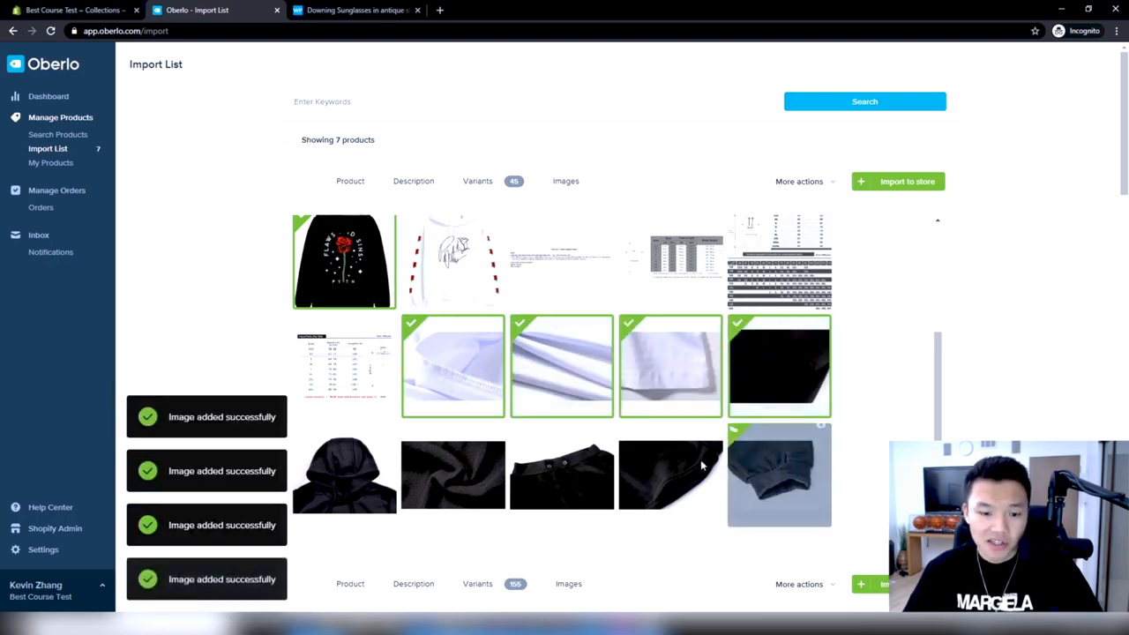
{"action": "left_click", "coordinate": [670, 476]}
{"action": "left_click", "coordinate": [562, 476]}
{"action": "left_click", "coordinate": [418, 477]}
{"action": "left_click", "coordinate": [344, 476]}
{"action": "scroll", "coordinate": [785, 469], "scroll_direction": "down", "scroll_amount": 1}
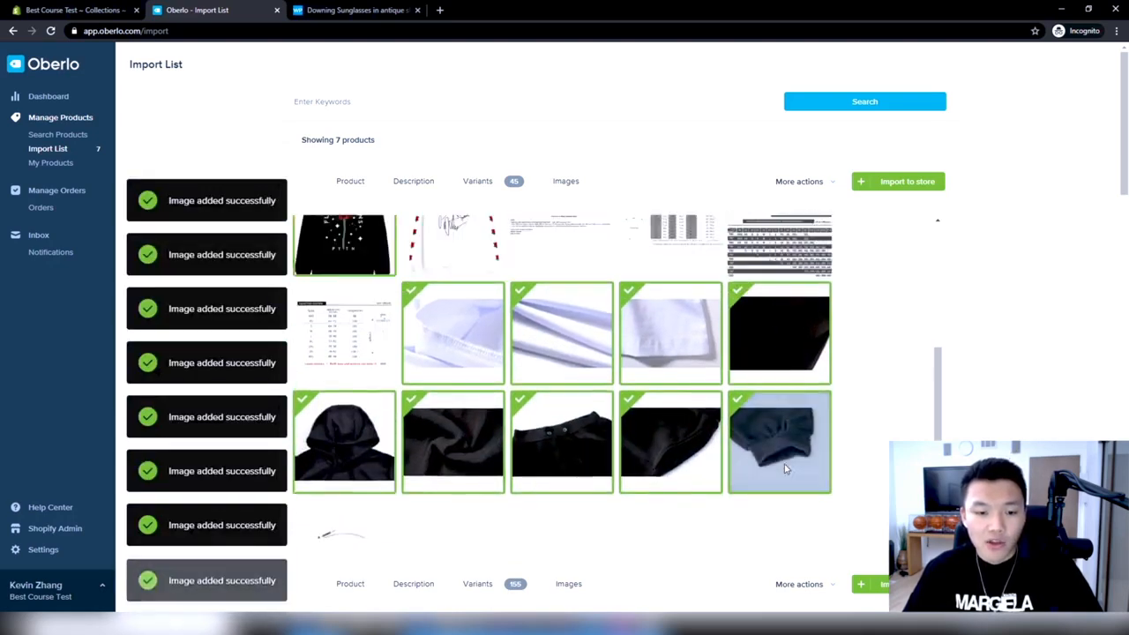
Review the first product's images, variants, description and product details before importing it to the store
{"action": "scroll", "coordinate": [786, 469], "scroll_direction": "up", "scroll_amount": 5}
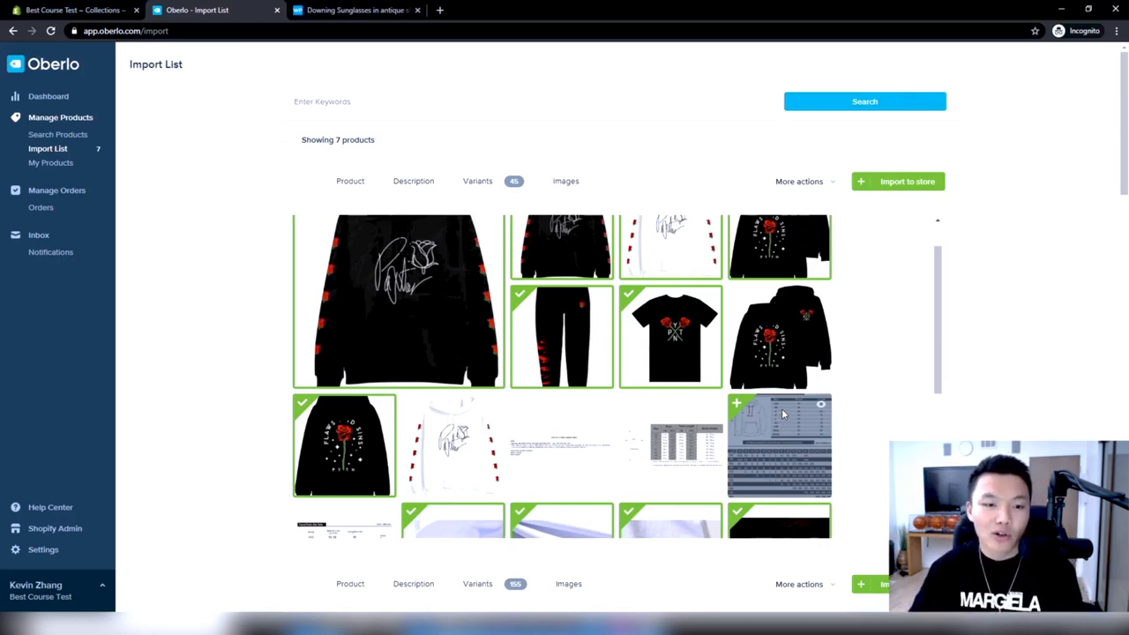
{"action": "left_click", "coordinate": [478, 182]}
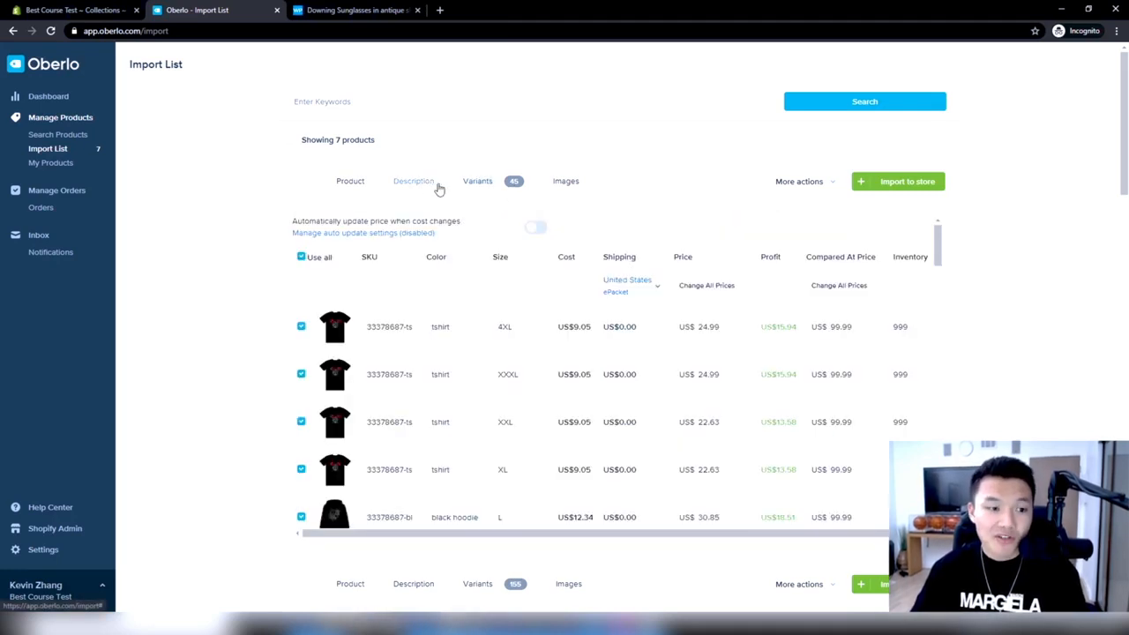
{"action": "left_click", "coordinate": [425, 183]}
{"action": "left_click", "coordinate": [357, 182]}
{"action": "left_click", "coordinate": [586, 189]}
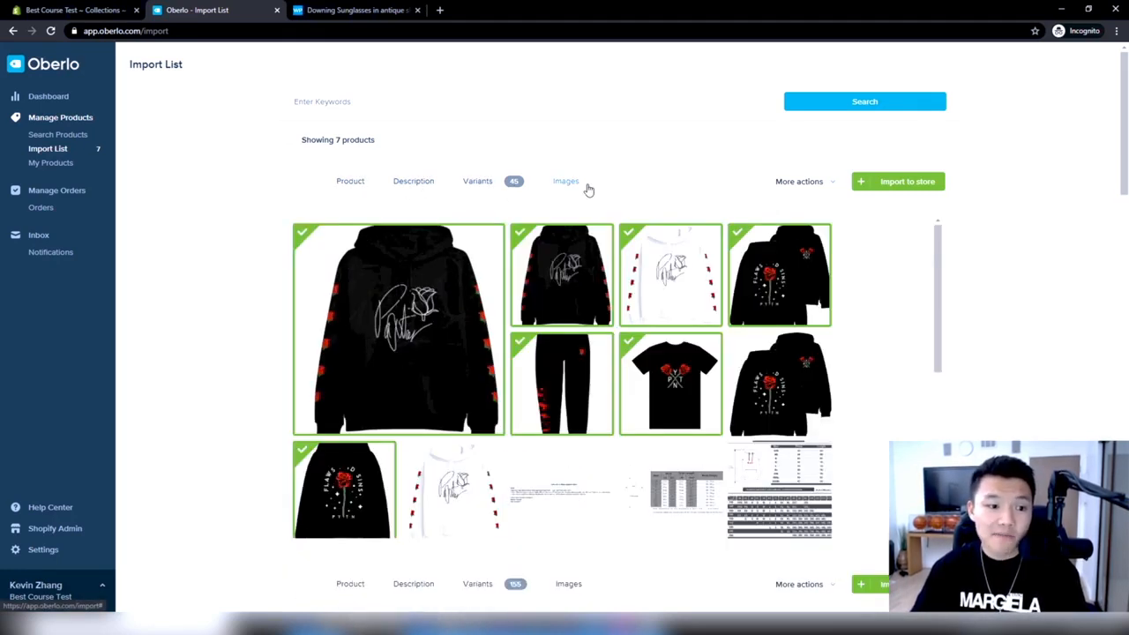
{"action": "left_click", "coordinate": [409, 184]}
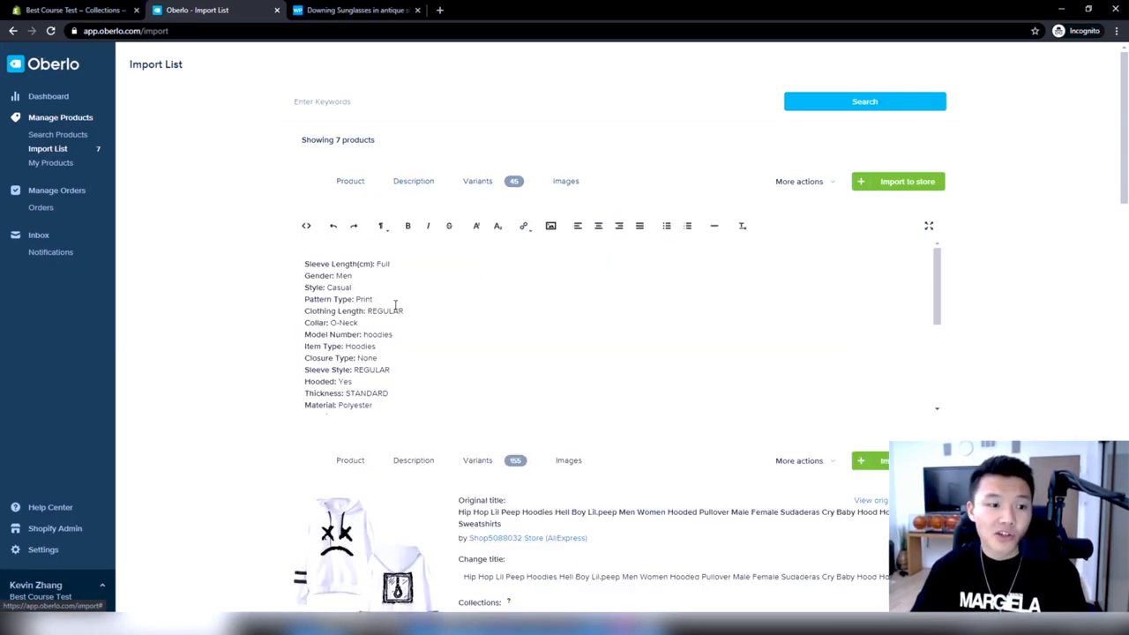
{"action": "left_click", "coordinate": [357, 185]}
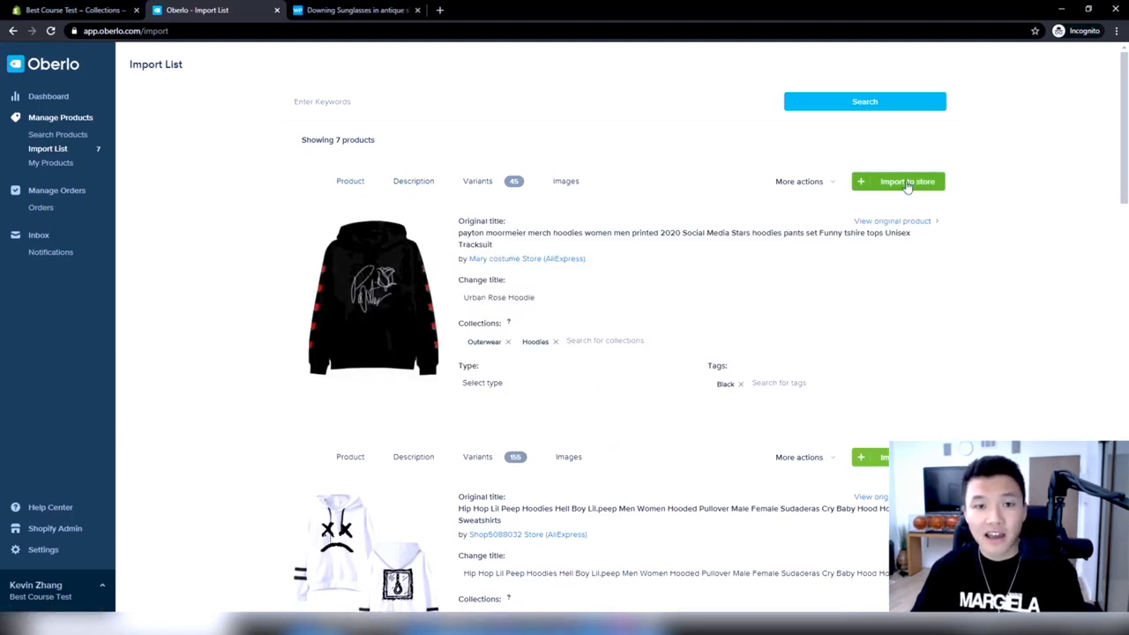
{"action": "left_click", "coordinate": [499, 183]}
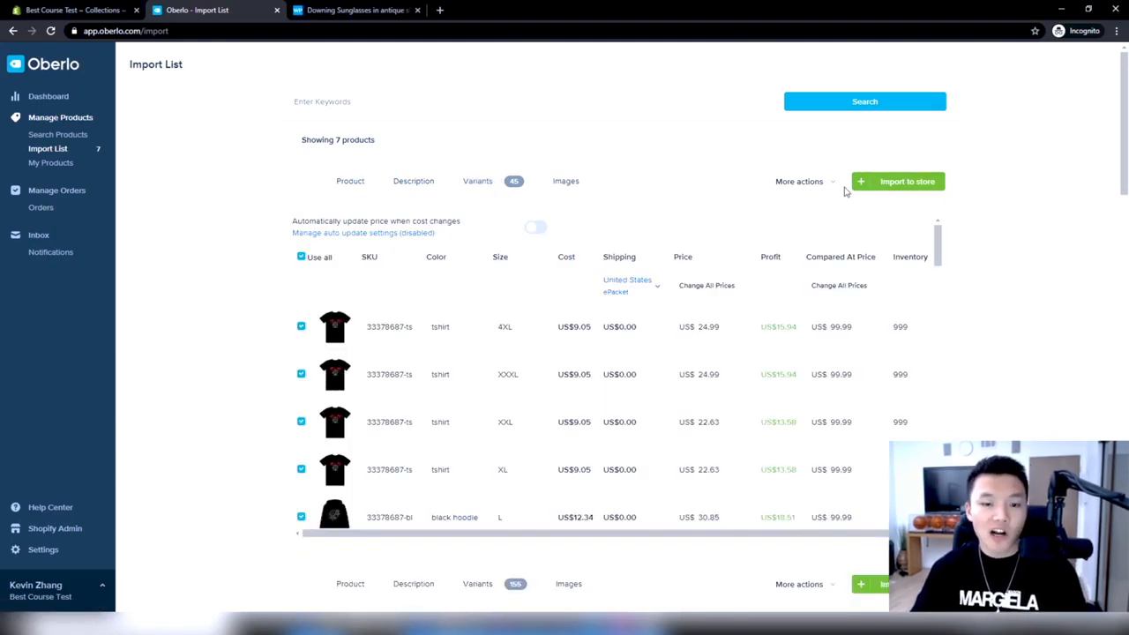
{"action": "scroll", "coordinate": [342, 353], "scroll_direction": "down", "scroll_amount": 5}
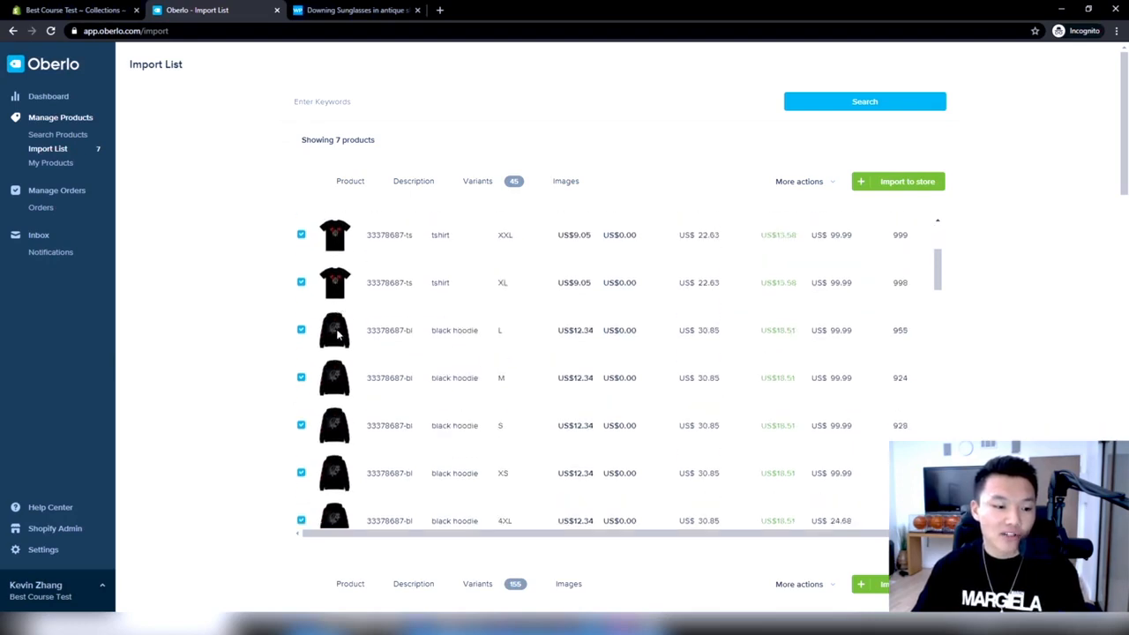
Split the first product by color into five separate products
{"action": "scroll", "coordinate": [344, 377], "scroll_direction": "down", "scroll_amount": 10}
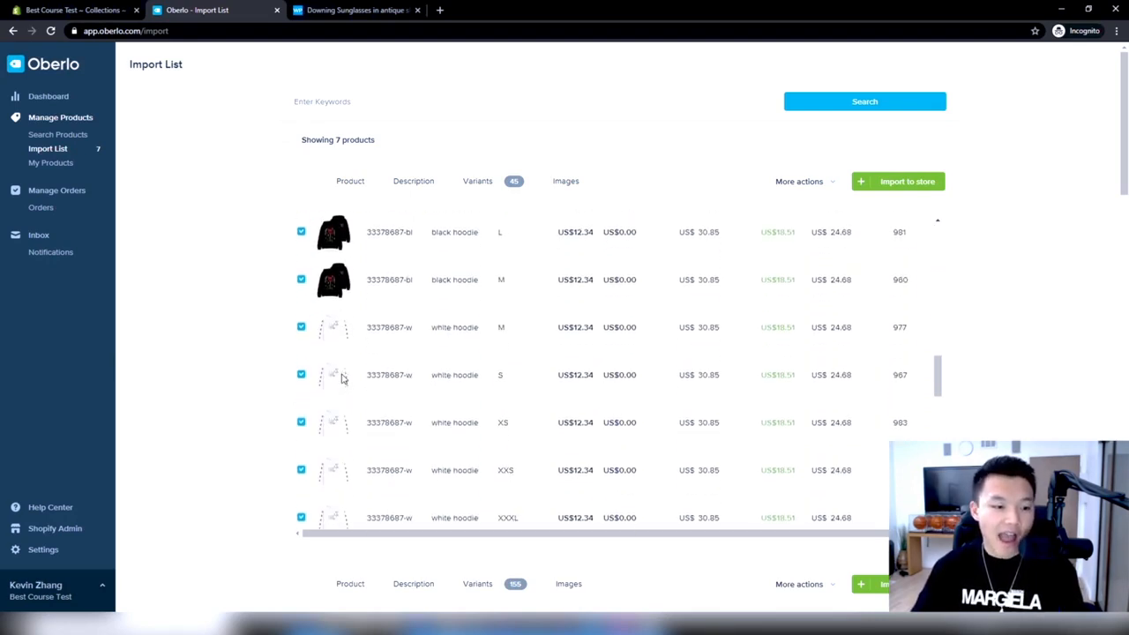
{"action": "scroll", "coordinate": [344, 383], "scroll_direction": "up", "scroll_amount": 15}
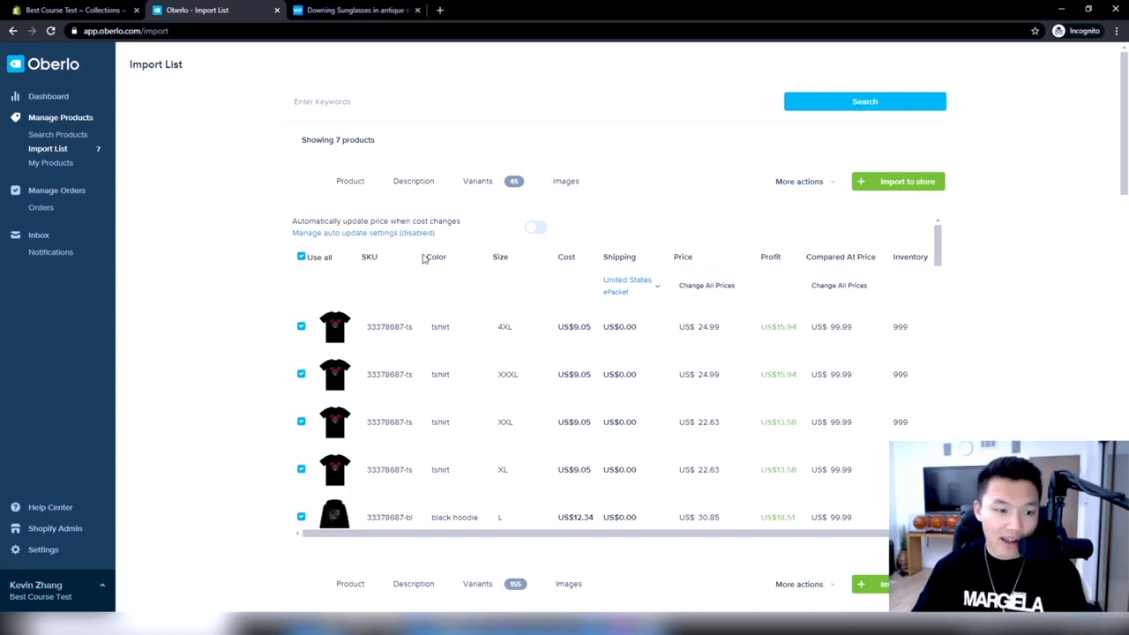
{"action": "scroll", "coordinate": [451, 332], "scroll_direction": "down", "scroll_amount": 5}
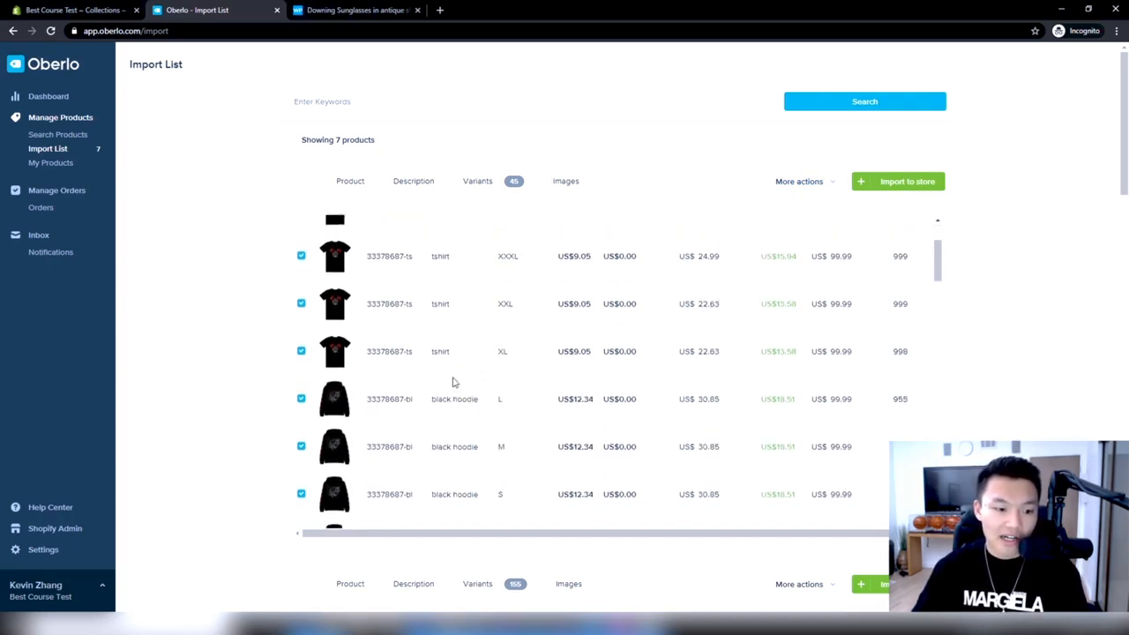
{"action": "scroll", "coordinate": [456, 415], "scroll_direction": "up", "scroll_amount": 5}
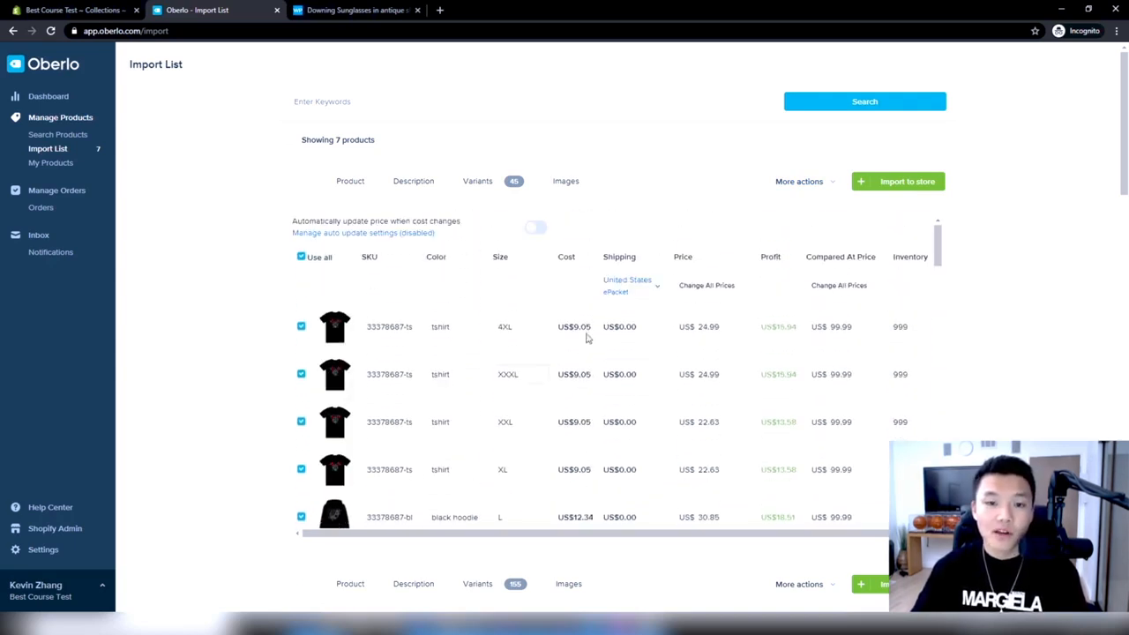
{"action": "left_click", "coordinate": [799, 181]}
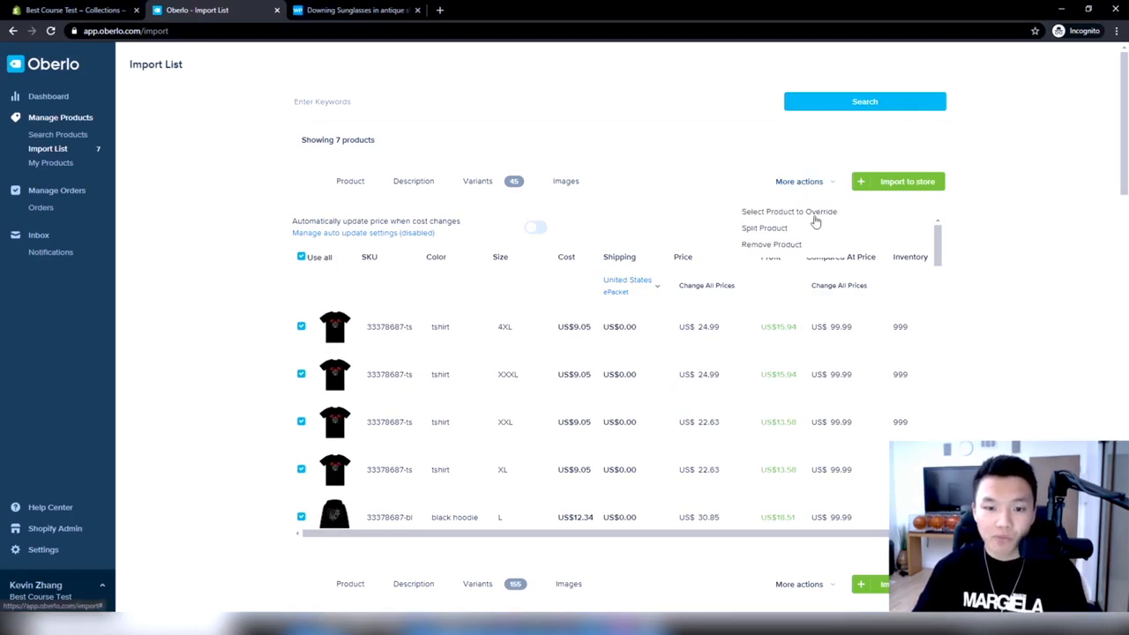
{"action": "left_click", "coordinate": [795, 231]}
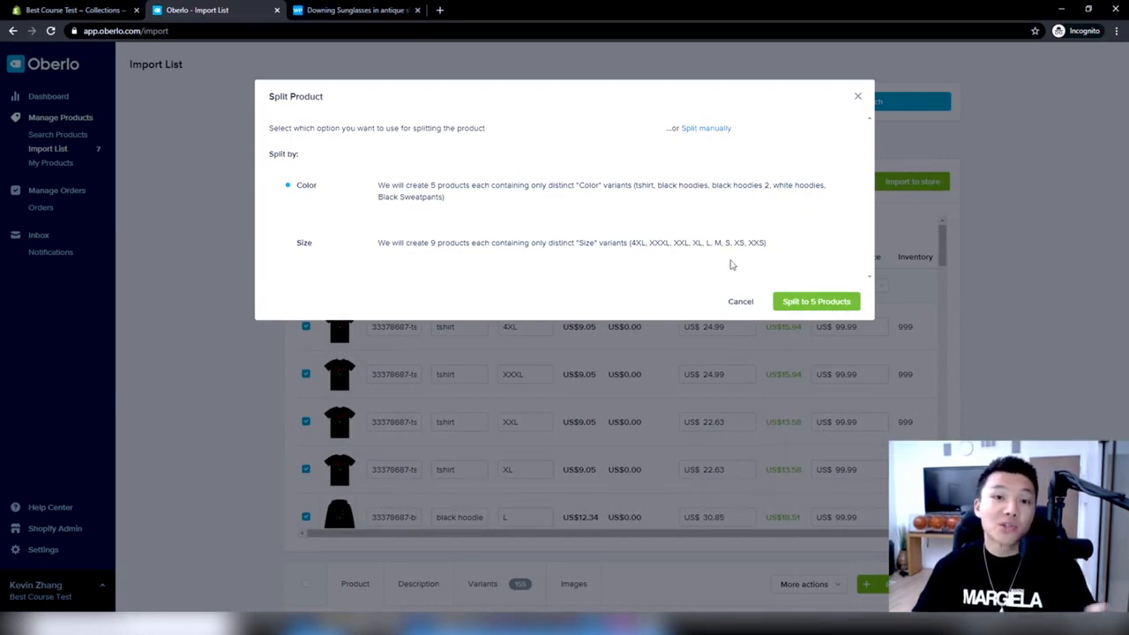
{"action": "left_click", "coordinate": [827, 304]}
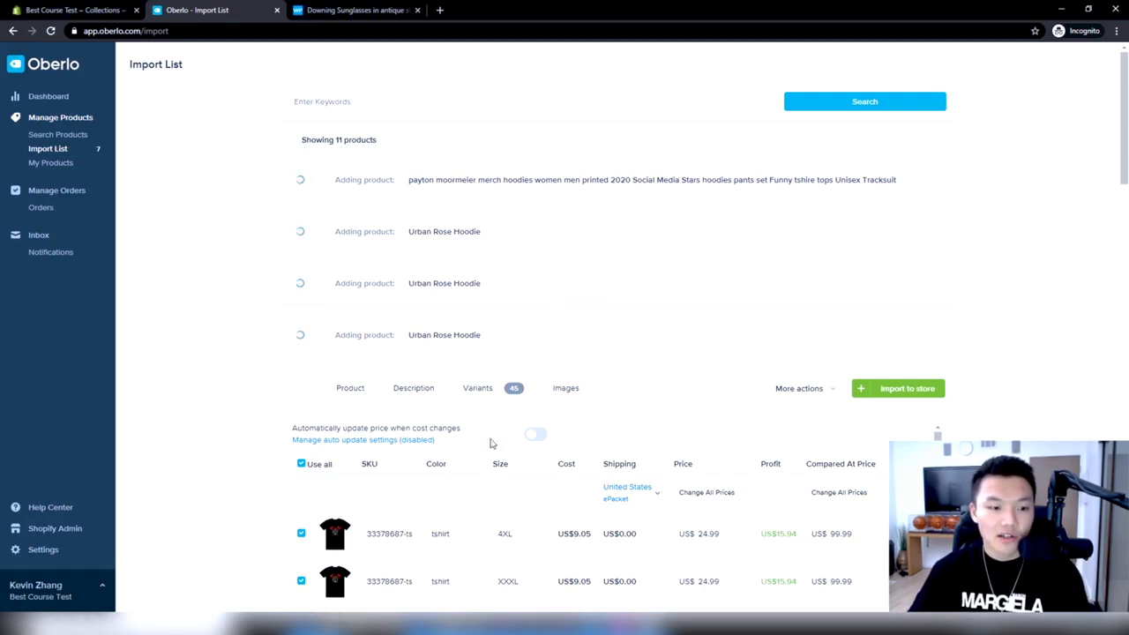
Open the original hoodie's product details and look over the split products being added to the import list
{"action": "left_click", "coordinate": [351, 388]}
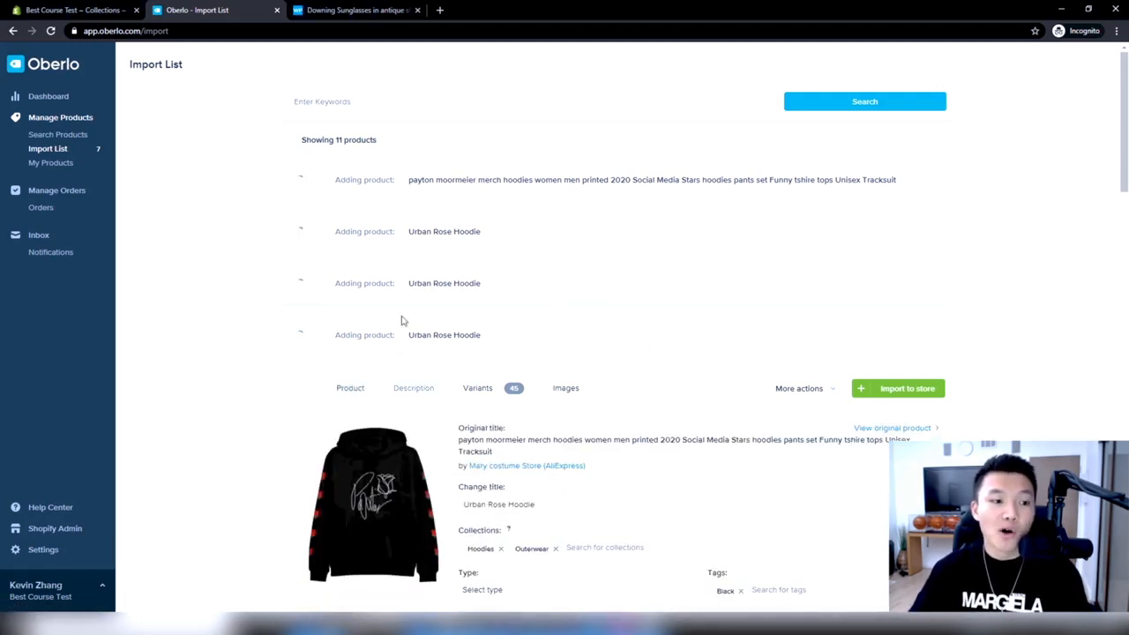
{"action": "scroll", "coordinate": [564, 365], "scroll_direction": "down", "scroll_amount": 2}
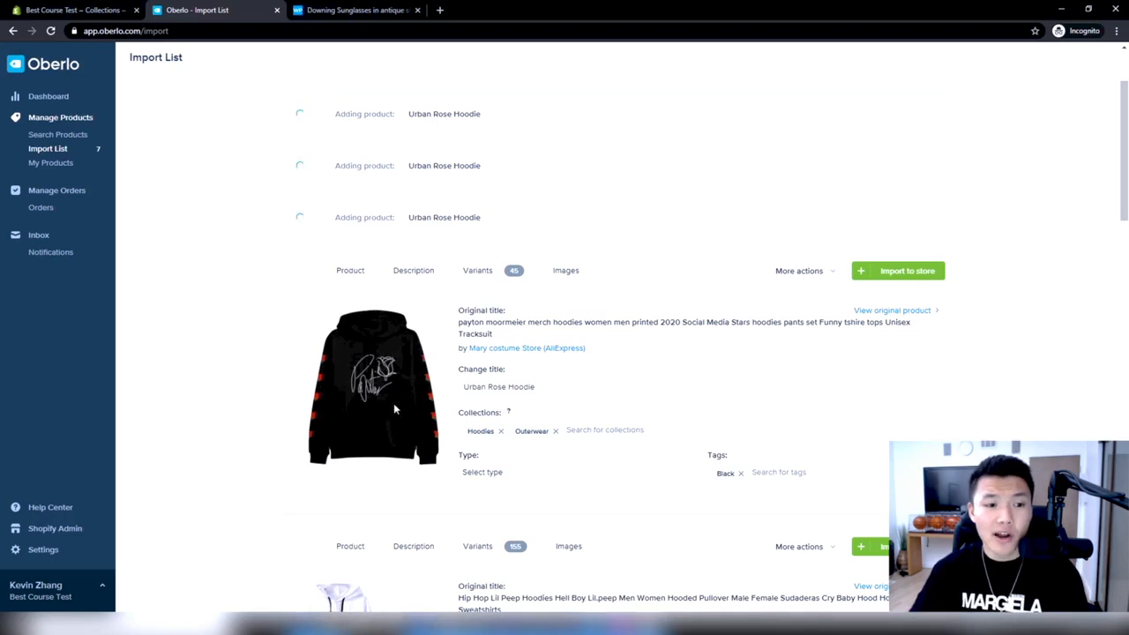
{"action": "scroll", "coordinate": [388, 422], "scroll_direction": "up", "scroll_amount": 2}
{"action": "scroll", "coordinate": [384, 310], "scroll_direction": "down", "scroll_amount": 1}
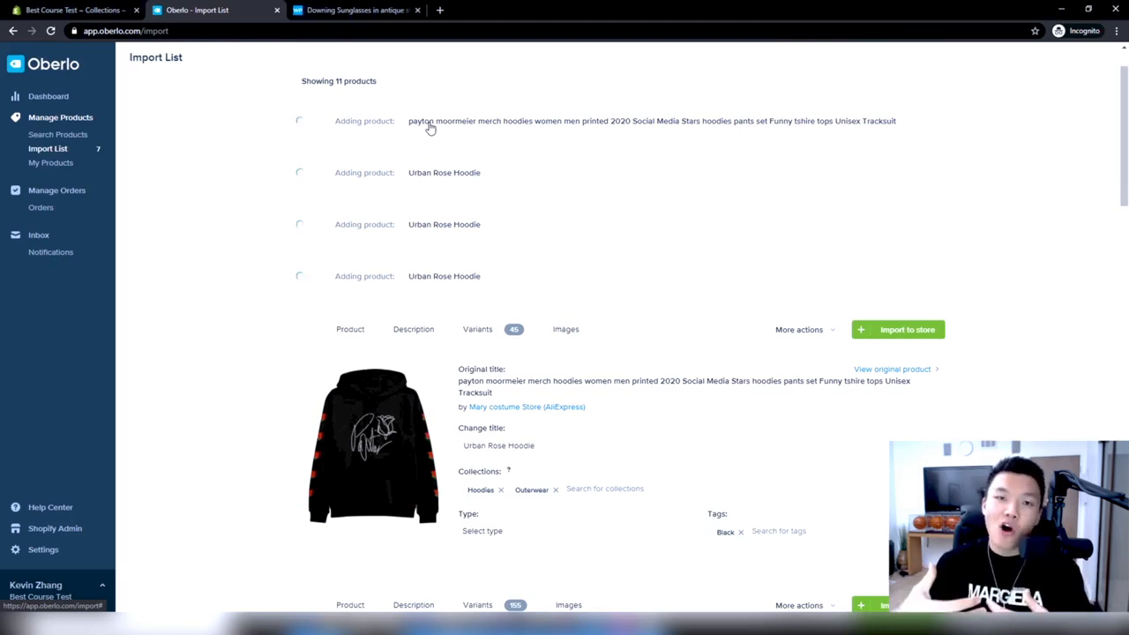
Switch to the Warby Parker page, view the Downing sunglasses in several frame colors including walnut tortoise, and return to the Oberlo import list
{"action": "left_click", "coordinate": [353, 10]}
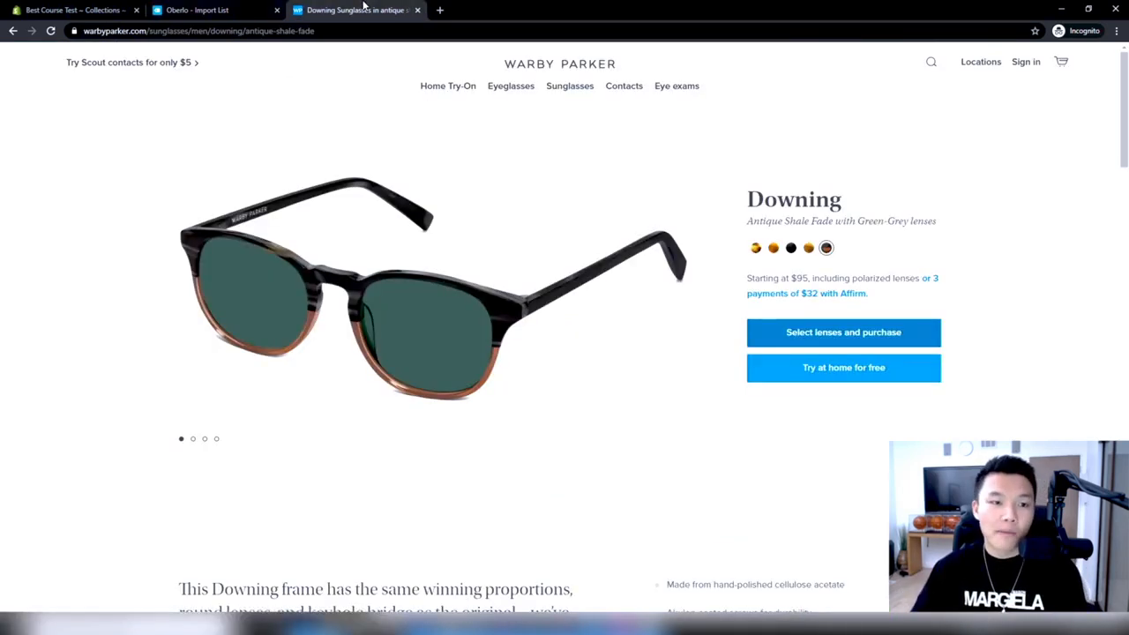
{"action": "left_click", "coordinate": [756, 248]}
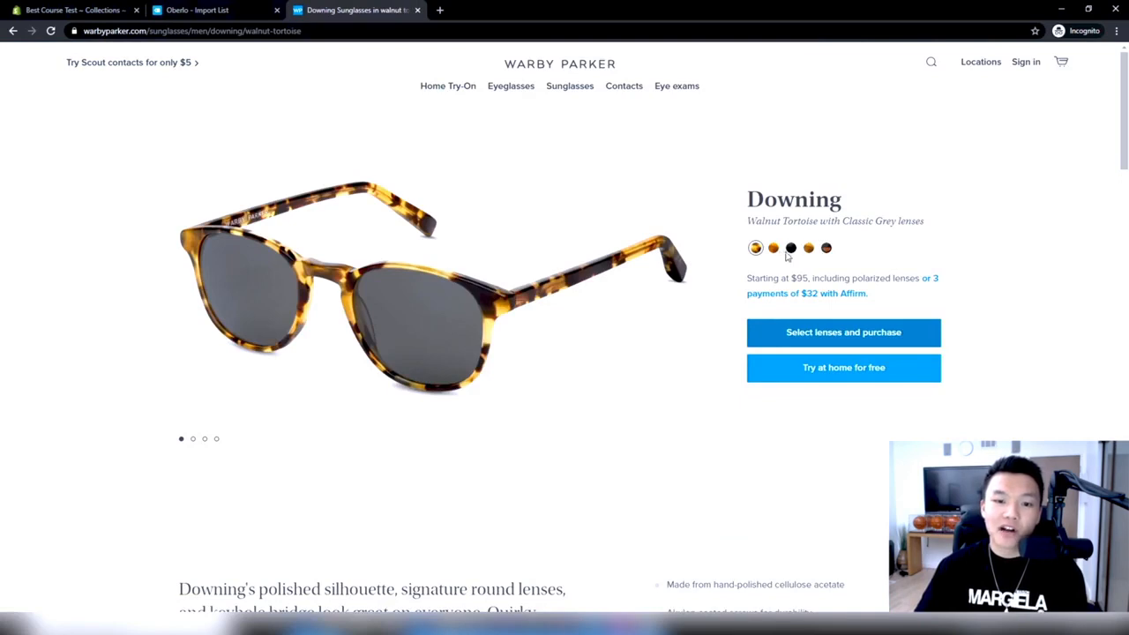
{"action": "left_click", "coordinate": [791, 248]}
{"action": "left_click", "coordinate": [809, 248]}
{"action": "left_click", "coordinate": [202, 8]}
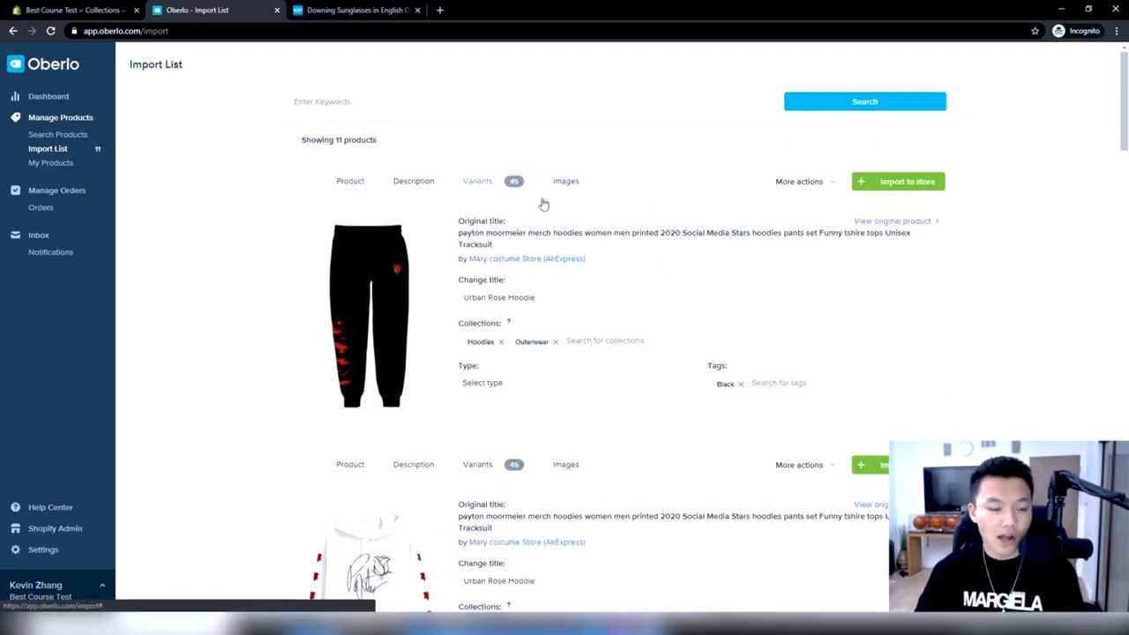
Examine the split-off sweatpants product's details, description and selected variants
{"action": "scroll", "coordinate": [638, 220], "scroll_direction": "down", "scroll_amount": 1}
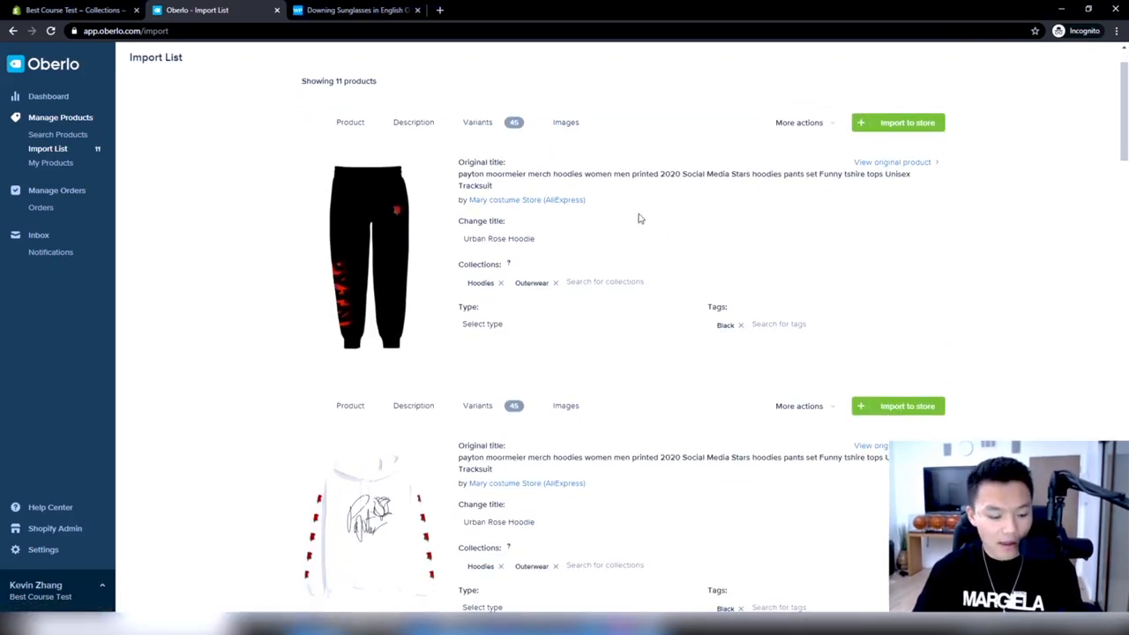
{"action": "scroll", "coordinate": [640, 219], "scroll_direction": "up", "scroll_amount": 1}
{"action": "scroll", "coordinate": [639, 219], "scroll_direction": "down", "scroll_amount": 1}
{"action": "scroll", "coordinate": [639, 218], "scroll_direction": "down", "scroll_amount": 1}
{"action": "scroll", "coordinate": [639, 219], "scroll_direction": "up", "scroll_amount": 2}
{"action": "left_click", "coordinate": [411, 182]}
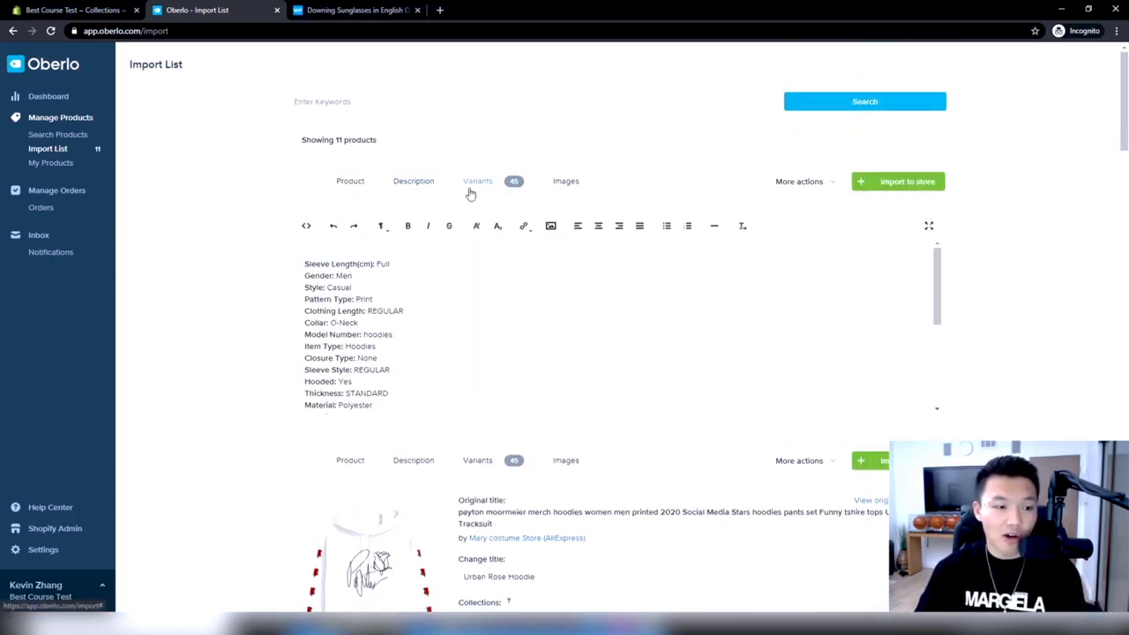
{"action": "left_click", "coordinate": [472, 187]}
{"action": "scroll", "coordinate": [511, 319], "scroll_direction": "down", "scroll_amount": 8}
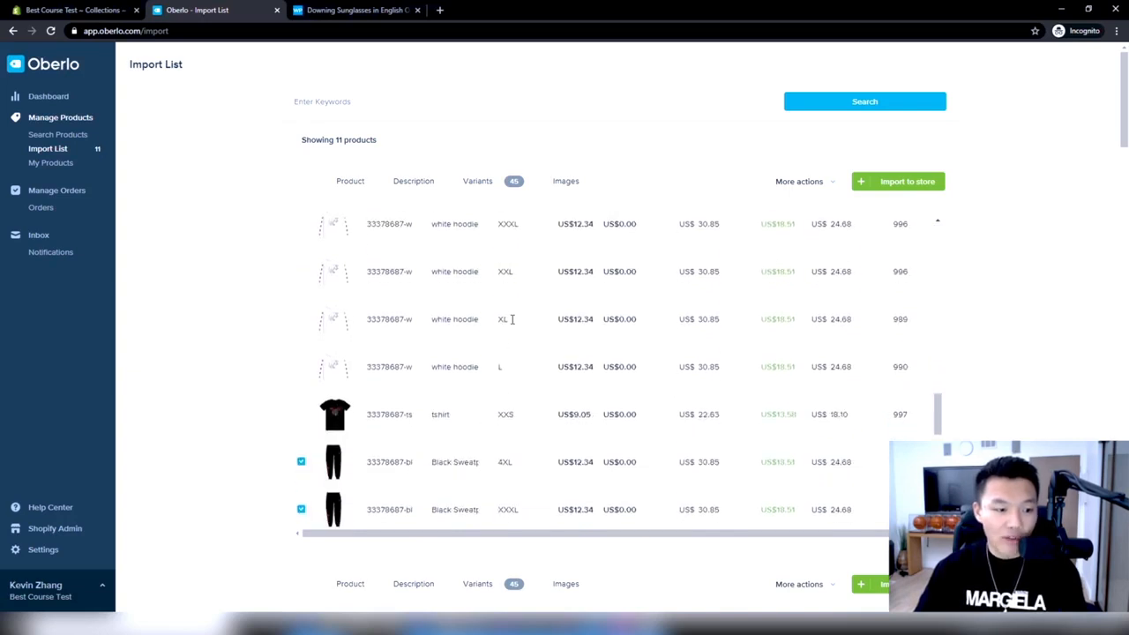
{"action": "scroll", "coordinate": [511, 322], "scroll_direction": "down", "scroll_amount": 3}
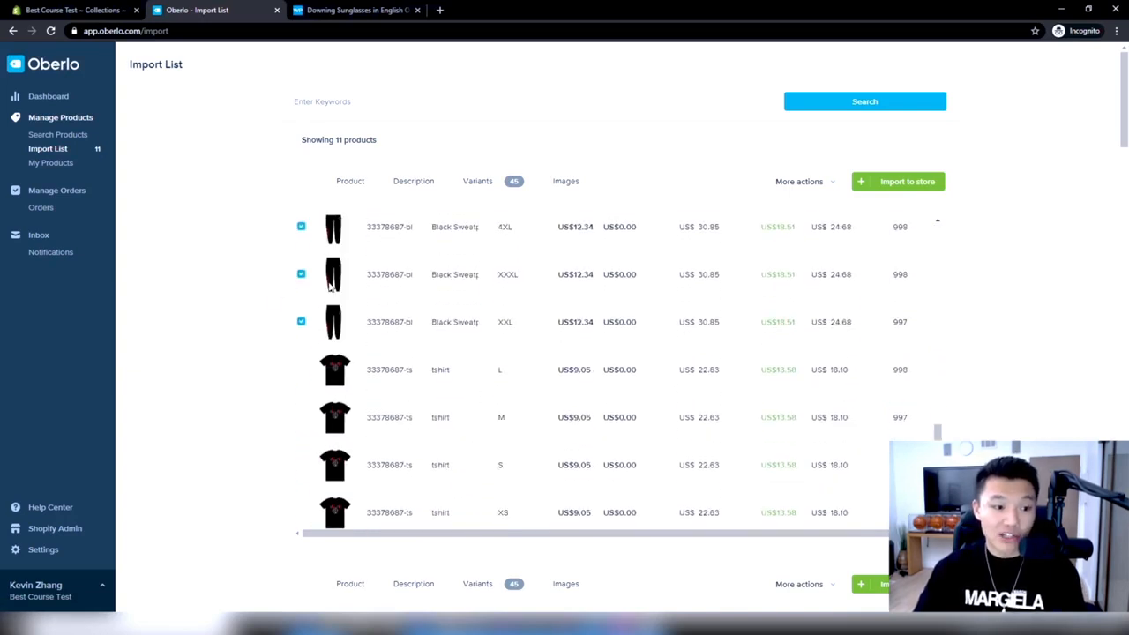
Include the black waistband and black fabric close-ups in the sweatpants product's images
{"action": "left_click", "coordinate": [566, 183]}
{"action": "scroll", "coordinate": [491, 310], "scroll_direction": "down", "scroll_amount": 5}
{"action": "scroll", "coordinate": [489, 327], "scroll_direction": "up", "scroll_amount": 5}
{"action": "scroll", "coordinate": [448, 301], "scroll_direction": "down", "scroll_amount": 5}
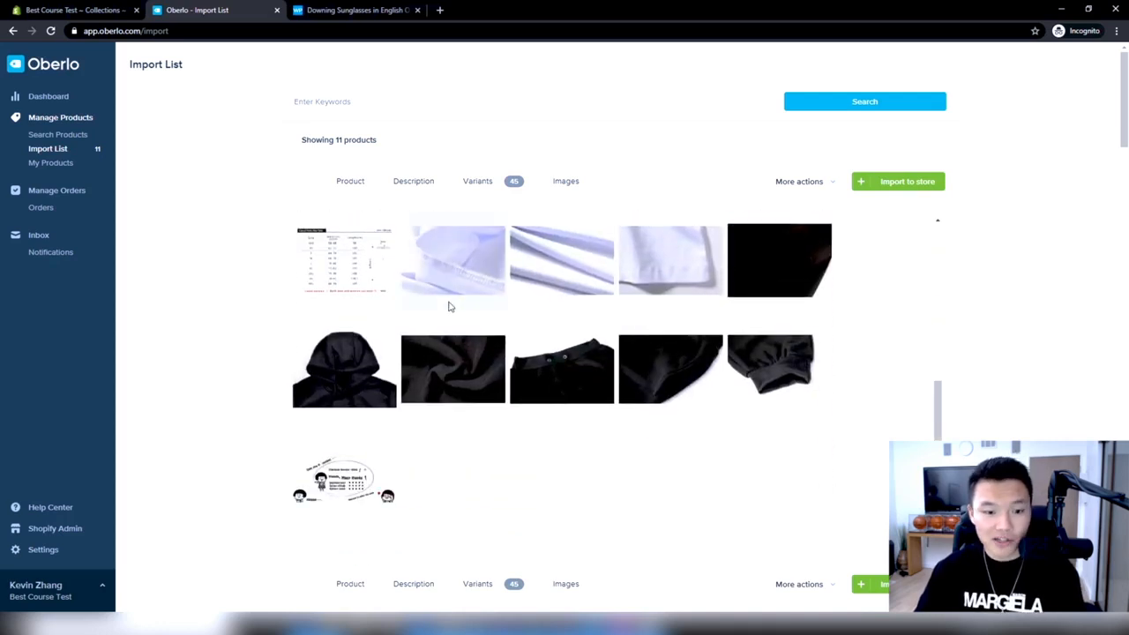
{"action": "scroll", "coordinate": [710, 497], "scroll_direction": "up", "scroll_amount": 1}
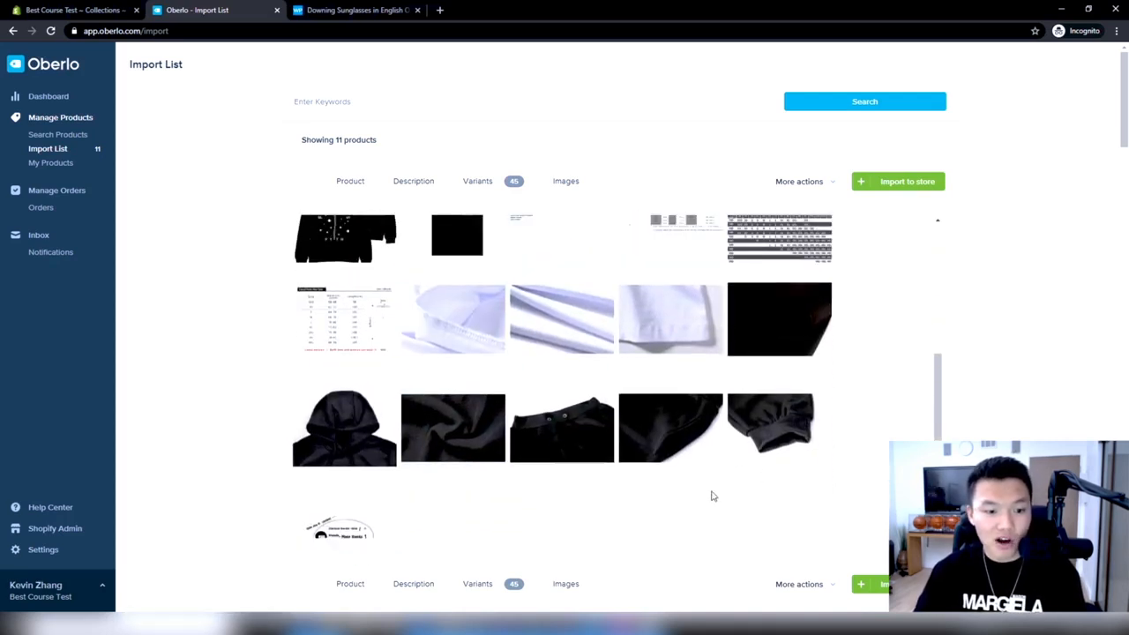
{"action": "left_click", "coordinate": [573, 435]}
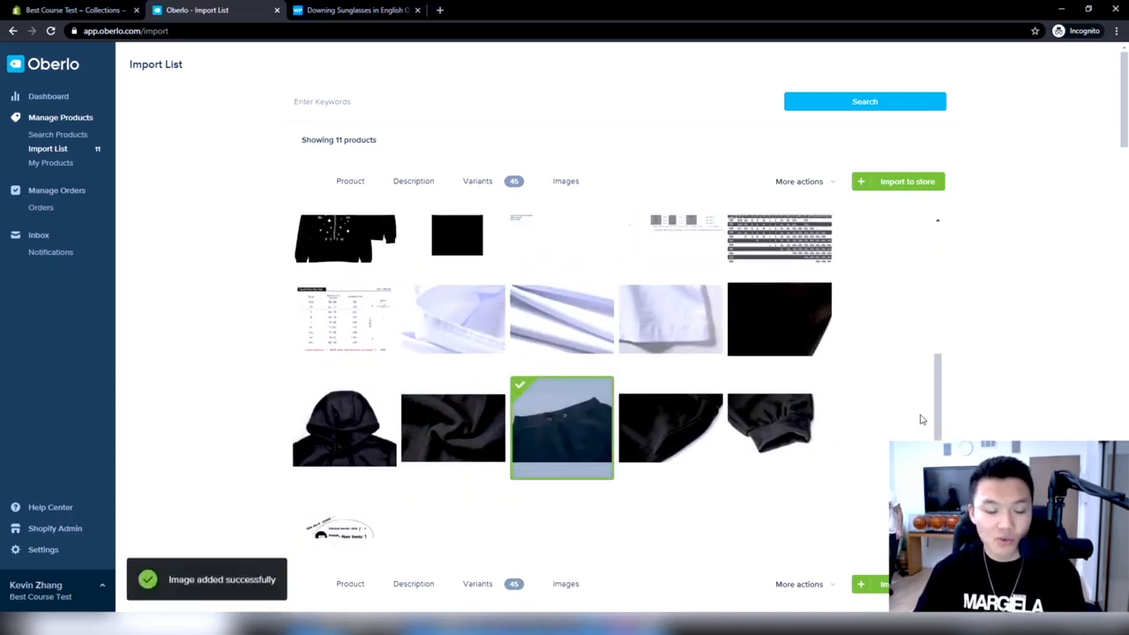
{"action": "left_click", "coordinate": [463, 415]}
{"action": "scroll", "coordinate": [634, 436], "scroll_direction": "up", "scroll_amount": 3}
{"action": "scroll", "coordinate": [634, 444], "scroll_direction": "down", "scroll_amount": 2}
{"action": "scroll", "coordinate": [634, 397], "scroll_direction": "up", "scroll_amount": 2}
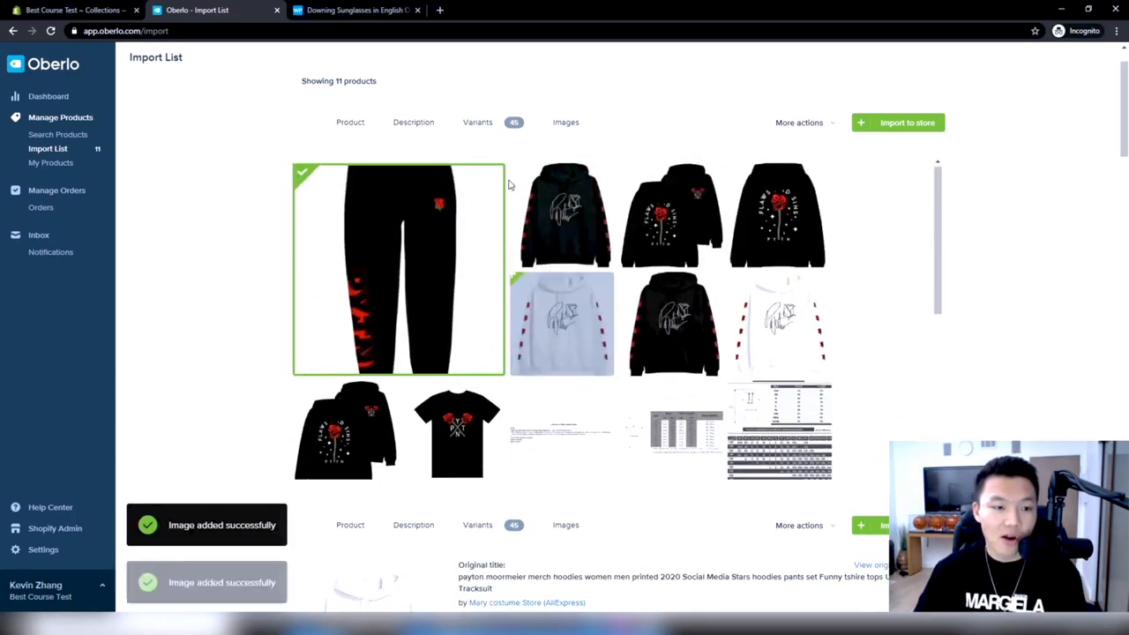
Set the price of the XS and XXS black sweatpants variants to US$29.99
{"action": "left_click", "coordinate": [481, 123]}
{"action": "scroll", "coordinate": [652, 335], "scroll_direction": "down", "scroll_amount": 10}
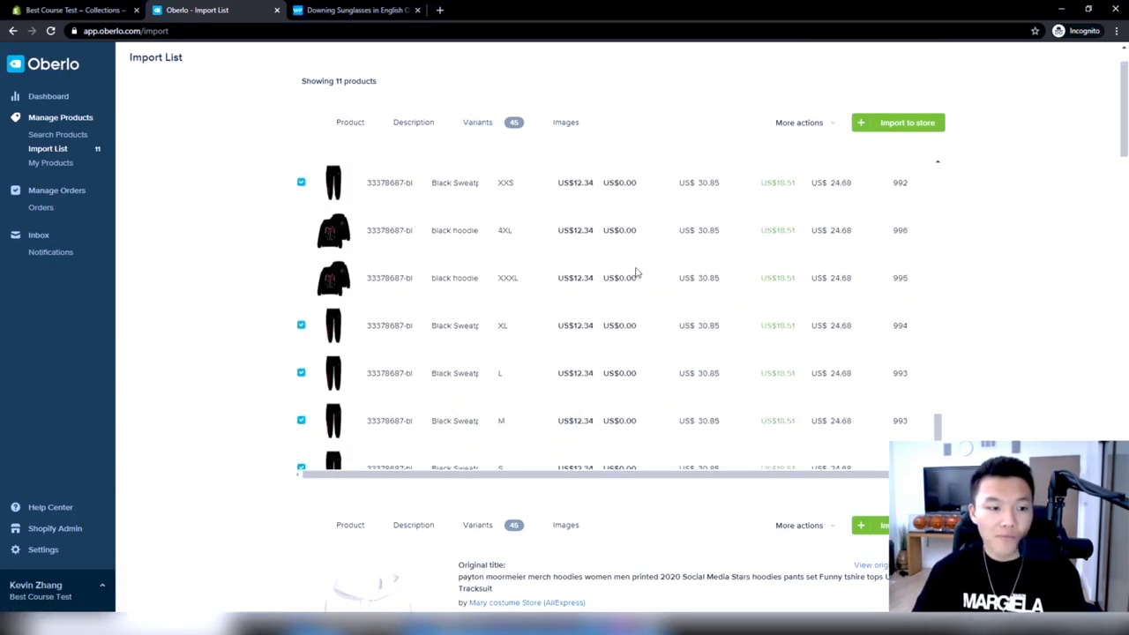
{"action": "scroll", "coordinate": [351, 324], "scroll_direction": "down", "scroll_amount": 5}
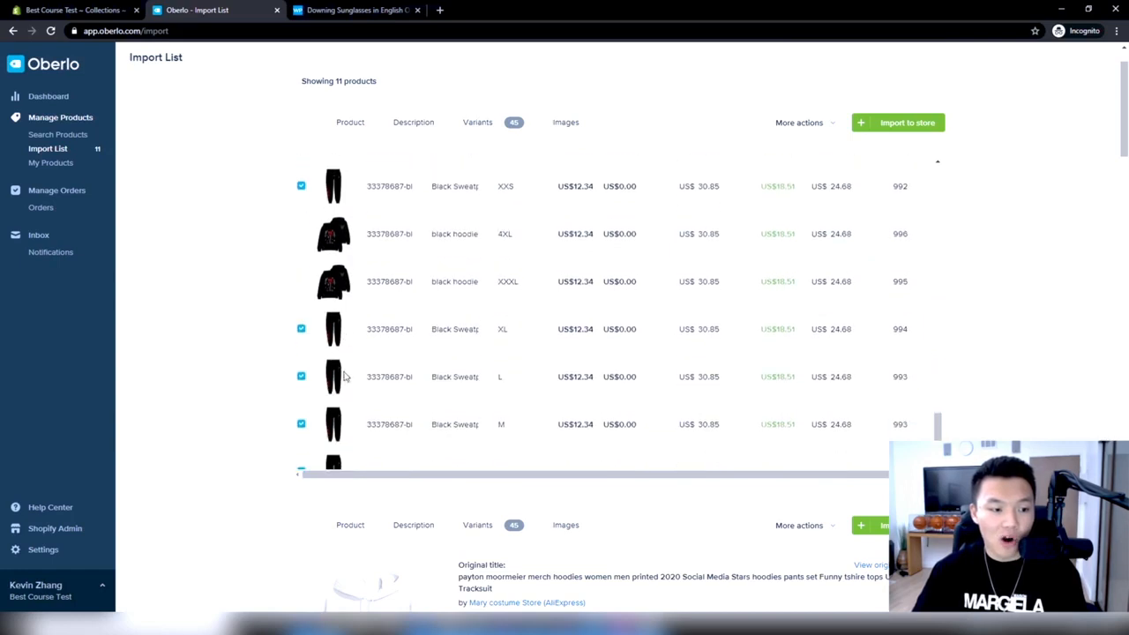
{"action": "scroll", "coordinate": [629, 361], "scroll_direction": "up", "scroll_amount": 3}
{"action": "scroll", "coordinate": [642, 360], "scroll_direction": "down", "scroll_amount": 1}
{"action": "scroll", "coordinate": [713, 388], "scroll_direction": "down", "scroll_amount": 2}
{"action": "scroll", "coordinate": [703, 308], "scroll_direction": "up", "scroll_amount": 1}
{"action": "left_click", "coordinate": [708, 277]}
{"action": "type", "text": "29.99"}
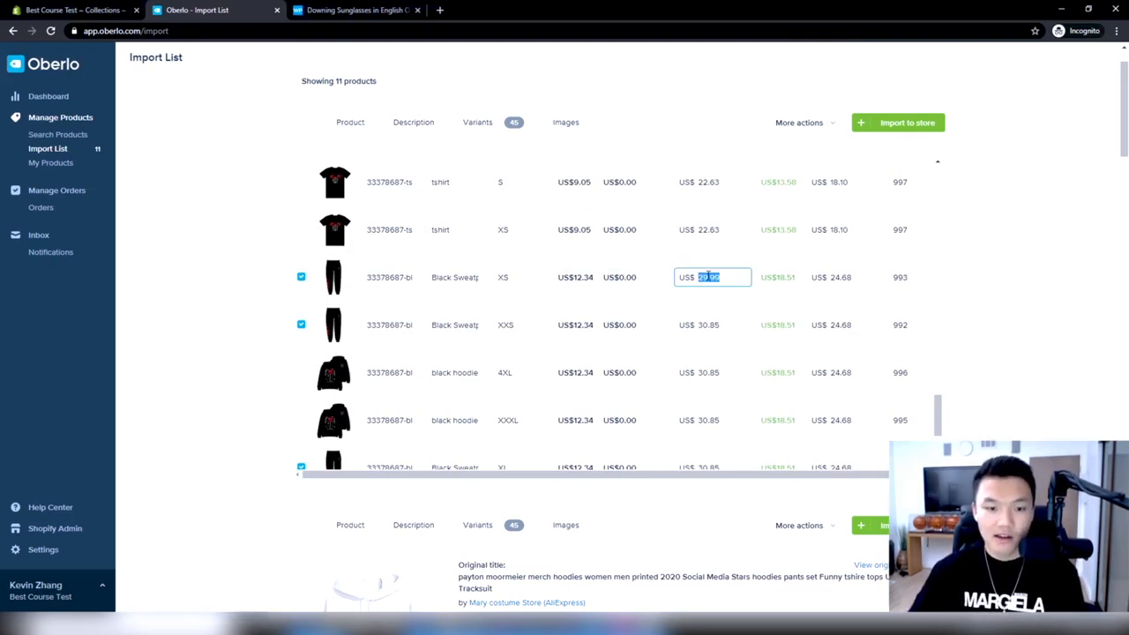
{"action": "double_click", "coordinate": [720, 325]}
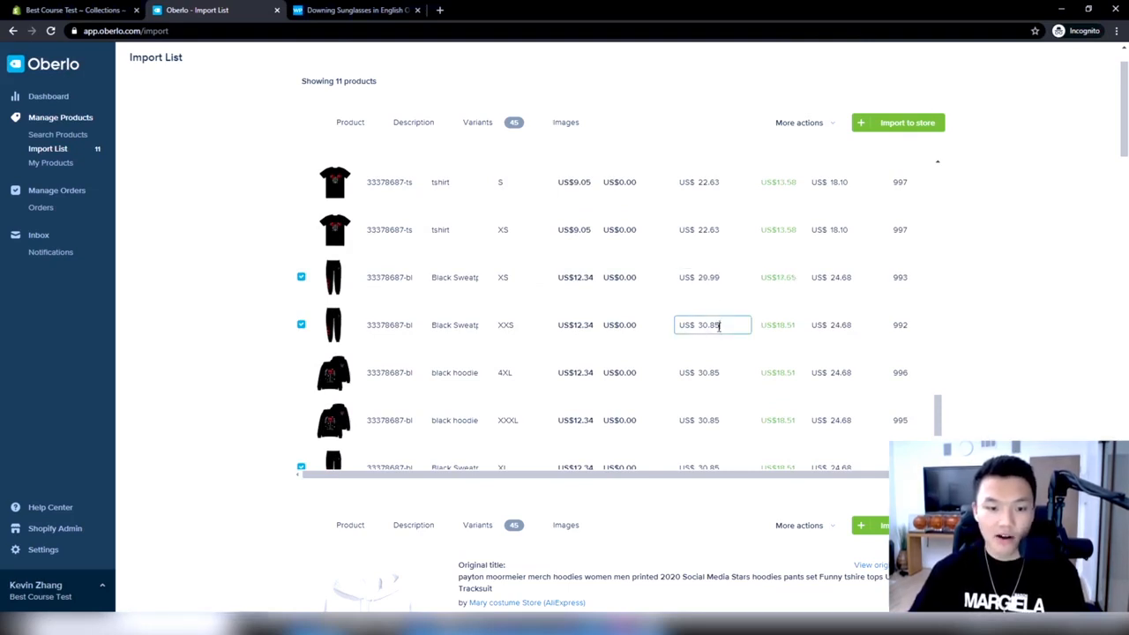
{"action": "type", "text": "29.99"}
Set the price of the XL, L, M and S black sweatpants variants to US$29.99
{"action": "scroll", "coordinate": [719, 326], "scroll_direction": "down", "scroll_amount": 2}
{"action": "left_click", "coordinate": [718, 350]}
{"action": "double_click", "coordinate": [718, 350]}
{"action": "type", "text": "29.99"}
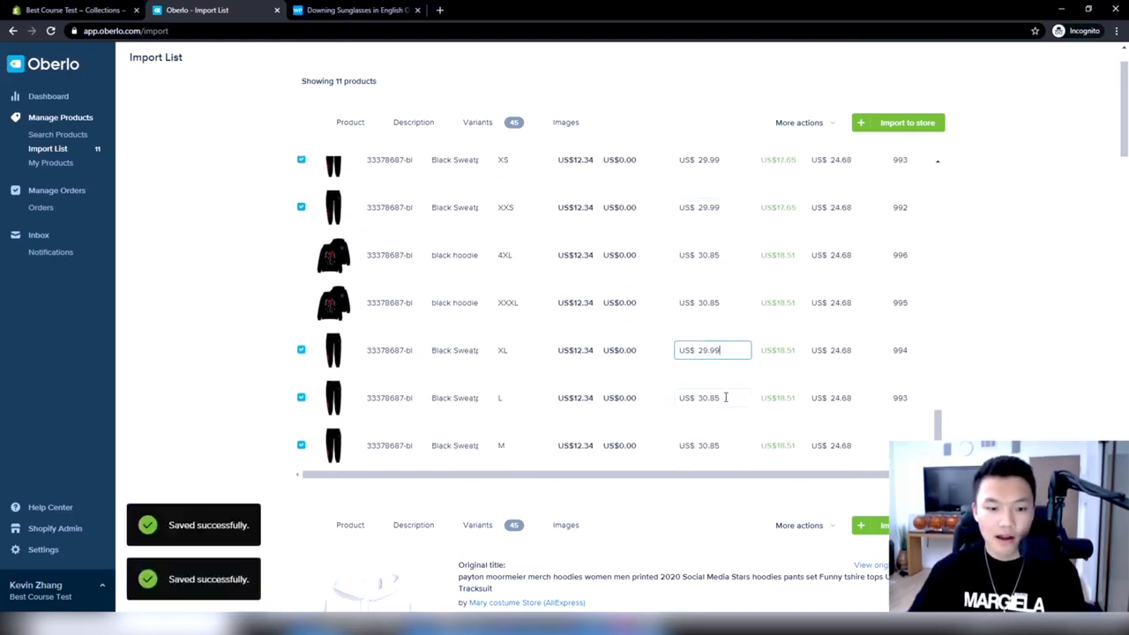
{"action": "double_click", "coordinate": [721, 398]}
{"action": "type", "text": "29.99"}
{"action": "double_click", "coordinate": [723, 446]}
{"action": "type", "text": "29.99"}
{"action": "scroll", "coordinate": [729, 348], "scroll_direction": "down", "scroll_amount": 1}
{"action": "double_click", "coordinate": [719, 434]}
{"action": "type", "text": "29.99"}
Set the compared-at price of the XS and XXS black sweatpants variants to US$99.99
{"action": "scroll", "coordinate": [803, 403], "scroll_direction": "up", "scroll_amount": 4}
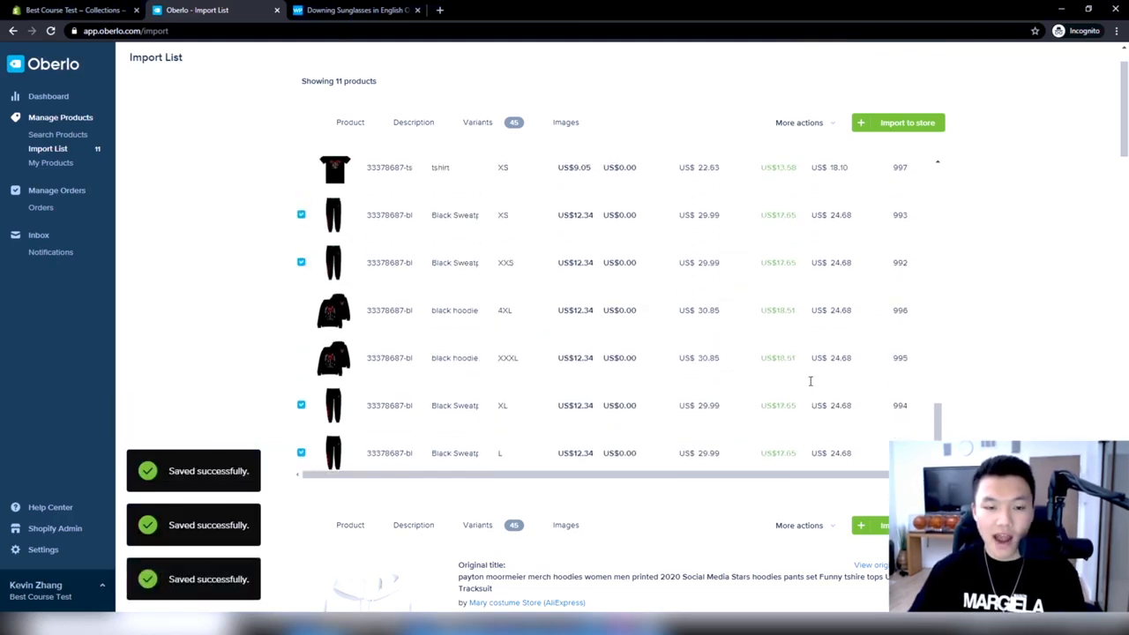
{"action": "double_click", "coordinate": [841, 278]}
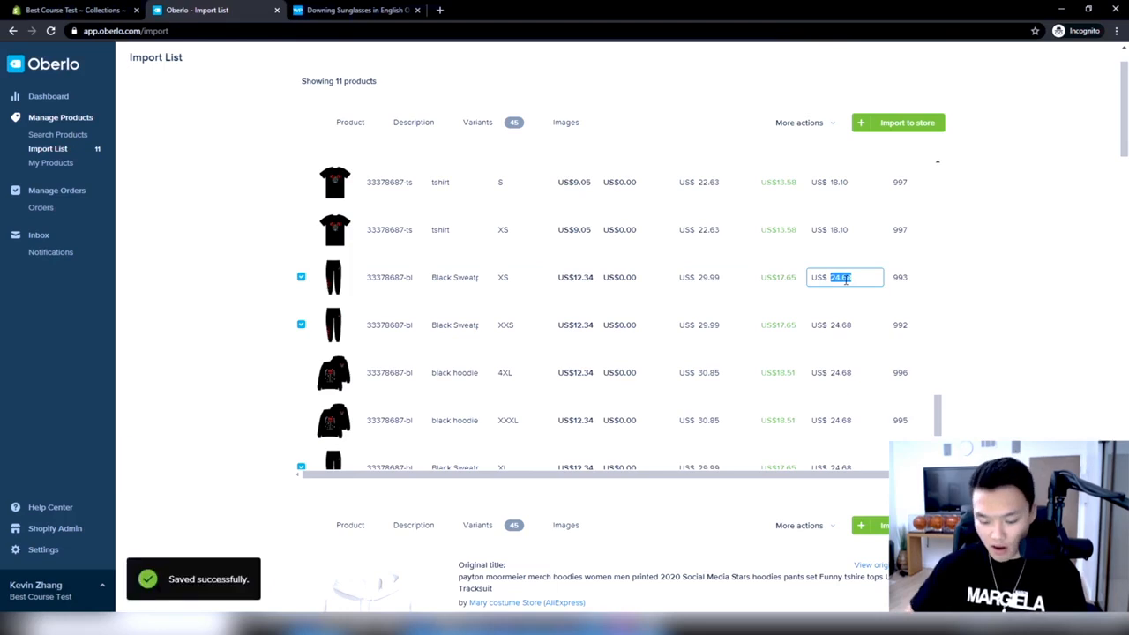
{"action": "type", "text": "99.99"}
{"action": "double_click", "coordinate": [844, 278]}
{"action": "key", "text": "ctrl+c"}
{"action": "double_click", "coordinate": [851, 324]}
{"action": "key", "text": "ctrl+v"}
Set the compared-at price of the XL and L black sweatpants variants to US$99.99
{"action": "scroll", "coordinate": [847, 383], "scroll_direction": "down", "scroll_amount": 3}
{"action": "left_click", "coordinate": [832, 353]}
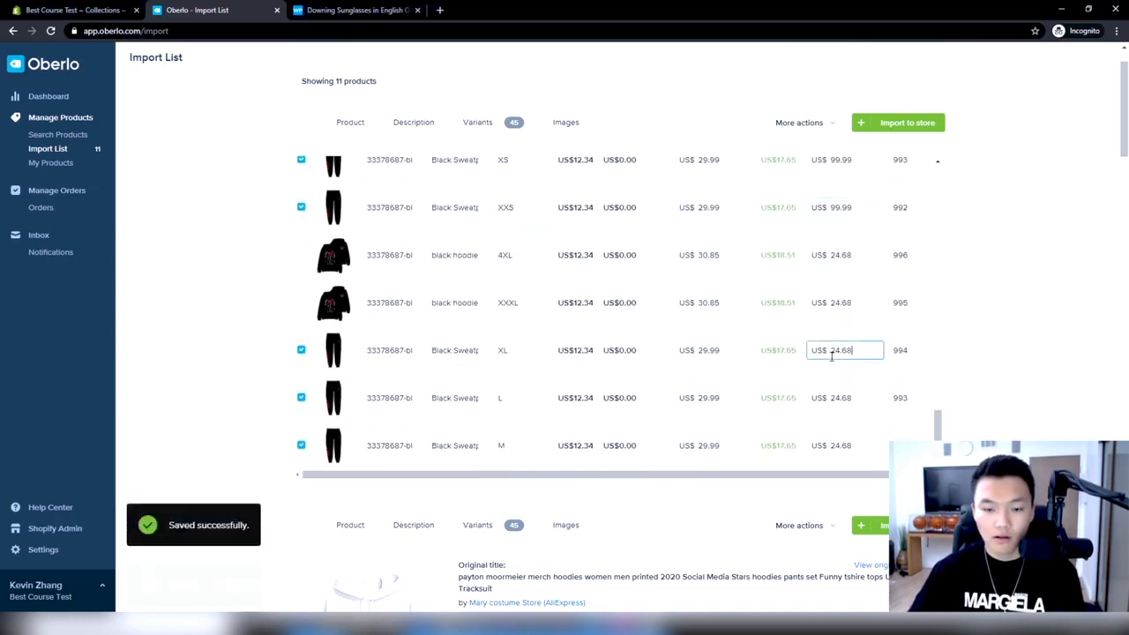
{"action": "double_click", "coordinate": [833, 352]}
{"action": "key", "text": "ctrl+v"}
{"action": "left_click", "coordinate": [843, 395]}
{"action": "double_click", "coordinate": [851, 394]}
{"action": "double_click", "coordinate": [857, 396]}
{"action": "left_click", "coordinate": [857, 396]}
{"action": "key", "text": "ctrl+v"}
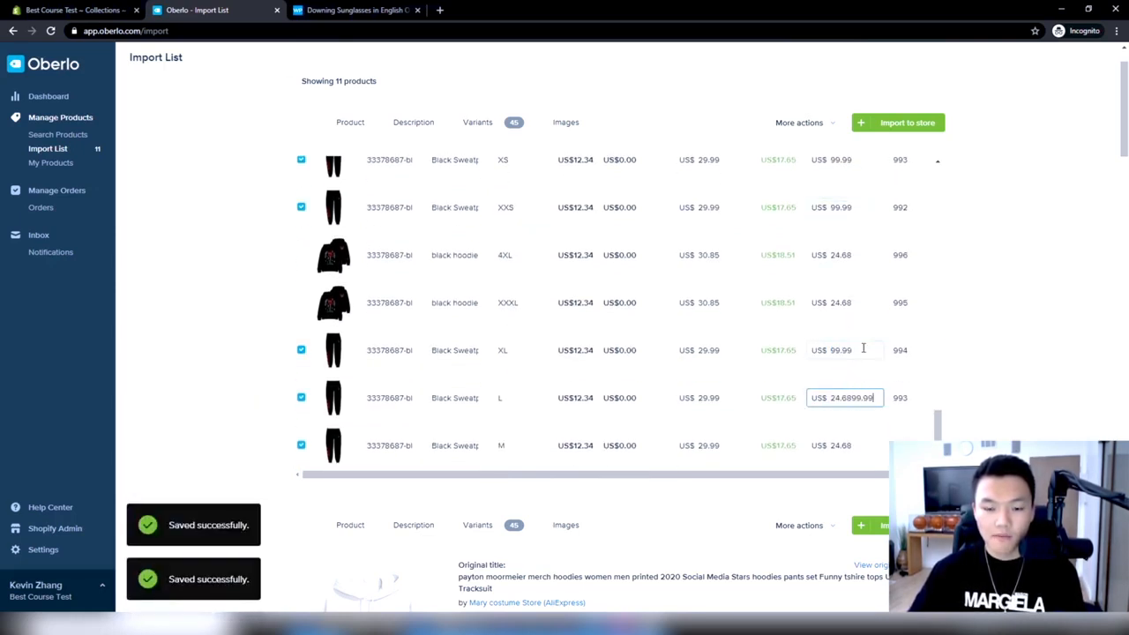
{"action": "scroll", "coordinate": [851, 355], "scroll_direction": "down", "scroll_amount": 1}
{"action": "double_click", "coordinate": [849, 346]}
{"action": "left_click", "coordinate": [847, 339]}
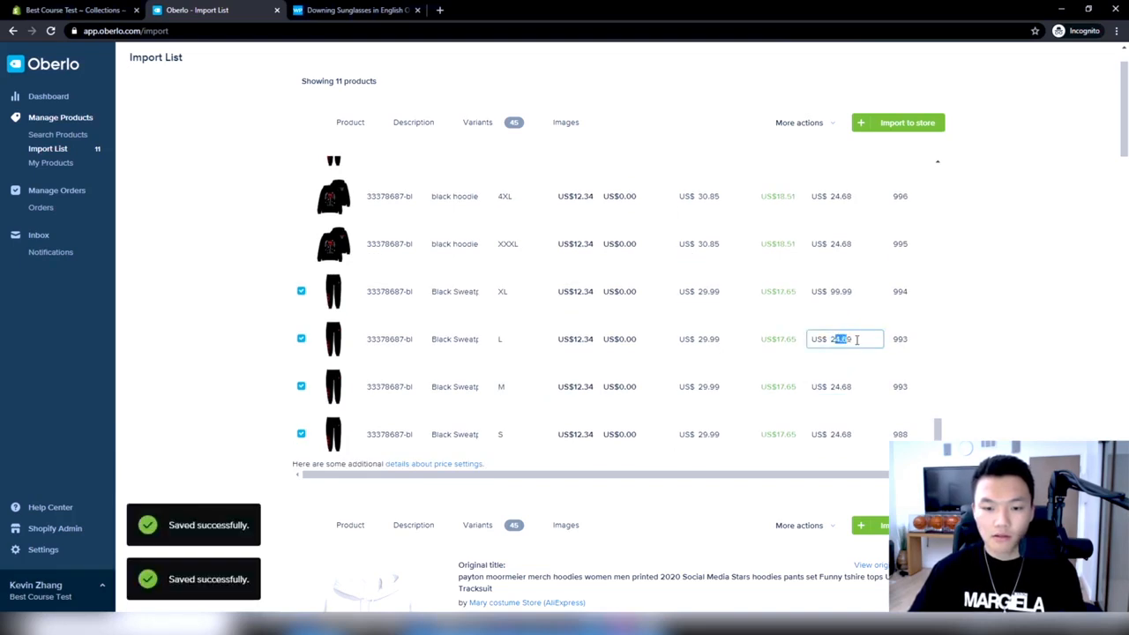
Set the compared-at price of the M and S black sweatpants variants to US$99.99
{"action": "double_click", "coordinate": [848, 386]}
{"action": "left_click", "coordinate": [848, 386]}
{"action": "key", "text": "ctrl+v"}
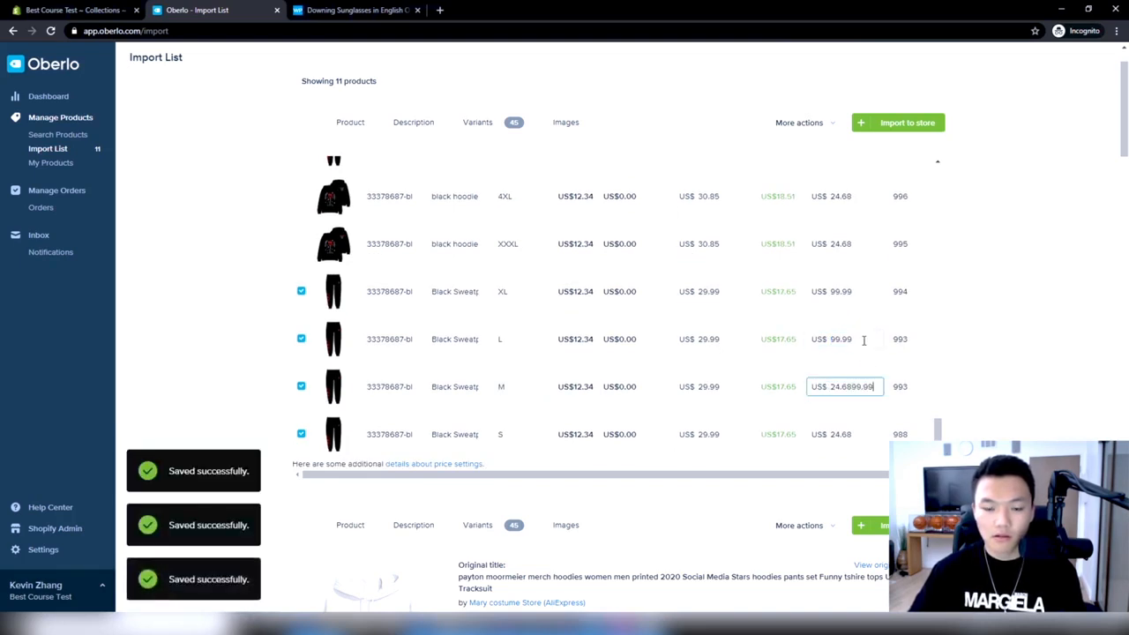
{"action": "double_click", "coordinate": [844, 385]}
{"action": "key", "text": "ctrl+v"}
{"action": "scroll", "coordinate": [845, 401], "scroll_direction": "down", "scroll_amount": 1}
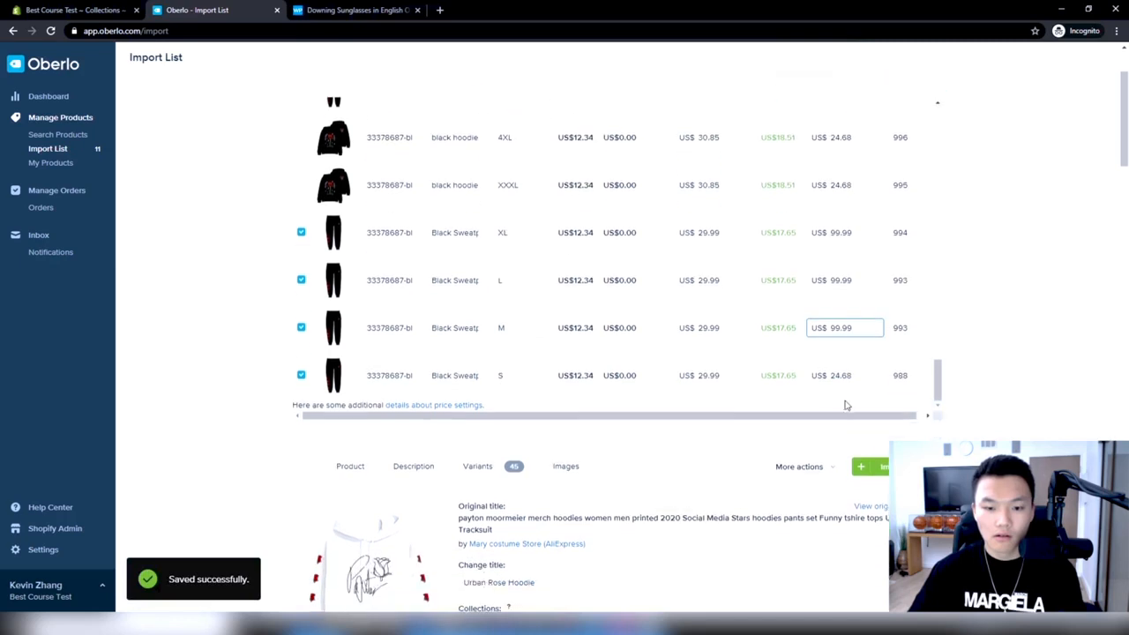
{"action": "left_click", "coordinate": [849, 376]}
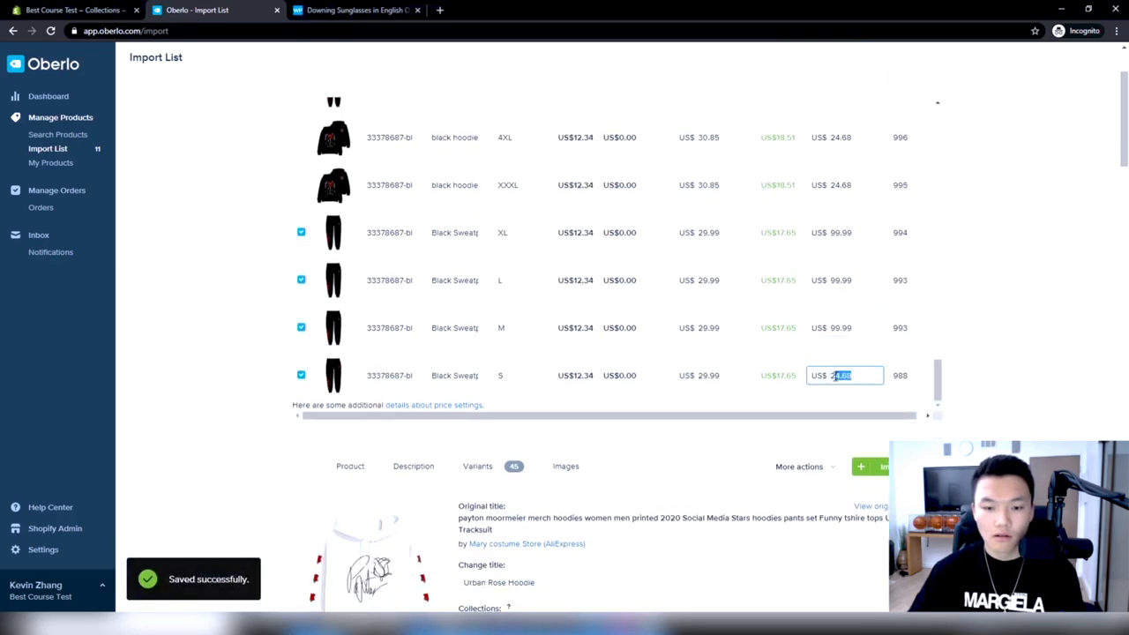
{"action": "left_click", "coordinate": [985, 369]}
{"action": "scroll", "coordinate": [776, 270], "scroll_direction": "up", "scroll_amount": 10}
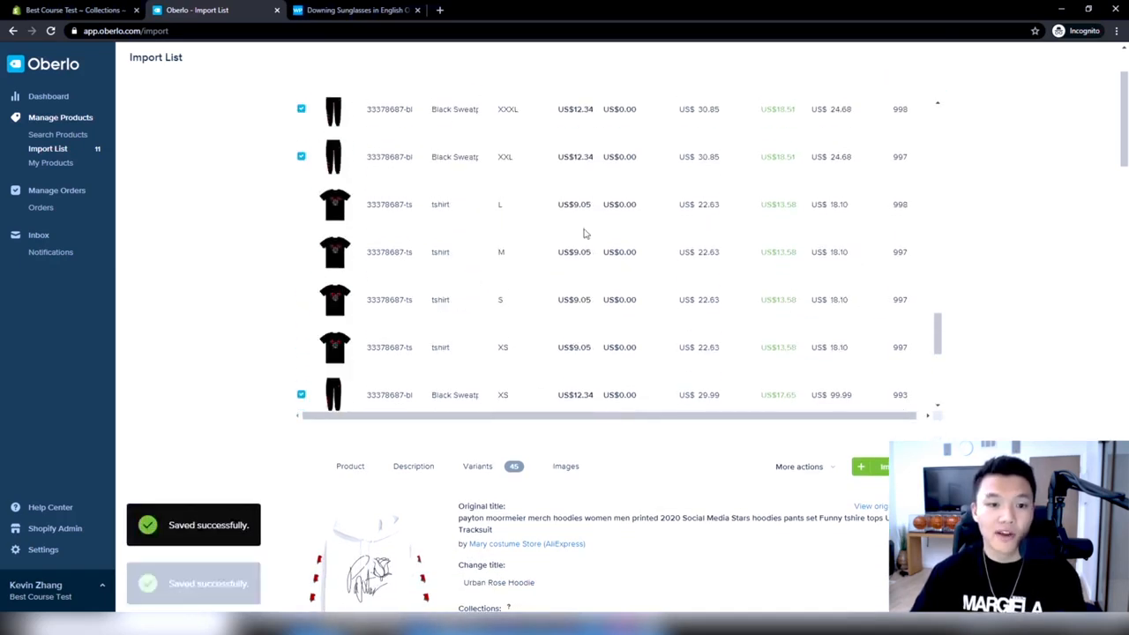
Check the black sweatpants product's images, variants and description, and change its title to "Urban Rose Jogger"
{"action": "left_click", "coordinate": [565, 181]}
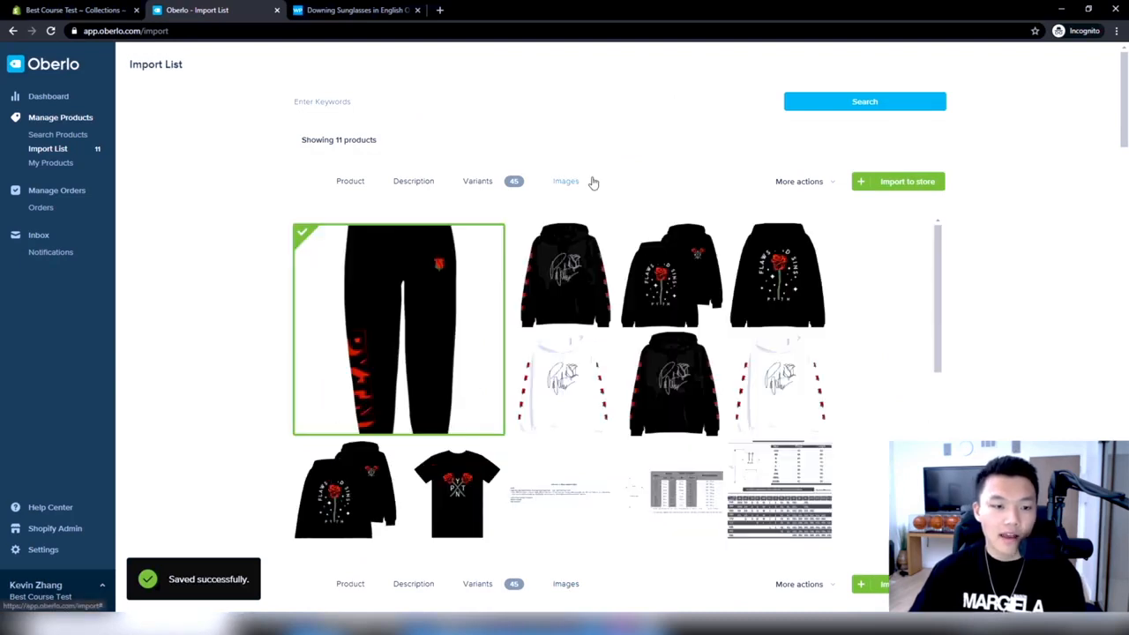
{"action": "scroll", "coordinate": [449, 309], "scroll_direction": "down", "scroll_amount": 3}
{"action": "left_click", "coordinate": [464, 182]}
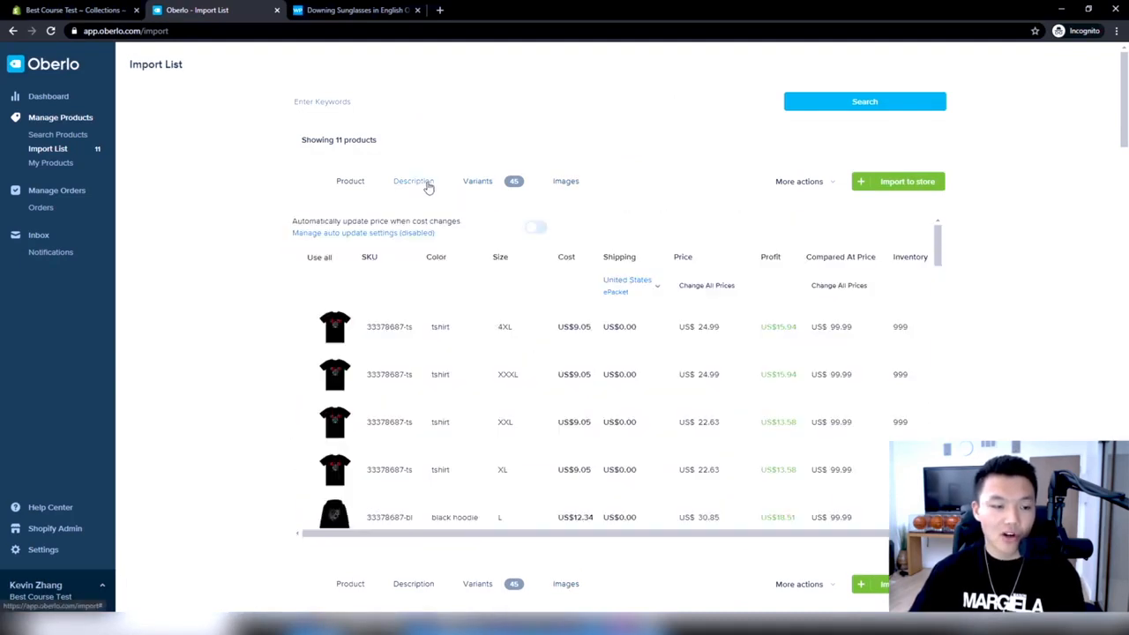
{"action": "left_click", "coordinate": [413, 182]}
{"action": "scroll", "coordinate": [463, 302], "scroll_direction": "up", "scroll_amount": 5}
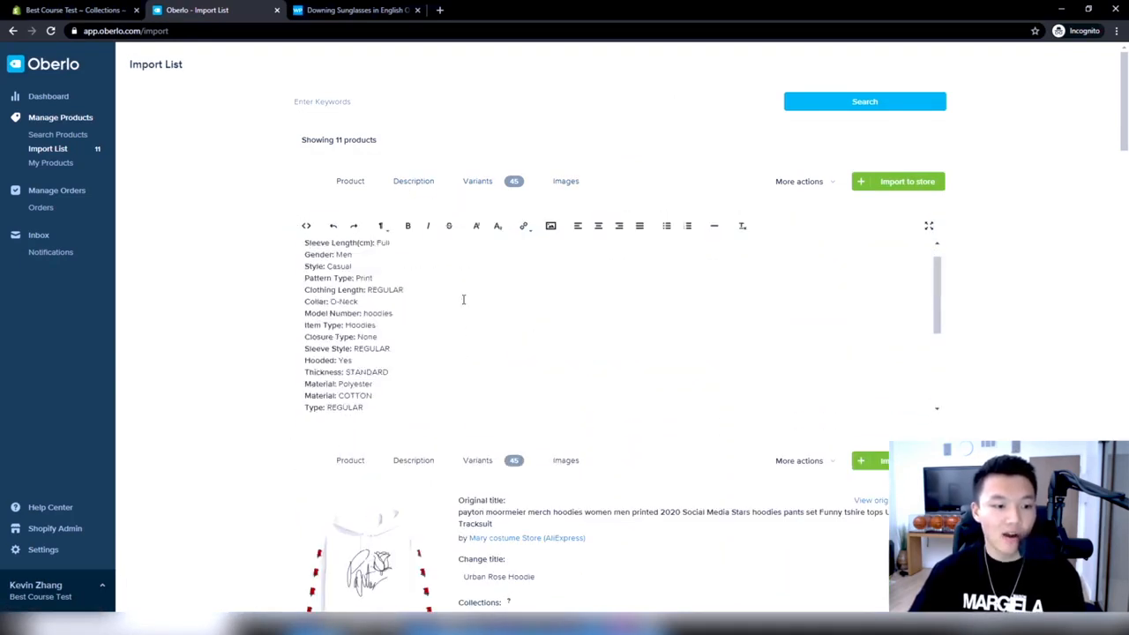
{"action": "left_click", "coordinate": [356, 190]}
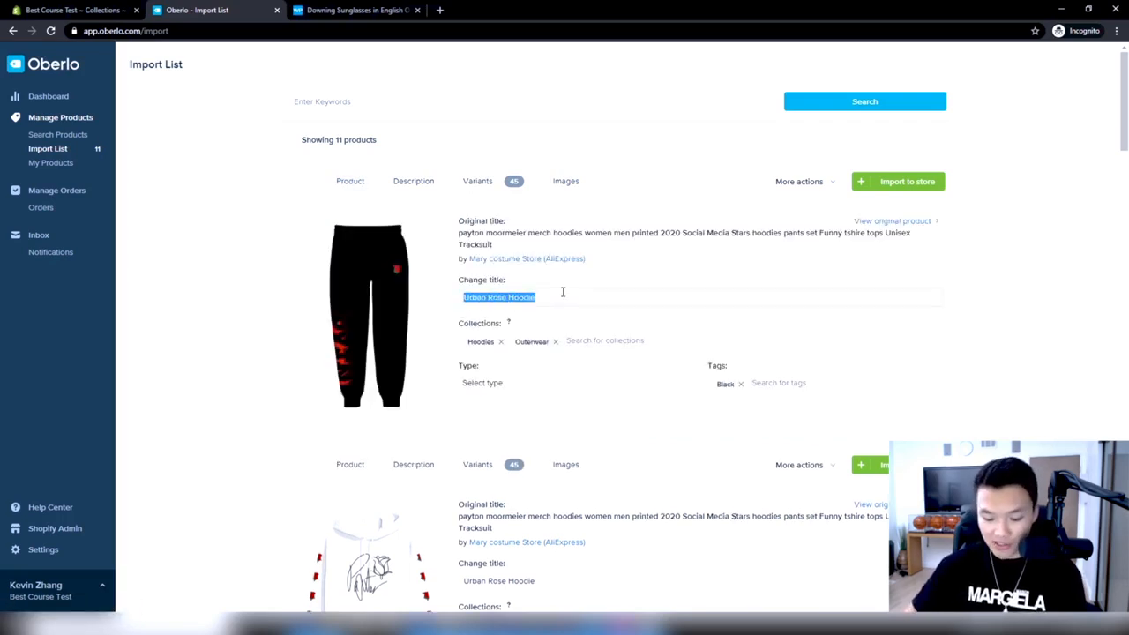
{"action": "type", "text": "U"}
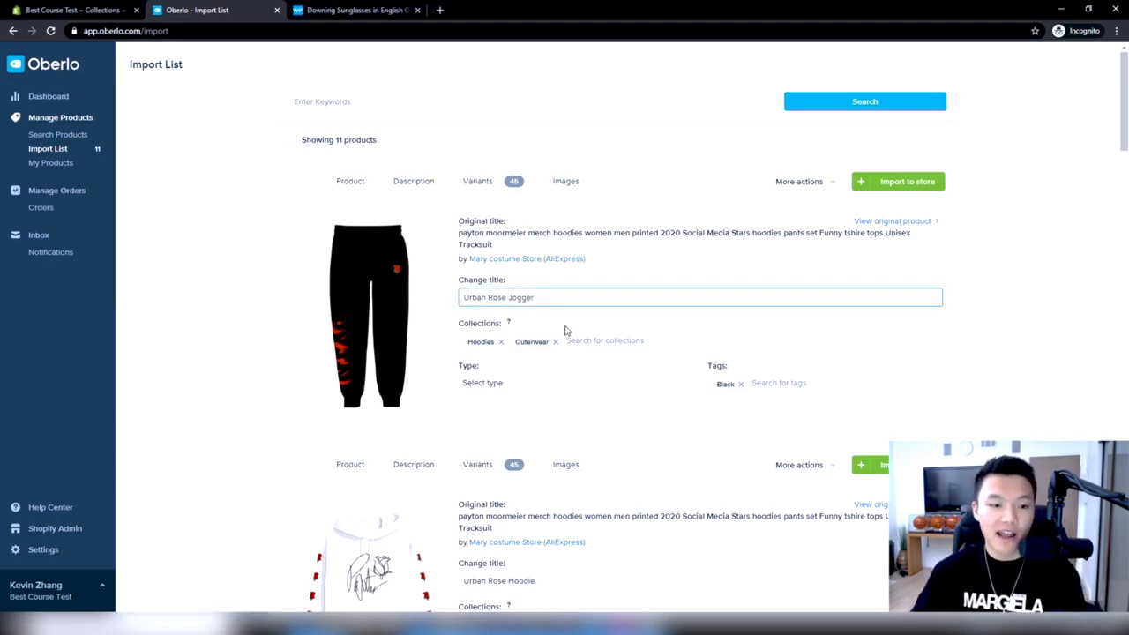
Replace the Urban Rose Jogger's Hoodies and Outerwear collections with Bottoms and Joggers
{"action": "left_click", "coordinate": [500, 341]}
{"action": "left_click", "coordinate": [503, 342]}
{"action": "left_click", "coordinate": [509, 342]}
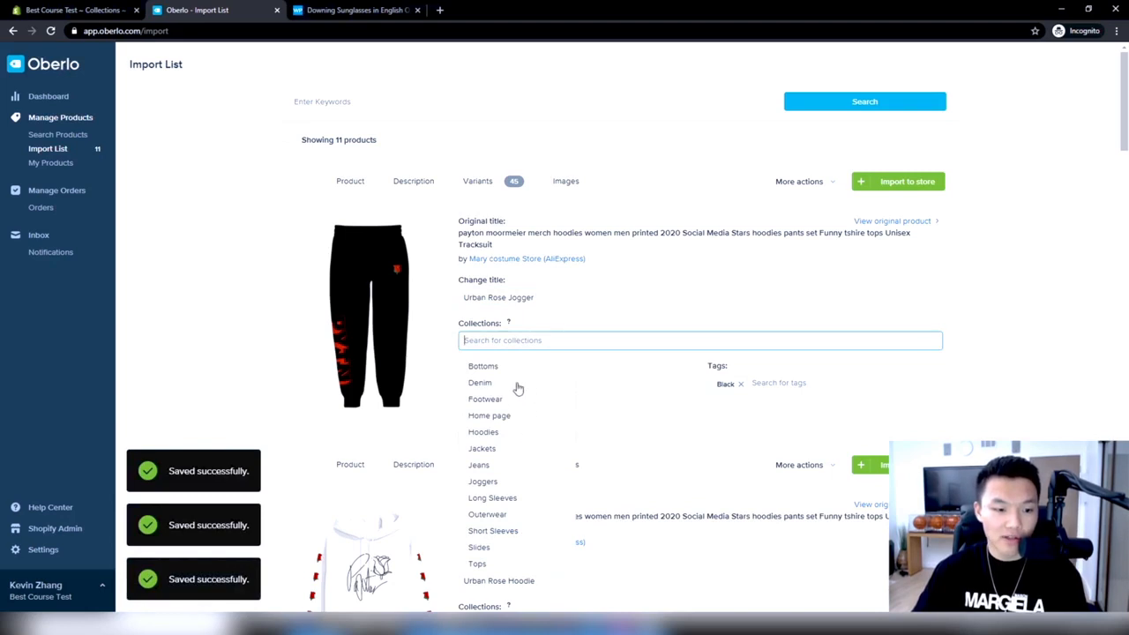
{"action": "left_click", "coordinate": [521, 366]}
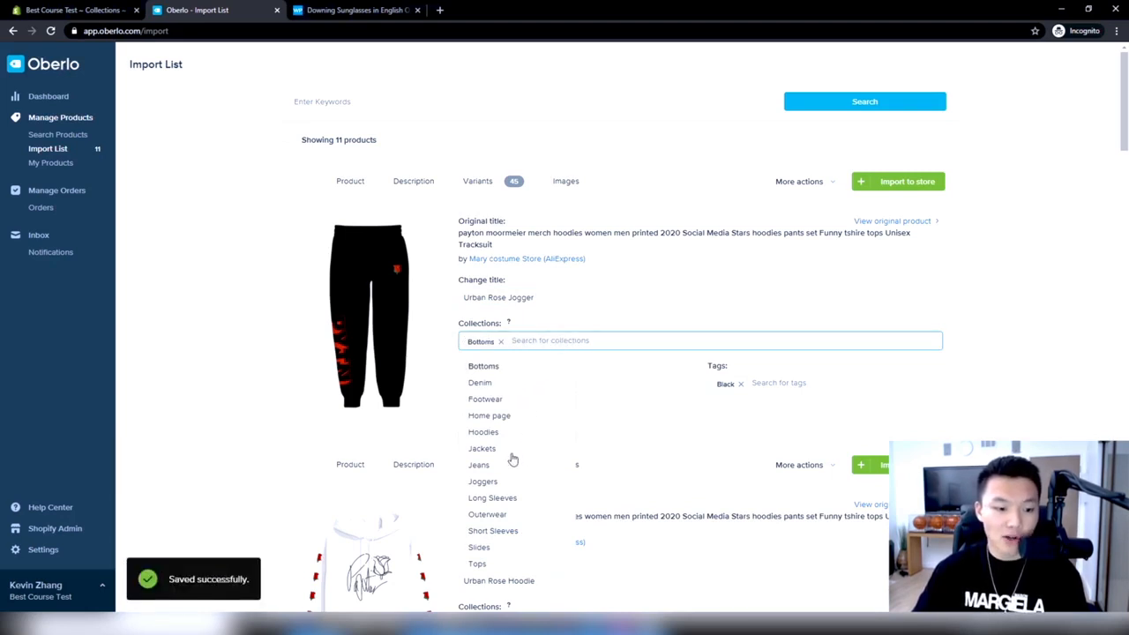
{"action": "left_click", "coordinate": [506, 482]}
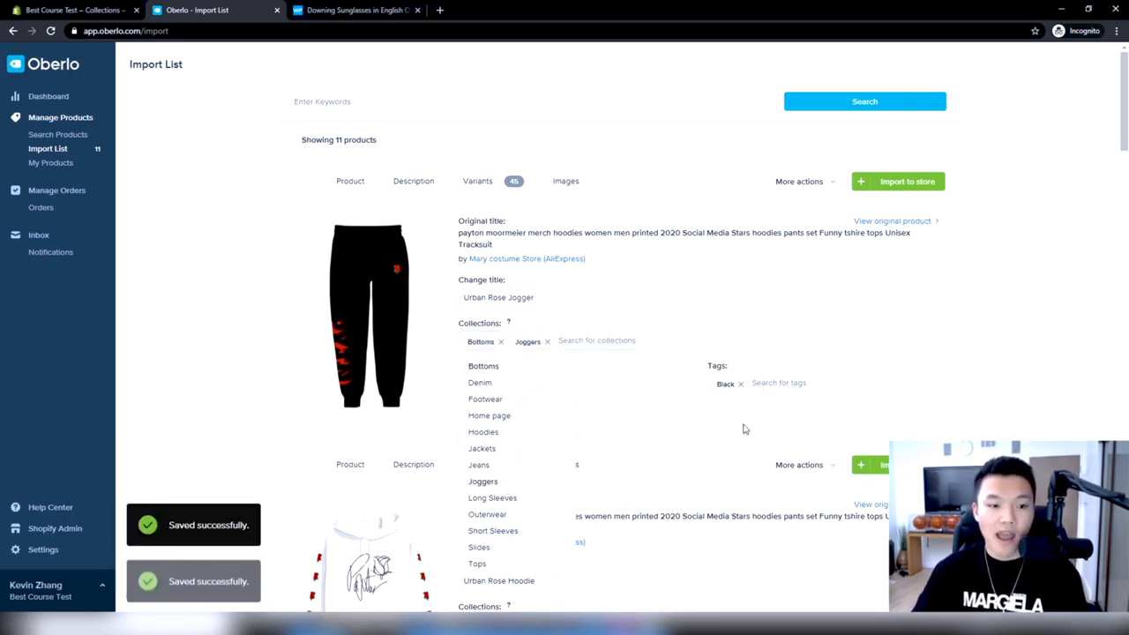
{"action": "left_click", "coordinate": [736, 394]}
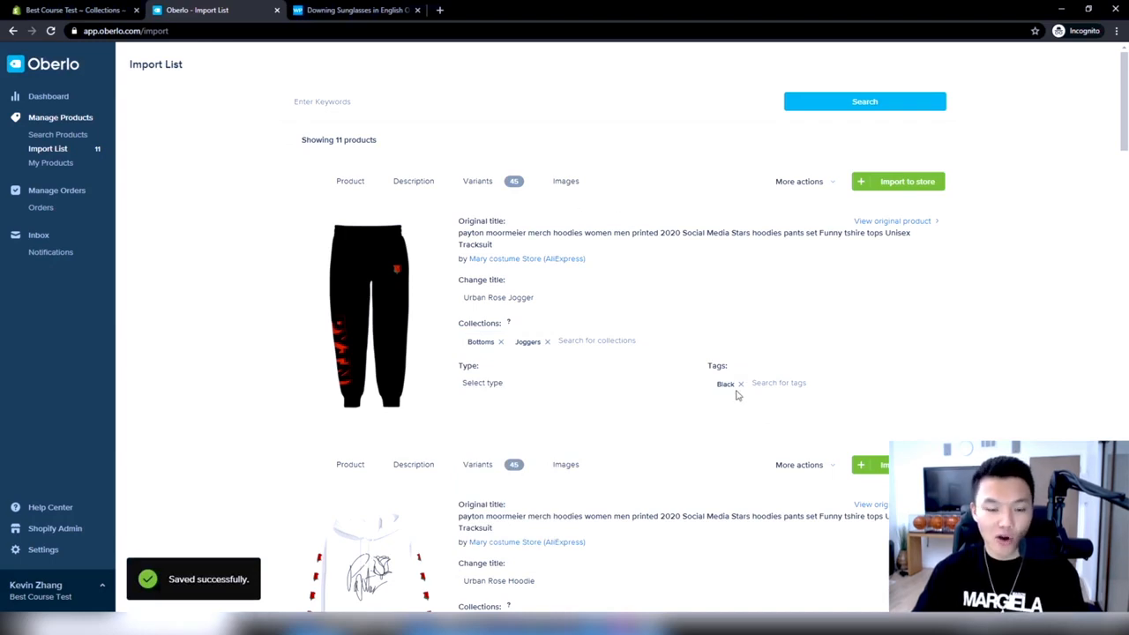
Import the Urban Rose Jogger to the store and open the imported product for editing in Shopify
{"action": "left_click", "coordinate": [919, 190]}
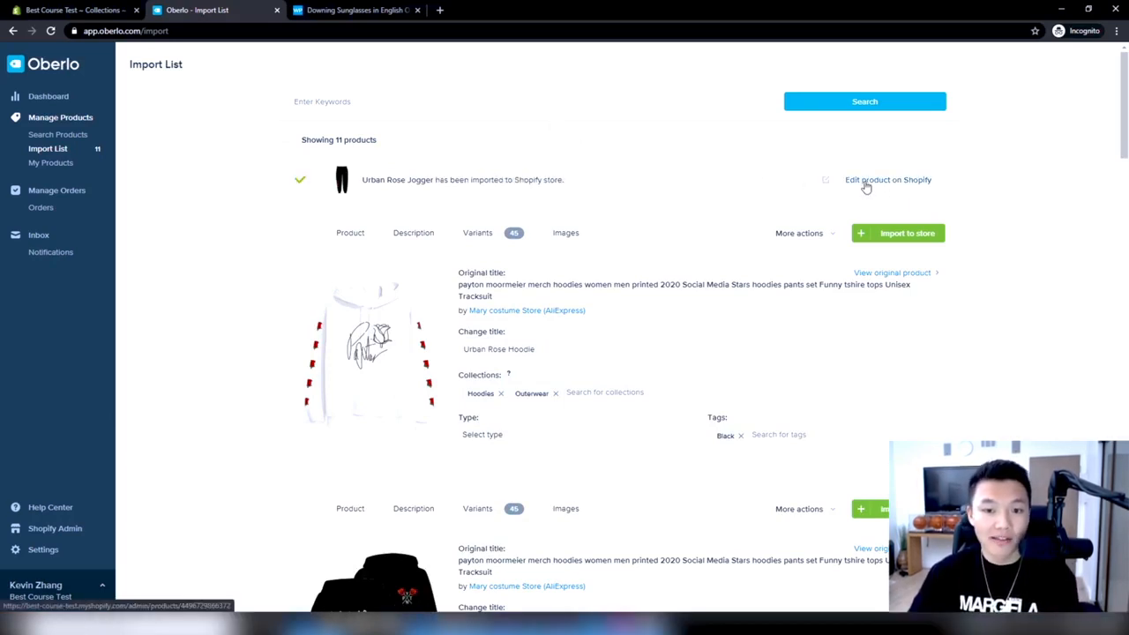
{"action": "left_click", "coordinate": [884, 183]}
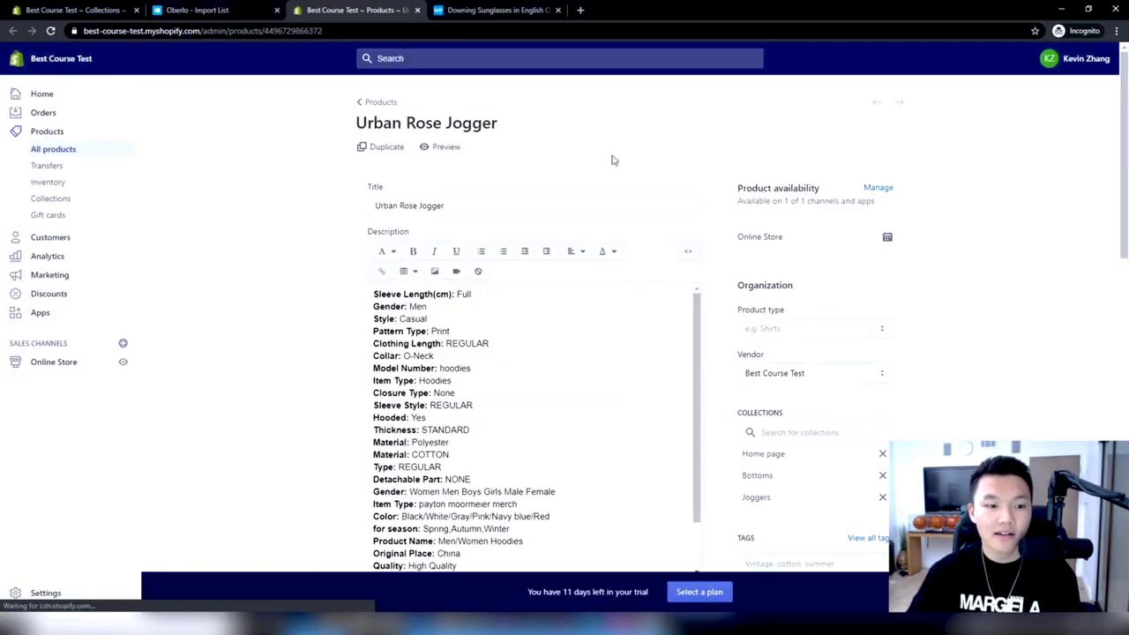
Examine the imported Urban Rose Jogger's description, images, collections, tags and variant prices on its product page
{"action": "scroll", "coordinate": [730, 310], "scroll_direction": "down", "scroll_amount": 5}
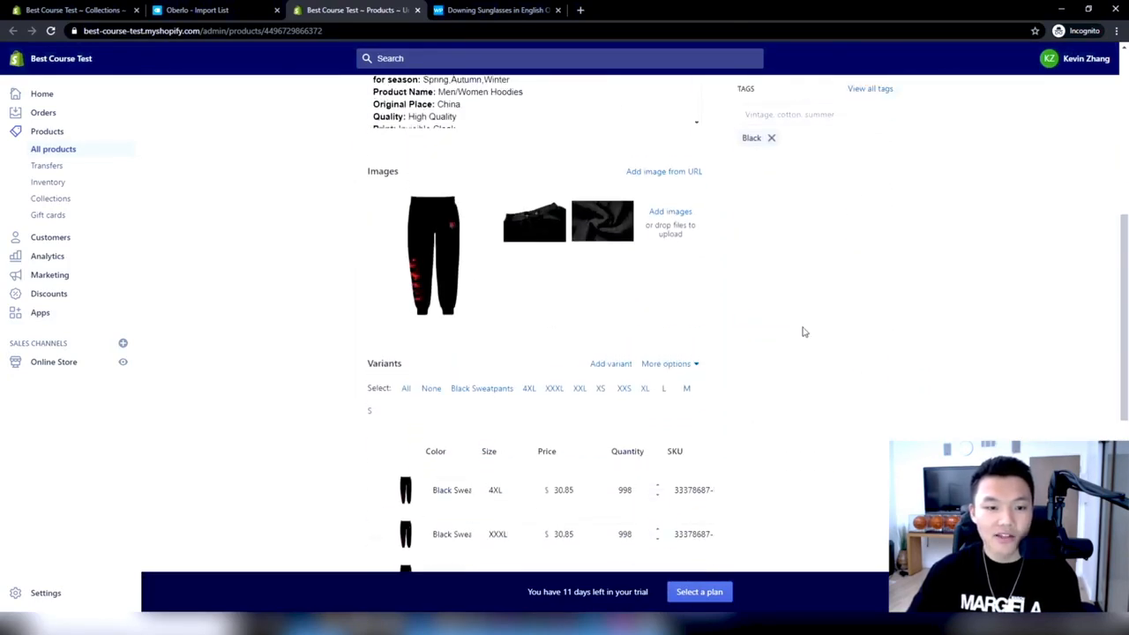
{"action": "scroll", "coordinate": [485, 291], "scroll_direction": "up", "scroll_amount": 6}
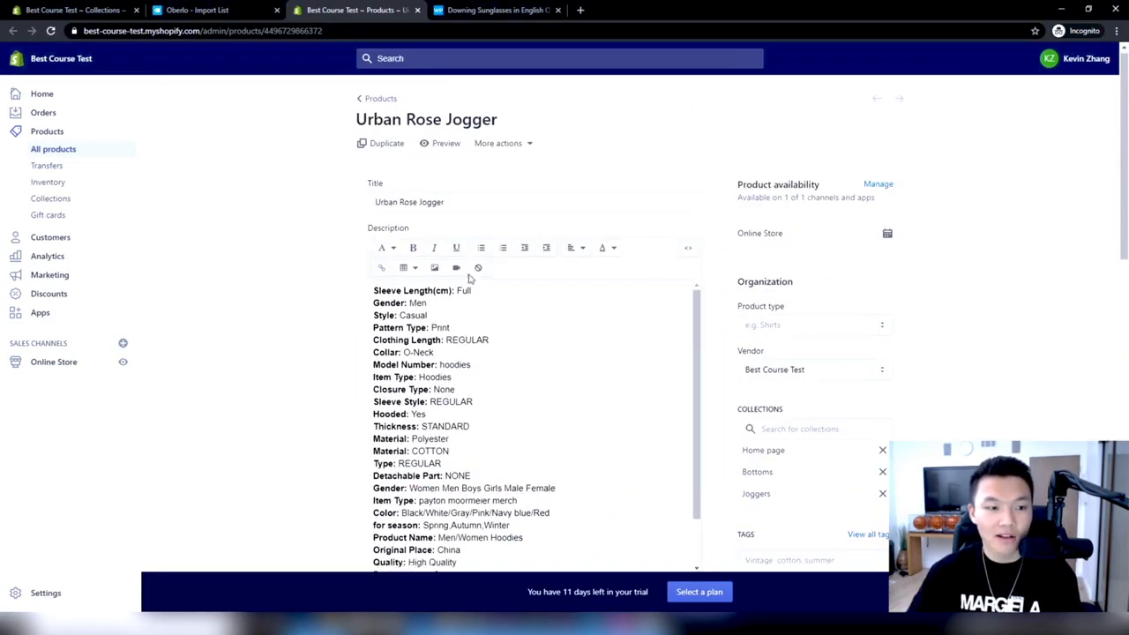
{"action": "scroll", "coordinate": [469, 275], "scroll_direction": "down", "scroll_amount": 13}
{"action": "scroll", "coordinate": [469, 274], "scroll_direction": "up", "scroll_amount": 4}
{"action": "scroll", "coordinate": [462, 280], "scroll_direction": "down", "scroll_amount": 1}
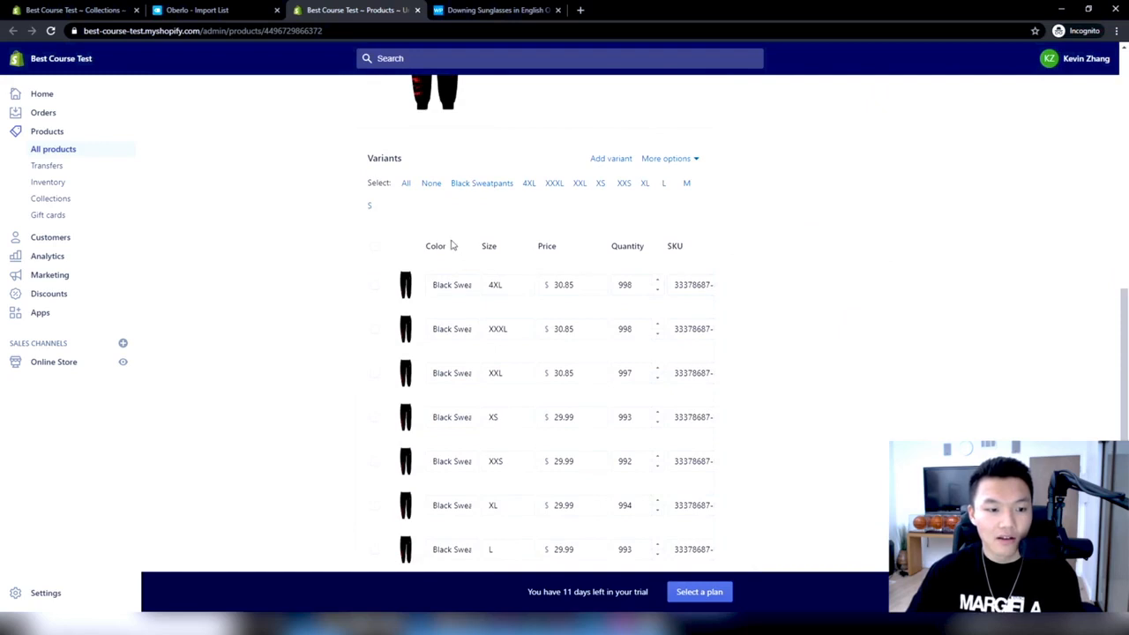
{"action": "scroll", "coordinate": [529, 303], "scroll_direction": "down", "scroll_amount": 6}
{"action": "scroll", "coordinate": [806, 371], "scroll_direction": "up", "scroll_amount": 12}
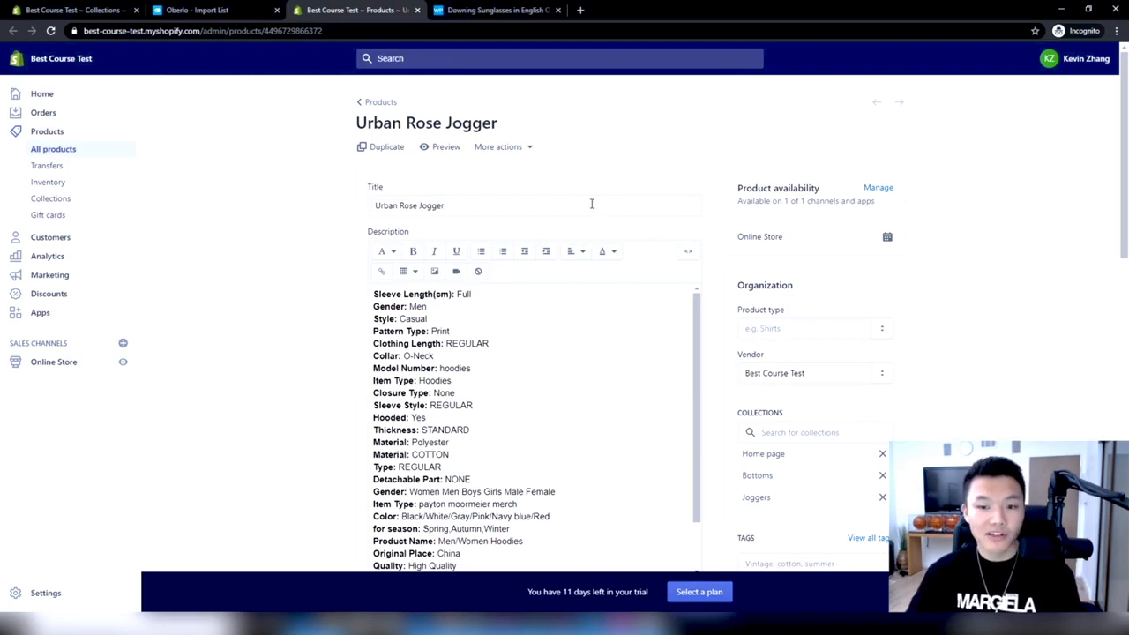
Return to the Oberlo import list and examine which variants are selected for the white Urban Rose Hoodie
{"action": "left_click", "coordinate": [221, 10]}
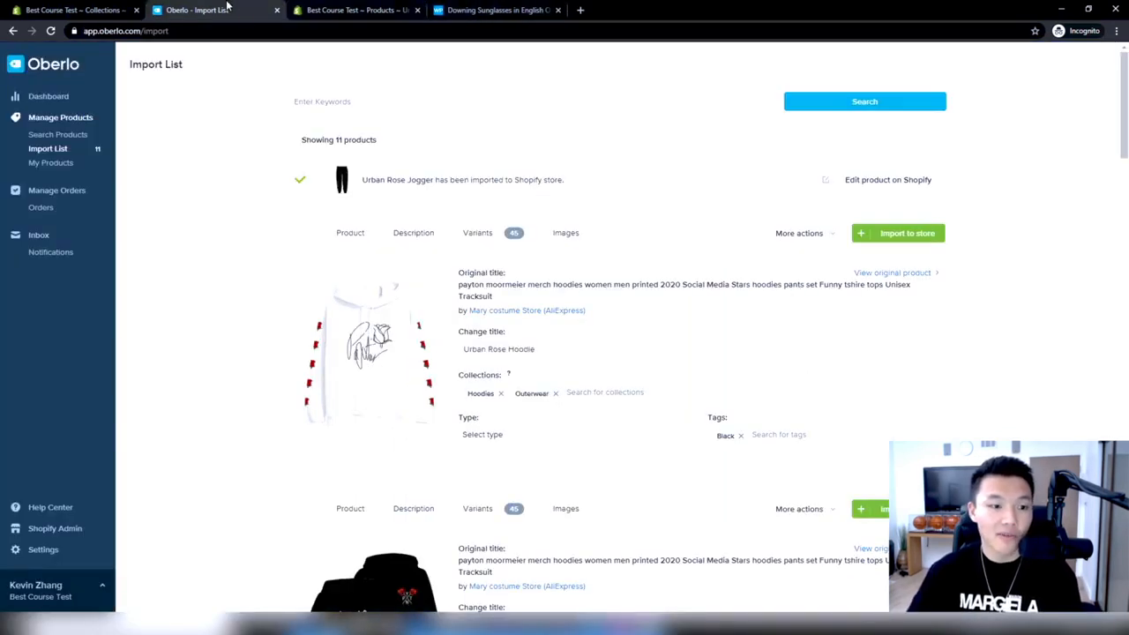
{"action": "scroll", "coordinate": [585, 203], "scroll_direction": "down", "scroll_amount": 1}
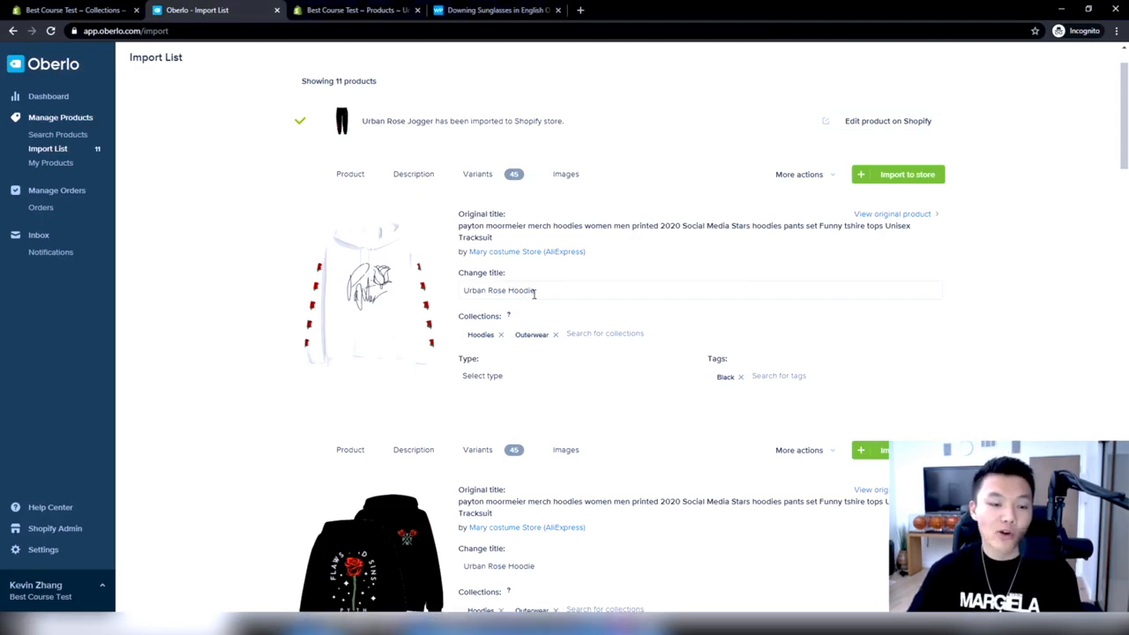
{"action": "left_click", "coordinate": [476, 174]}
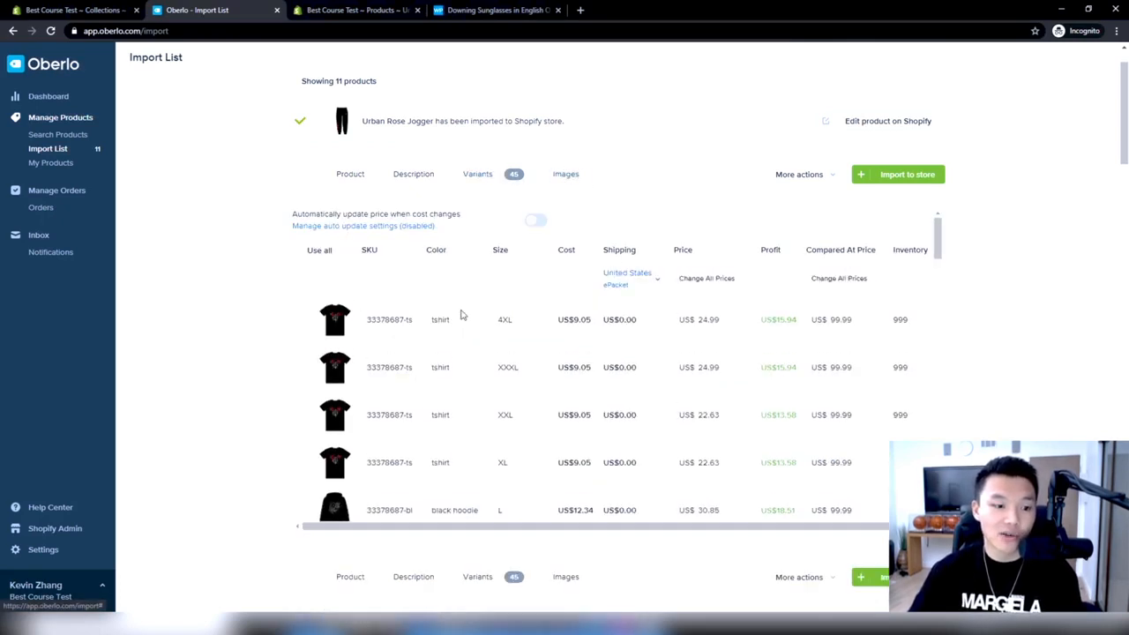
{"action": "scroll", "coordinate": [460, 314], "scroll_direction": "down", "scroll_amount": 10}
{"action": "scroll", "coordinate": [460, 314], "scroll_direction": "down", "scroll_amount": 1}
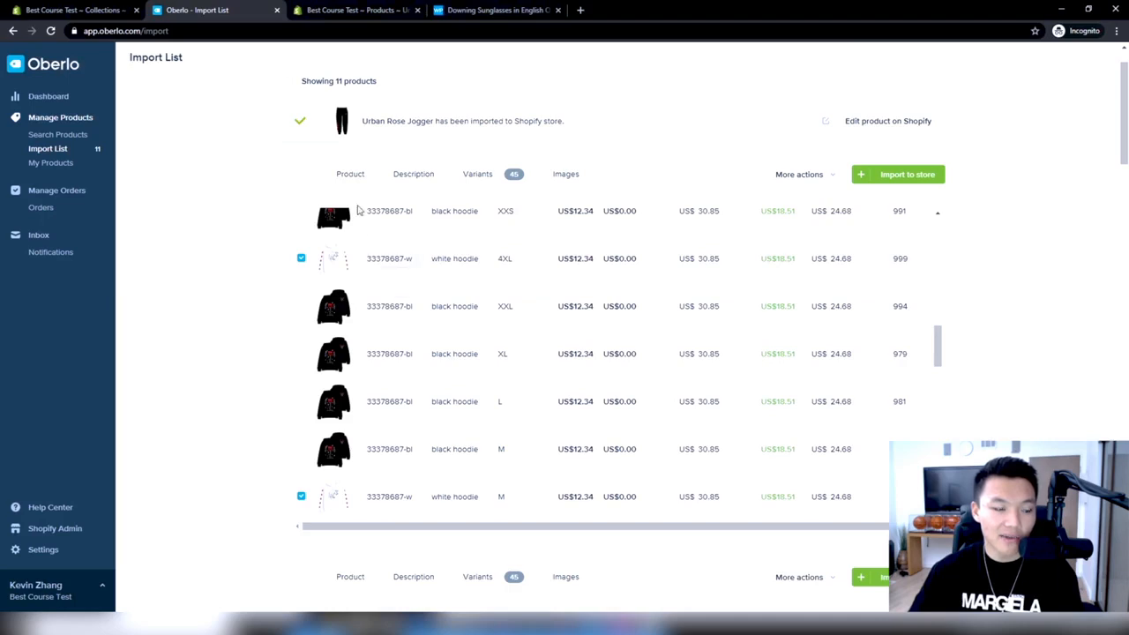
{"action": "left_click", "coordinate": [371, 189]}
{"action": "left_click", "coordinate": [476, 173]}
{"action": "scroll", "coordinate": [348, 353], "scroll_direction": "down", "scroll_amount": 10}
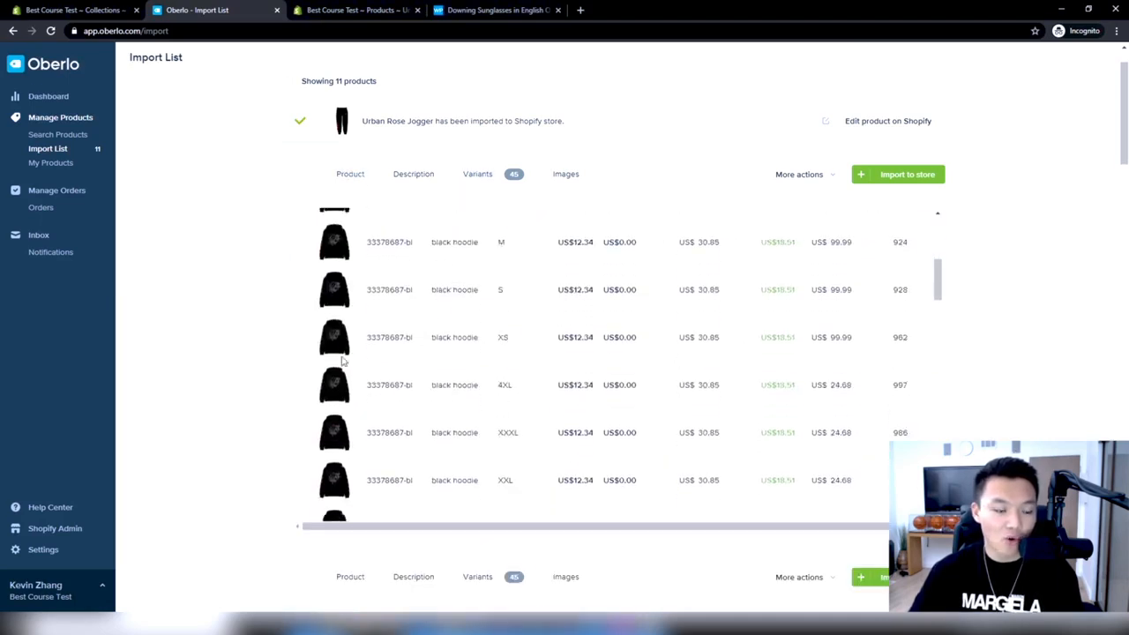
{"action": "scroll", "coordinate": [344, 361], "scroll_direction": "down", "scroll_amount": 10}
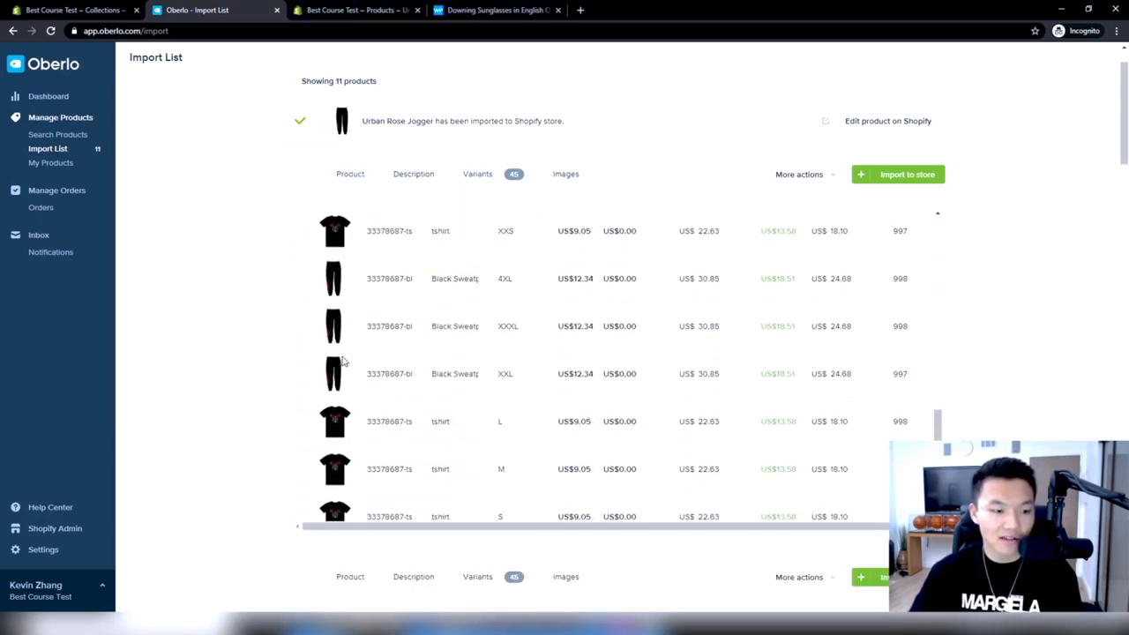
{"action": "scroll", "coordinate": [410, 346], "scroll_direction": "up", "scroll_amount": 5}
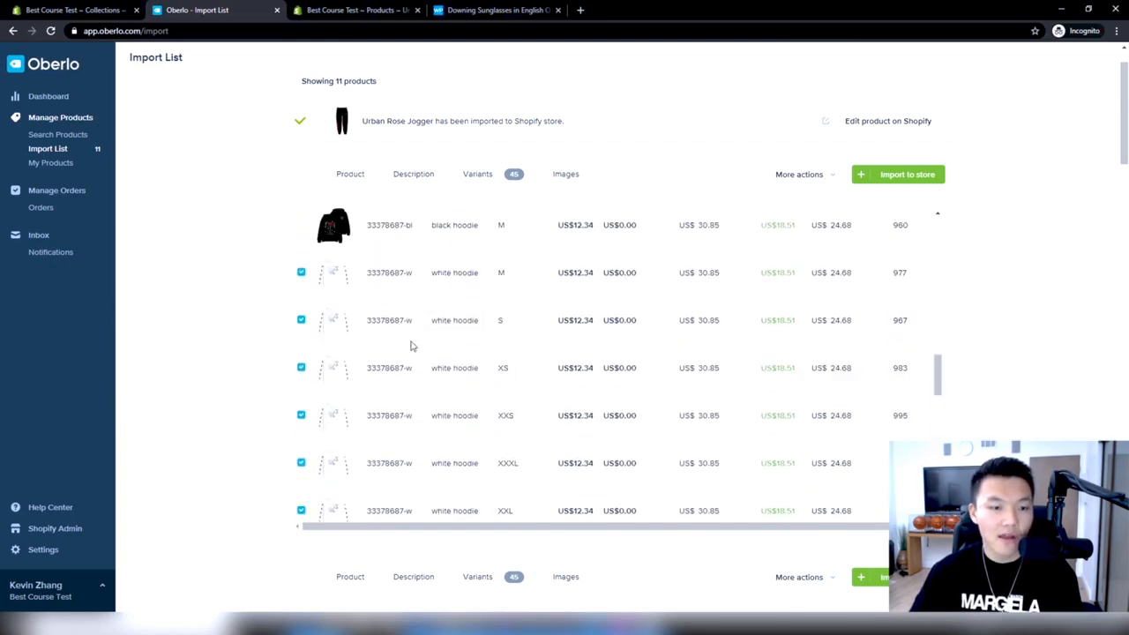
Add the white collar and folded-fabric close-ups to the white hoodie's images, leaving out the white hem close-up
{"action": "left_click", "coordinate": [558, 187]}
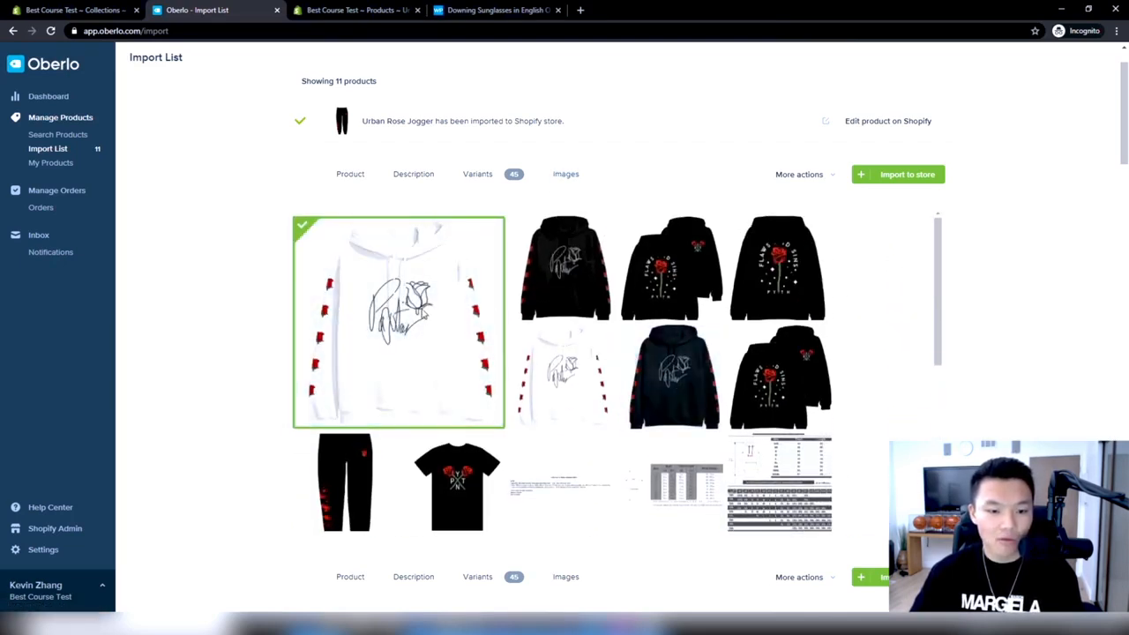
{"action": "scroll", "coordinate": [476, 423], "scroll_direction": "down", "scroll_amount": 4}
{"action": "scroll", "coordinate": [484, 450], "scroll_direction": "up", "scroll_amount": 2}
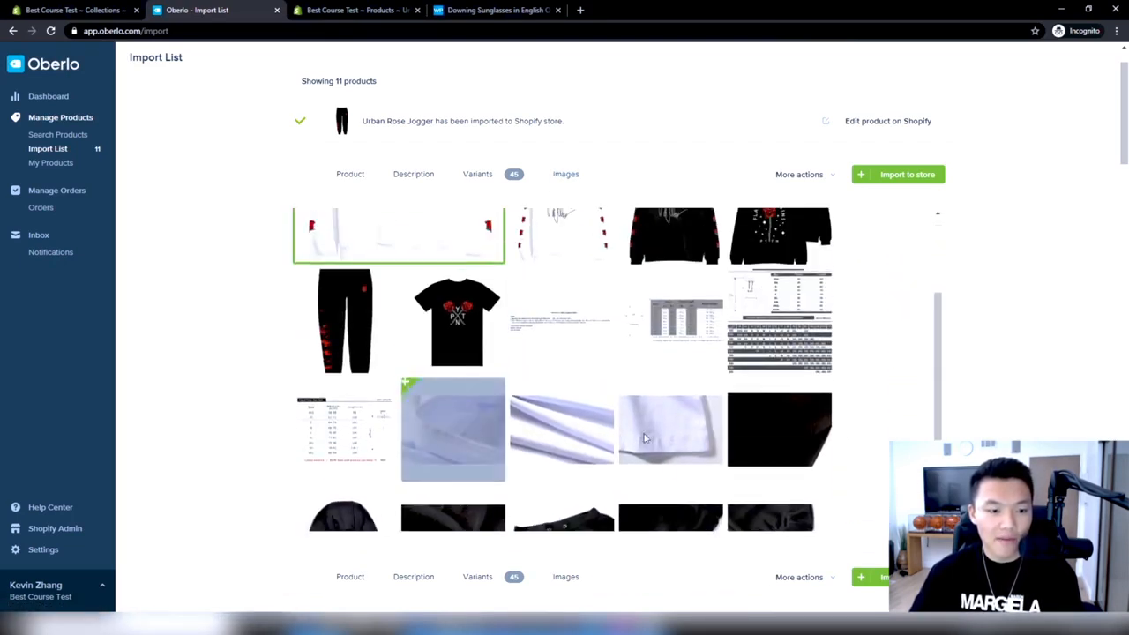
{"action": "left_click", "coordinate": [484, 450]}
{"action": "left_click", "coordinate": [562, 432]}
{"action": "left_click", "coordinate": [670, 432]}
{"action": "scroll", "coordinate": [670, 433], "scroll_direction": "up", "scroll_amount": 2}
{"action": "scroll", "coordinate": [606, 441], "scroll_direction": "down", "scroll_amount": 3}
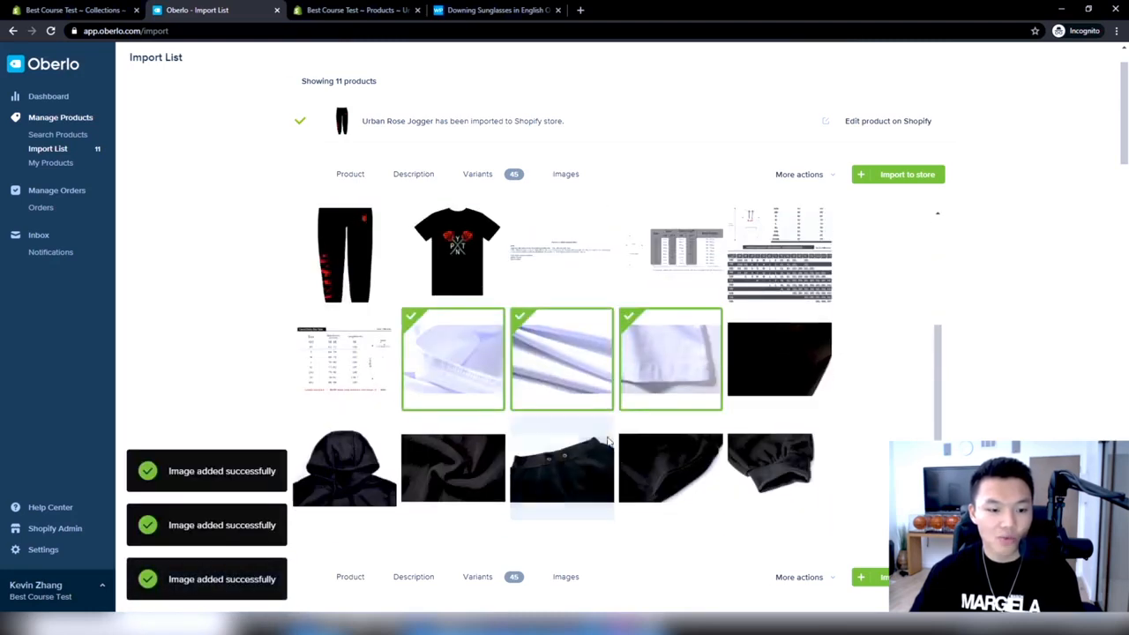
{"action": "left_click", "coordinate": [646, 378]}
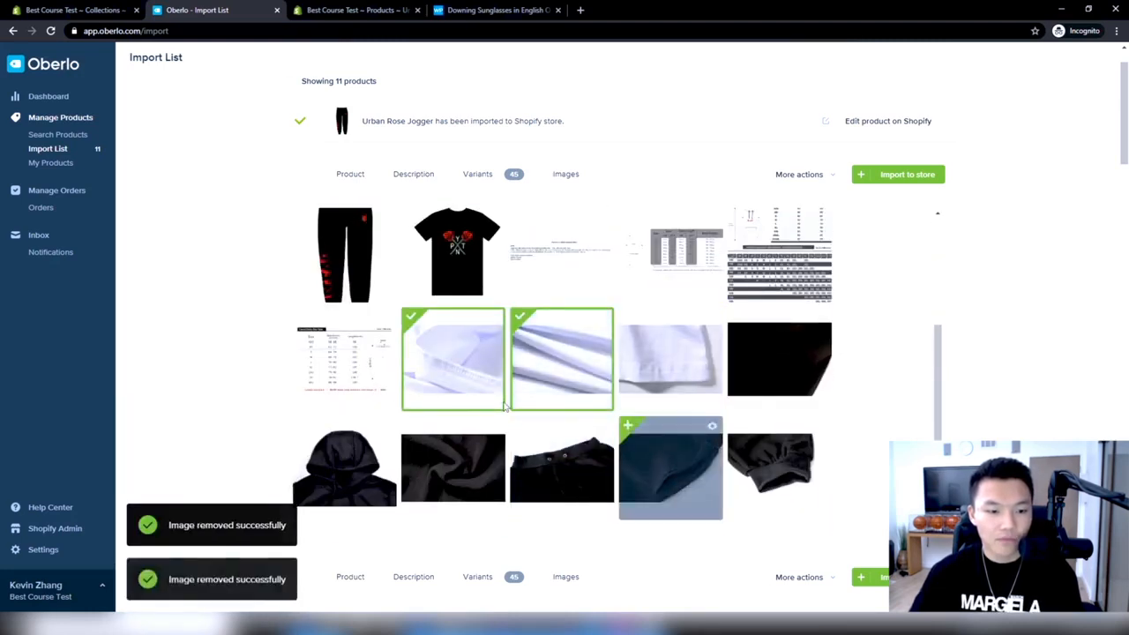
Set the price of the 4XL white hoodie variant to US$29.99 and copy that value
{"action": "scroll", "coordinate": [639, 441], "scroll_direction": "up", "scroll_amount": 3}
{"action": "left_click", "coordinate": [477, 174]}
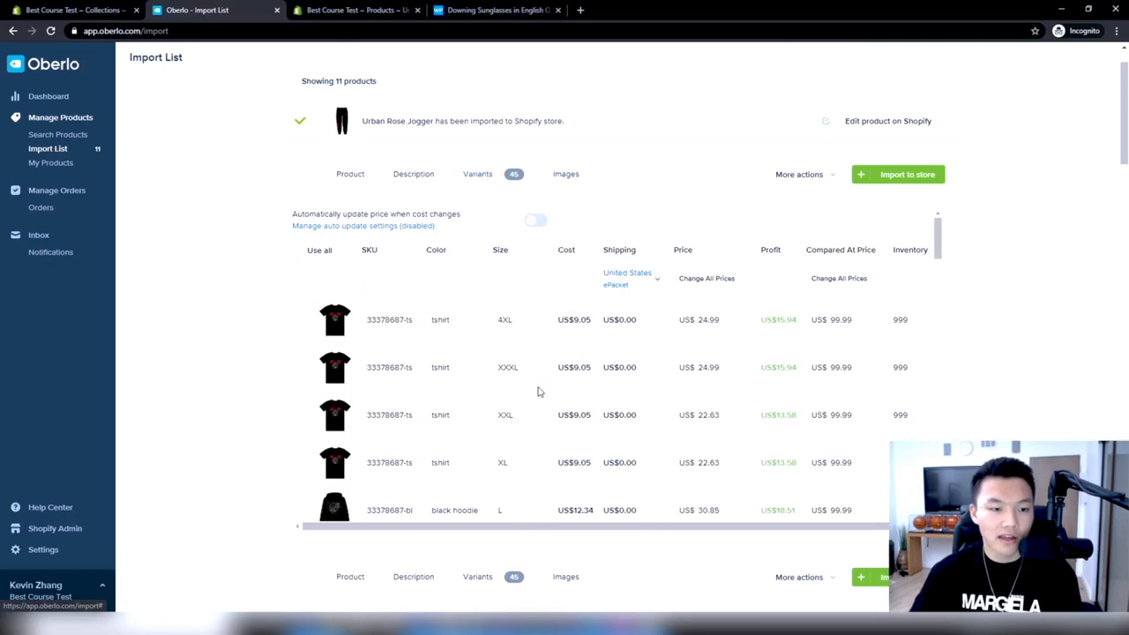
{"action": "scroll", "coordinate": [540, 393], "scroll_direction": "down", "scroll_amount": 8}
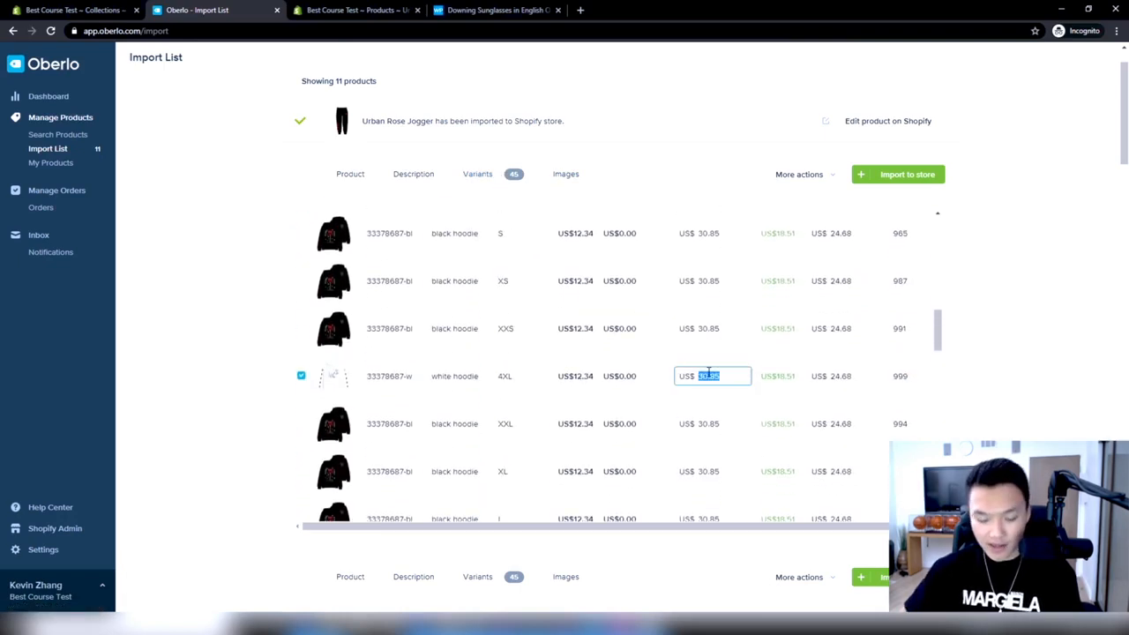
{"action": "type", "text": "9.99"}
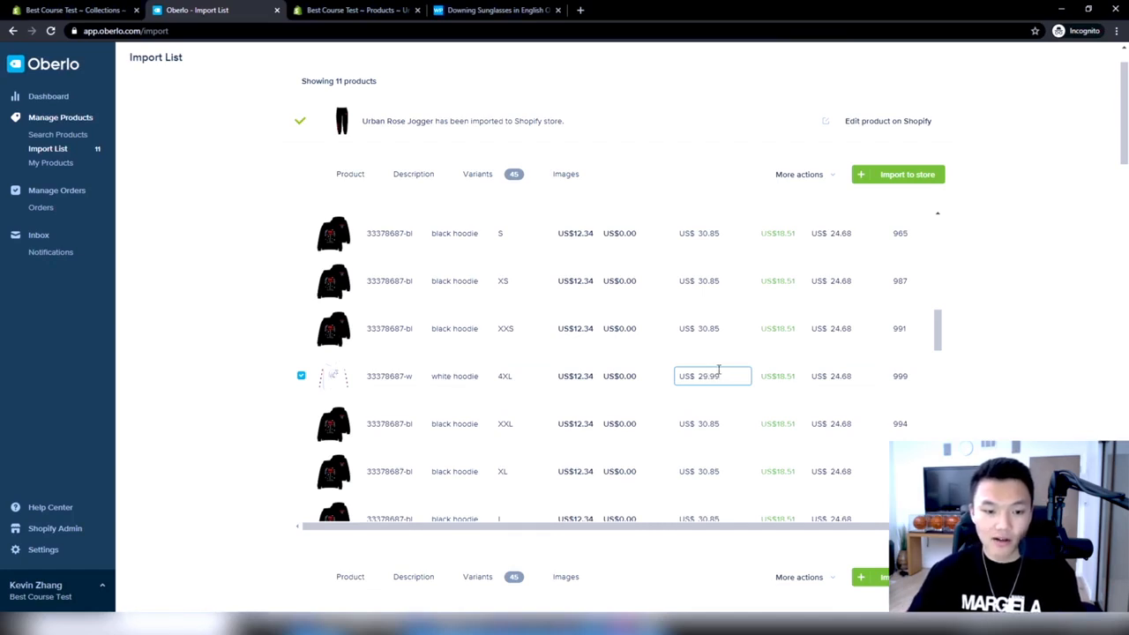
{"action": "mouse_move", "coordinate": [719, 371]}
{"action": "left_mouse_down"}
{"action": "mouse_move", "coordinate": [689, 375]}
{"action": "mouse_move", "coordinate": [701, 376]}
{"action": "left_mouse_up"}
{"action": "right_click", "coordinate": [703, 377]}
{"action": "left_click", "coordinate": [731, 413]}
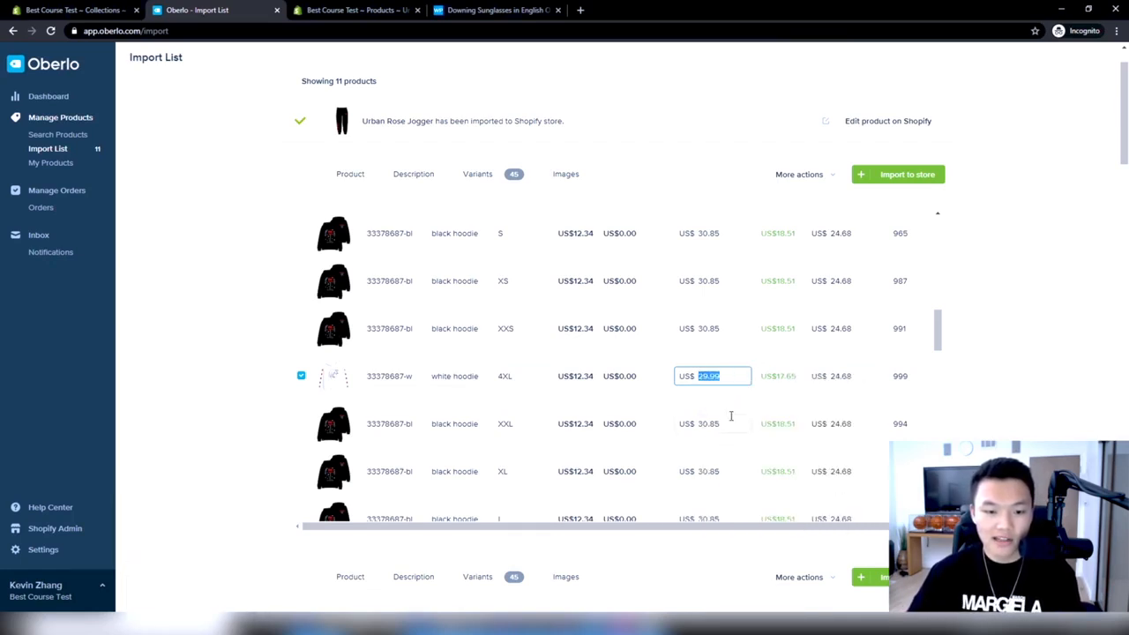
Set the price of the M and S white hoodie variants to US$29.99
{"action": "scroll", "coordinate": [706, 388], "scroll_direction": "down", "scroll_amount": 1}
{"action": "scroll", "coordinate": [725, 451], "scroll_direction": "down", "scroll_amount": 2}
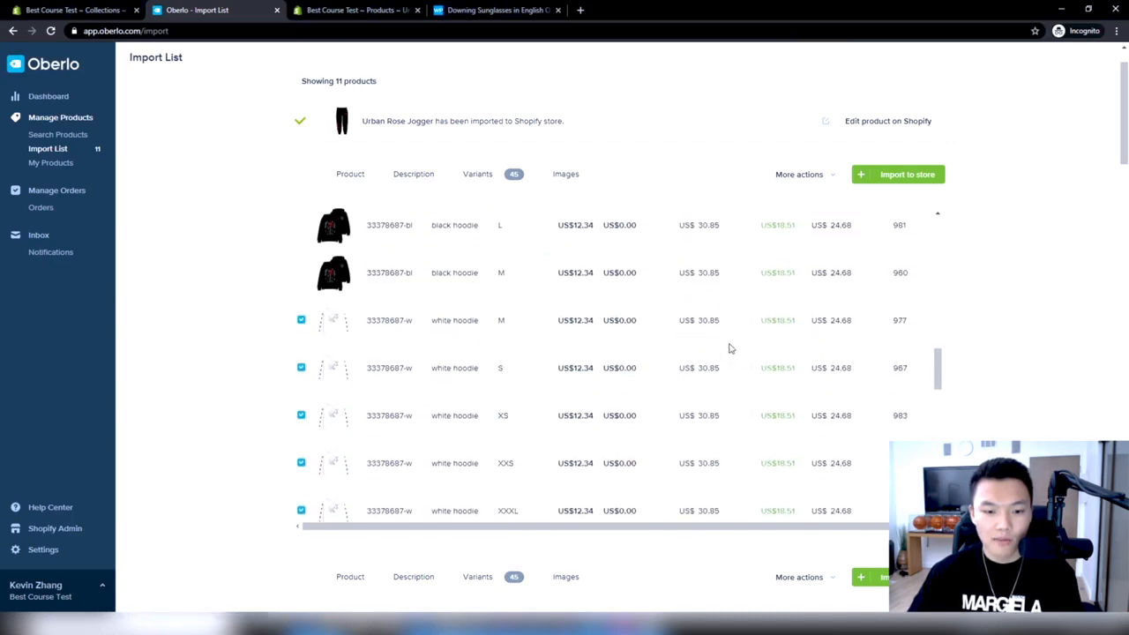
{"action": "left_click", "coordinate": [732, 327]}
{"action": "key", "text": "ctrl+v"}
{"action": "left_click", "coordinate": [688, 365]}
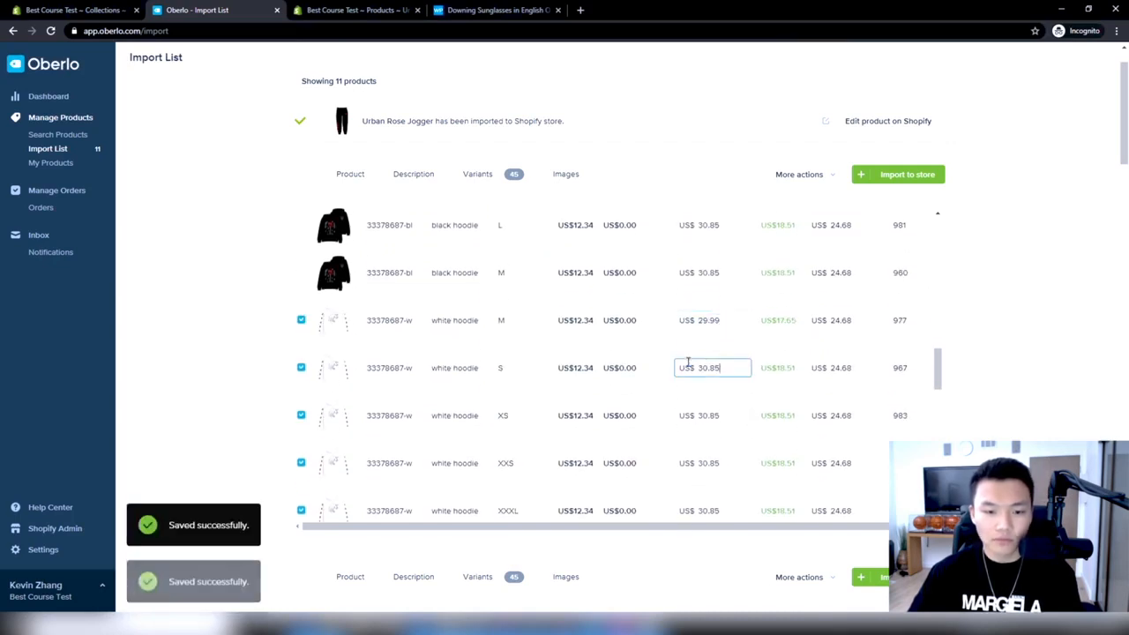
{"action": "key", "text": "ctrl+v"}
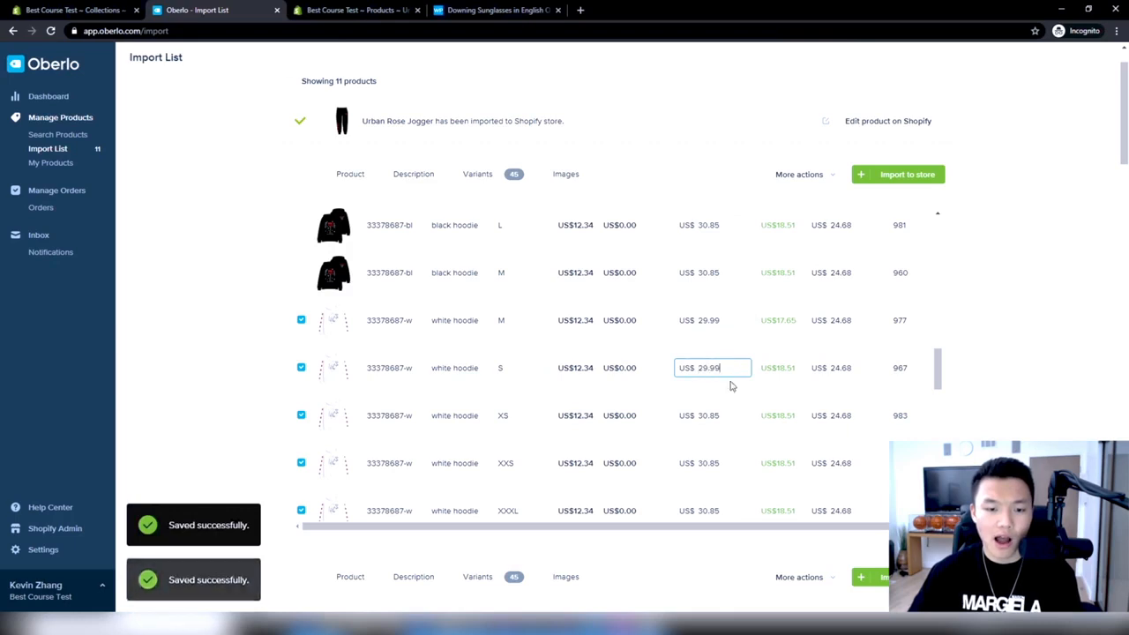
Set the price of the XS and XXS white hoodie variants to US$29.99
{"action": "left_click", "coordinate": [729, 416]}
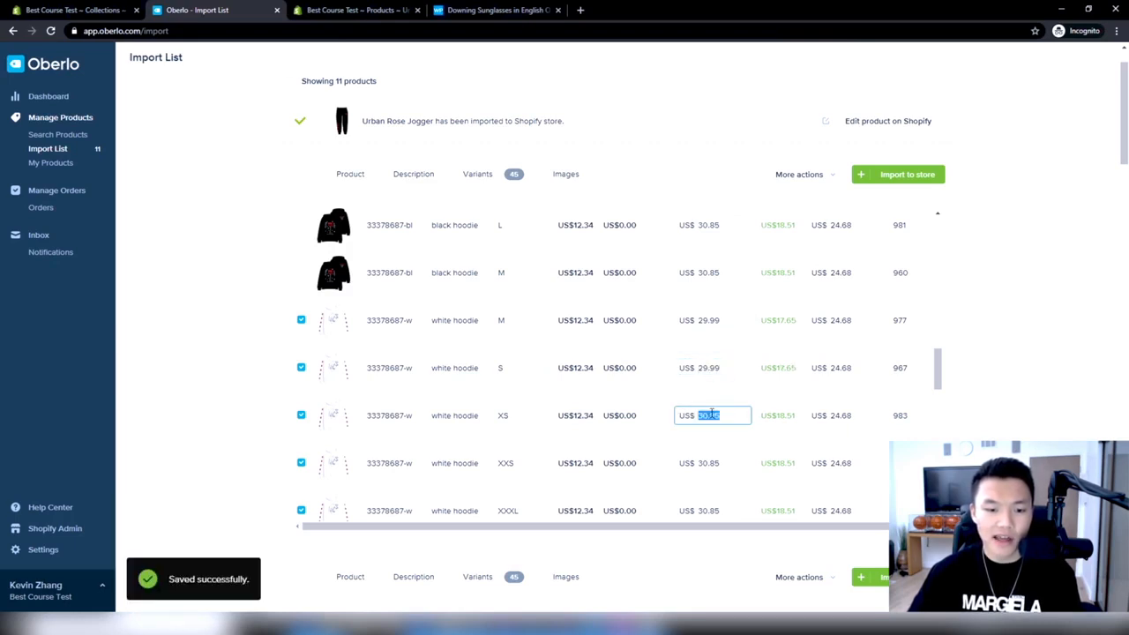
{"action": "key", "text": "ctrl+v"}
{"action": "scroll", "coordinate": [711, 410], "scroll_direction": "down", "scroll_amount": 1}
{"action": "left_click", "coordinate": [712, 403]}
{"action": "key", "text": "ctrl+v"}
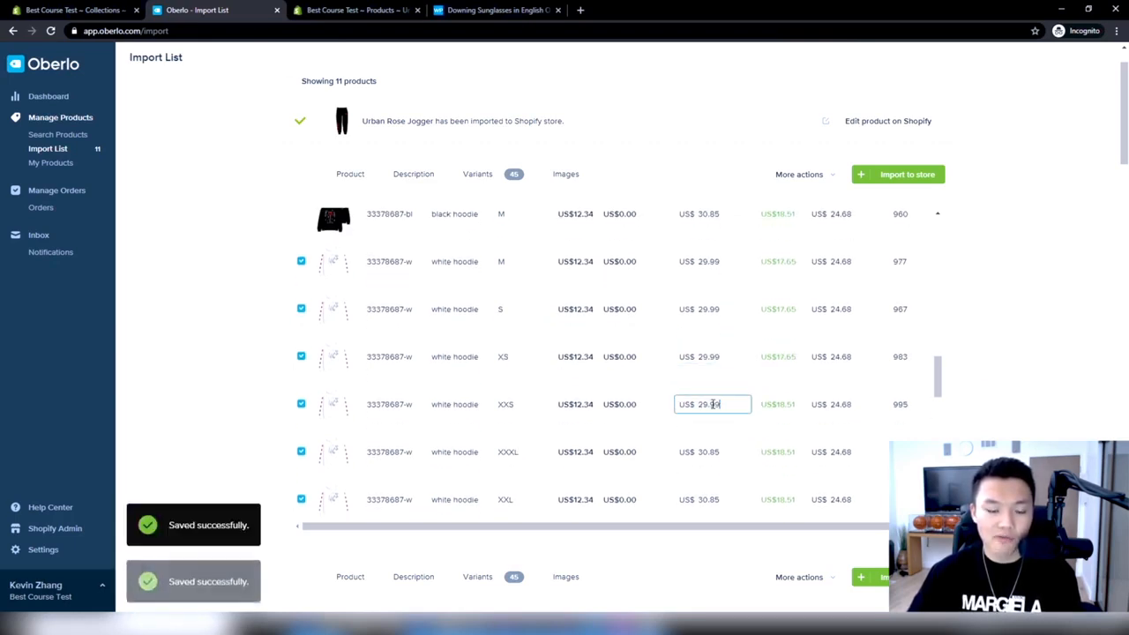
Set the price of the XXXL, XXL, XL and L white hoodie variants to US$29.99
{"action": "left_click", "coordinate": [711, 453]}
{"action": "key", "text": "ctrl+v"}
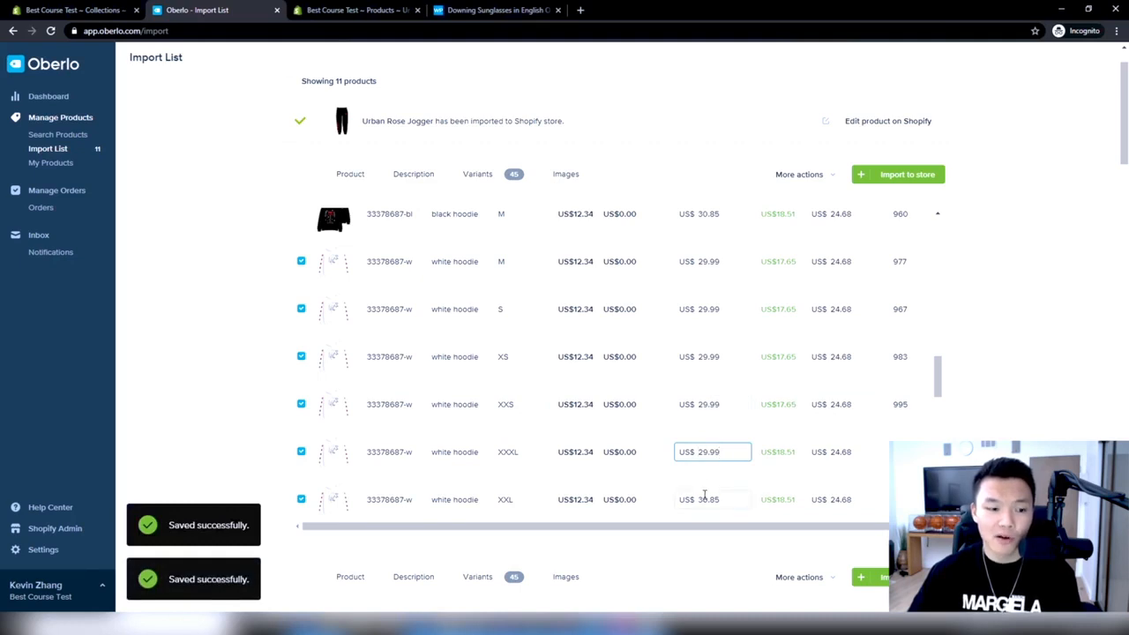
{"action": "scroll", "coordinate": [704, 495], "scroll_direction": "down", "scroll_amount": 2}
{"action": "left_click", "coordinate": [709, 381]}
{"action": "key", "text": "ctrl+v"}
{"action": "left_click", "coordinate": [711, 429]}
{"action": "key", "text": "ctrl+v"}
{"action": "left_click", "coordinate": [712, 476]}
{"action": "key", "text": "ctrl+v"}
{"action": "scroll", "coordinate": [731, 408], "scroll_direction": "down", "scroll_amount": 5}
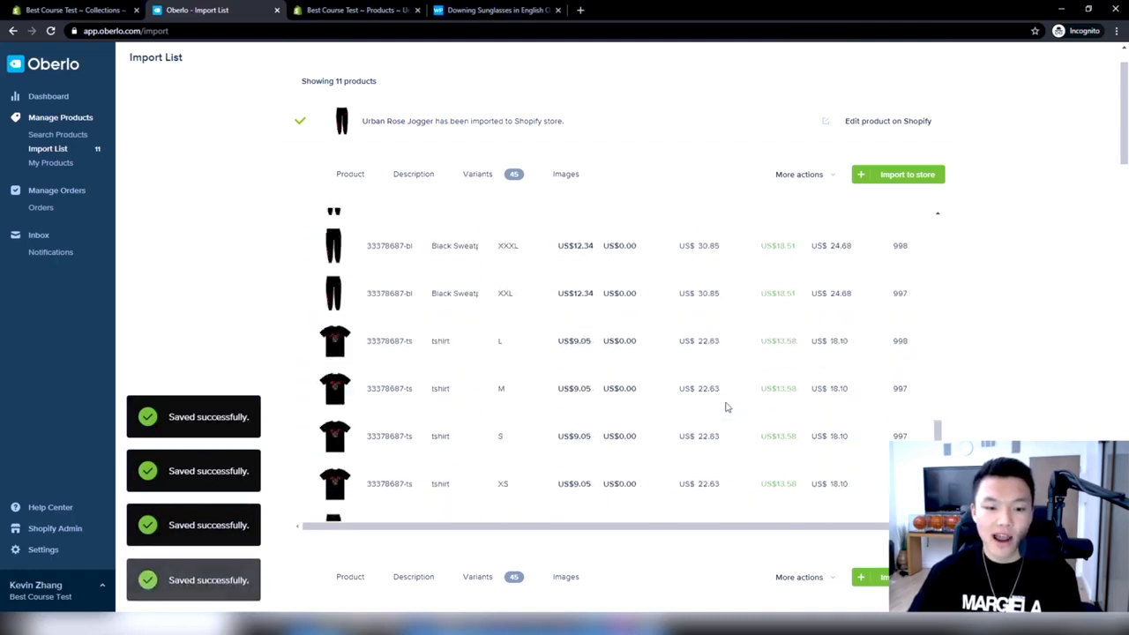
Set the compared-at price of the 4XL white hoodie variant to US$99.99
{"action": "scroll", "coordinate": [728, 407], "scroll_direction": "up", "scroll_amount": 5}
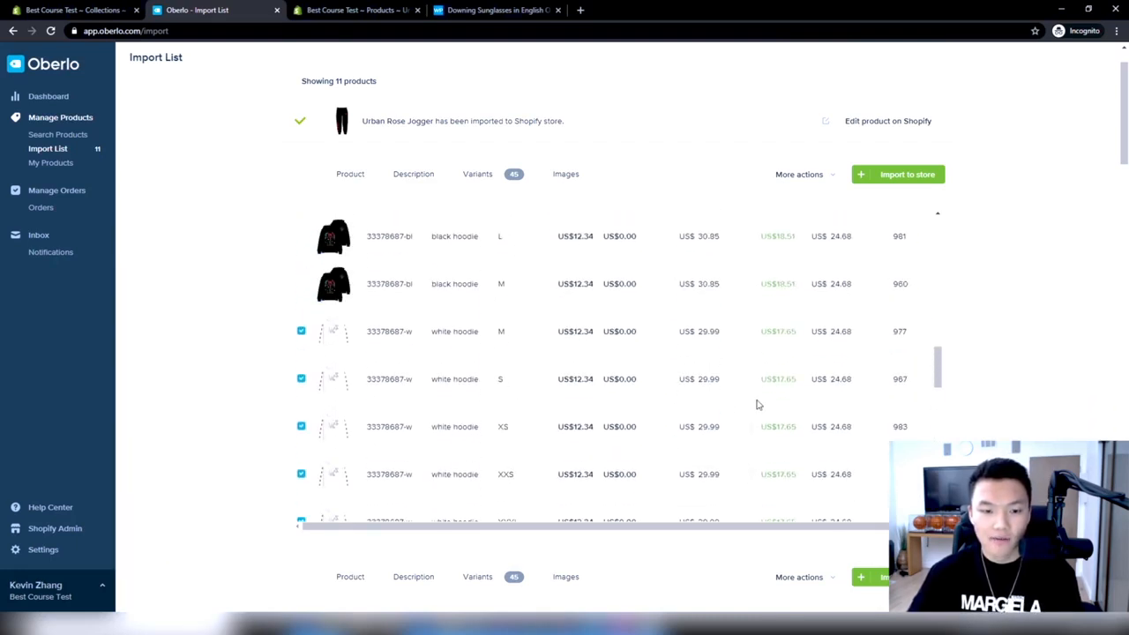
{"action": "scroll", "coordinate": [759, 403], "scroll_direction": "up", "scroll_amount": 3}
{"action": "scroll", "coordinate": [846, 414], "scroll_direction": "up", "scroll_amount": 2}
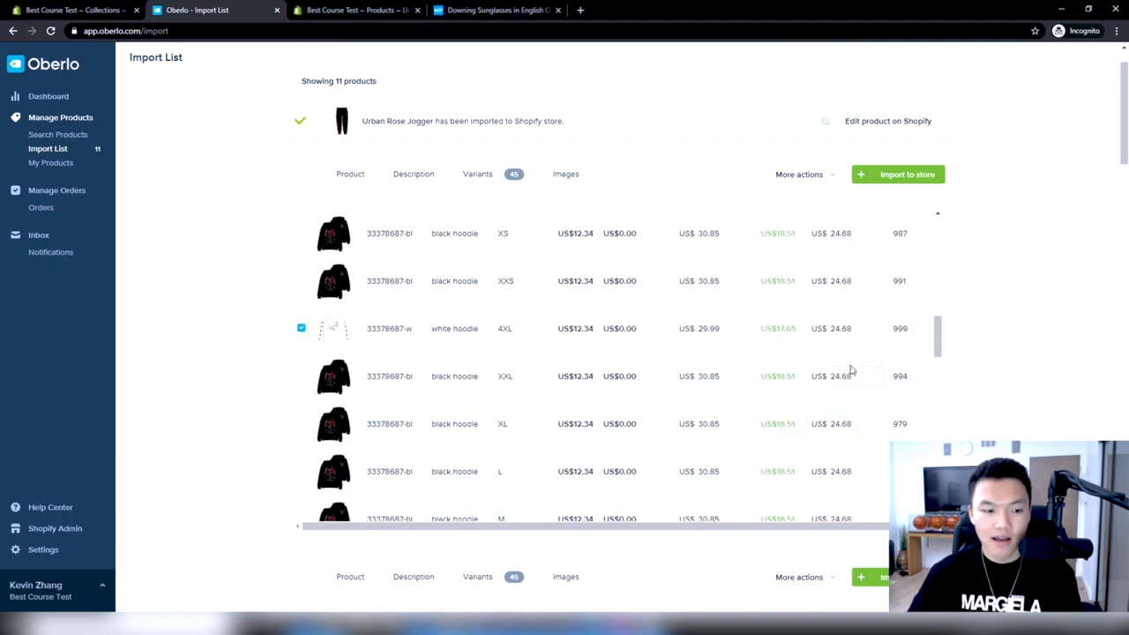
{"action": "left_click", "coordinate": [847, 333]}
{"action": "left_click_drag", "start_coordinate": [849, 330], "coordinate": [822, 332]}
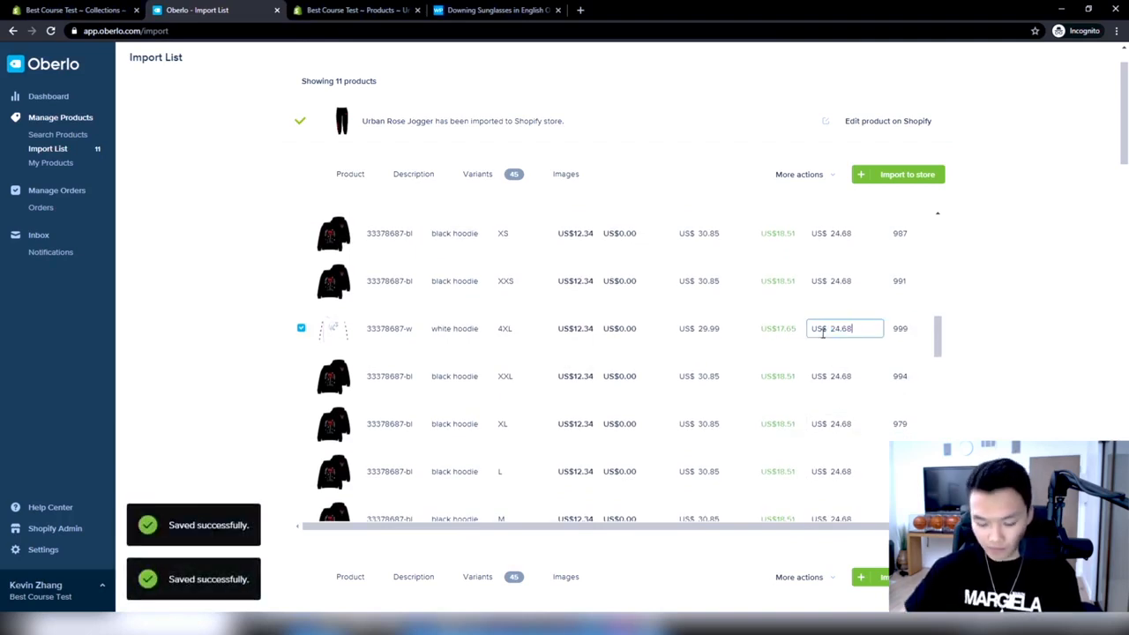
{"action": "key", "text": "Return"}
{"action": "left_click", "coordinate": [854, 332]}
{"action": "scroll", "coordinate": [849, 356], "scroll_direction": "up", "scroll_amount": 1}
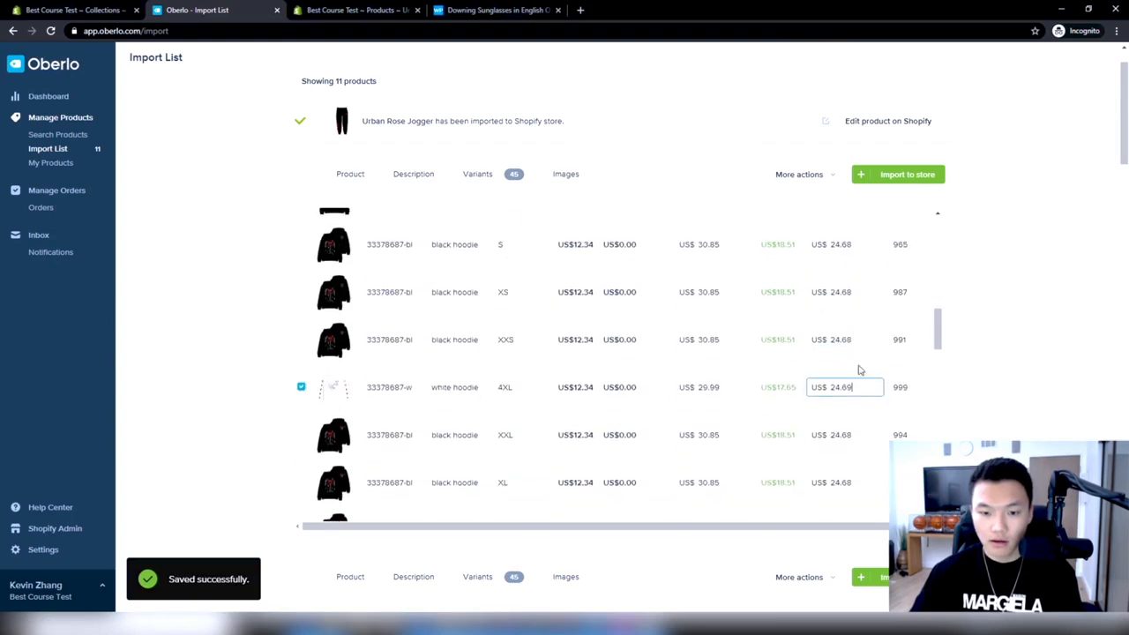
{"action": "left_click", "coordinate": [831, 388]}
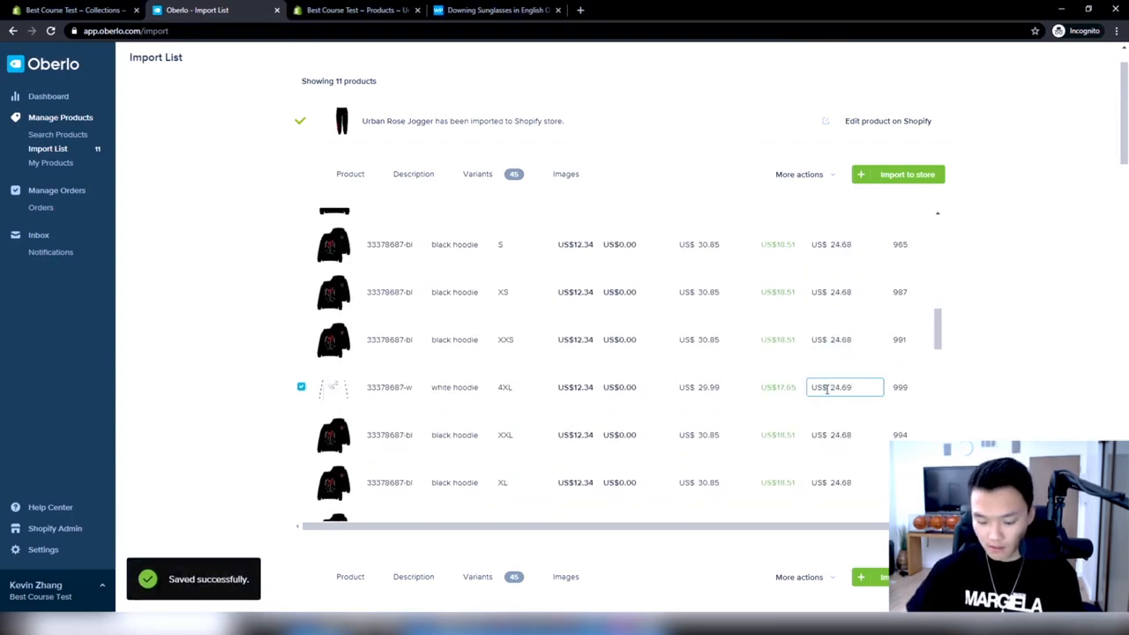
{"action": "key", "text": "ctrl+a"}
{"action": "key", "text": "BackSpace"}
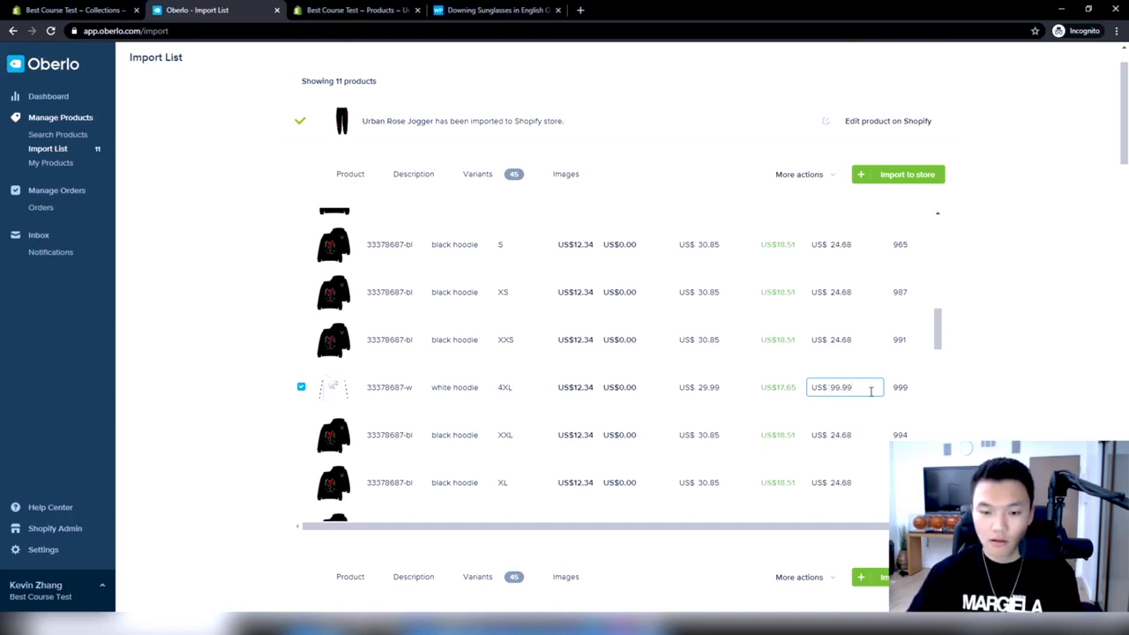
Set the compared-at price of the XXL black hoodie variant to US$99.99 and select the XL black hoodie's compared-at value
{"action": "left_click", "coordinate": [860, 434]}
{"action": "key", "text": "ctrl+v"}
{"action": "left_click", "coordinate": [840, 479]}
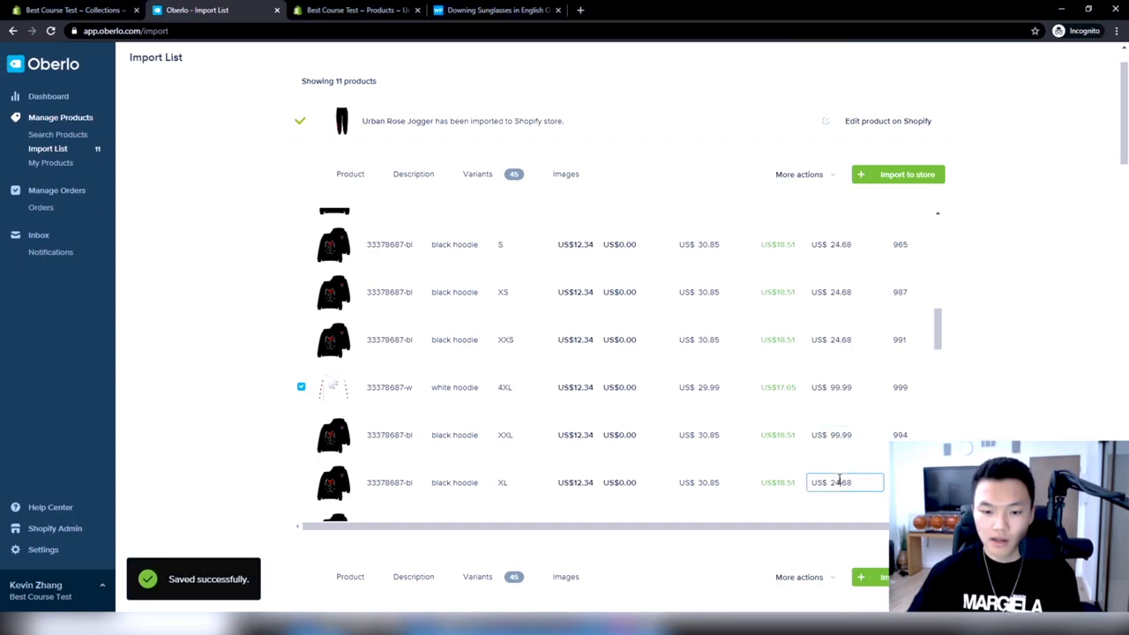
{"action": "key", "text": "ctrl+a"}
Set the compared-at price of the M, S and XS white hoodie variants to US$99.99
{"action": "scroll", "coordinate": [864, 416], "scroll_direction": "down", "scroll_amount": 2}
{"action": "scroll", "coordinate": [864, 415], "scroll_direction": "down", "scroll_amount": 1}
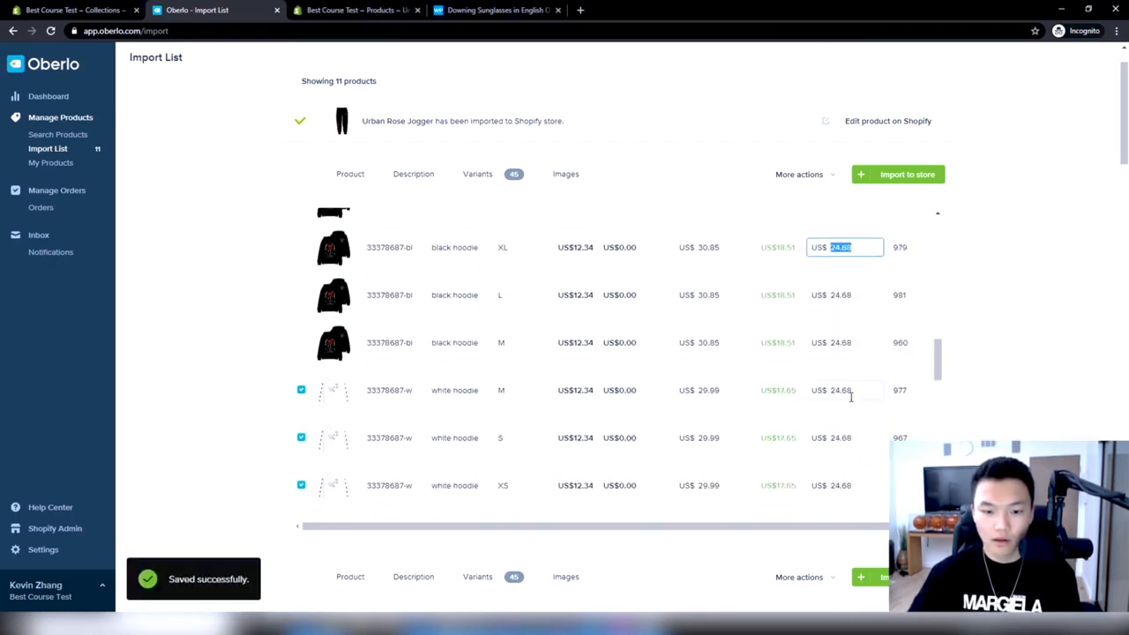
{"action": "left_click", "coordinate": [849, 391]}
{"action": "key", "text": "ctrl+a"}
{"action": "key", "text": "ctrl+v"}
{"action": "left_click", "coordinate": [842, 436]}
{"action": "key", "text": "ctrl+a"}
{"action": "key", "text": "ctrl+v"}
{"action": "left_click", "coordinate": [838, 483]}
{"action": "key", "text": "ctrl+a"}
{"action": "key", "text": "ctrl+v"}
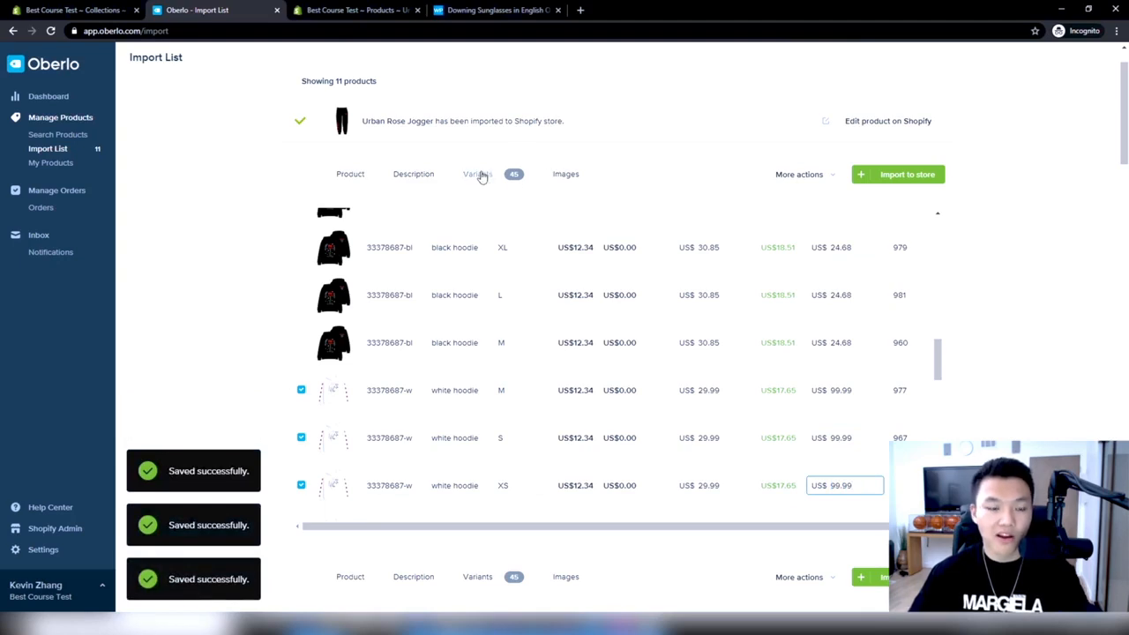
Change the white hoodie's product title to White Urban Rose Hoodie
{"action": "left_click", "coordinate": [564, 173]}
{"action": "left_click", "coordinate": [414, 174]}
{"action": "left_click", "coordinate": [357, 175]}
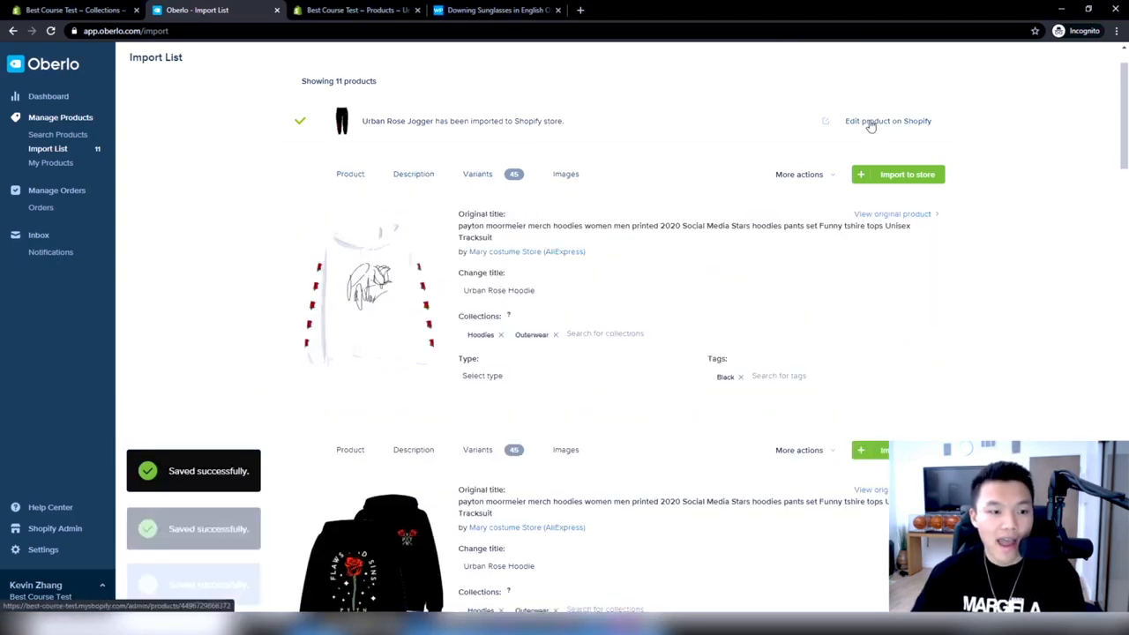
{"action": "left_click", "coordinate": [564, 290]}
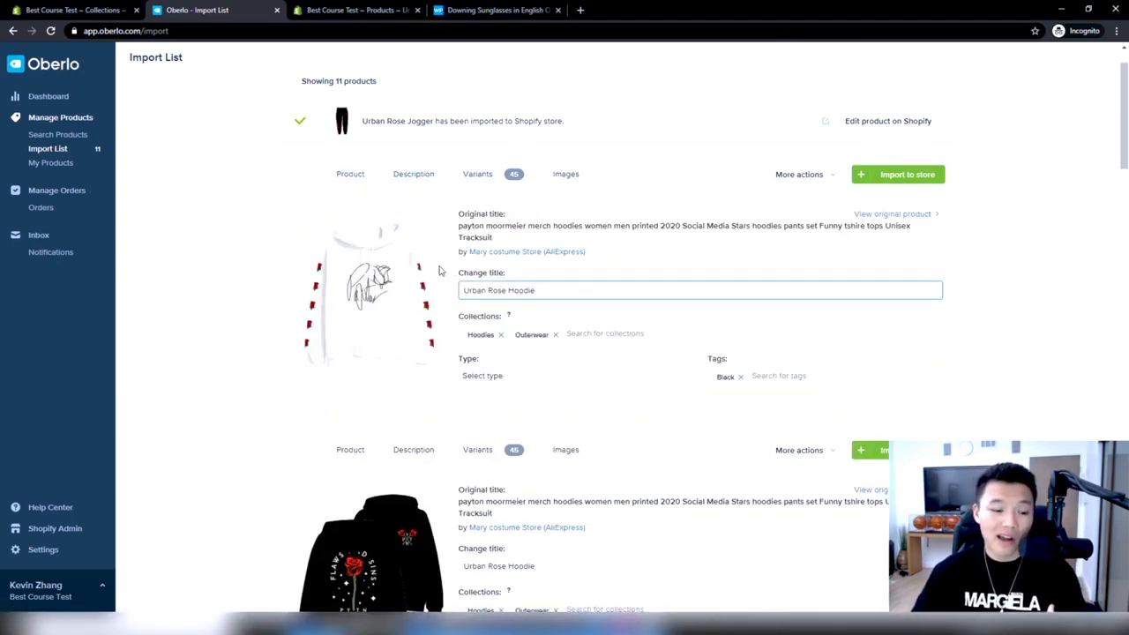
{"action": "scroll", "coordinate": [499, 291], "scroll_direction": "down", "scroll_amount": 2}
{"action": "scroll", "coordinate": [575, 318], "scroll_direction": "up", "scroll_amount": 2}
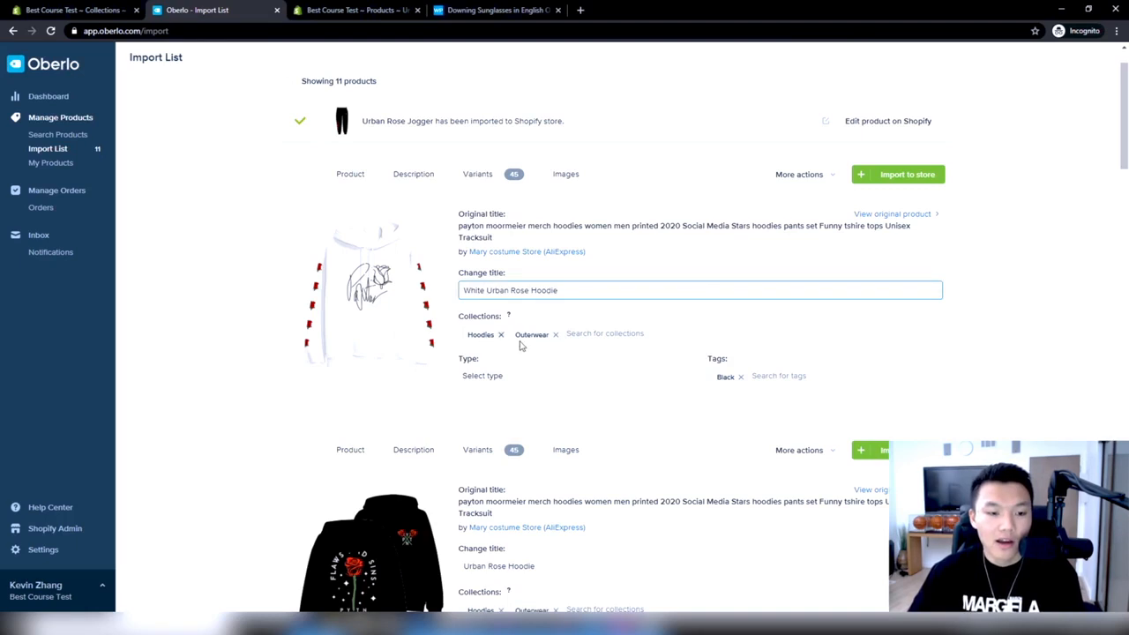
Replace the Black tag on the White Urban Rose Hoodie with the tag white
{"action": "left_click", "coordinate": [742, 378]}
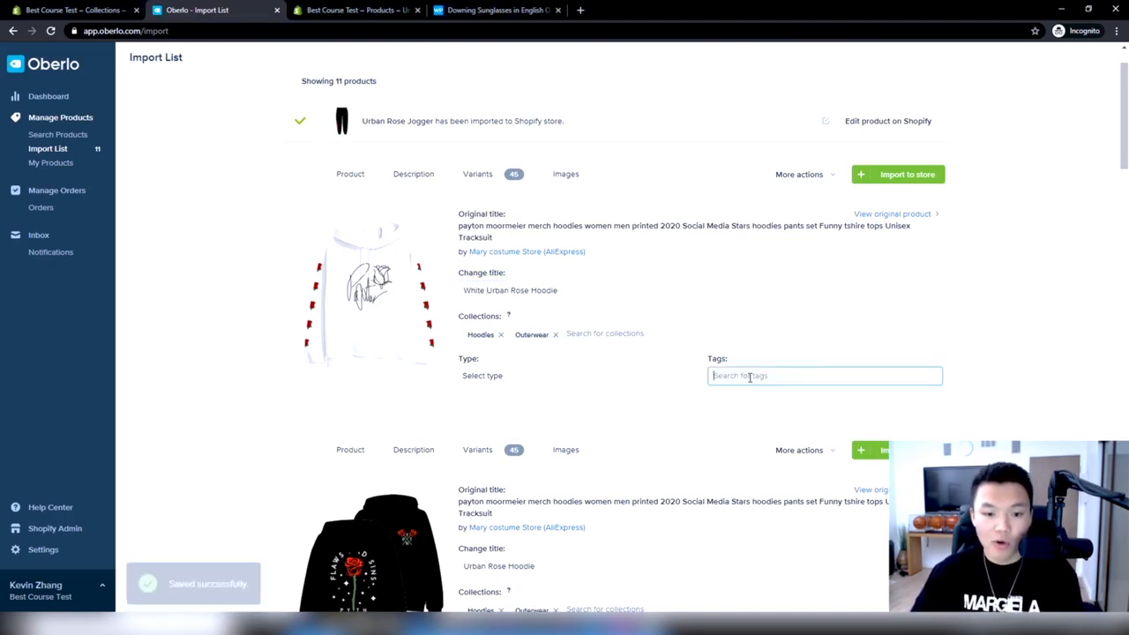
{"action": "type", "text": "white"}
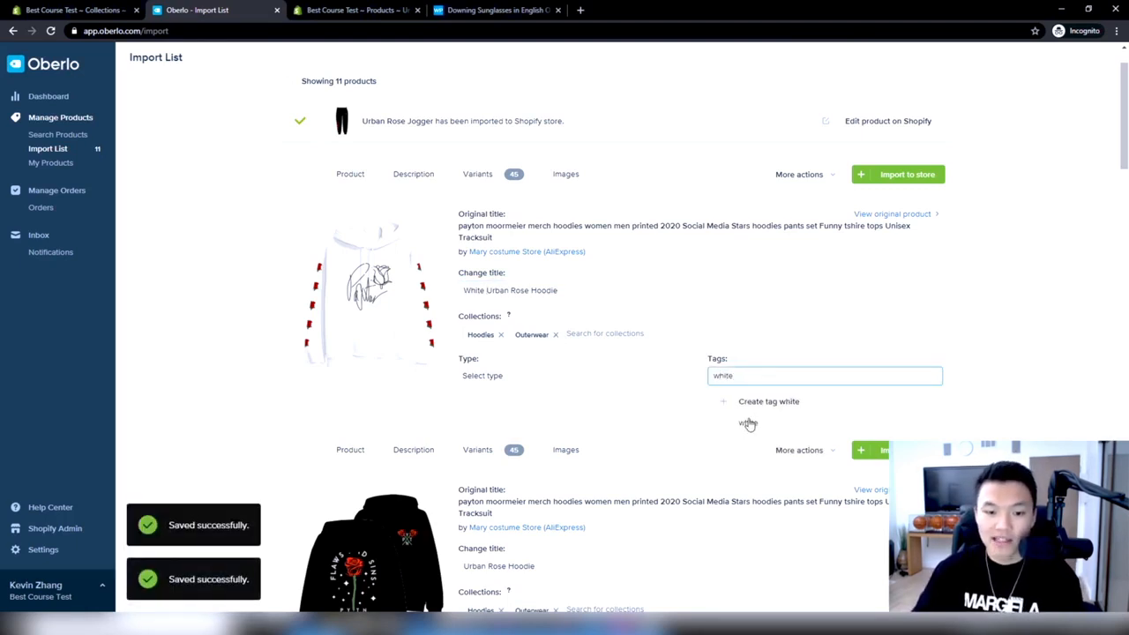
{"action": "left_click", "coordinate": [737, 402]}
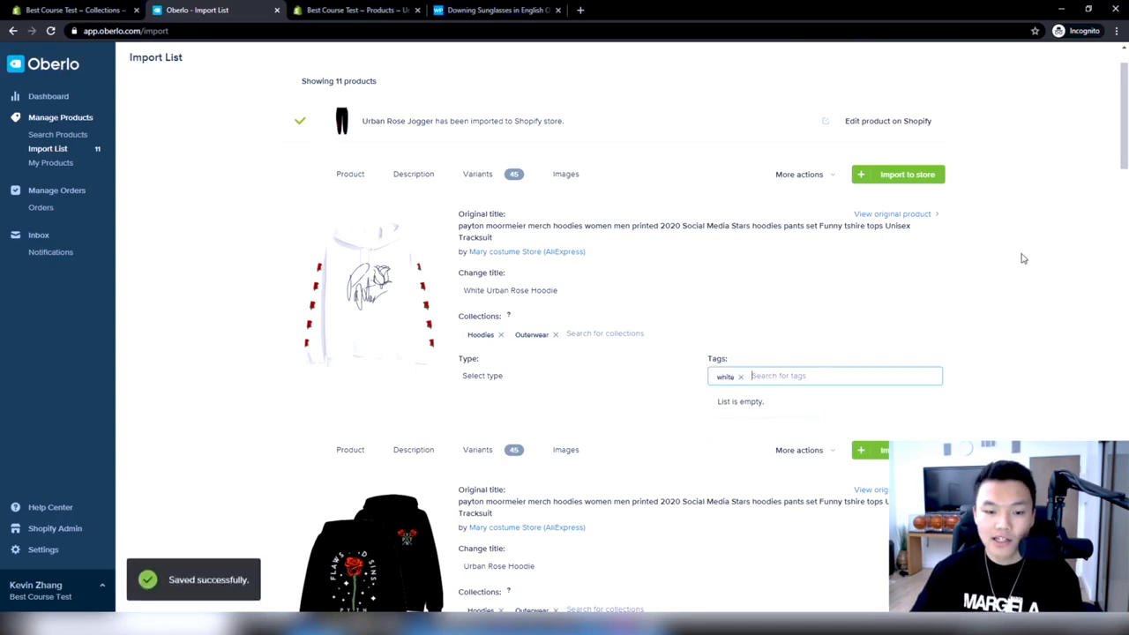
Import the White Urban Rose Hoodie to the Shopify store
{"action": "left_click", "coordinate": [907, 176]}
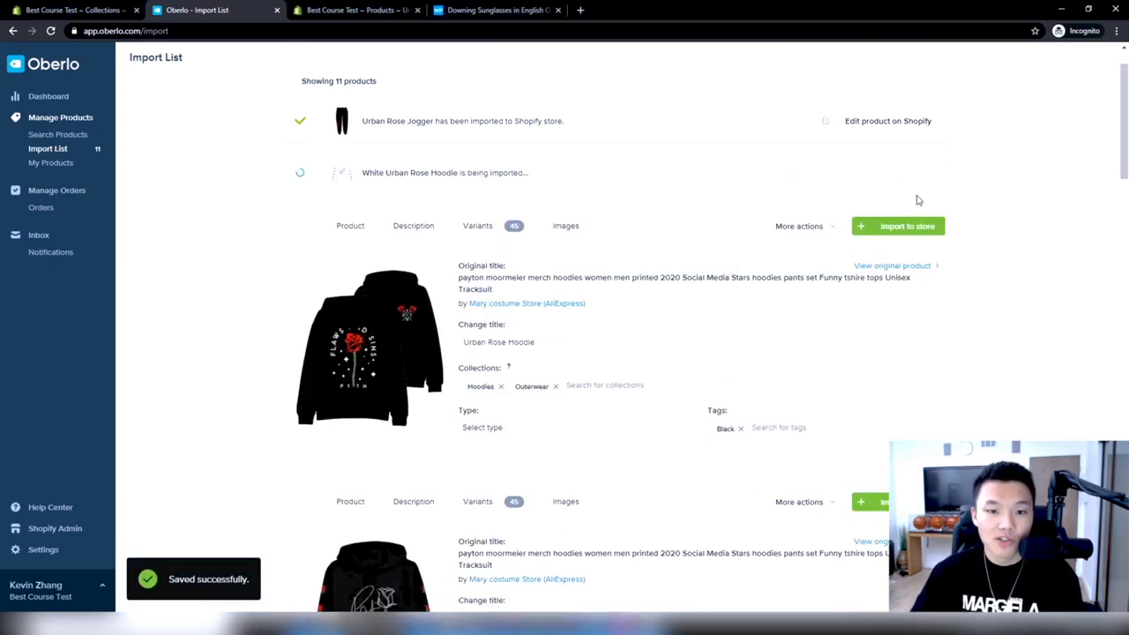
{"action": "scroll", "coordinate": [914, 194], "scroll_direction": "down", "scroll_amount": 1}
{"action": "scroll", "coordinate": [859, 179], "scroll_direction": "up", "scroll_amount": 2}
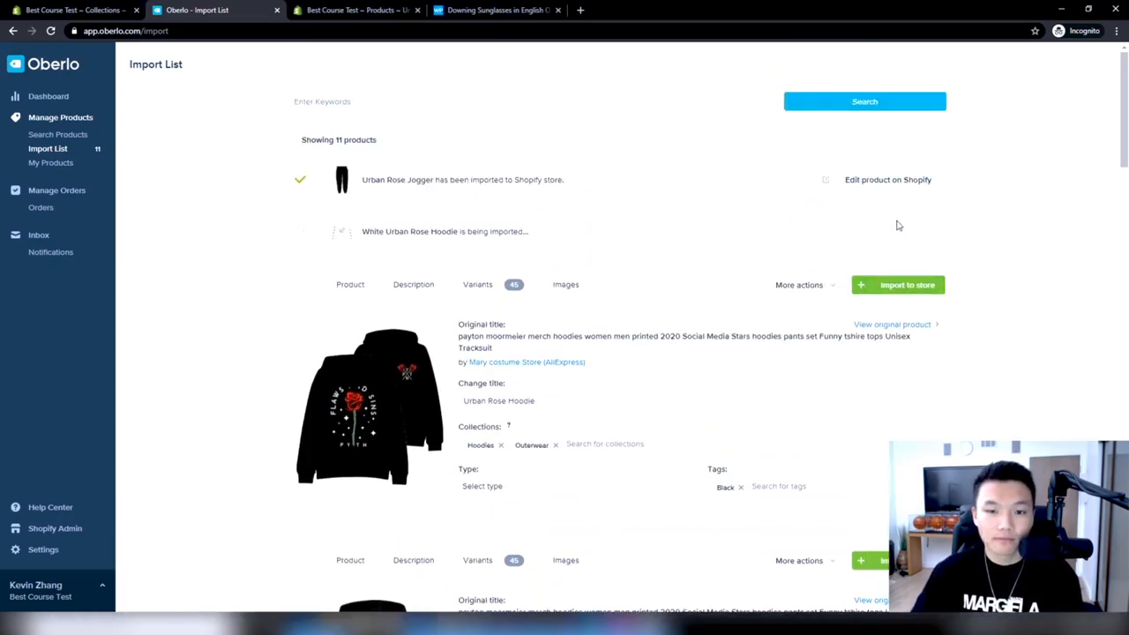
Review the imported White Urban Rose Hoodie's details and variants on Shopify, and close both Shopify product pages
{"action": "left_click", "coordinate": [902, 232]}
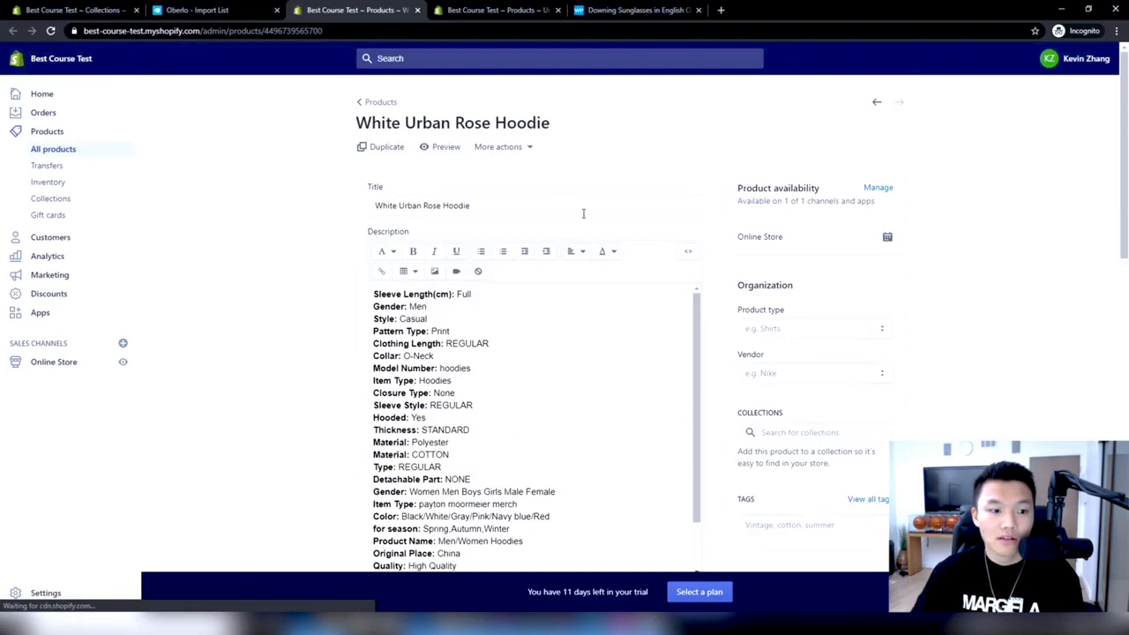
{"action": "scroll", "coordinate": [553, 212], "scroll_direction": "down", "scroll_amount": 4}
{"action": "scroll", "coordinate": [645, 339], "scroll_direction": "down", "scroll_amount": 8}
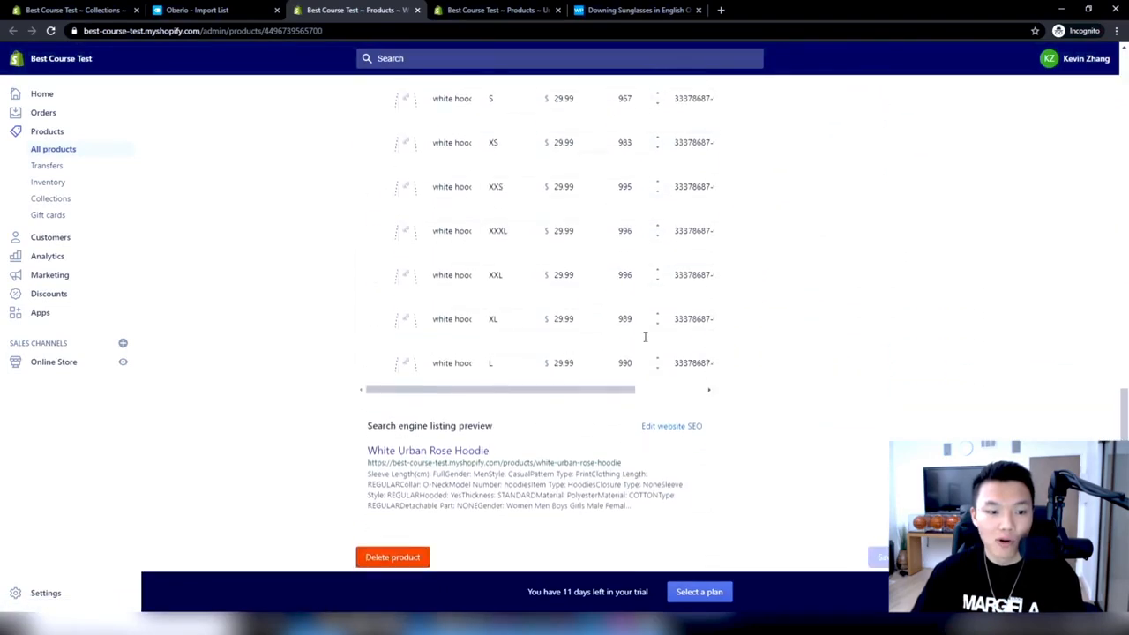
{"action": "scroll", "coordinate": [544, 174], "scroll_direction": "up", "scroll_amount": 15}
{"action": "left_click", "coordinate": [417, 10]}
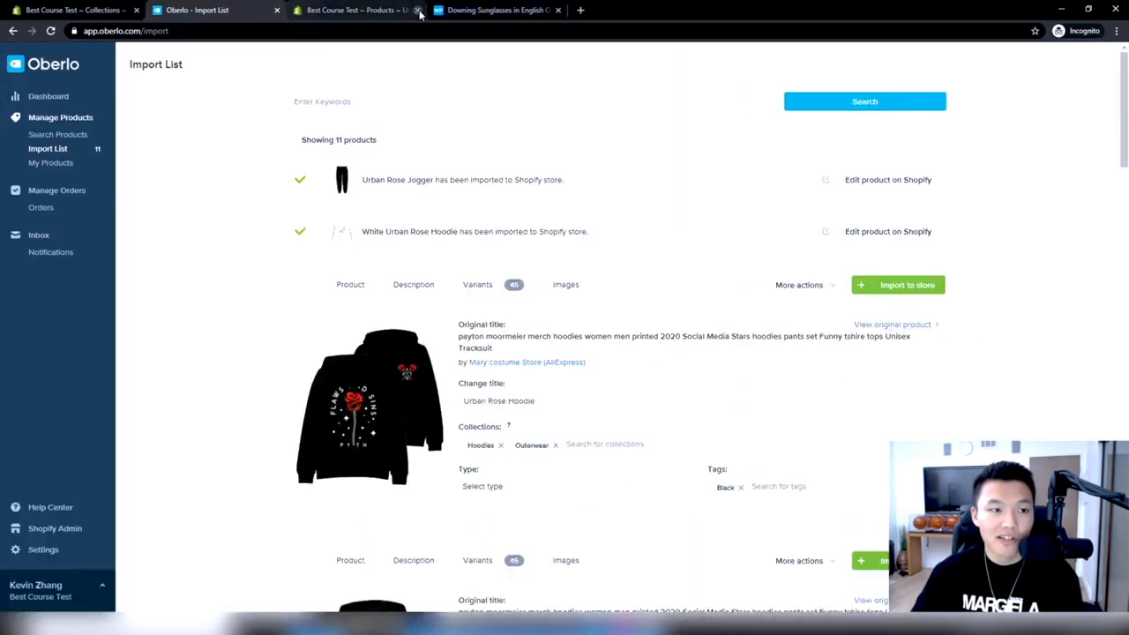
{"action": "left_click", "coordinate": [417, 9]}
Examine the color and size variants and product details of the Hip Hop Lil Peep hoodie in the import list
{"action": "scroll", "coordinate": [573, 209], "scroll_direction": "down", "scroll_amount": 5}
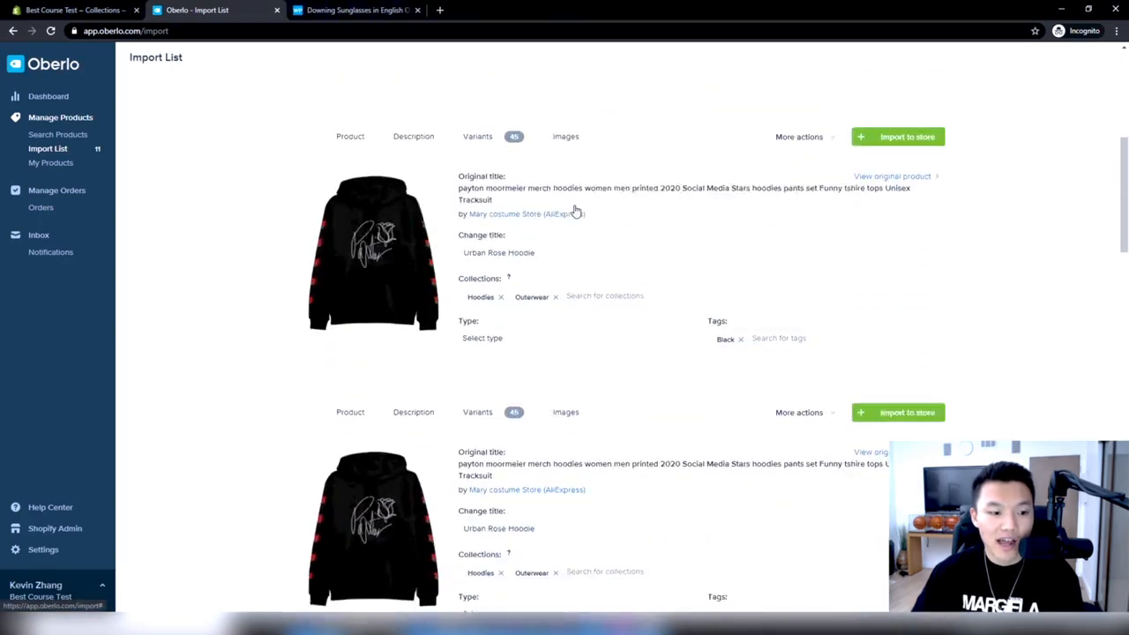
{"action": "scroll", "coordinate": [394, 213], "scroll_direction": "down", "scroll_amount": 3}
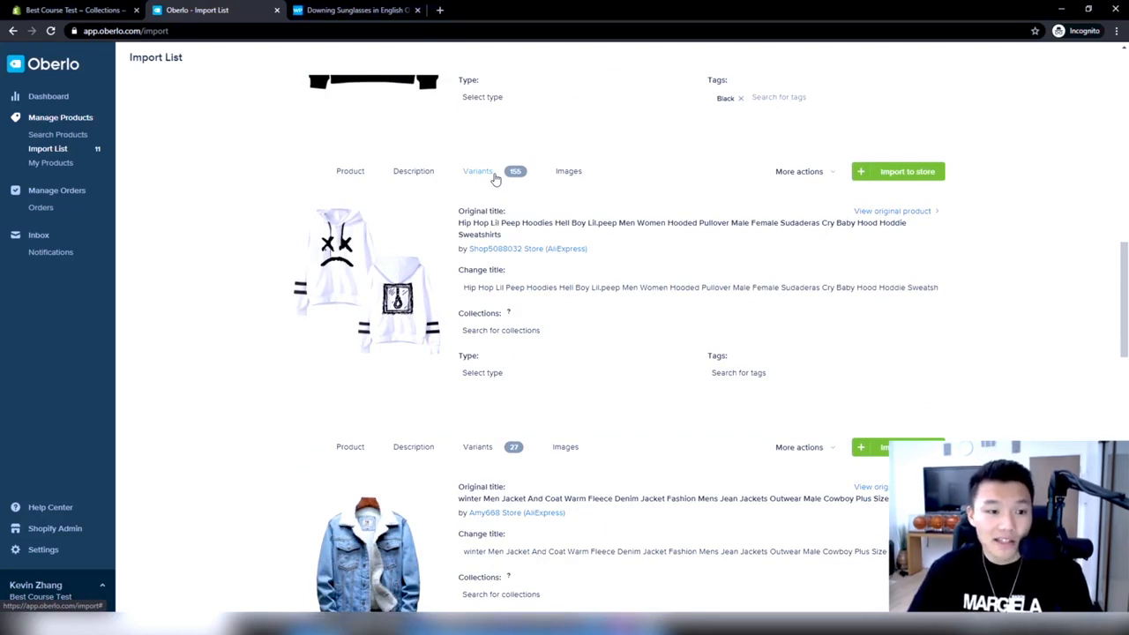
{"action": "left_click", "coordinate": [496, 179]}
{"action": "left_click", "coordinate": [351, 169]}
{"action": "left_click", "coordinate": [472, 174]}
{"action": "scroll", "coordinate": [524, 332], "scroll_direction": "down", "scroll_amount": 1}
{"action": "scroll", "coordinate": [523, 332], "scroll_direction": "down", "scroll_amount": 5}
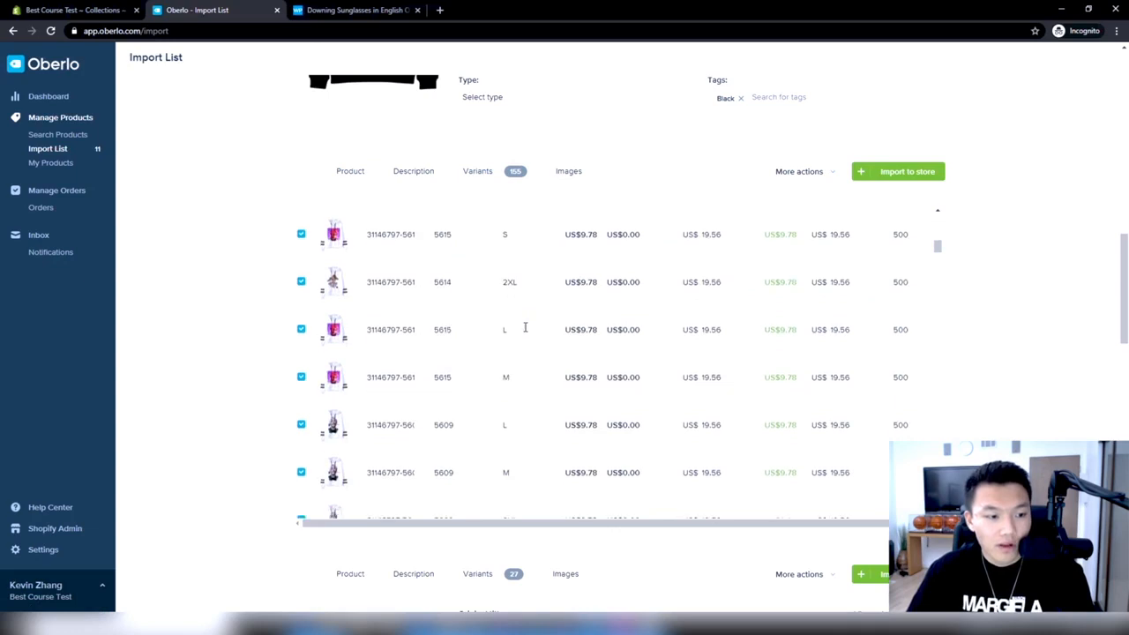
{"action": "scroll", "coordinate": [524, 327], "scroll_direction": "down", "scroll_amount": 5}
{"action": "scroll", "coordinate": [524, 329], "scroll_direction": "down", "scroll_amount": 5}
{"action": "scroll", "coordinate": [523, 331], "scroll_direction": "down", "scroll_amount": 5}
{"action": "scroll", "coordinate": [520, 349], "scroll_direction": "up", "scroll_amount": 5}
{"action": "scroll", "coordinate": [414, 181], "scroll_direction": "up", "scroll_amount": 5}
{"action": "scroll", "coordinate": [598, 376], "scroll_direction": "down", "scroll_amount": 10}
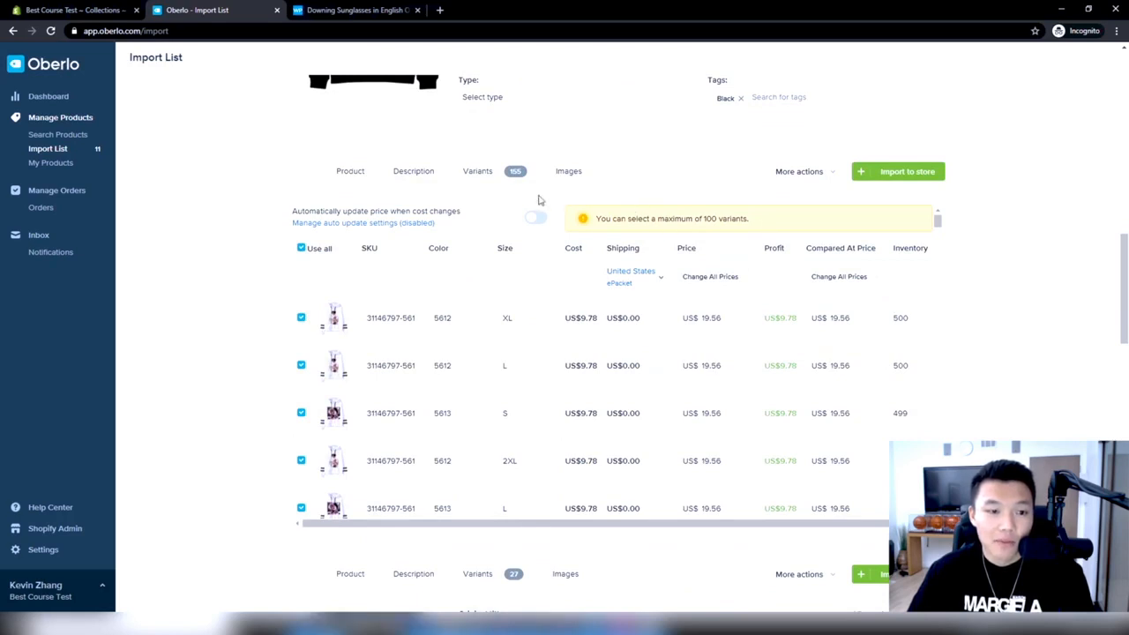
{"action": "left_click", "coordinate": [414, 171]}
{"action": "left_click", "coordinate": [342, 171]}
{"action": "left_click", "coordinate": [479, 173]}
{"action": "left_click", "coordinate": [350, 171]}
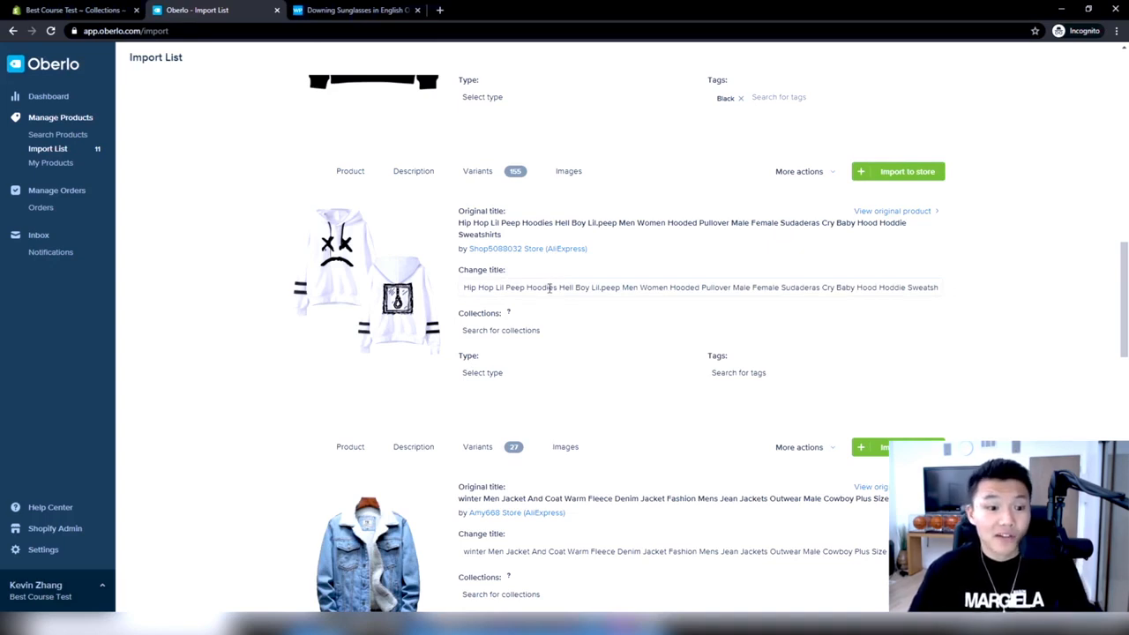
Add the Hip Hop Lil Peep hoodie to the Hoodies and Outerwear collections
{"action": "left_click", "coordinate": [541, 329]}
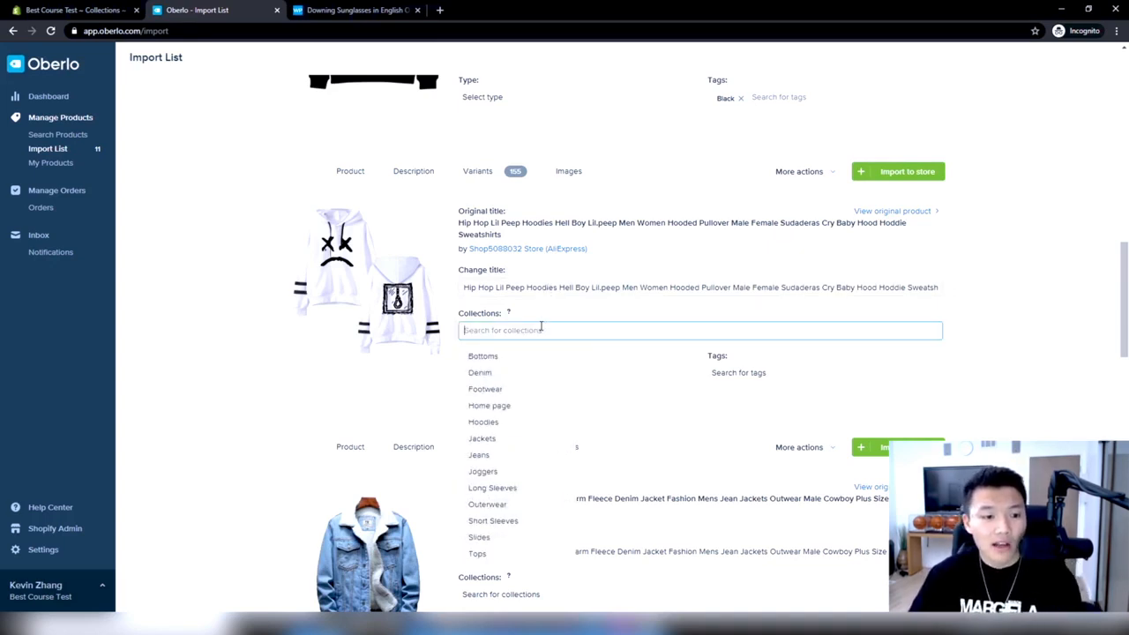
{"action": "left_click", "coordinate": [483, 422]}
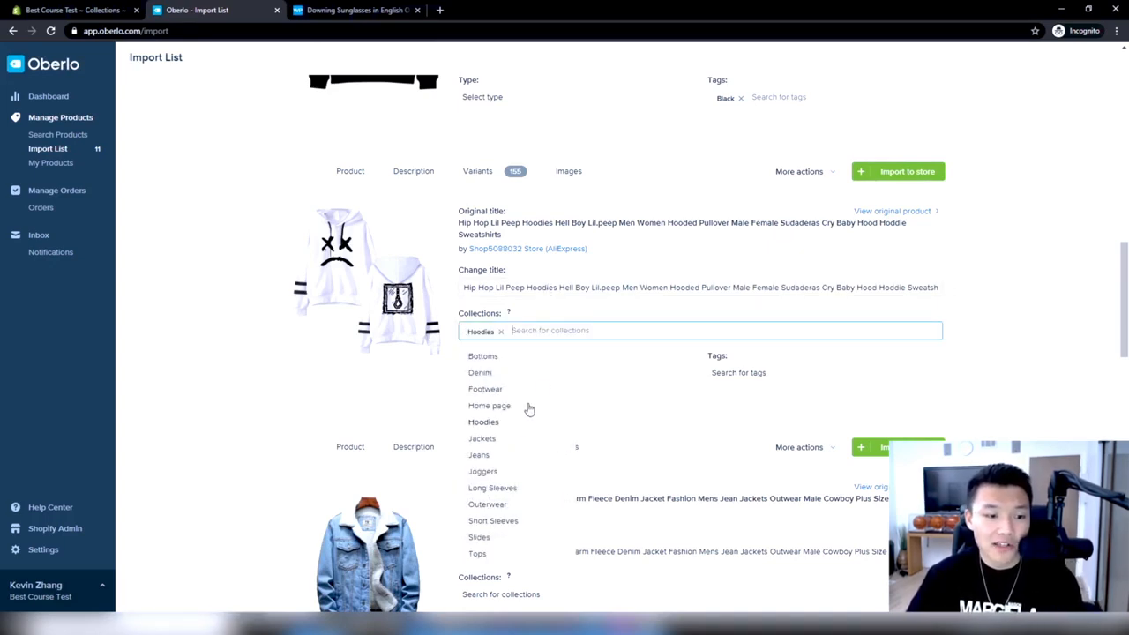
{"action": "left_click", "coordinate": [487, 503]}
{"action": "left_click", "coordinate": [998, 353]}
Check the Hip Hop Lil Peep hoodie's variants and give the product the tag white
{"action": "left_click", "coordinate": [496, 175]}
{"action": "scroll", "coordinate": [521, 339], "scroll_direction": "down", "scroll_amount": 10}
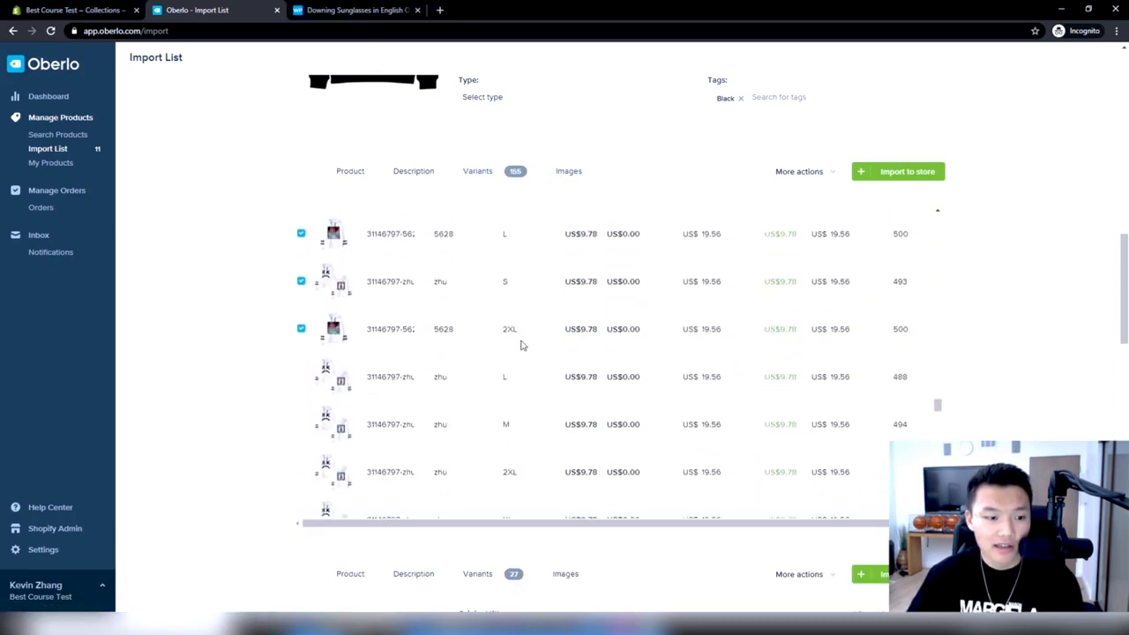
{"action": "left_click", "coordinate": [352, 172]}
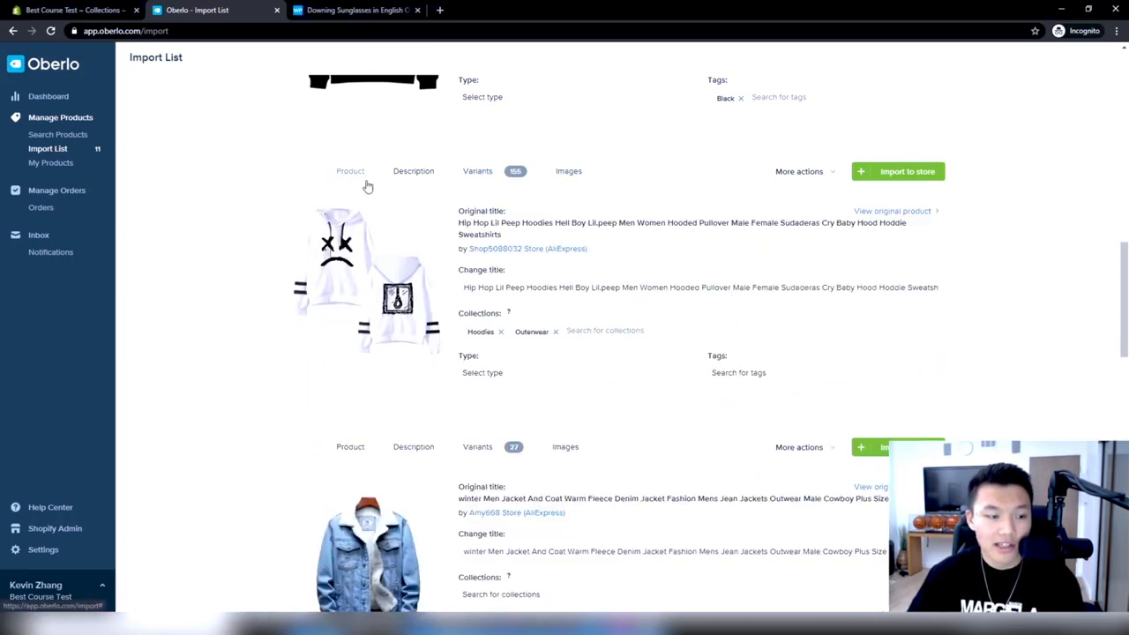
{"action": "left_click", "coordinate": [756, 376]}
{"action": "type", "text": "white"}
{"action": "left_click", "coordinate": [757, 401]}
{"action": "left_click", "coordinate": [699, 258]}
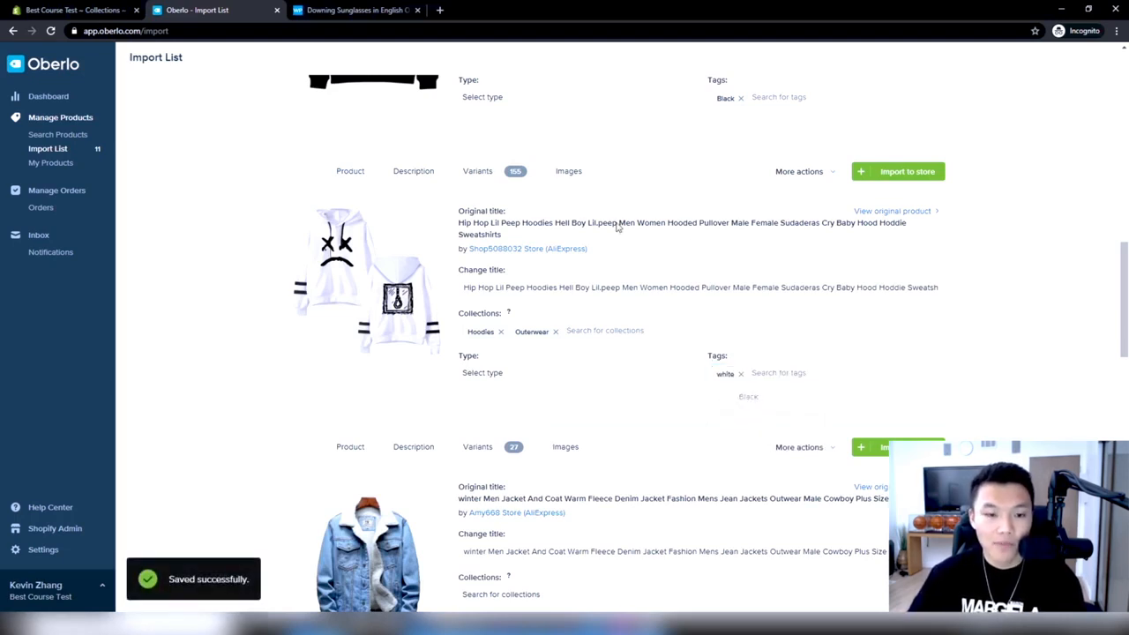
Multiply the prices of all variants of the Hip Hop Lil Peep hoodie by 2.5
{"action": "left_click", "coordinate": [412, 171]}
{"action": "left_click", "coordinate": [477, 171]}
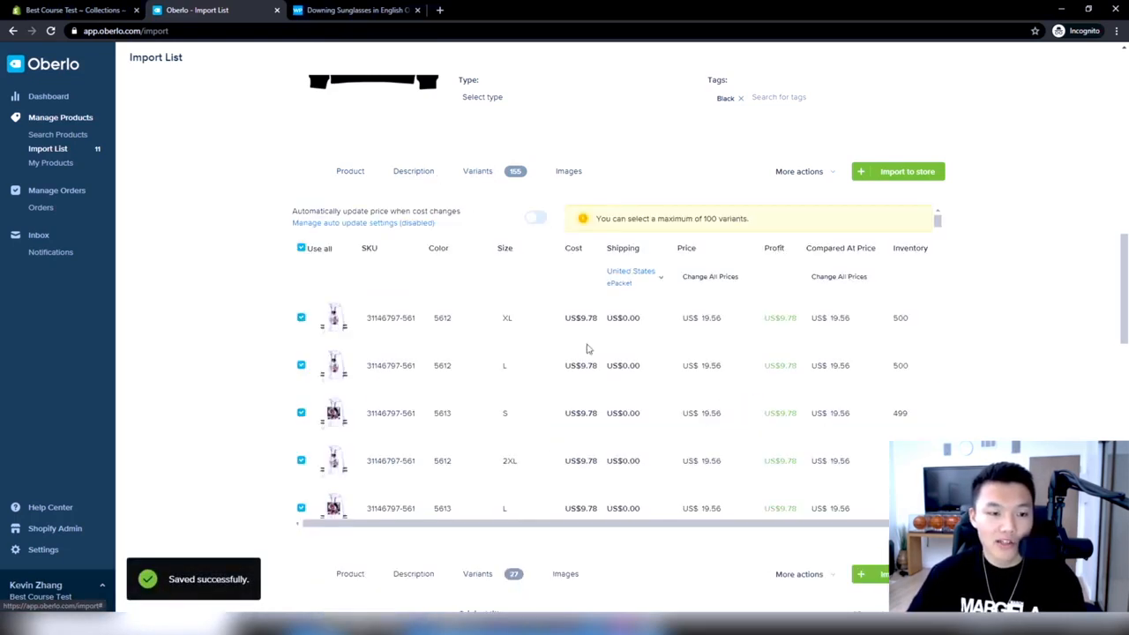
{"action": "left_click", "coordinate": [726, 276]}
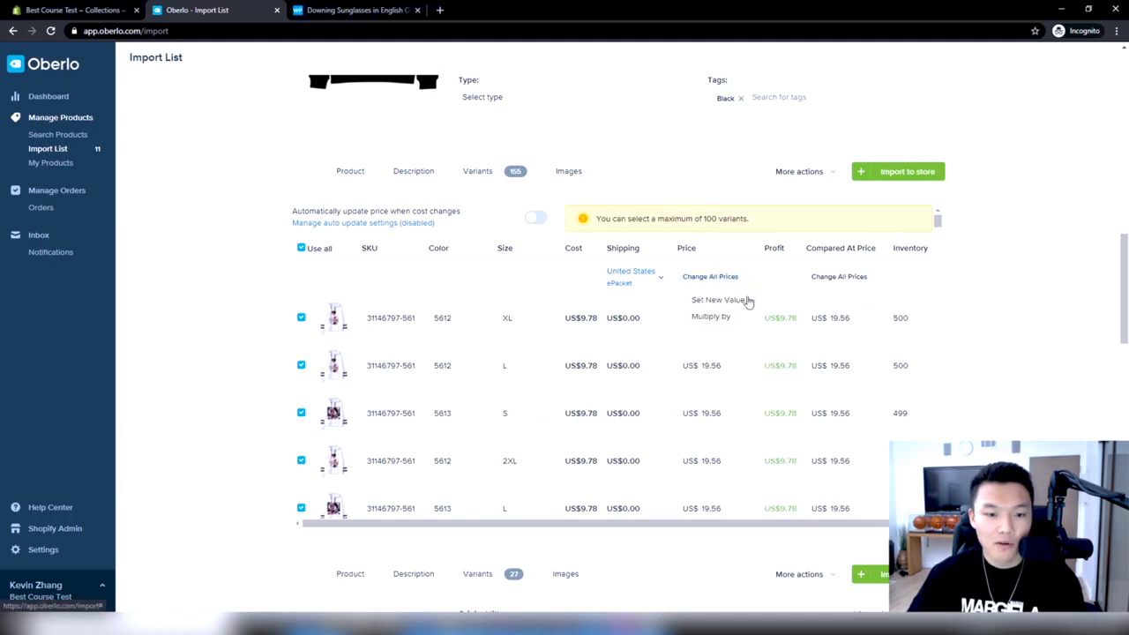
{"action": "left_click", "coordinate": [728, 316]}
{"action": "type", "text": "2."}
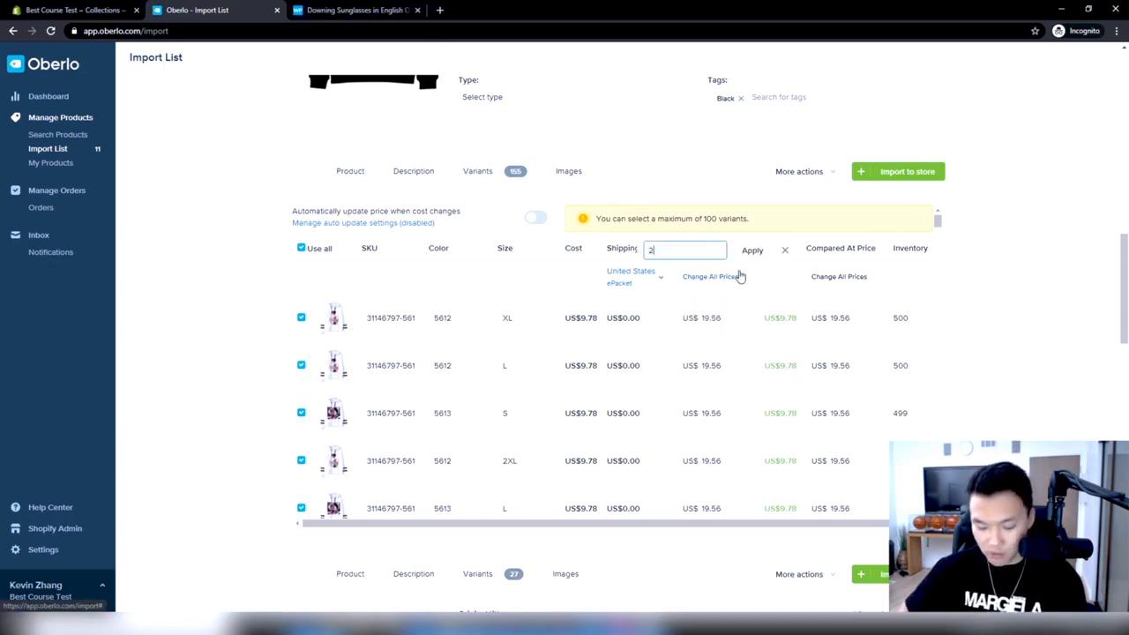
{"action": "left_click", "coordinate": [750, 251]}
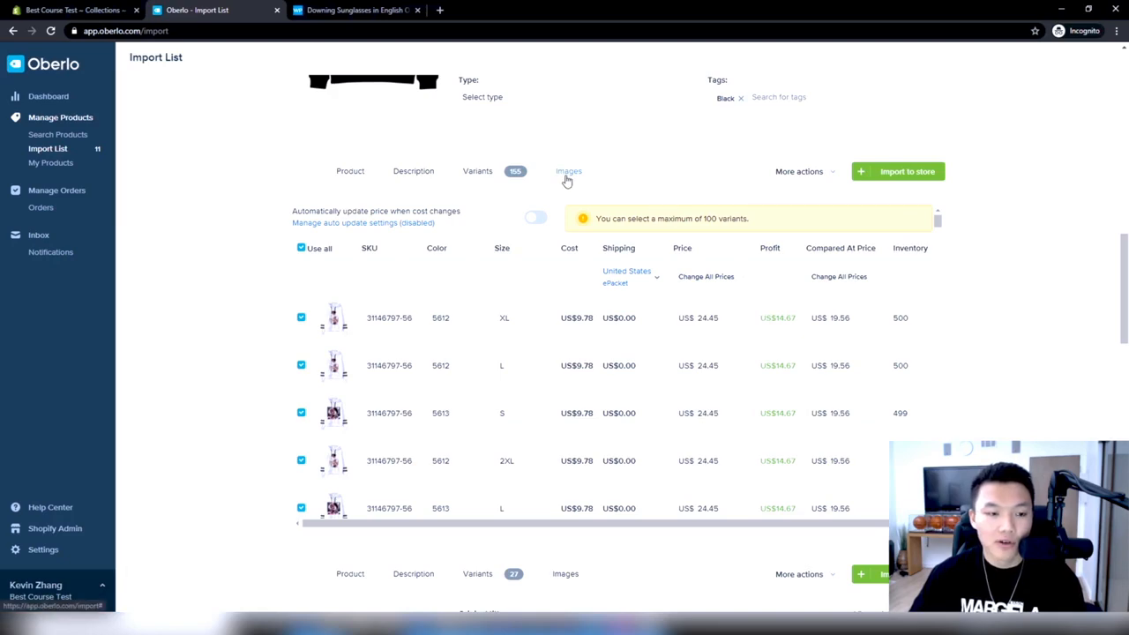
Examine the full set of product images for the Hip Hop Lil Peep hoodie, both selected and unselected
{"action": "left_click", "coordinate": [567, 176]}
{"action": "scroll", "coordinate": [617, 365], "scroll_direction": "down", "scroll_amount": 5}
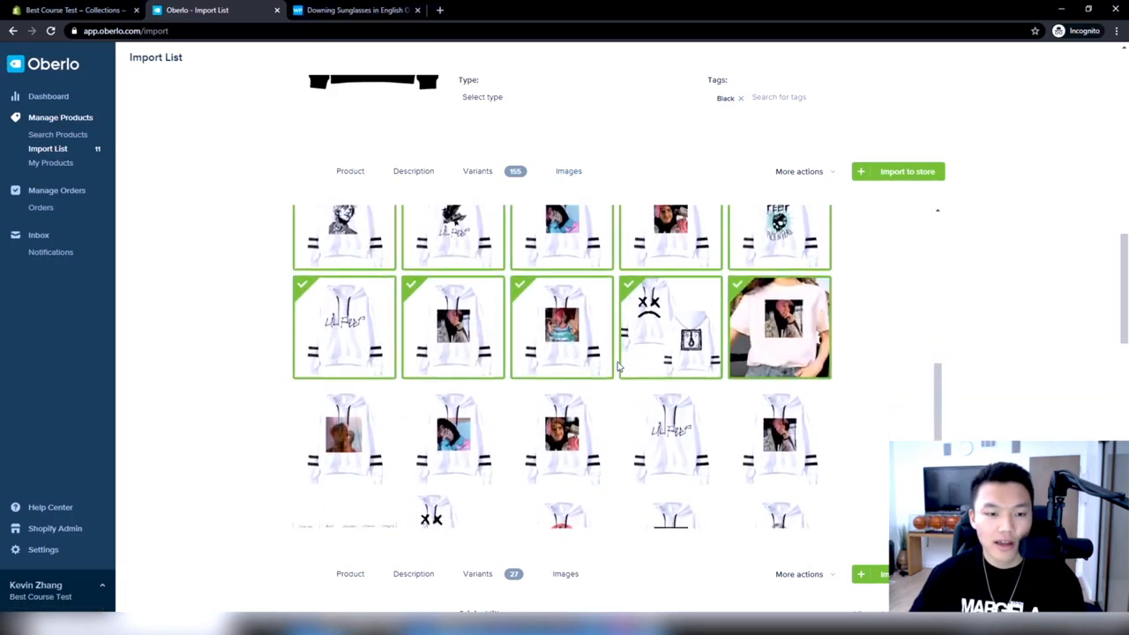
{"action": "scroll", "coordinate": [618, 366], "scroll_direction": "up", "scroll_amount": 2}
{"action": "scroll", "coordinate": [618, 366], "scroll_direction": "down", "scroll_amount": 12}
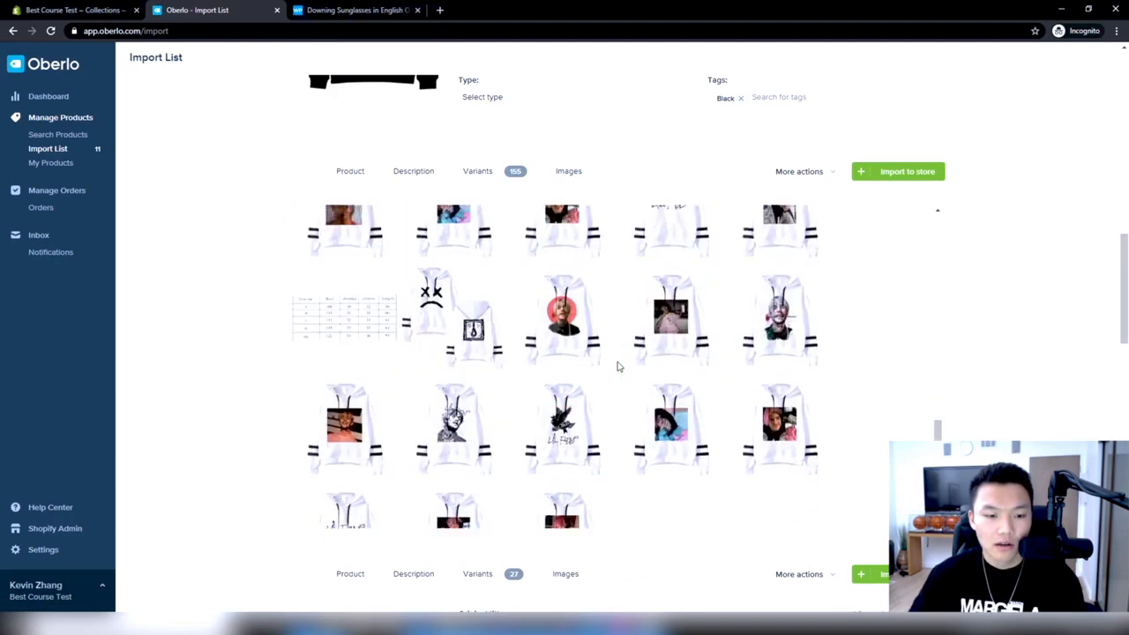
{"action": "scroll", "coordinate": [617, 366], "scroll_direction": "up", "scroll_amount": 15}
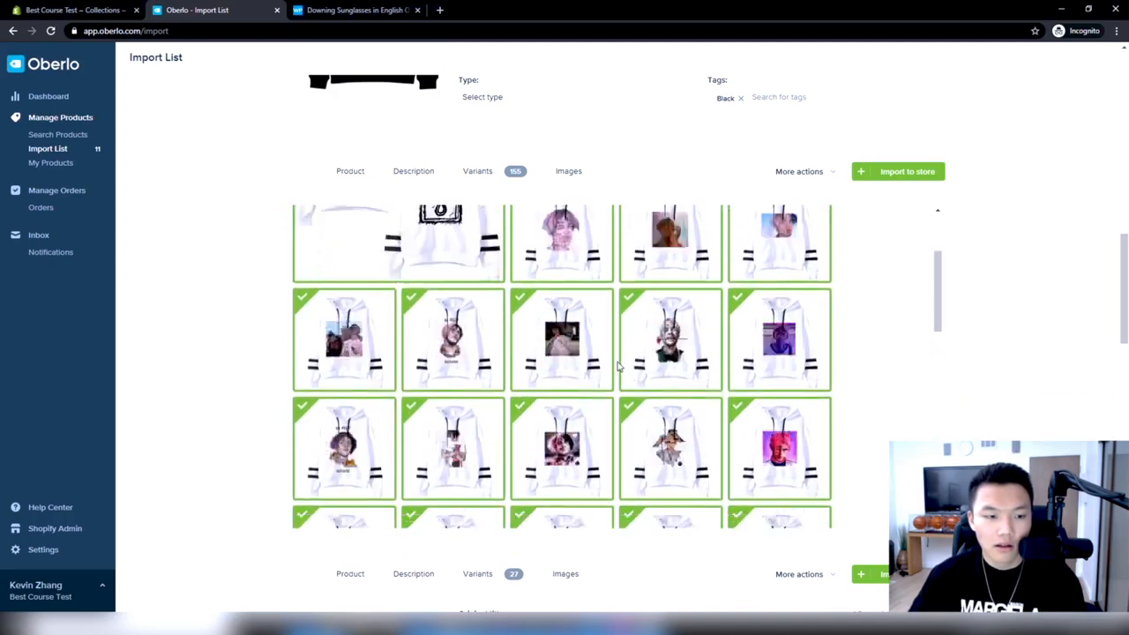
{"action": "scroll", "coordinate": [599, 353], "scroll_direction": "down", "scroll_amount": 5}
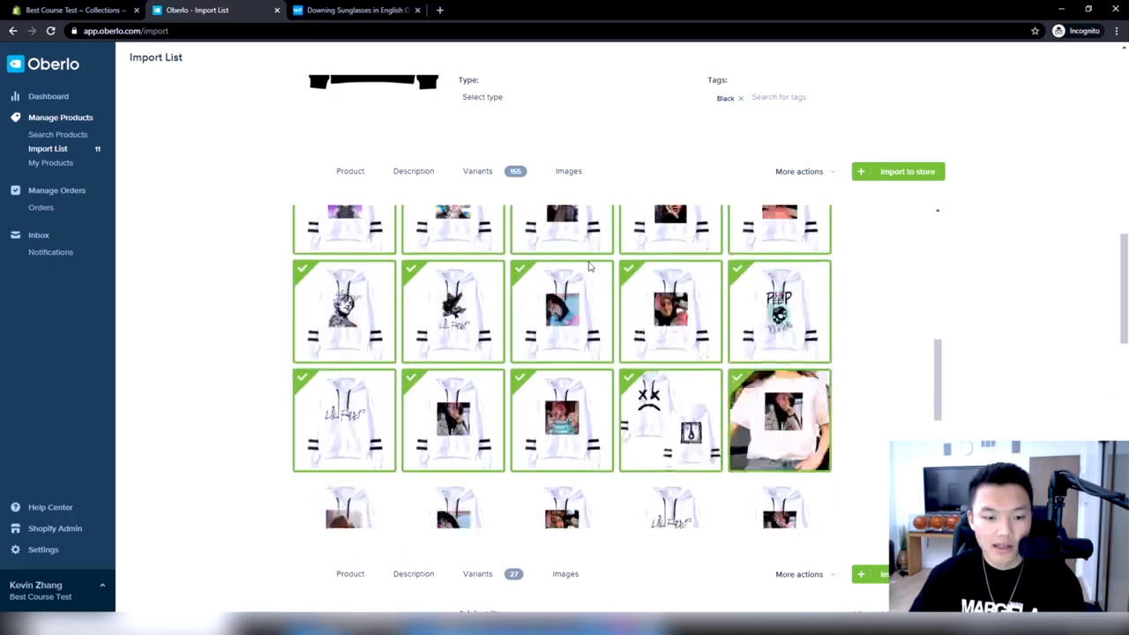
{"action": "scroll", "coordinate": [592, 386], "scroll_direction": "down", "scroll_amount": 1}
{"action": "scroll", "coordinate": [621, 296], "scroll_direction": "up", "scroll_amount": 8}
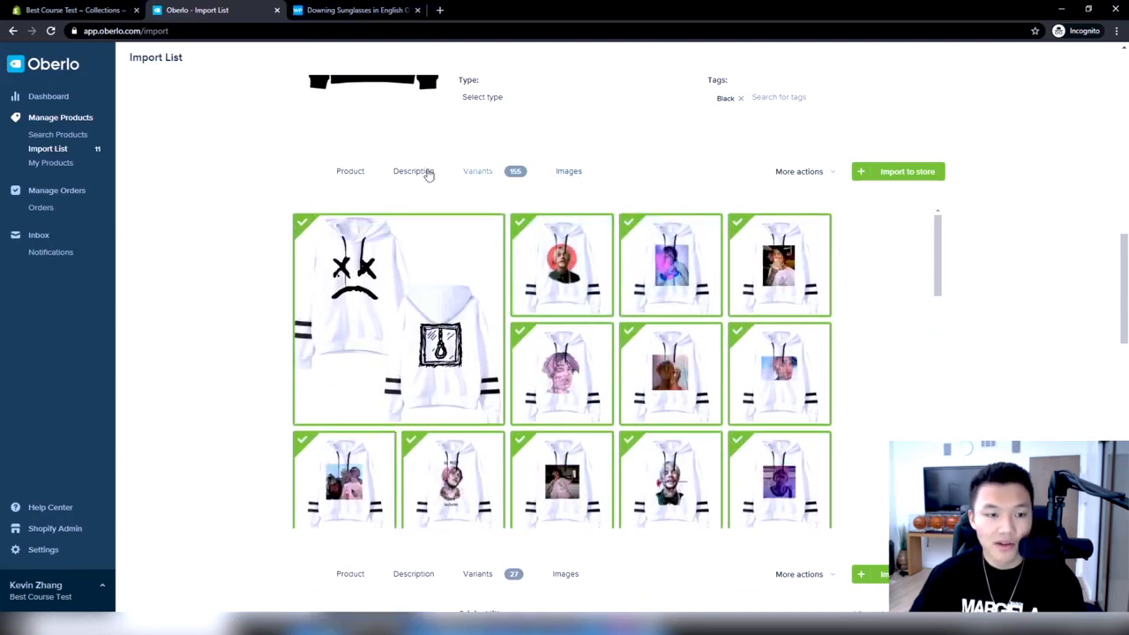
Split the Hip Hop Lil Peep hoodie by color into 31 products and reload the import list
{"action": "left_click", "coordinate": [362, 173]}
{"action": "left_click", "coordinate": [800, 174]}
{"action": "left_click", "coordinate": [796, 219]}
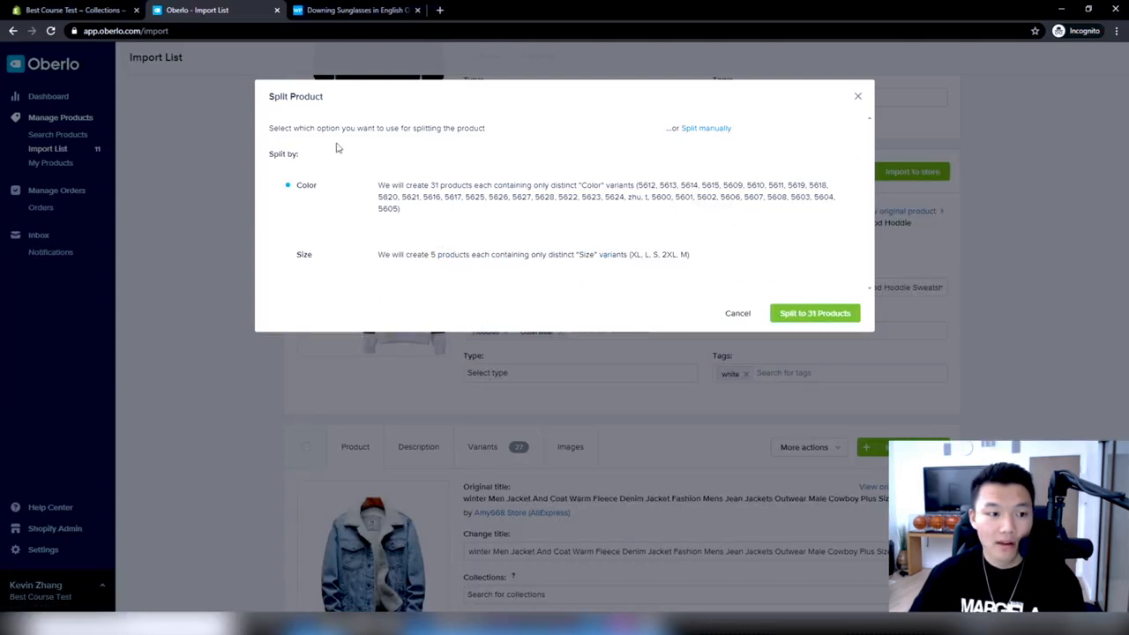
{"action": "left_click_drag", "start_coordinate": [639, 183], "coordinate": [705, 218]}
{"action": "left_click", "coordinate": [842, 312]}
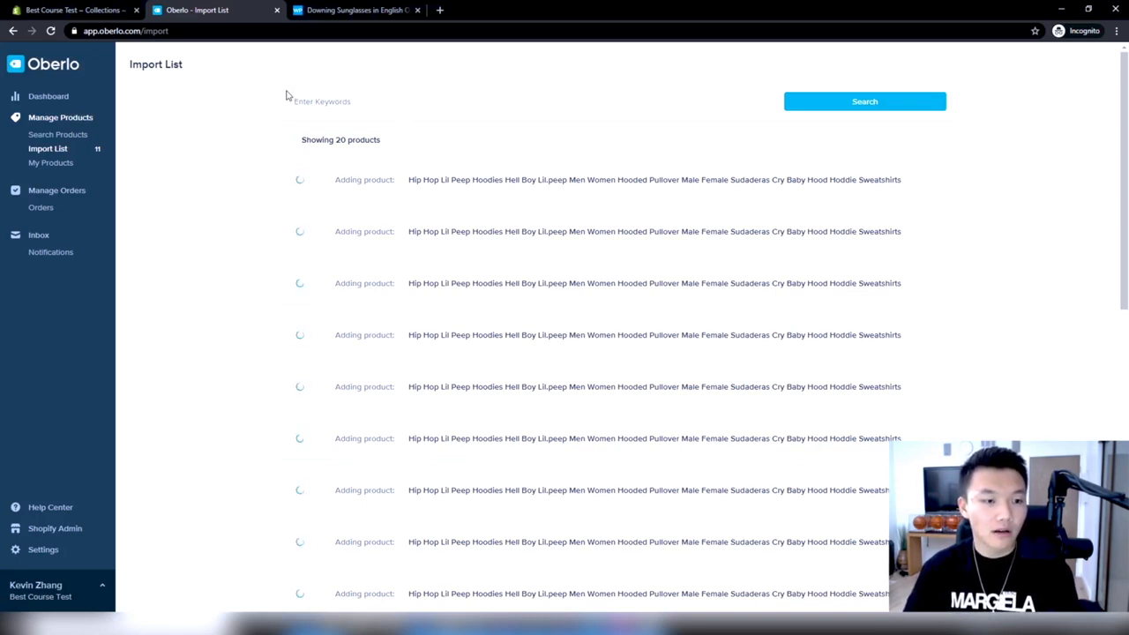
{"action": "left_click", "coordinate": [50, 31]}
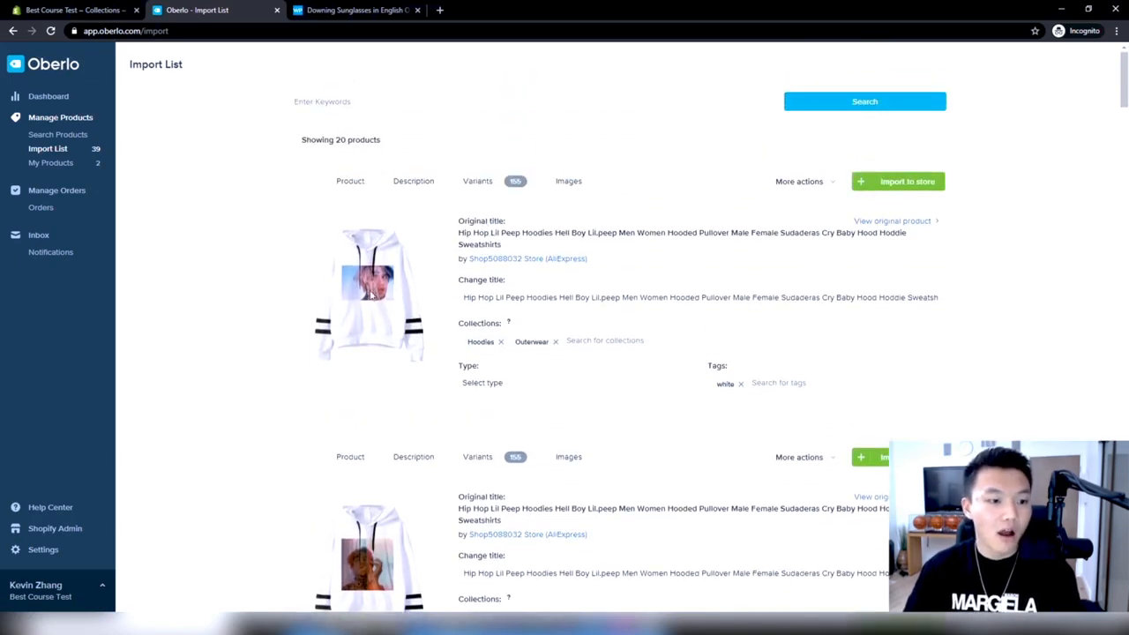
Look over the split hoodies and retitle the first one in the import list as Lil Peep Side Glance Hoodie
{"action": "scroll", "coordinate": [388, 300], "scroll_direction": "down", "scroll_amount": 3}
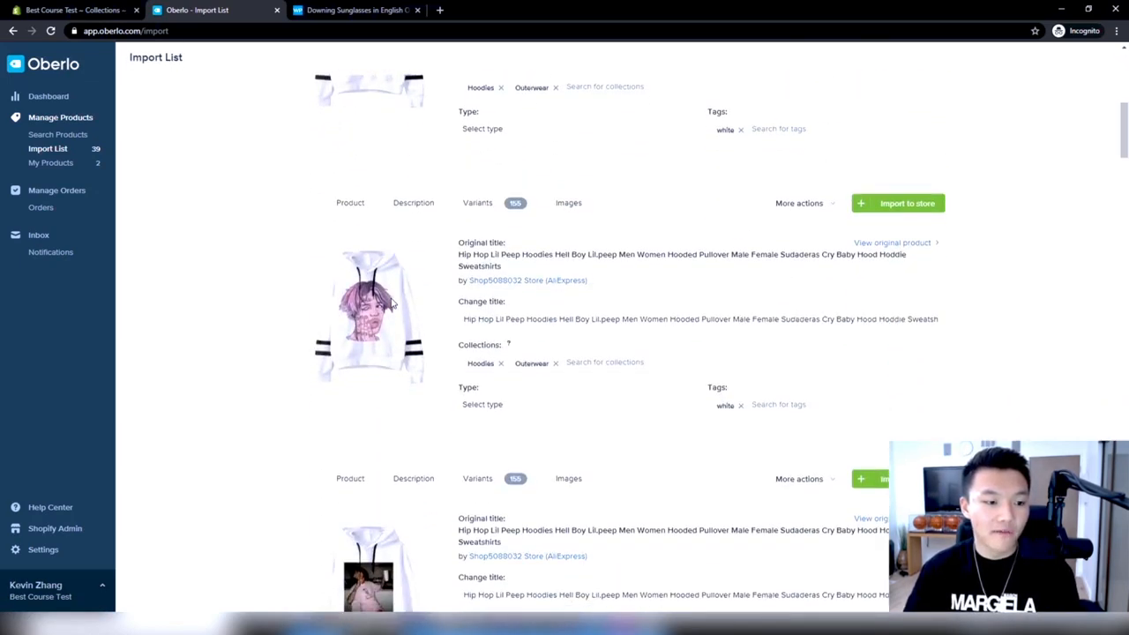
{"action": "scroll", "coordinate": [392, 304], "scroll_direction": "down", "scroll_amount": 2}
{"action": "scroll", "coordinate": [391, 304], "scroll_direction": "up", "scroll_amount": 8}
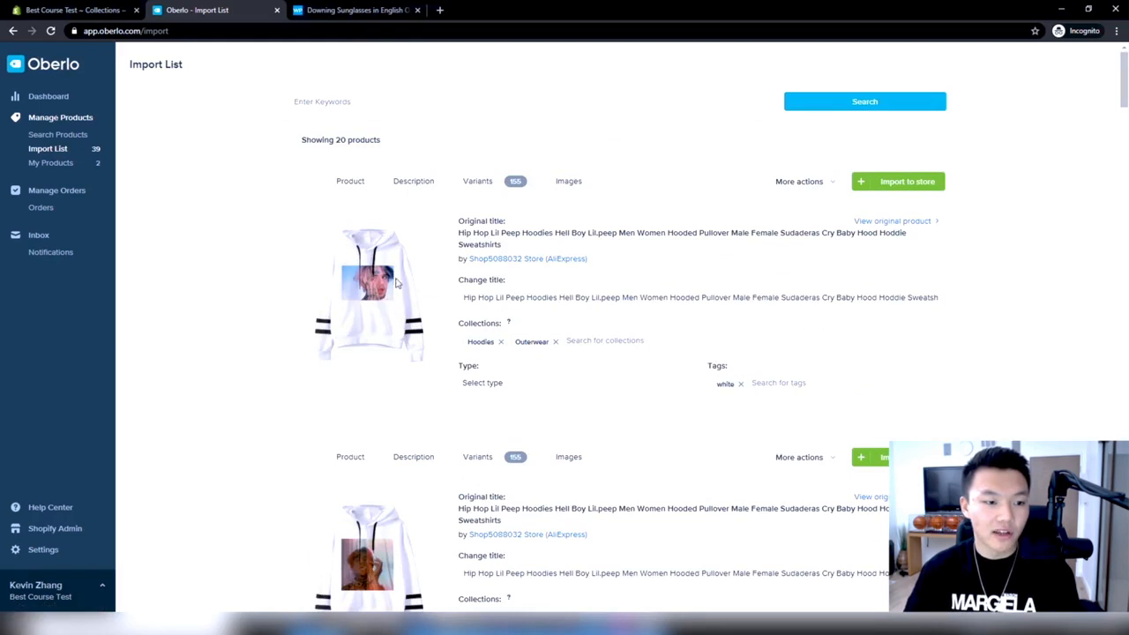
{"action": "triple_click", "coordinate": [498, 297]}
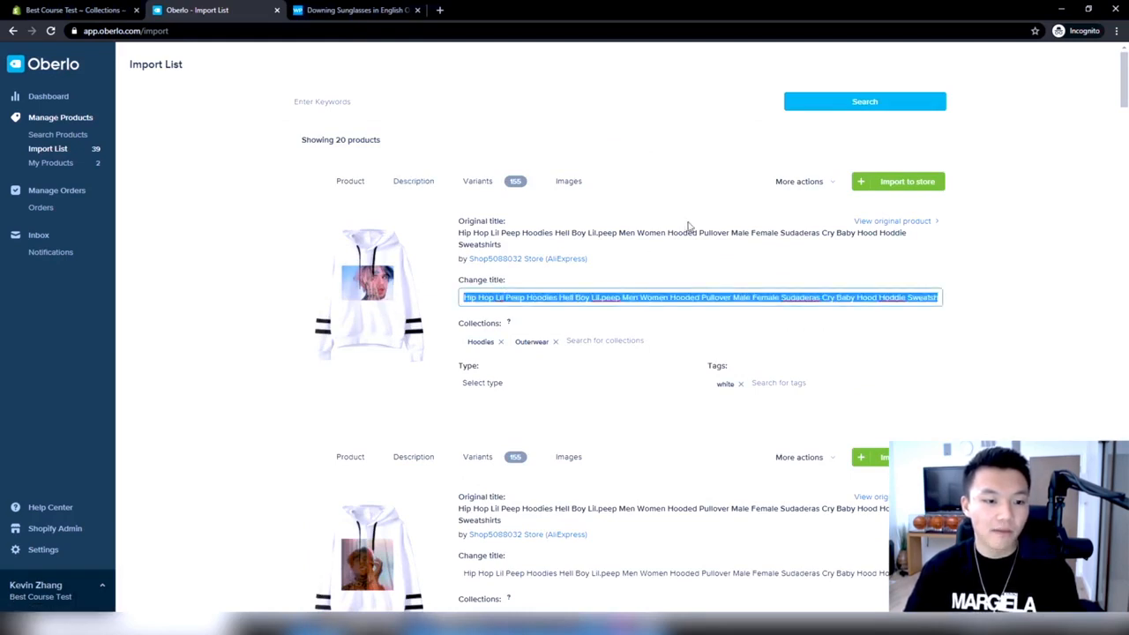
{"action": "key", "text": "BackSpace"}
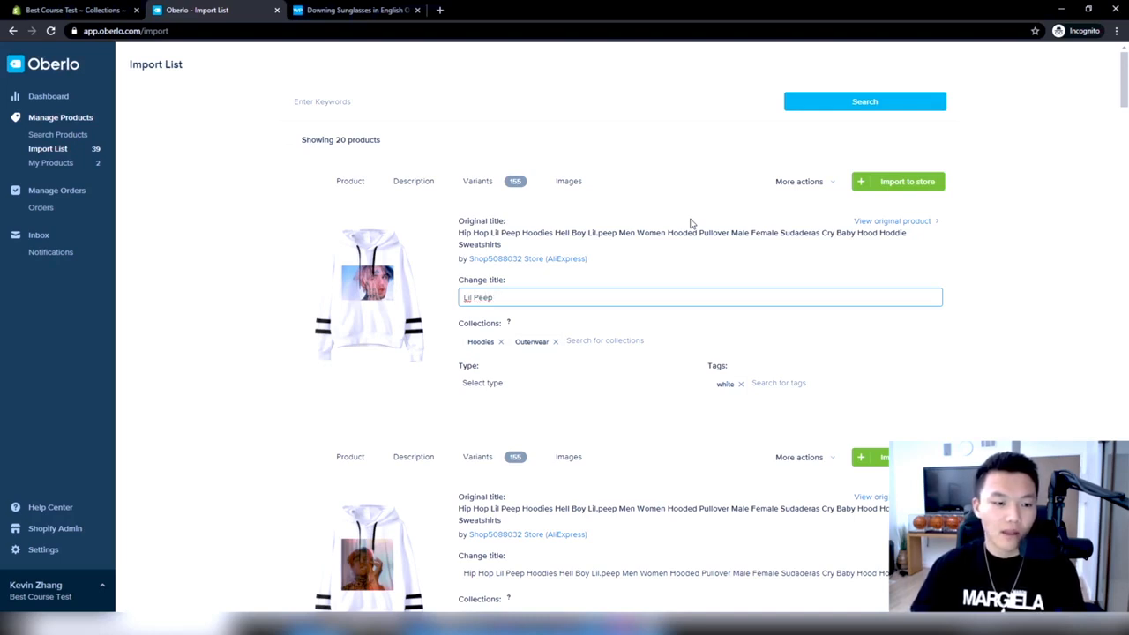
{"action": "scroll", "coordinate": [692, 223], "scroll_direction": "down", "scroll_amount": 5}
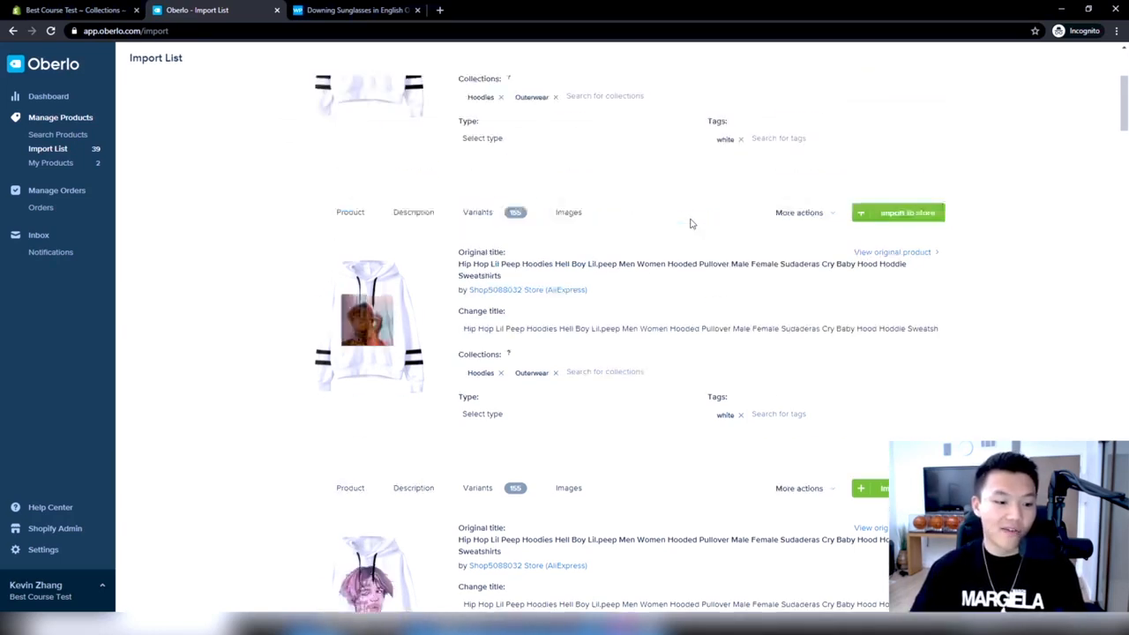
{"action": "scroll", "coordinate": [391, 430], "scroll_direction": "down", "scroll_amount": 10}
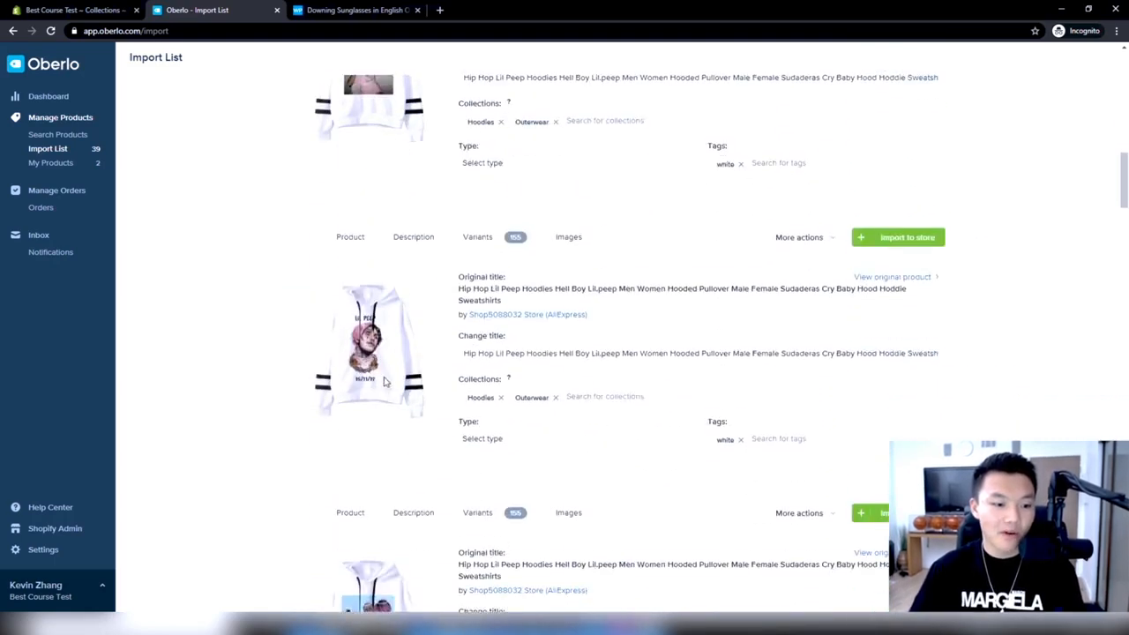
{"action": "scroll", "coordinate": [401, 365], "scroll_direction": "up", "scroll_amount": 15}
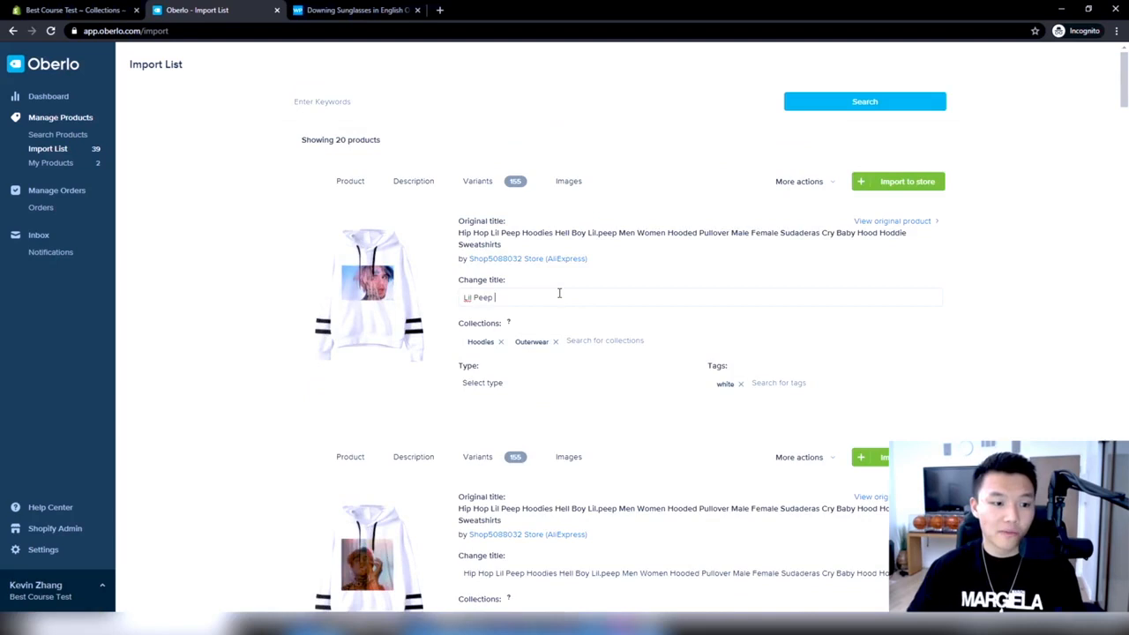
{"action": "type", "text": "nce H"}
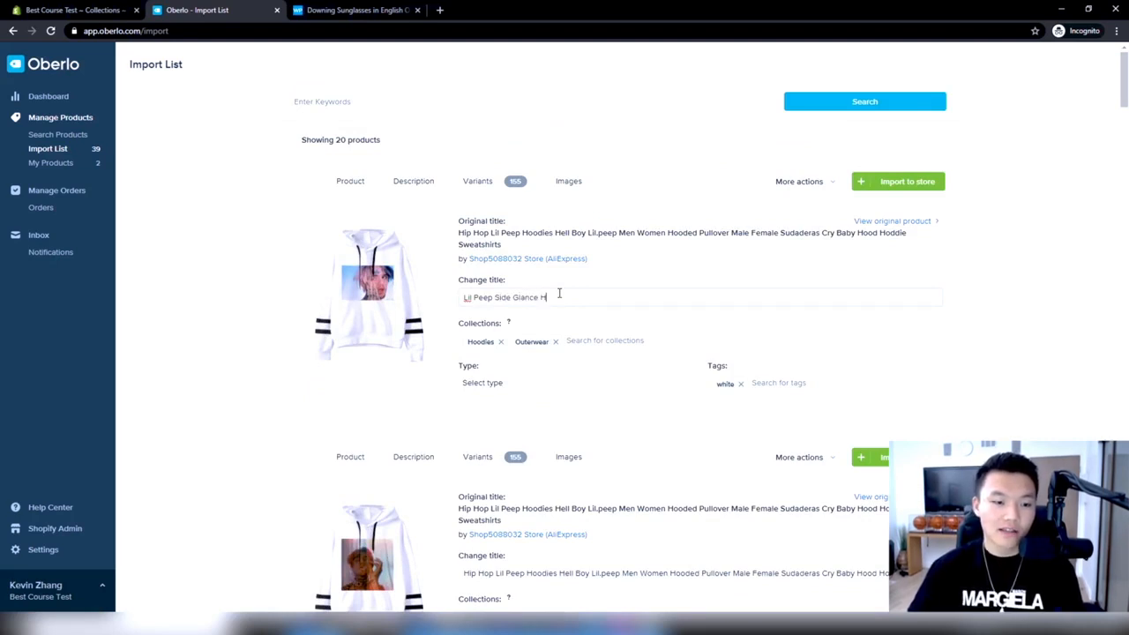
{"action": "type", "text": "oodie"}
{"action": "left_click", "coordinate": [698, 280]}
Examine the Lil Peep Side Glance Hoodie's description and its list of variants, checking which are selected and their prices
{"action": "left_click", "coordinate": [409, 187]}
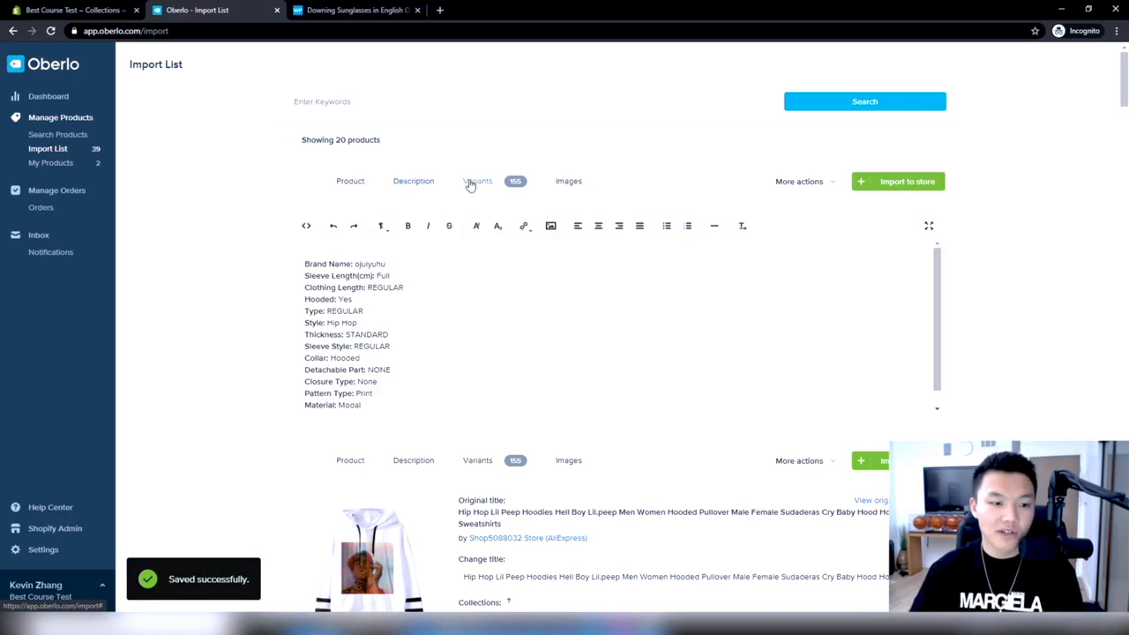
{"action": "left_click", "coordinate": [472, 182]}
{"action": "left_click", "coordinate": [569, 180]}
{"action": "left_click", "coordinate": [477, 180]}
{"action": "scroll", "coordinate": [694, 311], "scroll_direction": "down", "scroll_amount": 5}
{"action": "scroll", "coordinate": [694, 310], "scroll_direction": "down", "scroll_amount": 10}
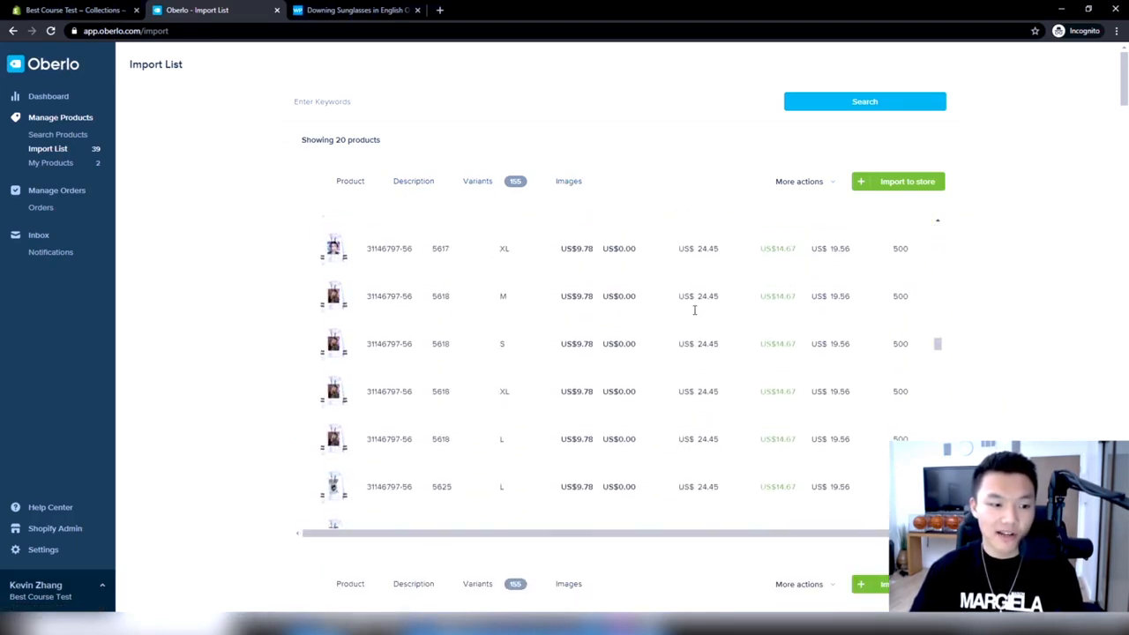
{"action": "scroll", "coordinate": [693, 311], "scroll_direction": "down", "scroll_amount": 10}
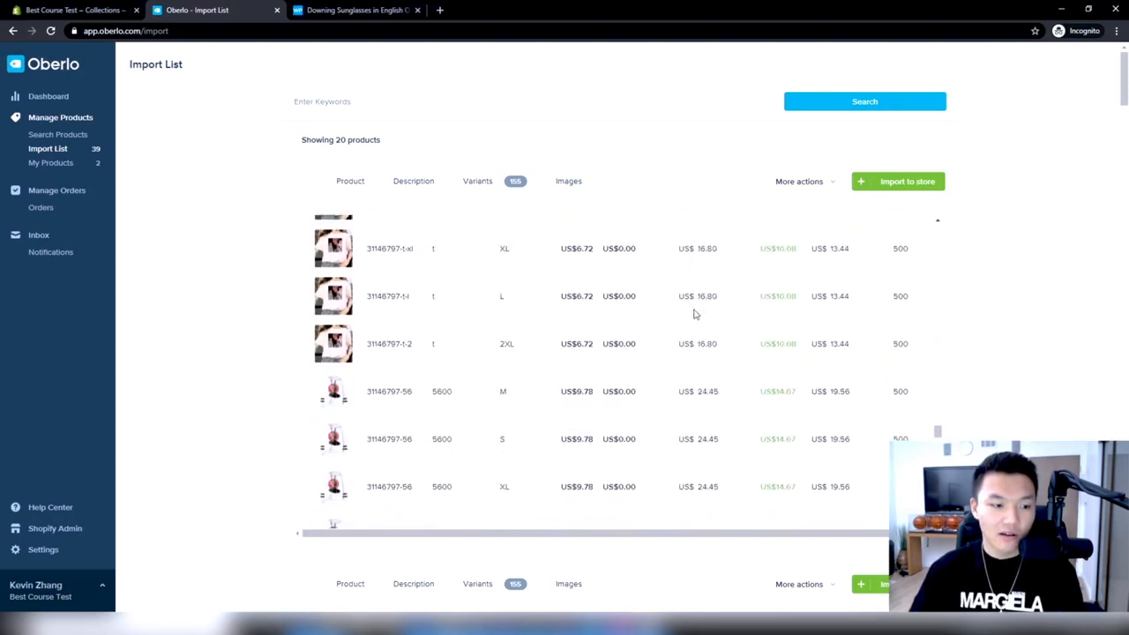
{"action": "scroll", "coordinate": [694, 314], "scroll_direction": "down", "scroll_amount": 10}
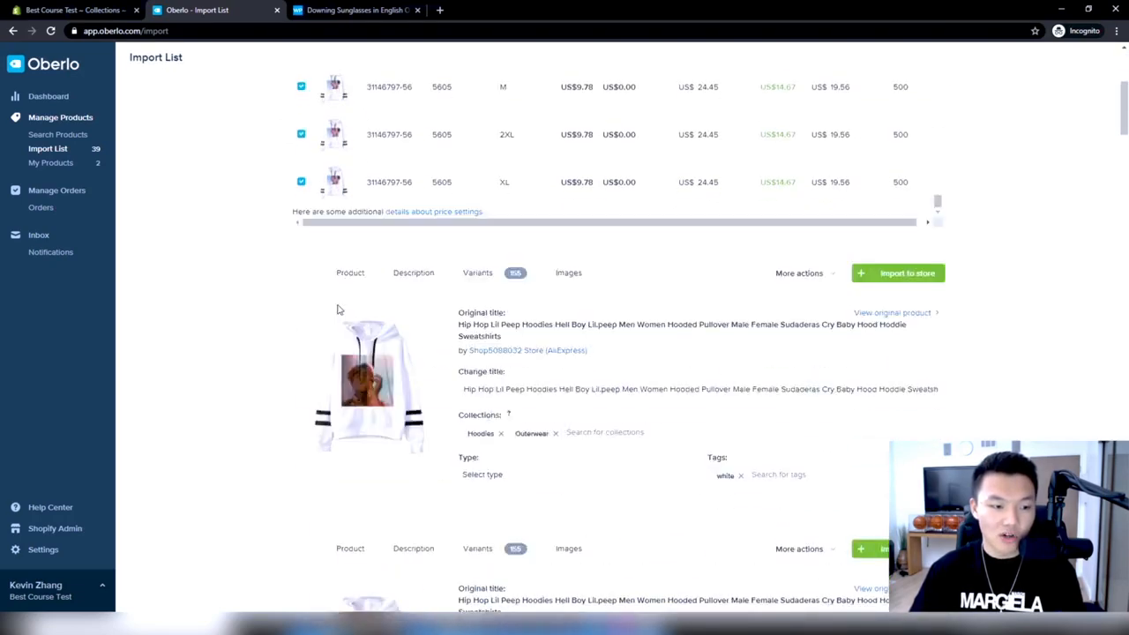
{"action": "scroll", "coordinate": [243, 297], "scroll_direction": "up", "scroll_amount": 5}
{"action": "scroll", "coordinate": [322, 238], "scroll_direction": "down", "scroll_amount": 2}
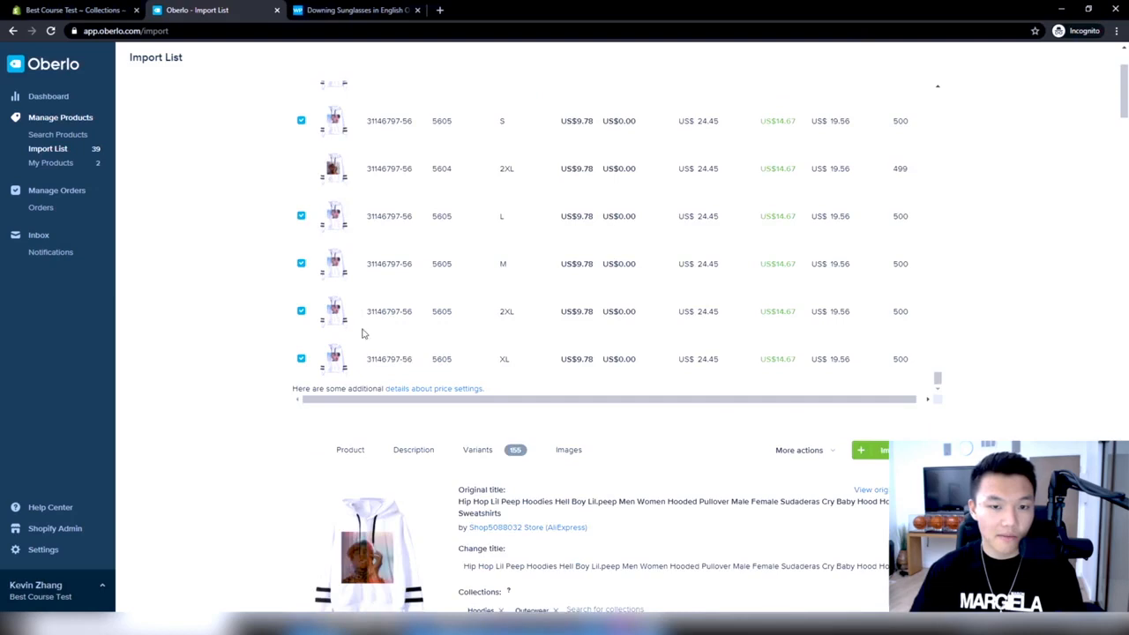
{"action": "scroll", "coordinate": [361, 333], "scroll_direction": "up", "scroll_amount": 3}
Check the Lil Peep Side Glance Hoodie's images and description, and import the product into the Shopify store
{"action": "left_click", "coordinate": [569, 182]}
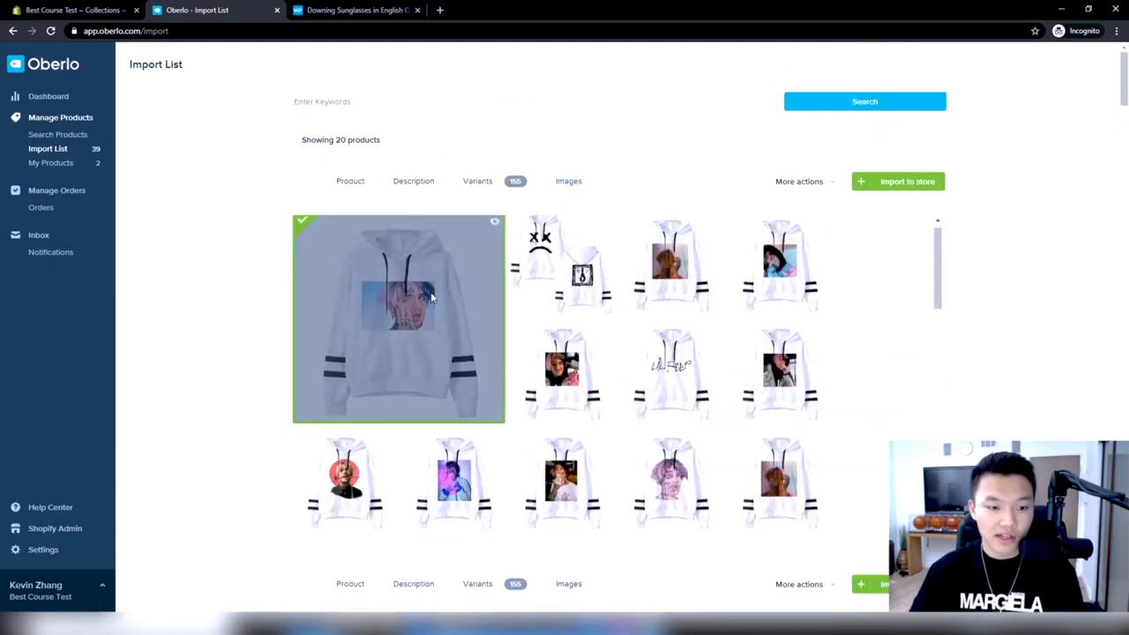
{"action": "scroll", "coordinate": [434, 290], "scroll_direction": "down", "scroll_amount": 2}
{"action": "scroll", "coordinate": [431, 283], "scroll_direction": "up", "scroll_amount": 2}
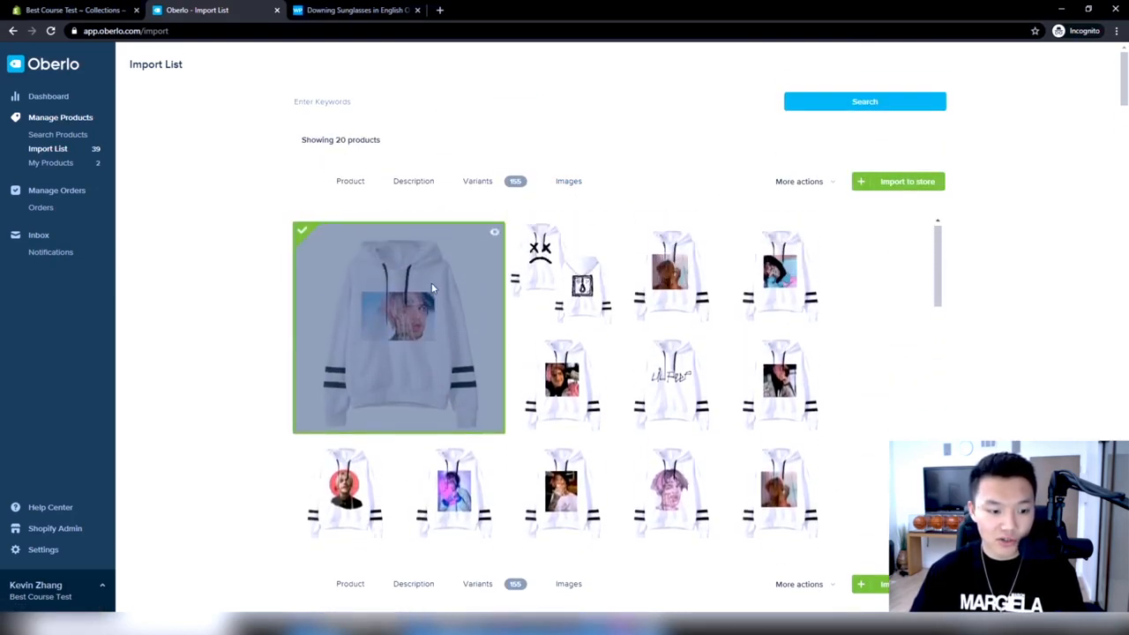
{"action": "scroll", "coordinate": [462, 312], "scroll_direction": "down", "scroll_amount": 5}
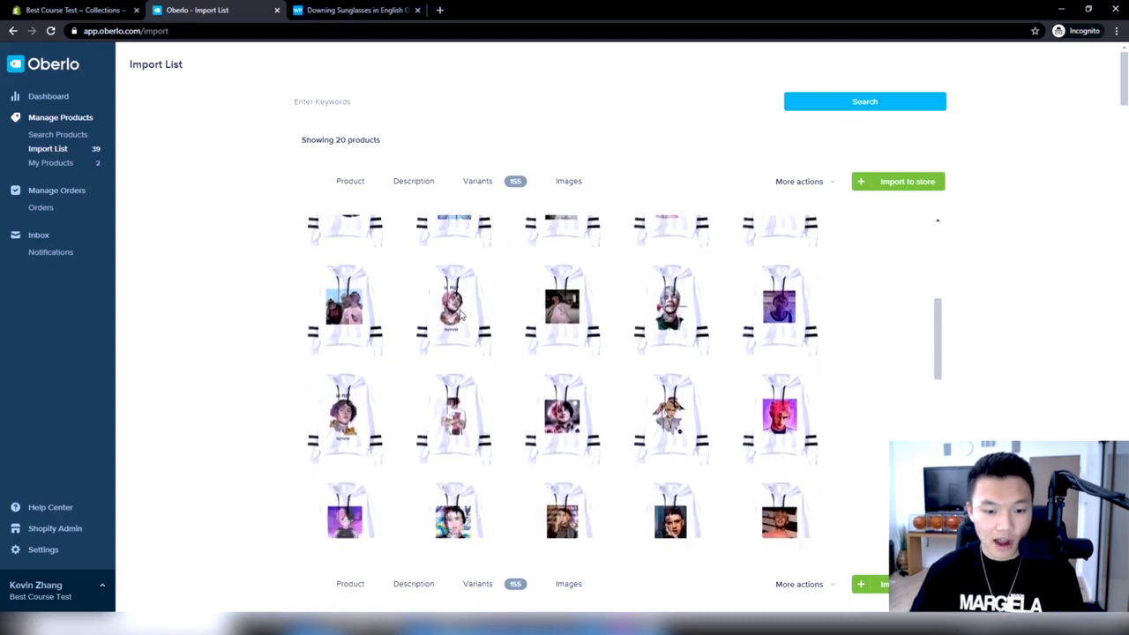
{"action": "scroll", "coordinate": [461, 313], "scroll_direction": "down", "scroll_amount": 2}
{"action": "scroll", "coordinate": [432, 312], "scroll_direction": "up", "scroll_amount": 4}
{"action": "left_click", "coordinate": [416, 181]}
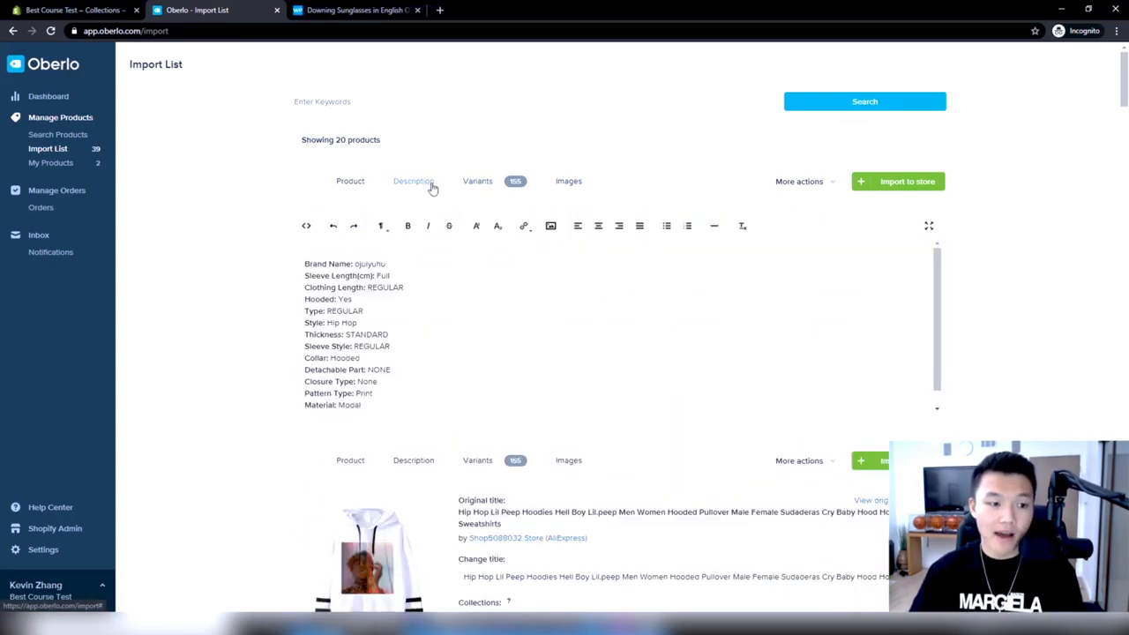
{"action": "left_click", "coordinate": [352, 181]}
{"action": "left_click", "coordinate": [914, 186]}
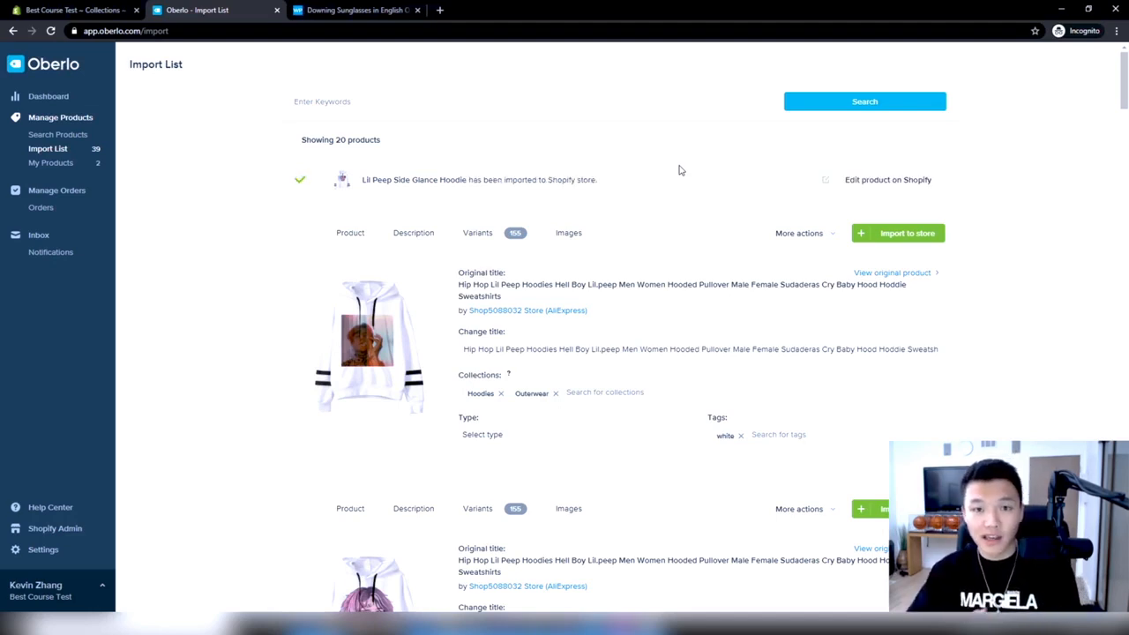
Set the global pricing rule's product price multiplier to 2.5, assign 99 cents to prices, and save the settings
{"action": "left_click", "coordinate": [48, 96]}
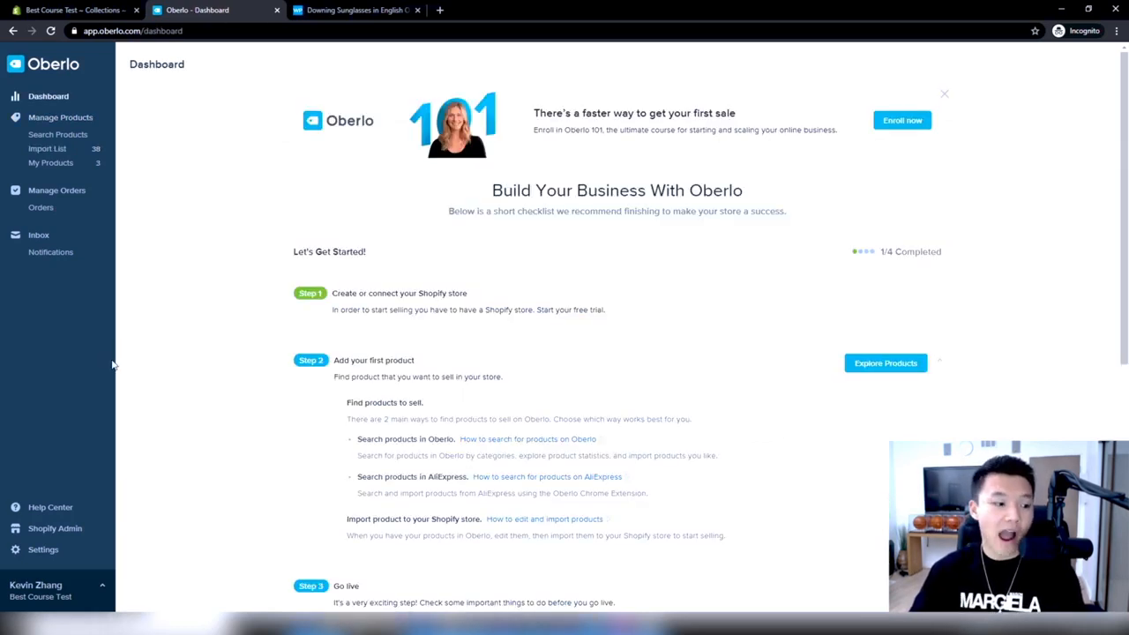
{"action": "left_click", "coordinate": [44, 549]}
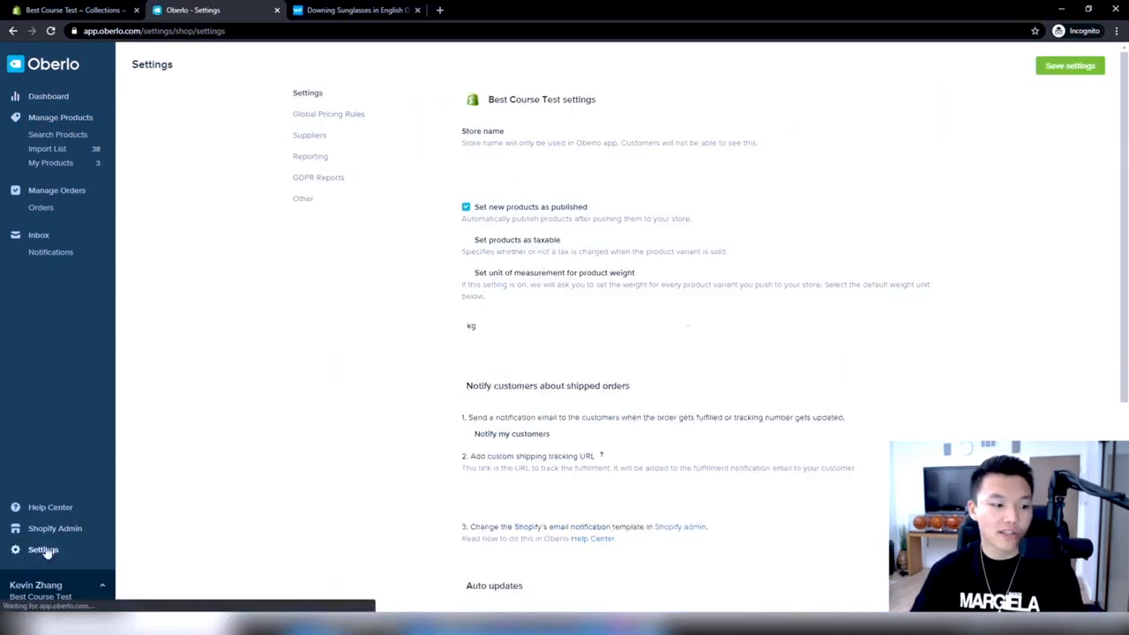
{"action": "left_click", "coordinate": [358, 118]}
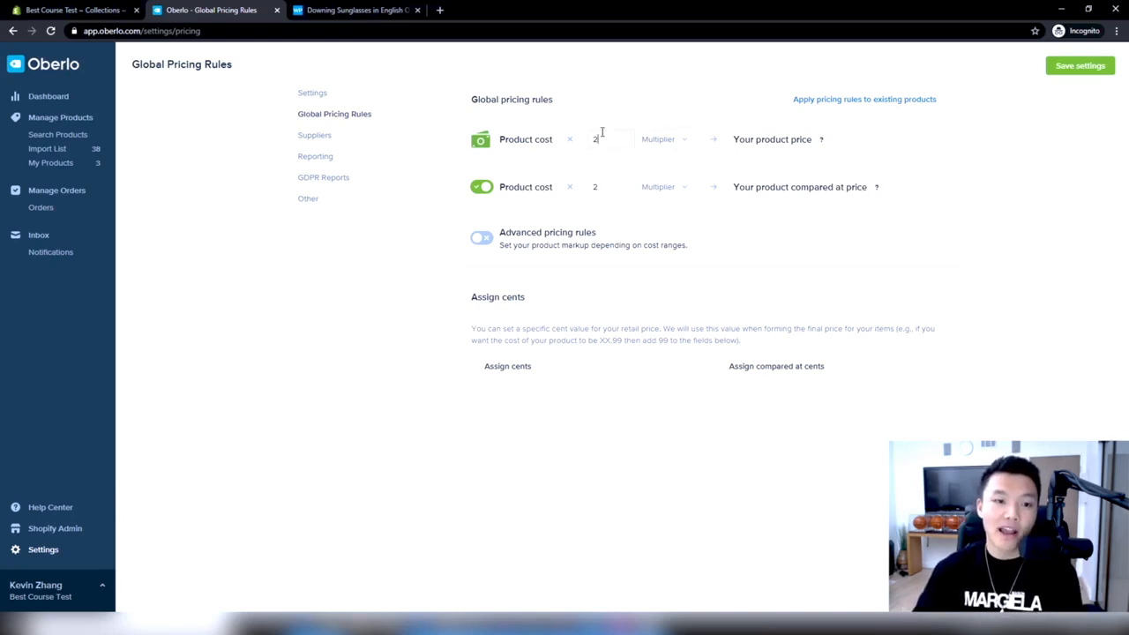
{"action": "type", "text": ".5"}
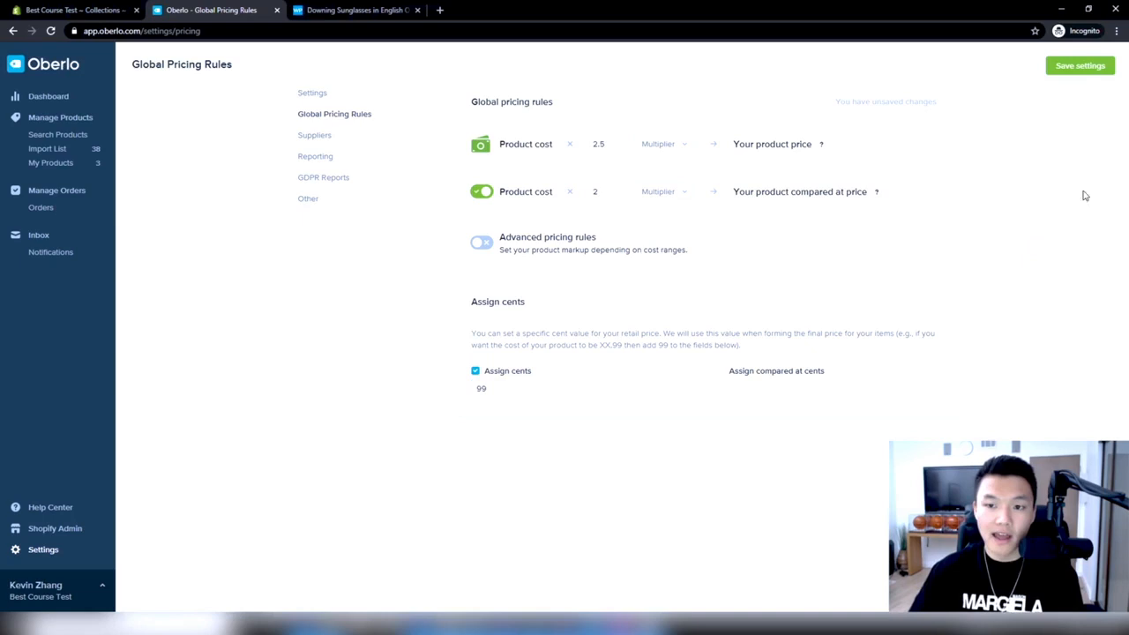
{"action": "left_click", "coordinate": [1078, 71]}
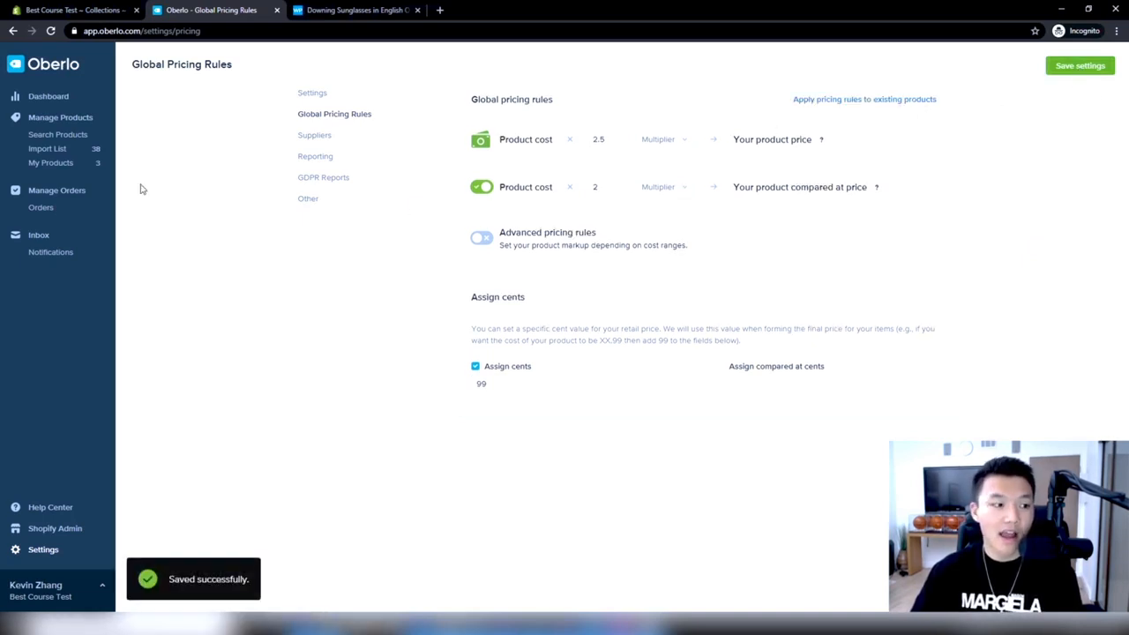
Open the import list to check its products, and return to the global pricing rules settings
{"action": "left_click", "coordinate": [70, 149]}
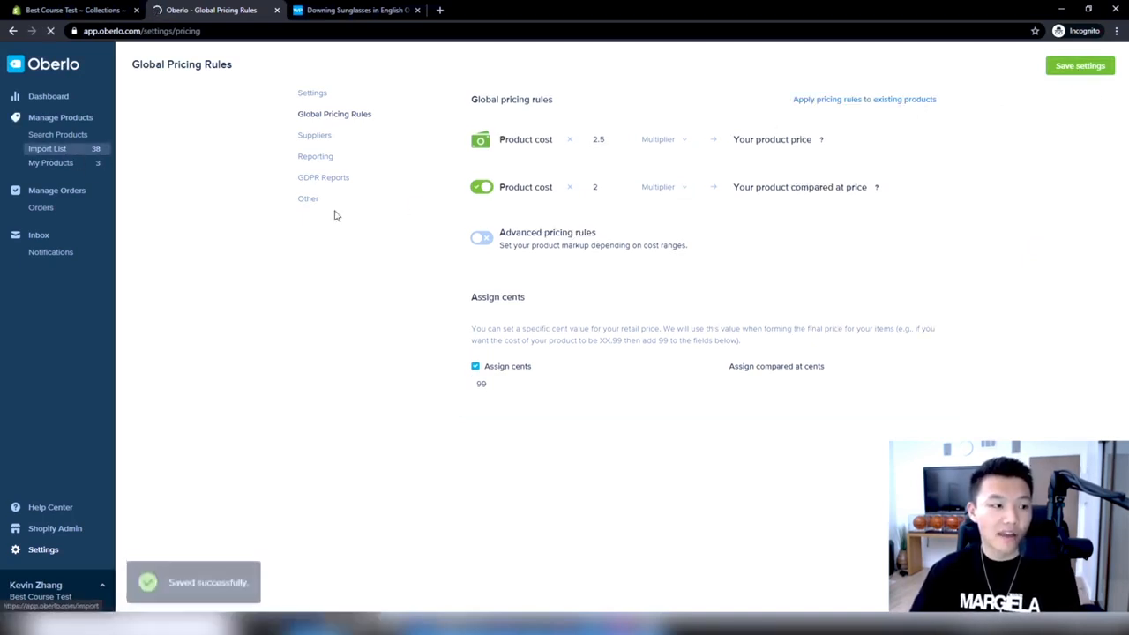
{"action": "left_click", "coordinate": [66, 151]}
{"action": "left_click", "coordinate": [12, 30]}
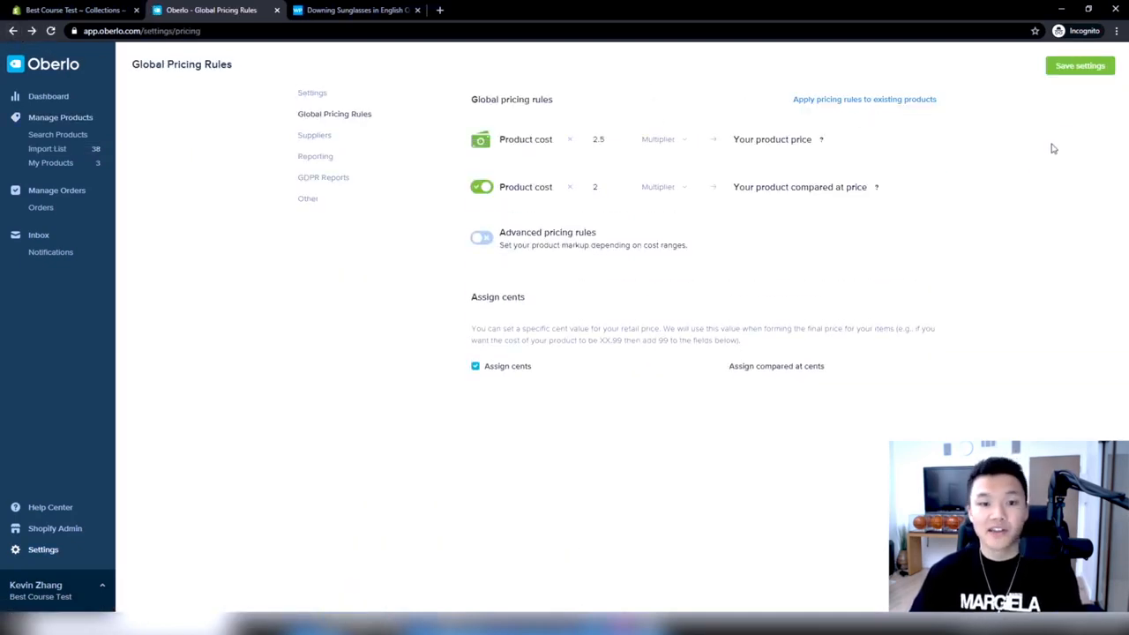
Turn on the advanced pricing rules to view the cost-range markup options, stay on the page, and turn them off again
{"action": "left_click", "coordinate": [490, 239]}
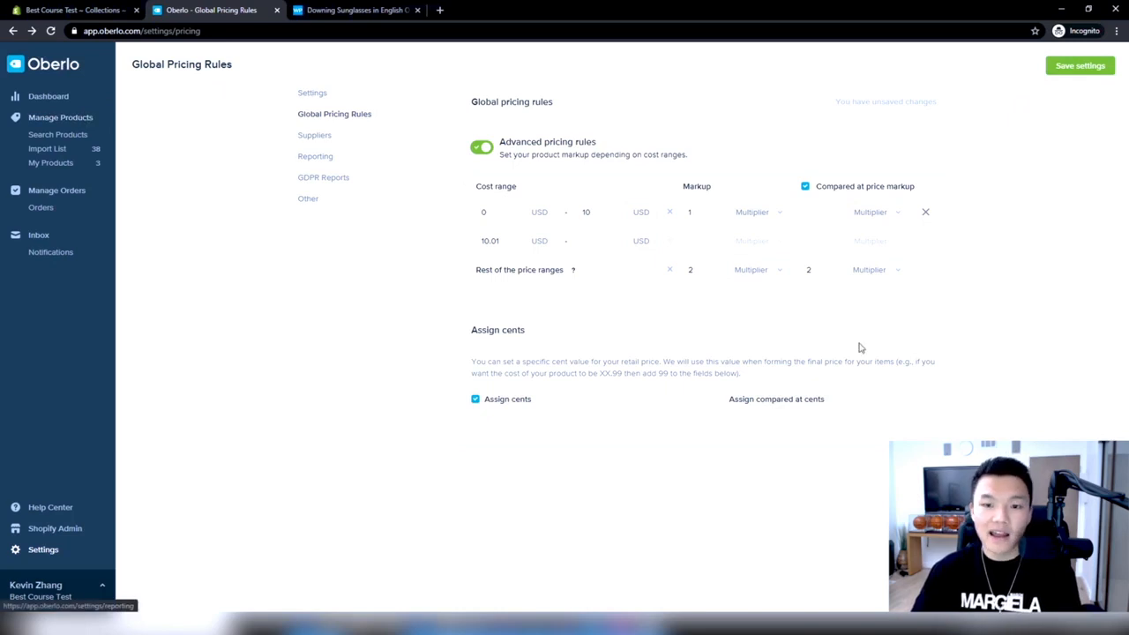
{"action": "left_click", "coordinate": [349, 114]}
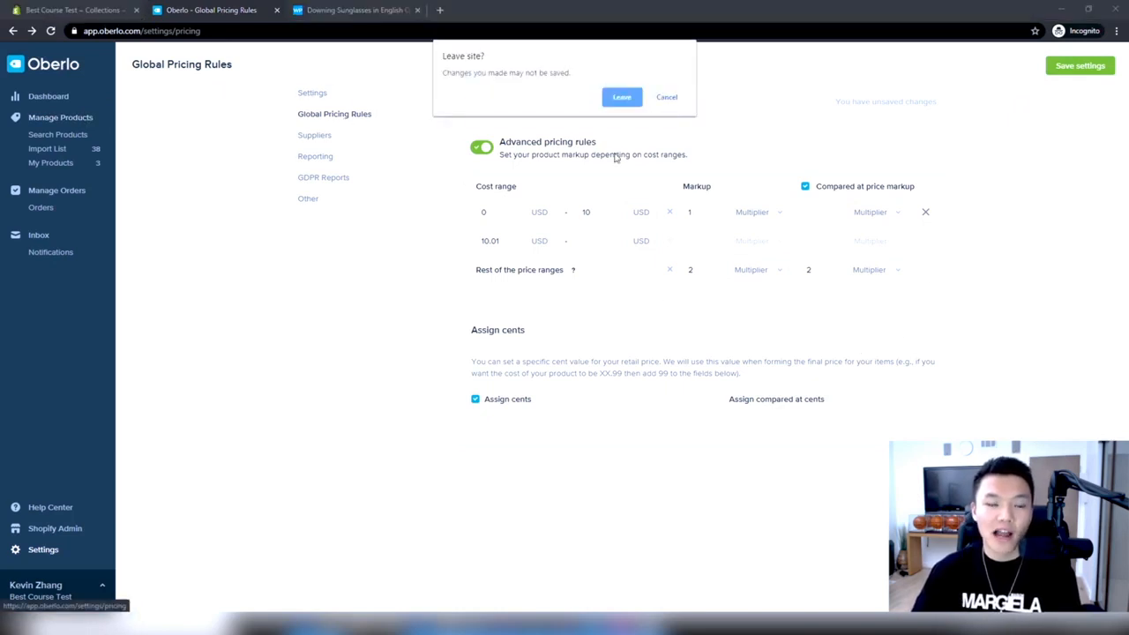
{"action": "left_click", "coordinate": [668, 99]}
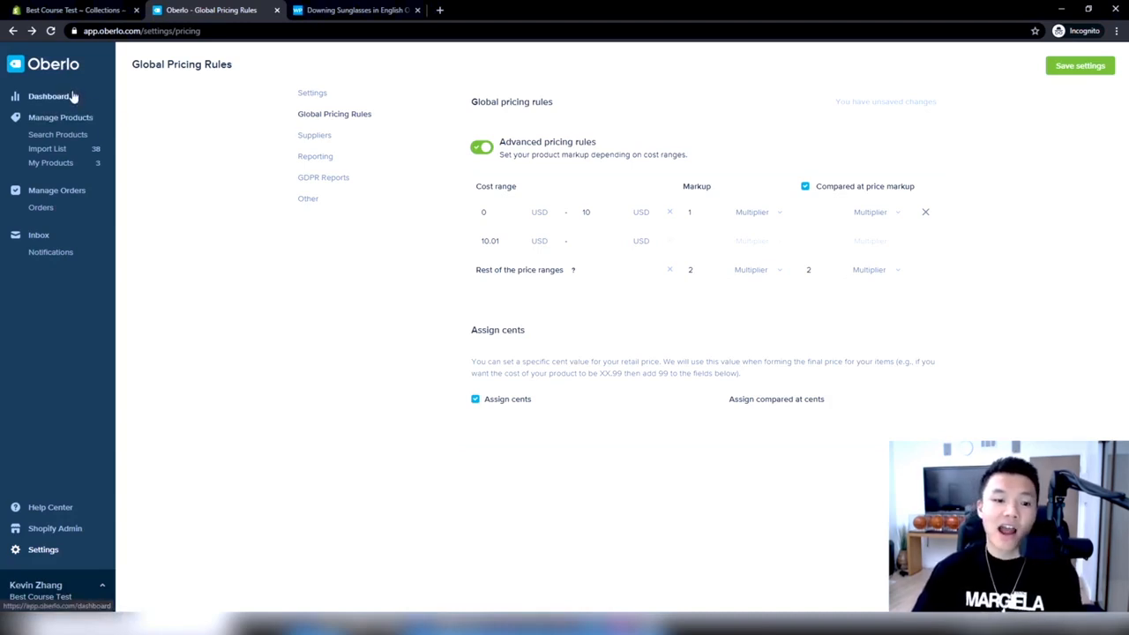
{"action": "left_click", "coordinate": [481, 147]}
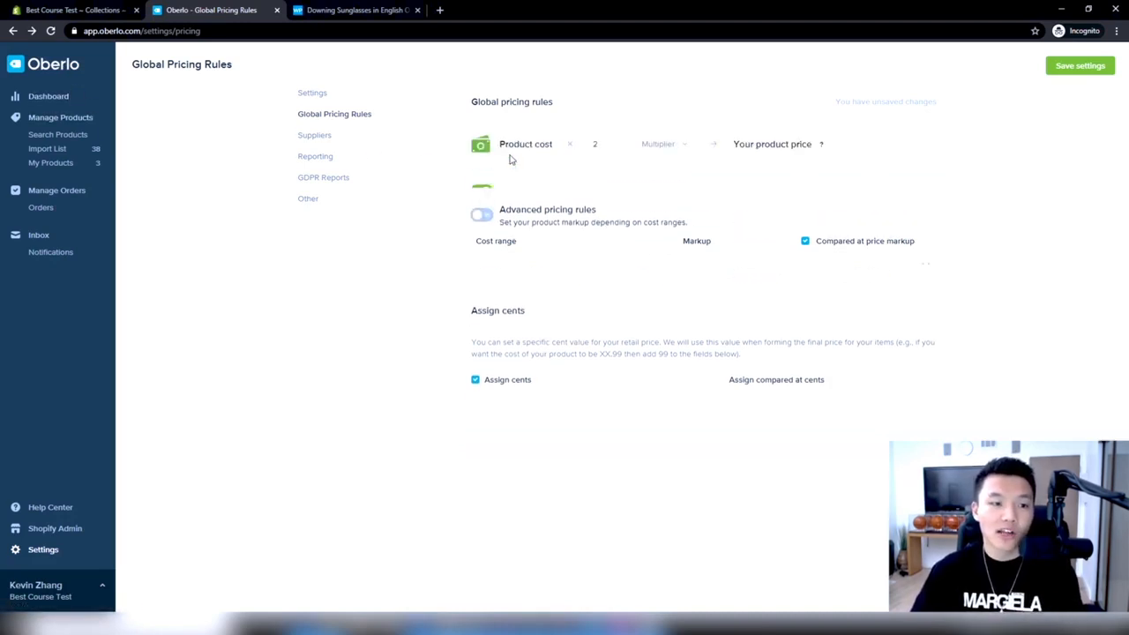